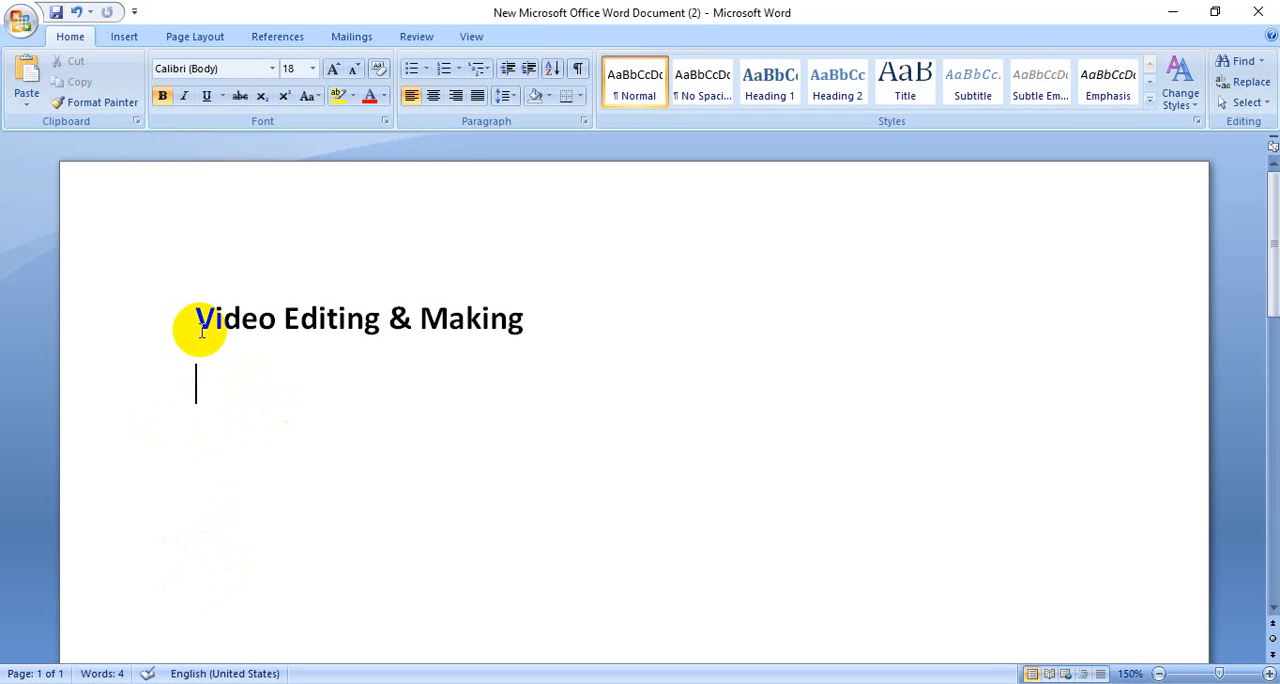
# - Add the line "Editing Software:" below the "Video Editing & Making" title
pyautogui.write('So')
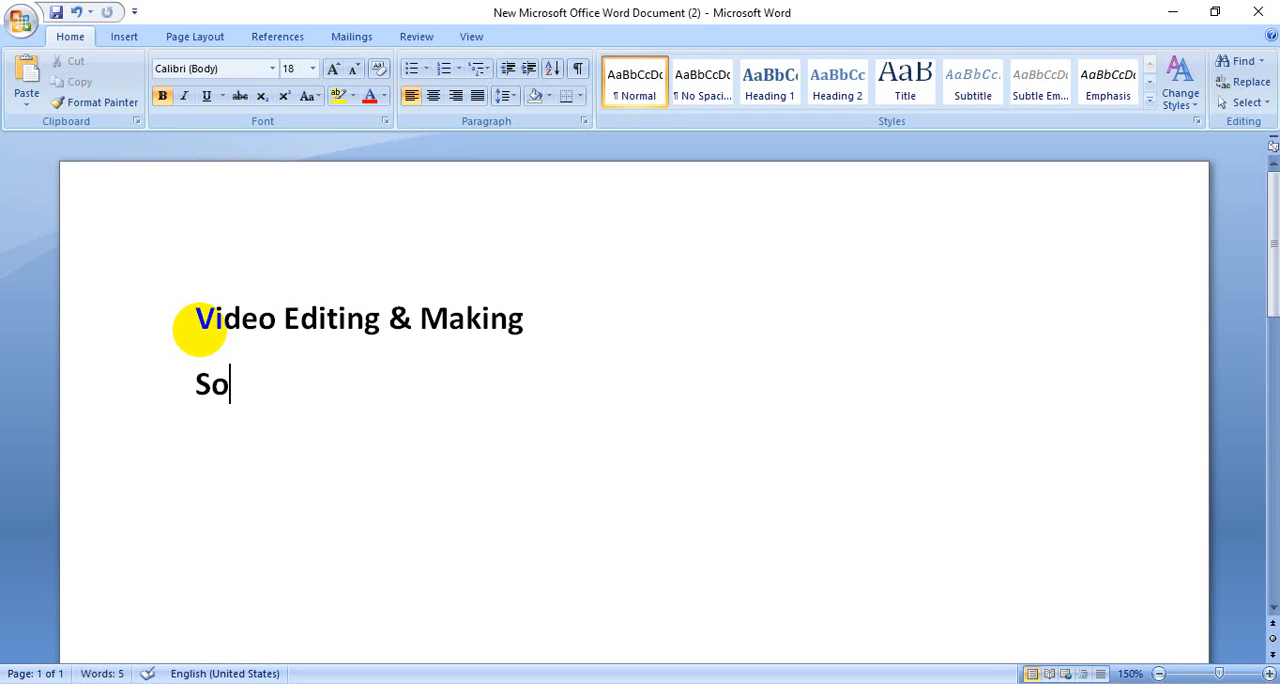
pyautogui.press('BackSpace')
pyautogui.press('BackSpace')
pyautogui.write('Edi')
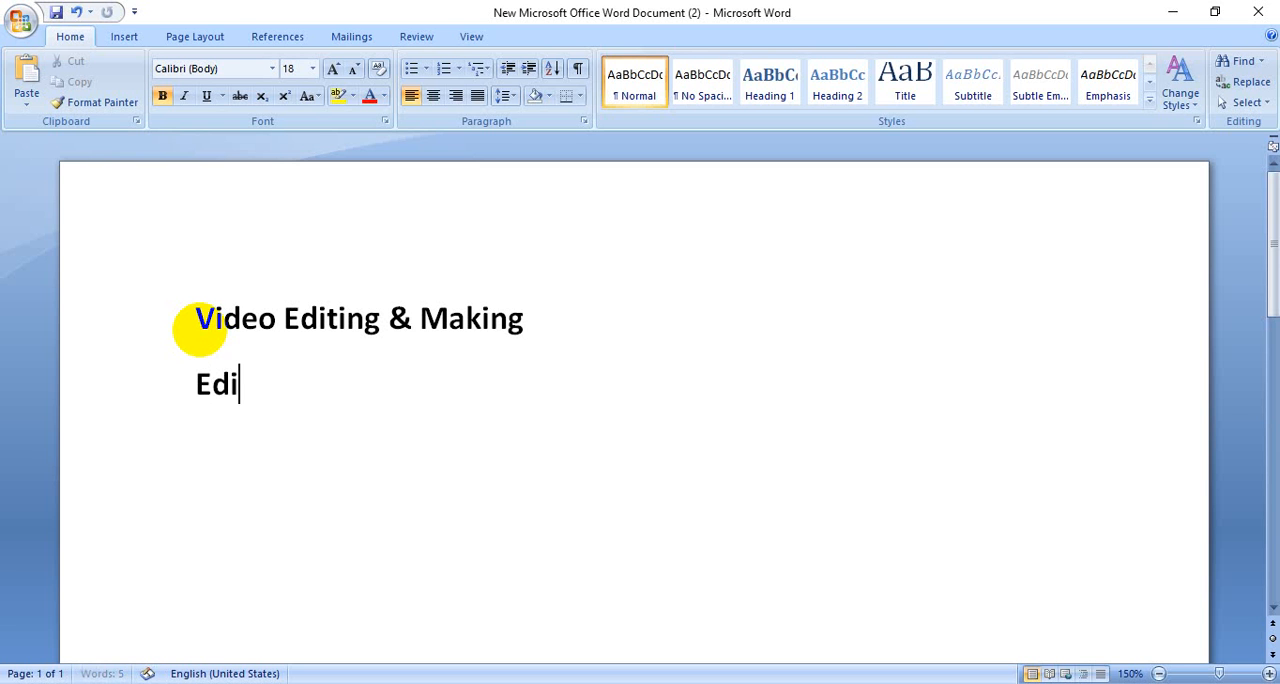
pyautogui.write('ting S')
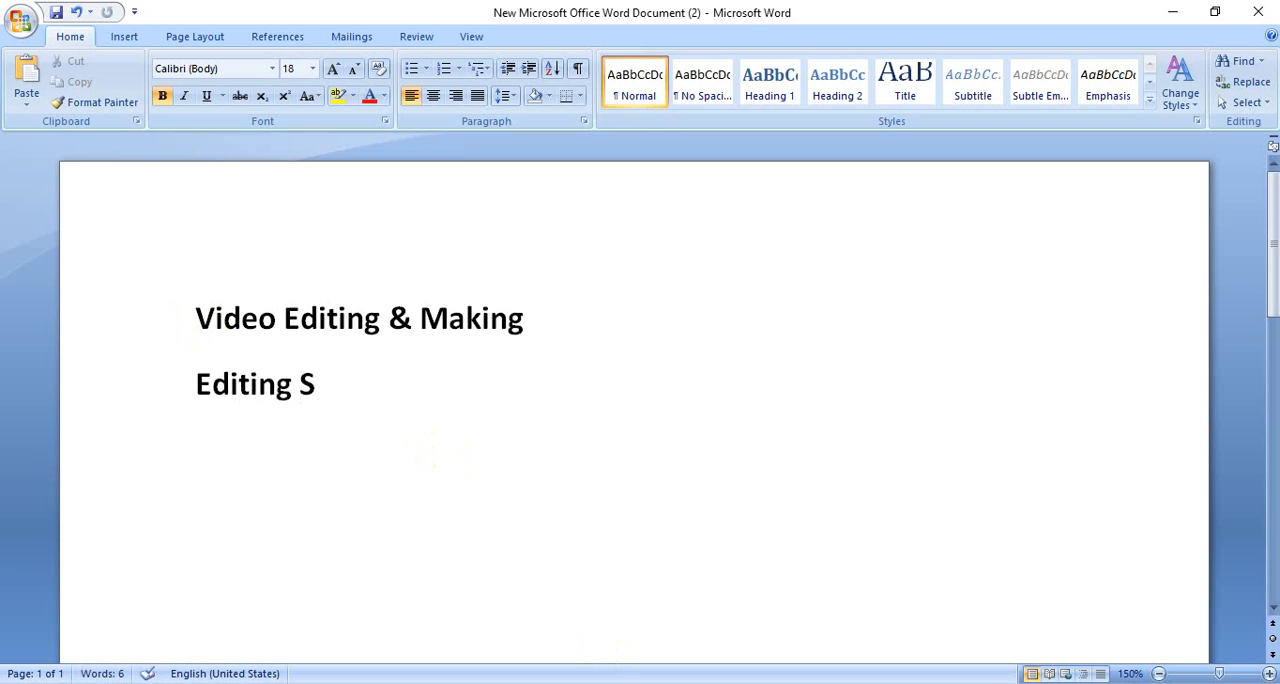
pyautogui.click(1058, 682)
pyautogui.click(332, 385)
pyautogui.write('of')
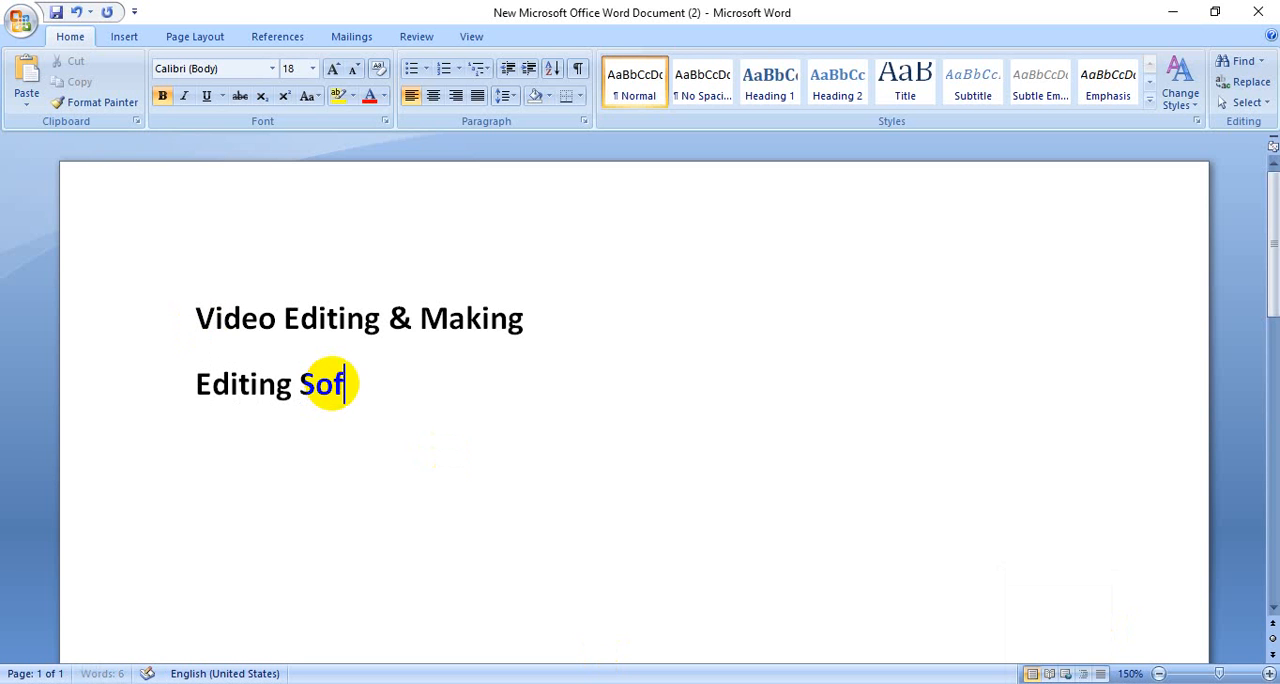
pyautogui.write('tar')
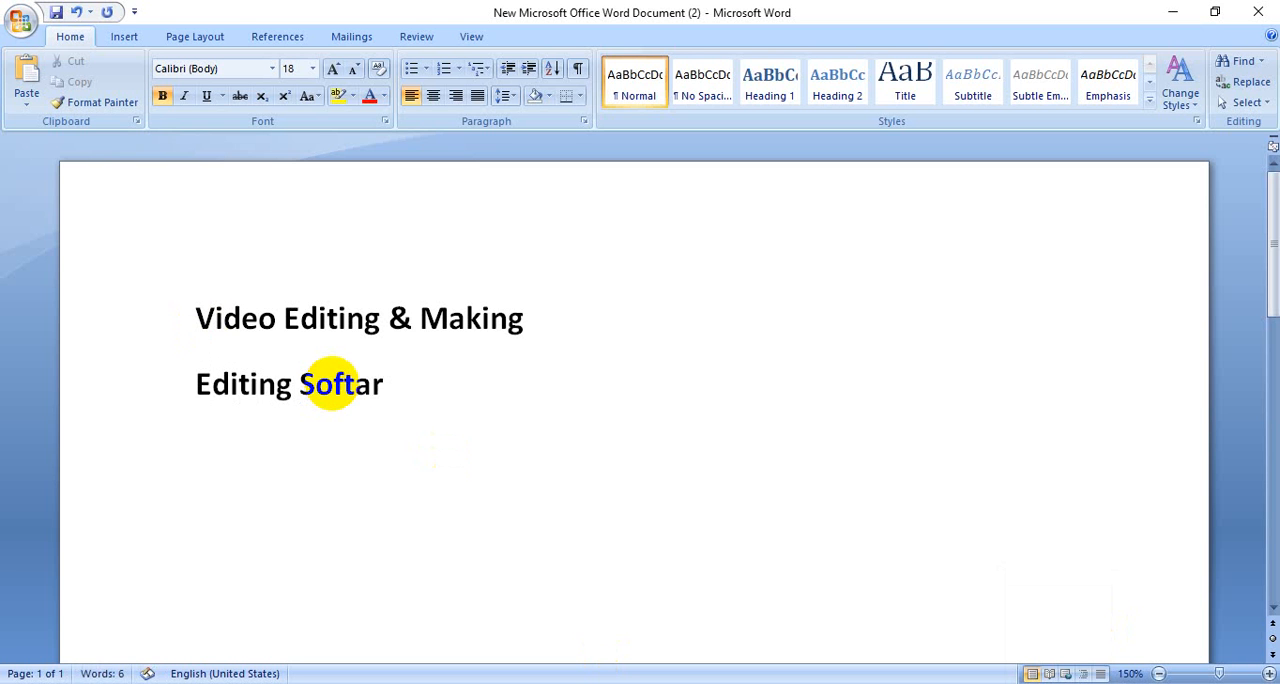
pyautogui.press('BackSpace')
pyautogui.press('BackSpace')
pyautogui.write('wa')
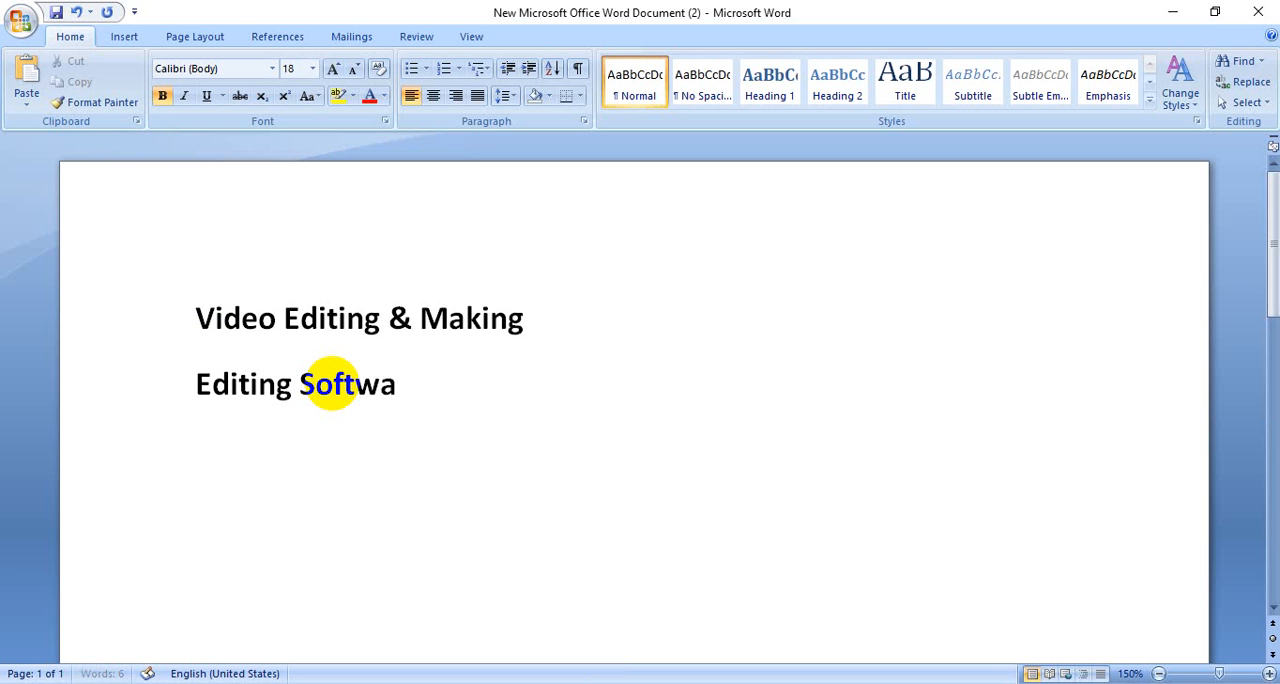
pyautogui.write('re:')
# - Start a numbered list below the "Editing Software:" line with "Camtasia" as the first item
pyautogui.press('Return')
pyautogui.write('1. Ca')
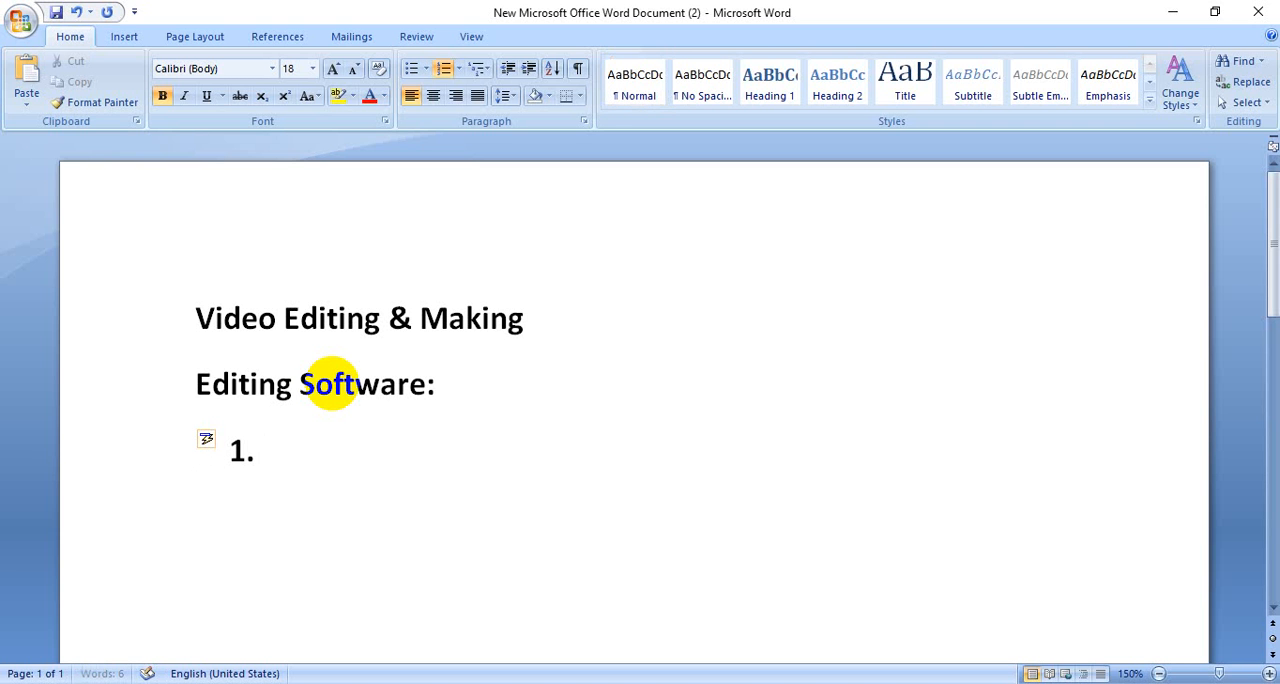
pyautogui.write('mta')
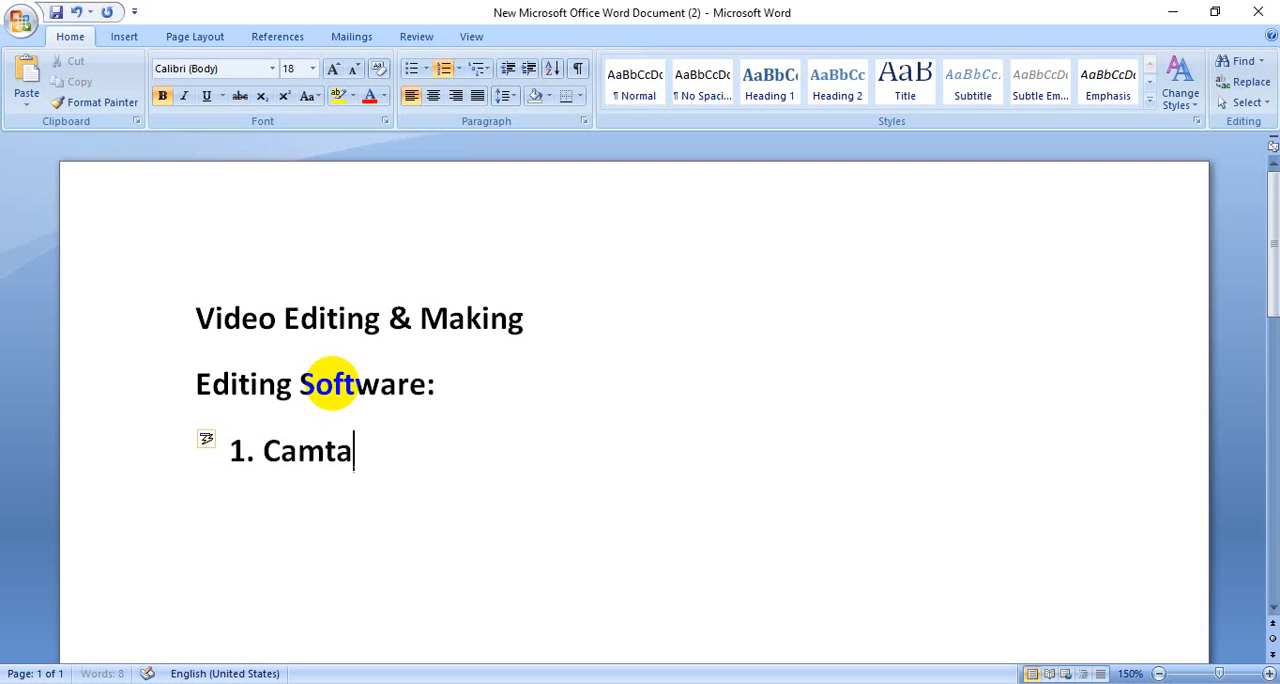
pyautogui.write('sia')
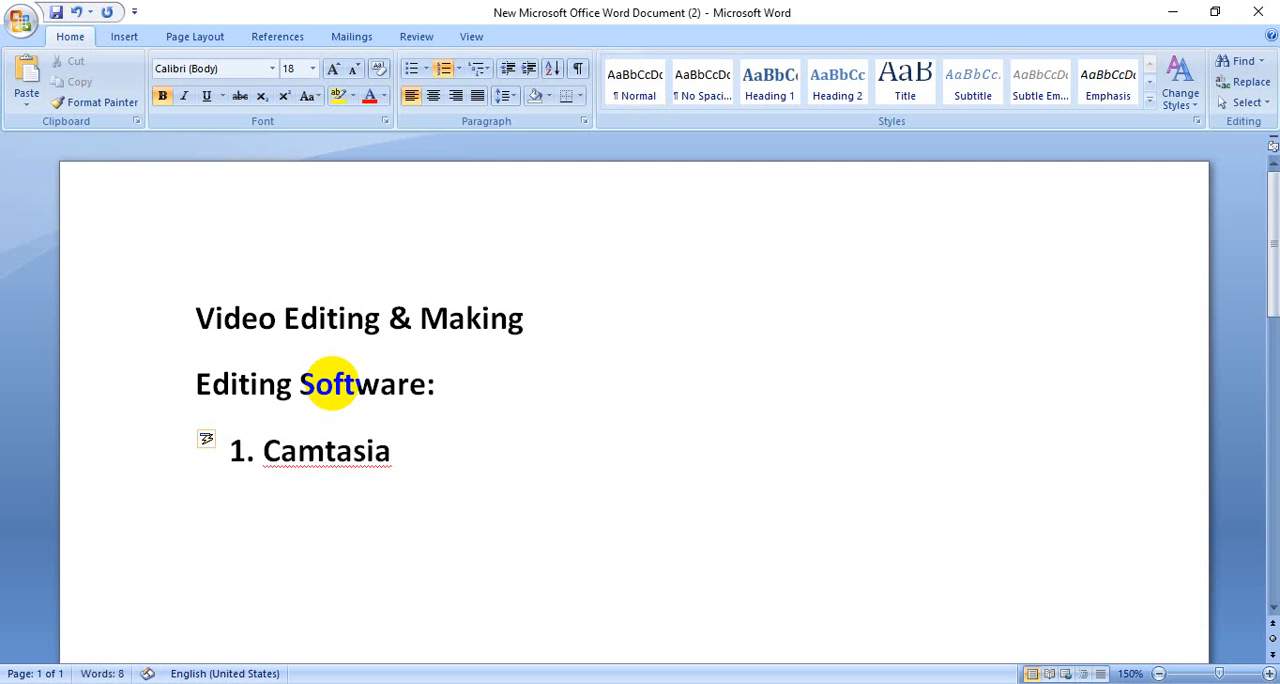
pyautogui.write(' (Edi')
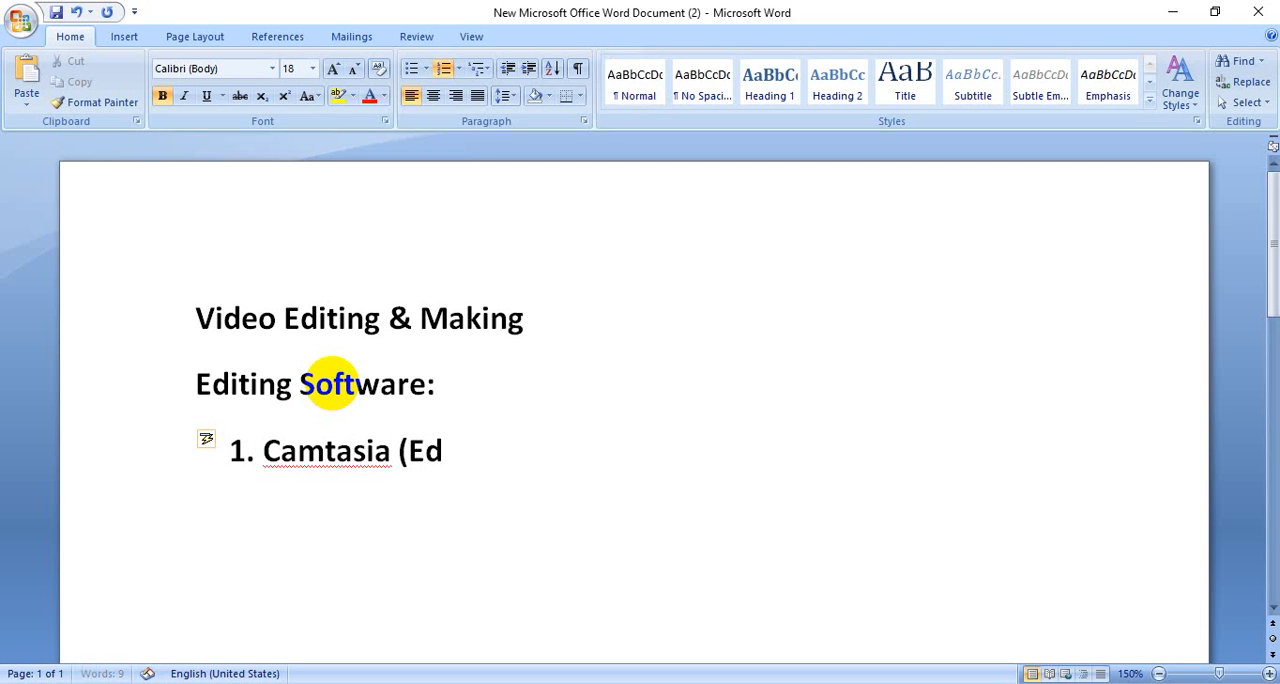
# - Complete the Camtasia list item with the note "(Video Editing + Making)"
pyautogui.press('BackSpace')
pyautogui.press('BackSpace')
pyautogui.press('BackSpace')
pyautogui.write('Video Editi')
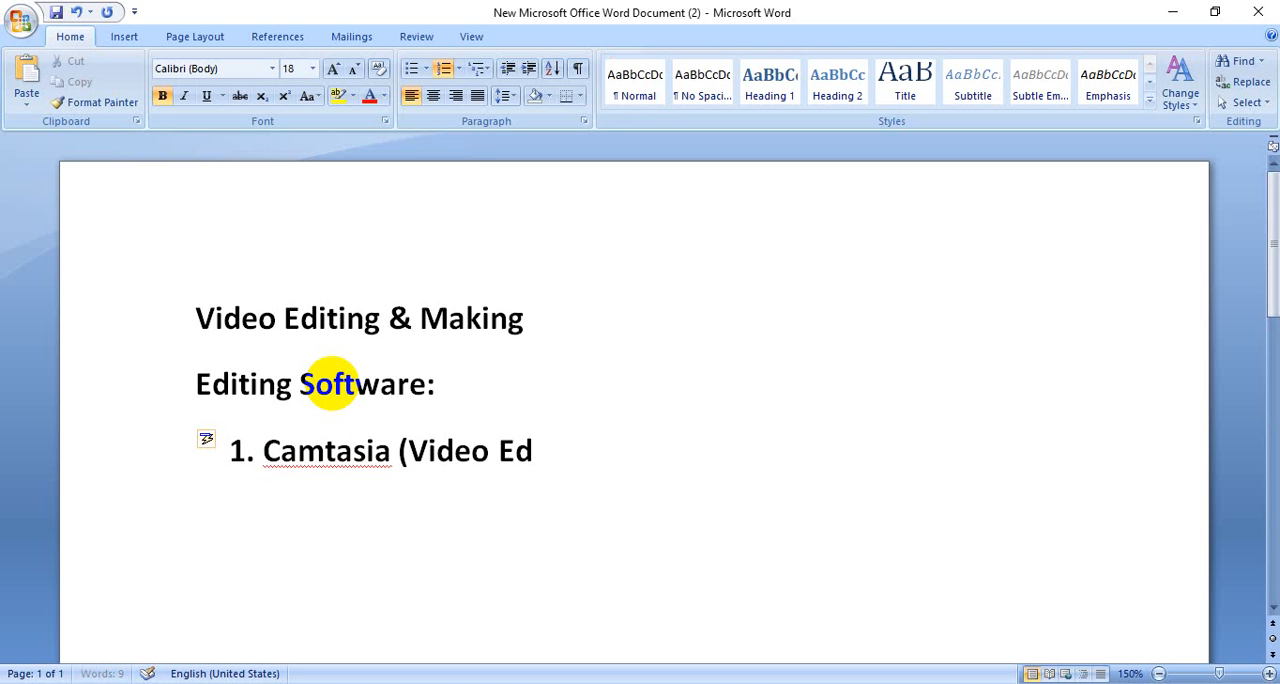
pyautogui.write('n')
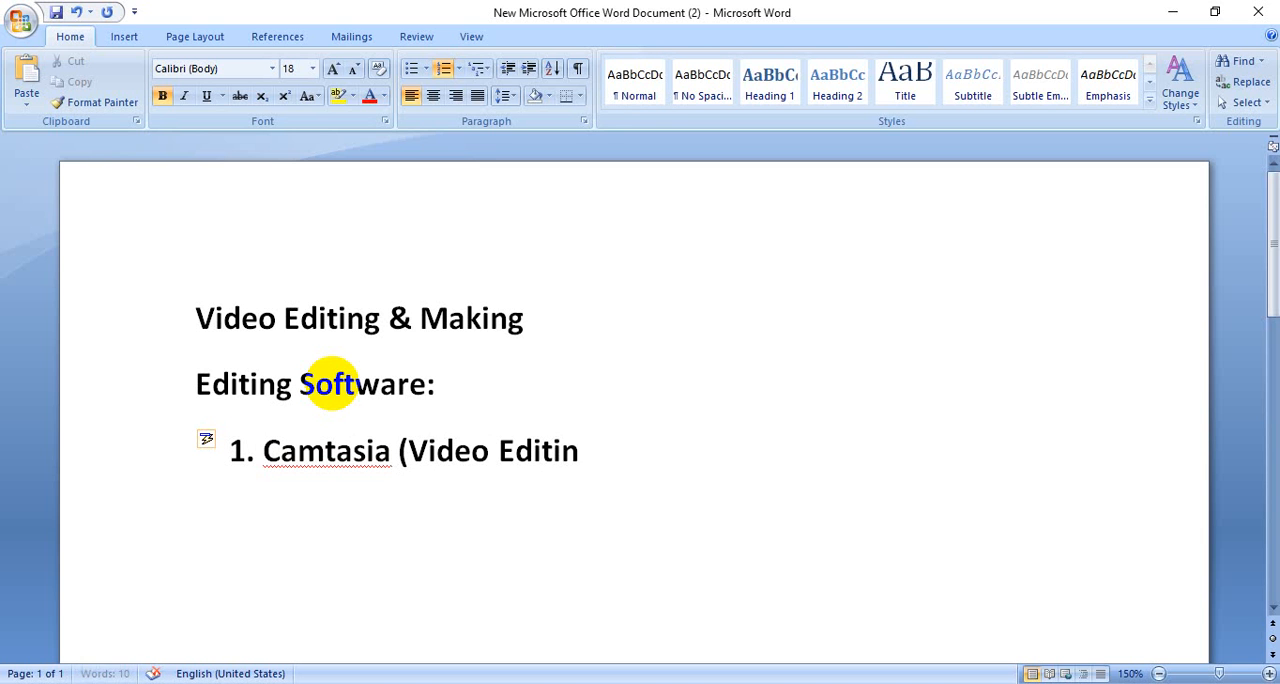
pyautogui.write('g + Making')
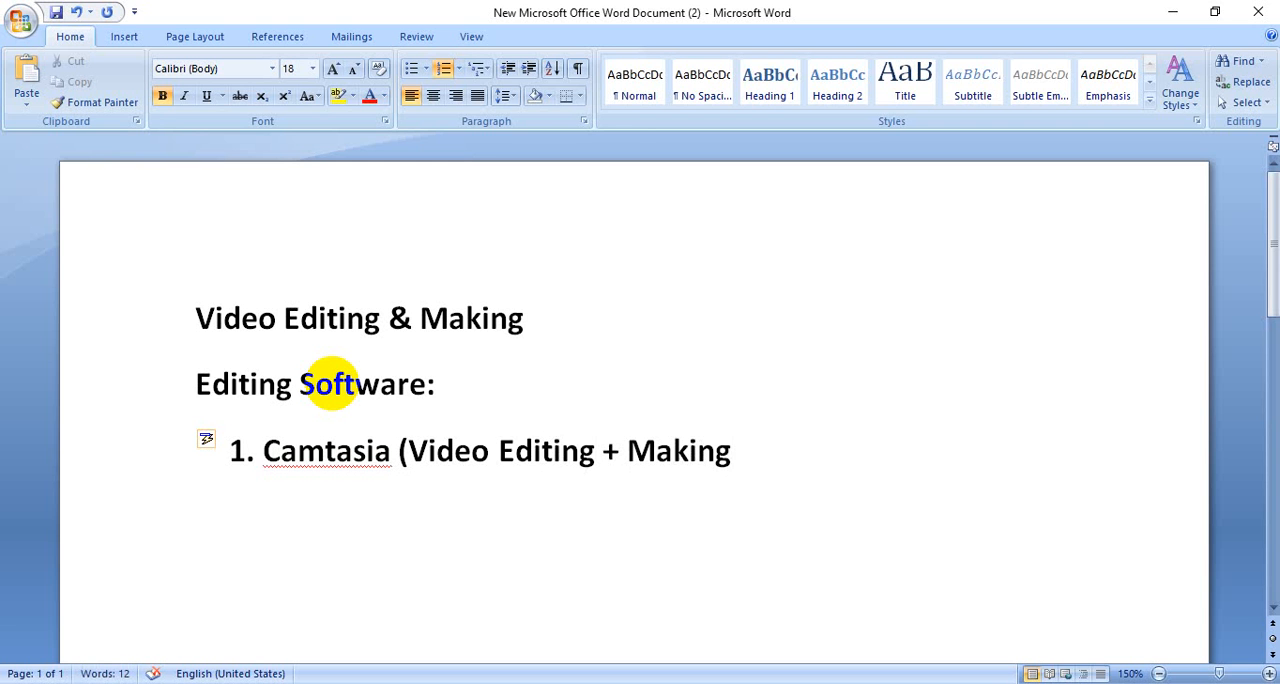
pyautogui.write(')')
# - Add "Ms Powerpint (Video Making)" as the second item of the numbered list
pyautogui.press('Return')
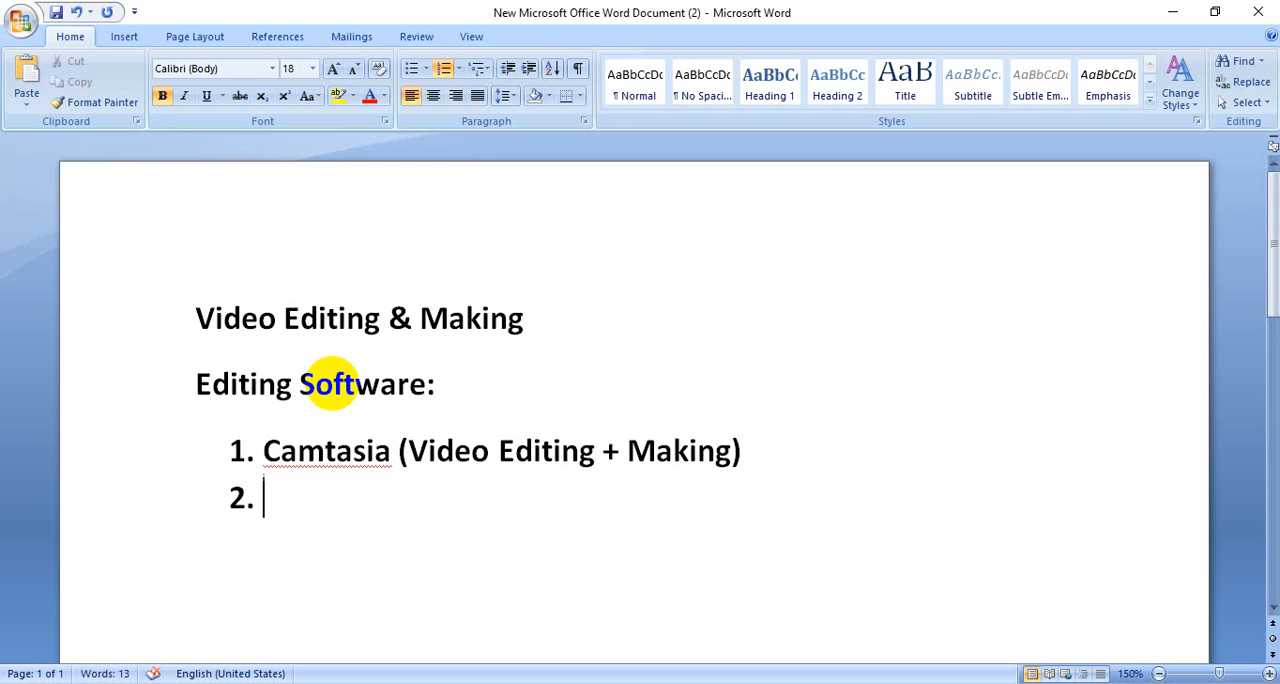
pyautogui.write('Pow')
pyautogui.press('BackSpace')
pyautogui.press('BackSpace')
pyautogui.press('BackSpace')
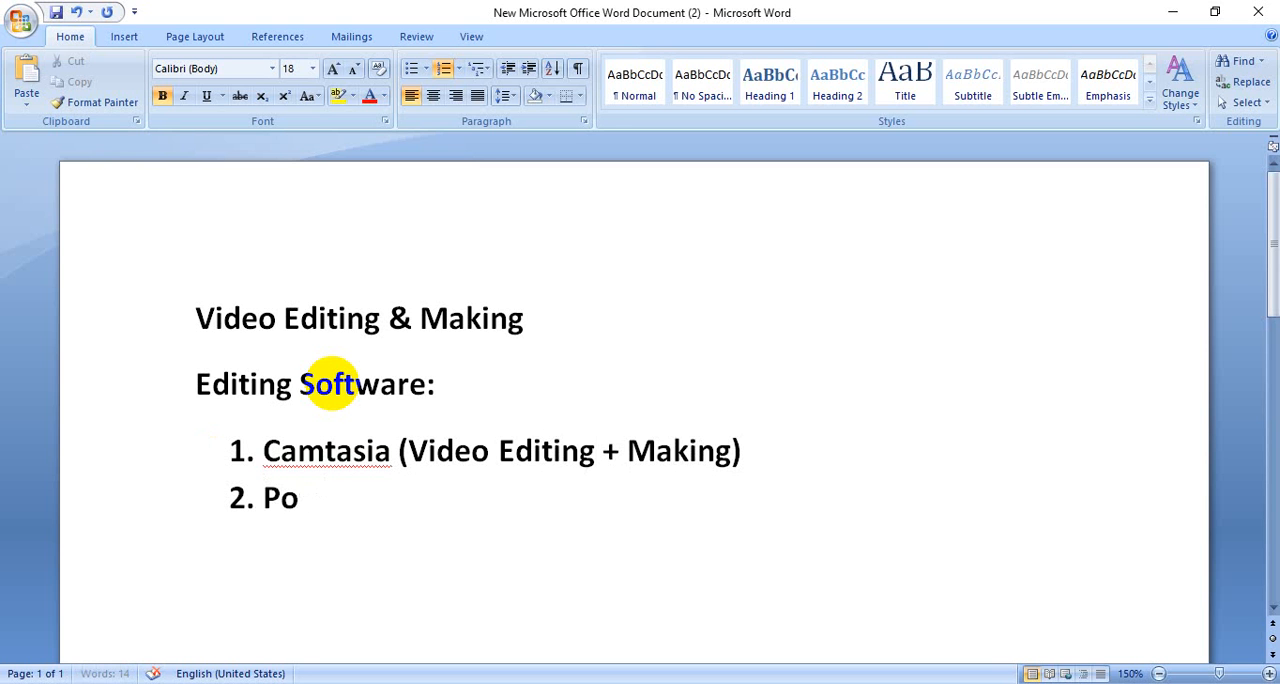
pyautogui.write('Ms Power')
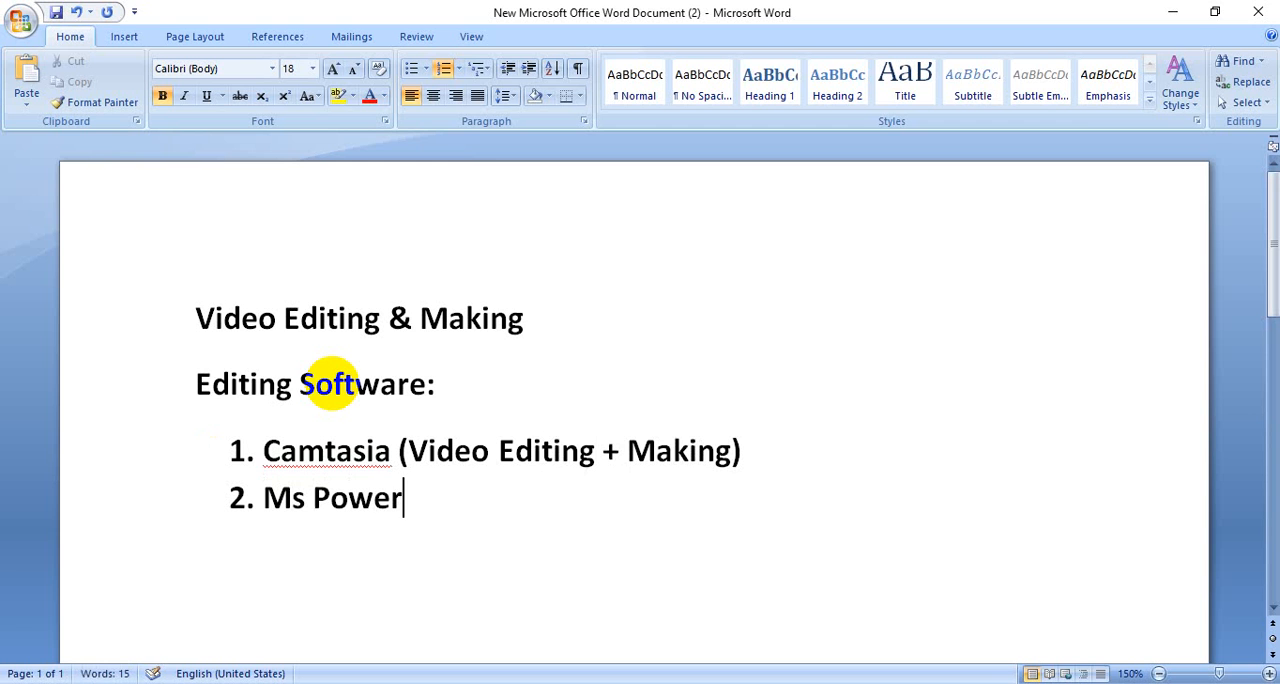
pyautogui.write('pint')
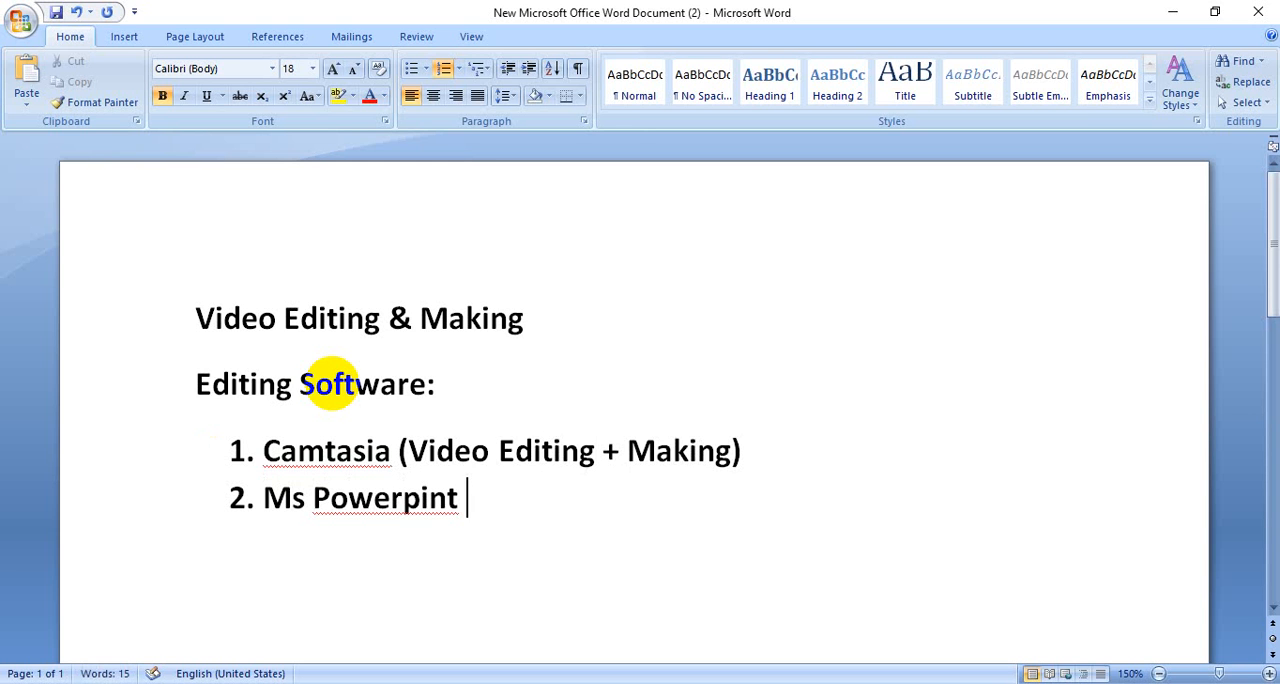
pyautogui.write(' (Vid')
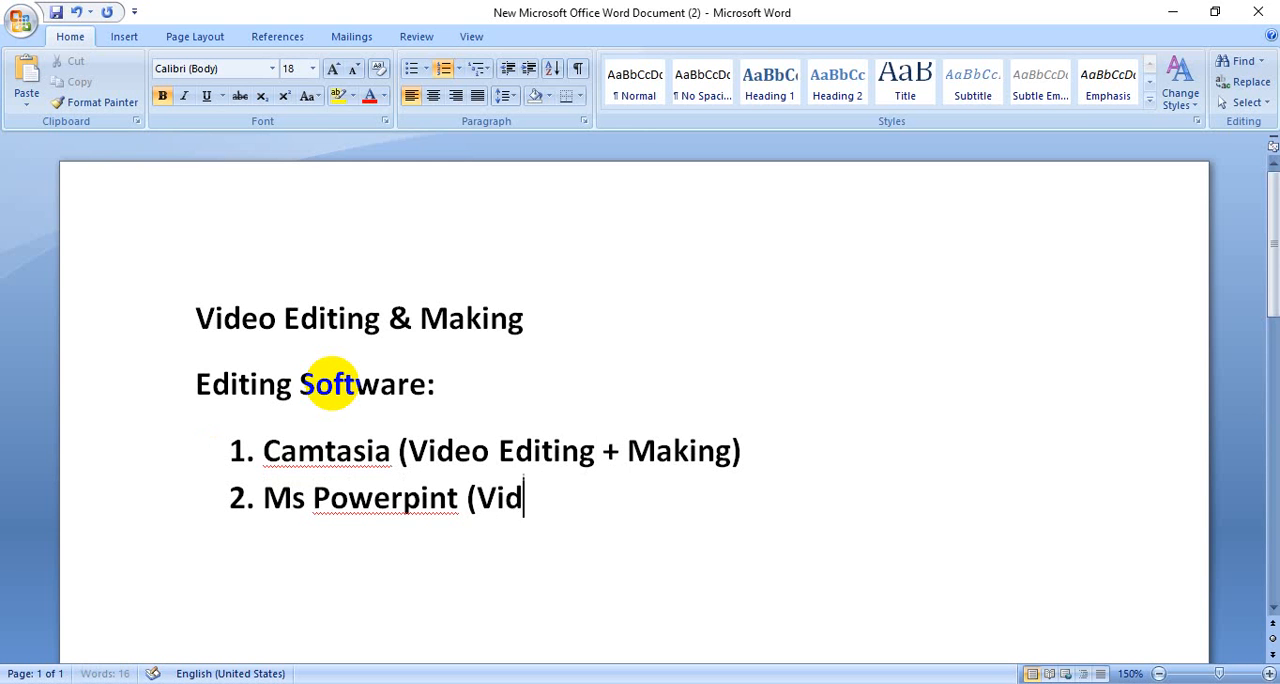
pyautogui.write('eo Ma')
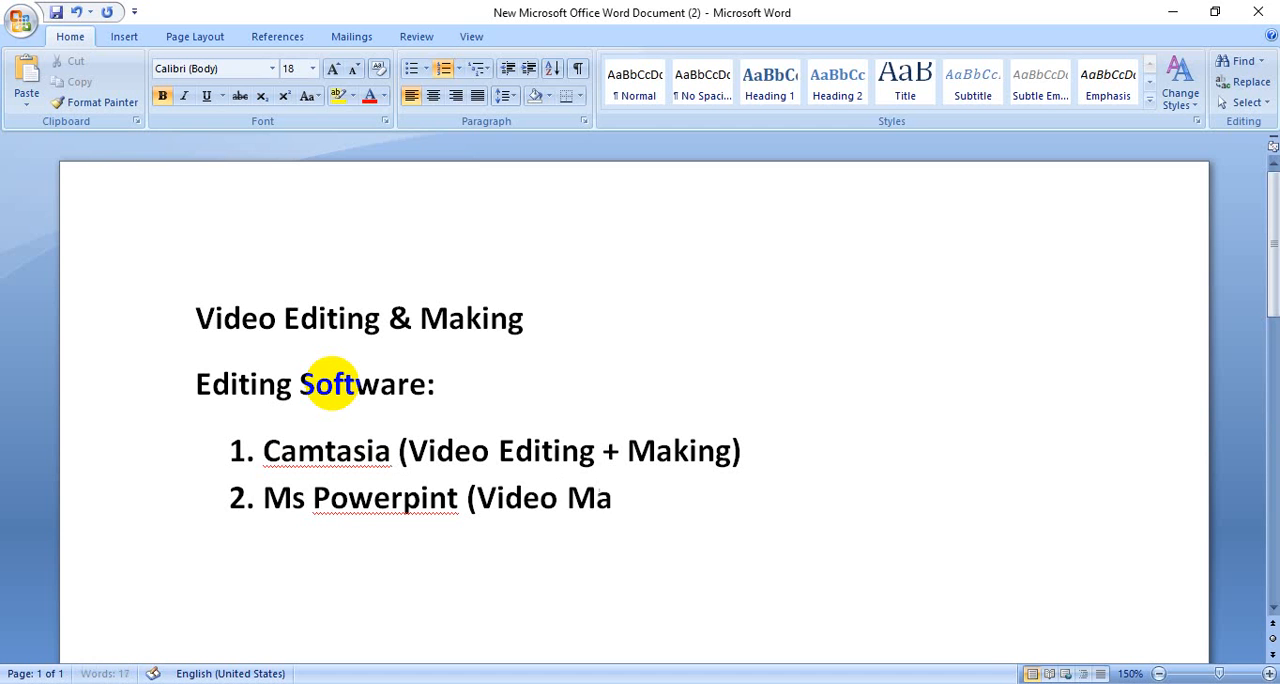
pyautogui.write('king)')
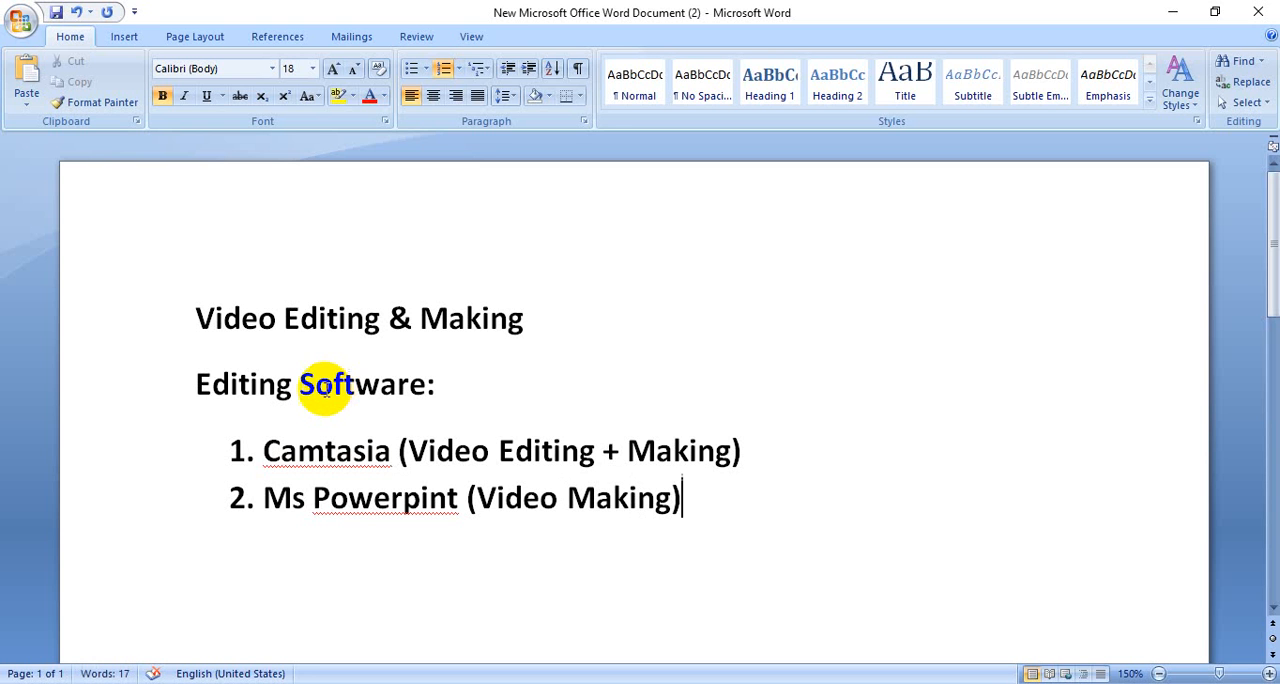
pyautogui.rightClick(343, 456)
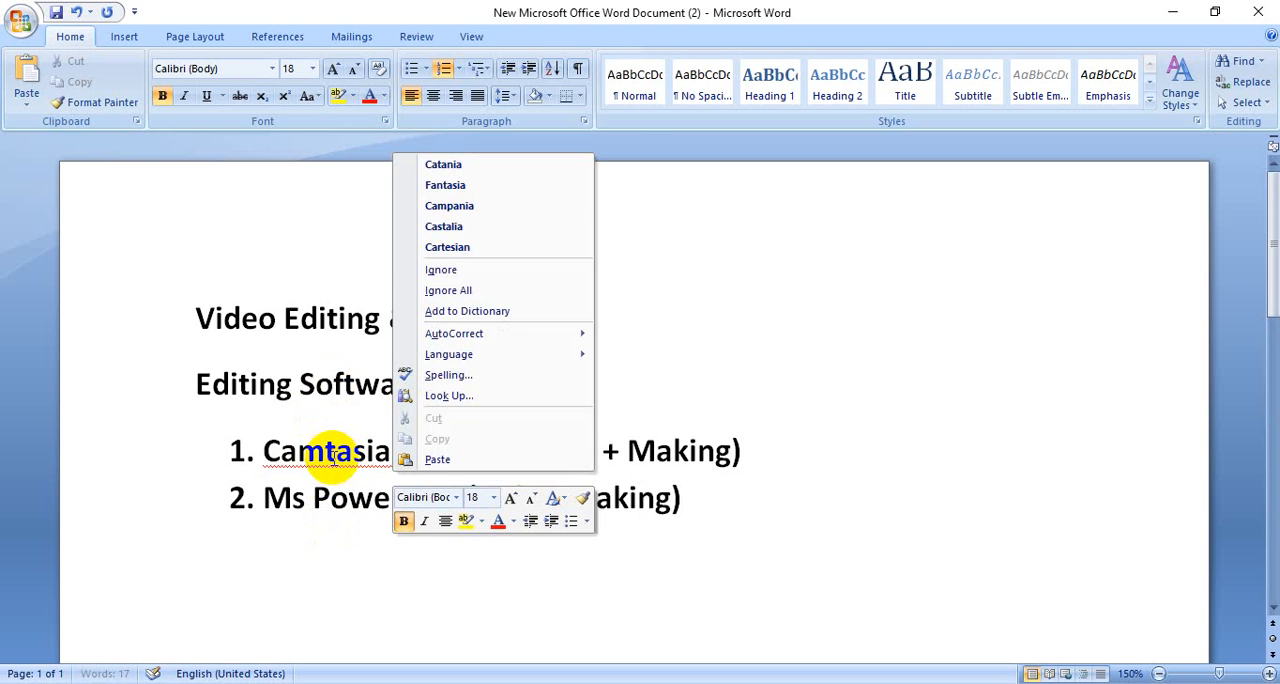
pyautogui.click(649, 547)
pyautogui.click(699, 510)
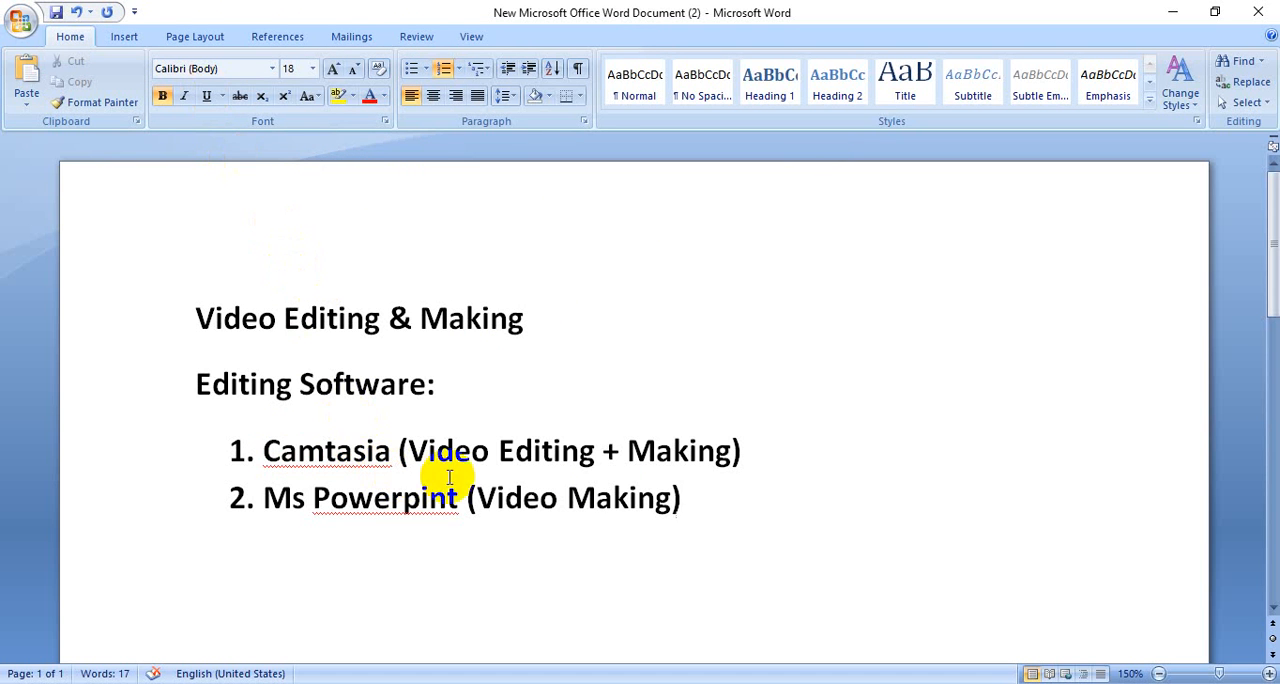
pyautogui.moveTo(749, 446); pyautogui.dragTo(309, 438)
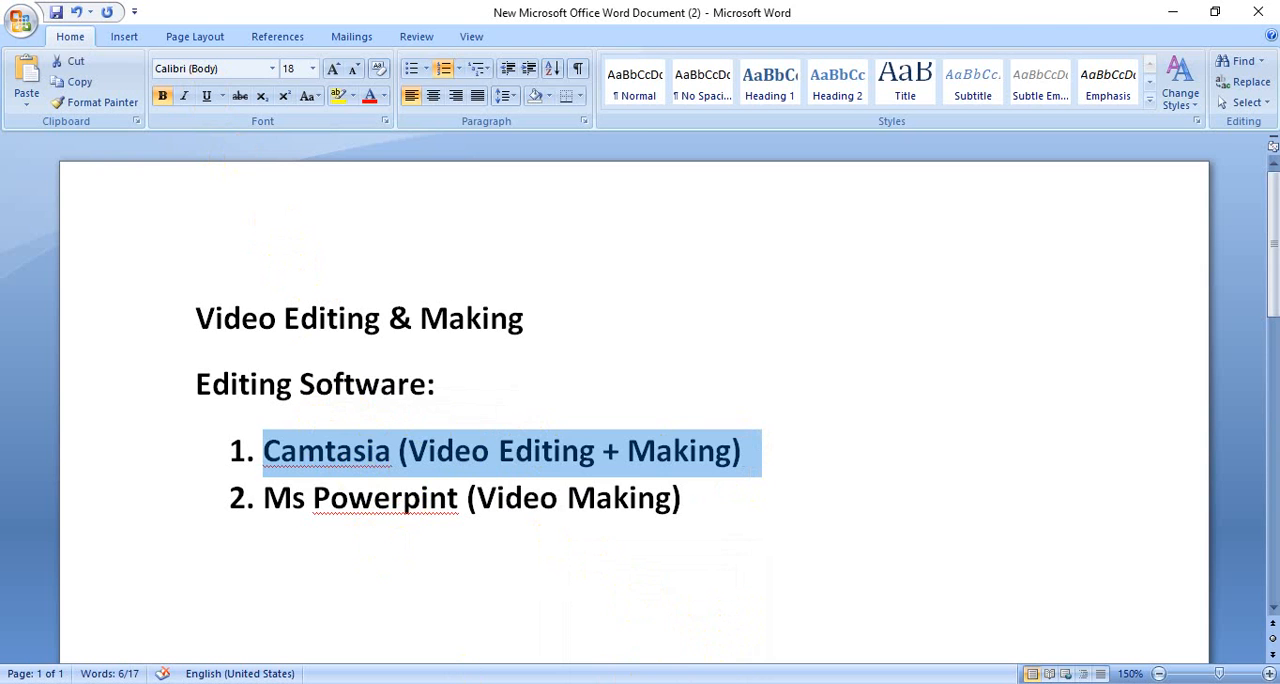
# - Switch to File Explorer and open the Camtasia-9 2018 folder from the root of Local Disk (F:)
pyautogui.click(602, 683)
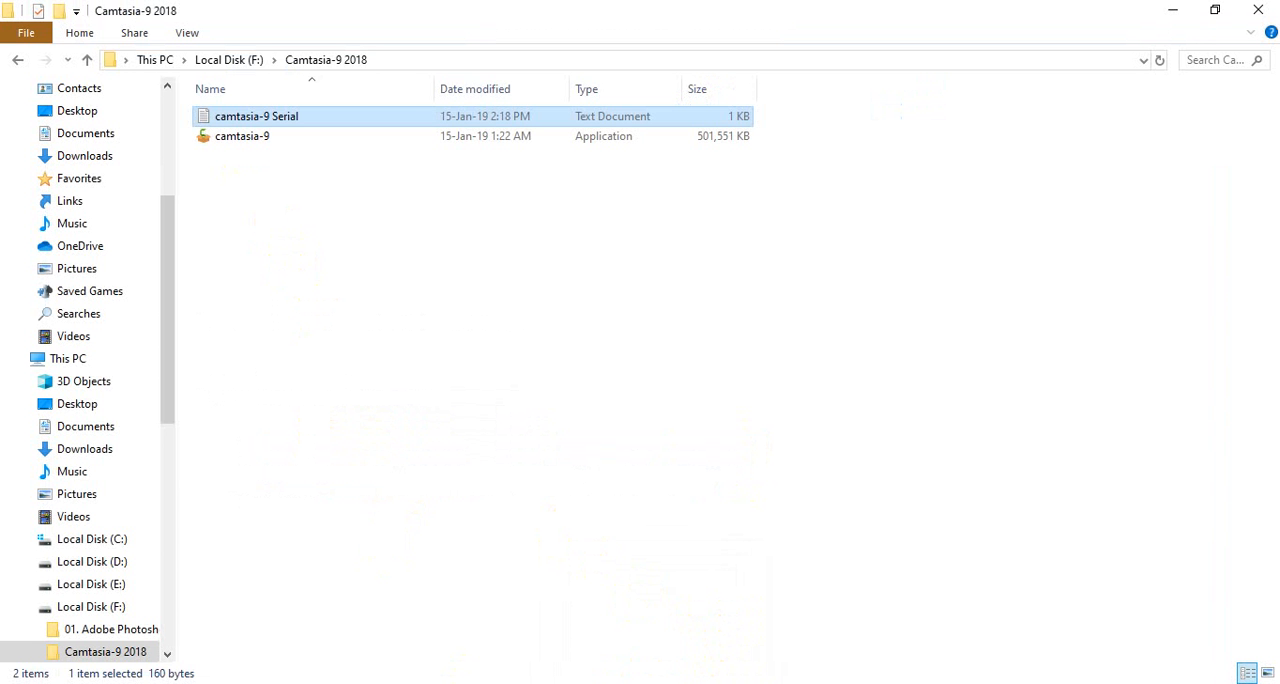
pyautogui.click(91, 63)
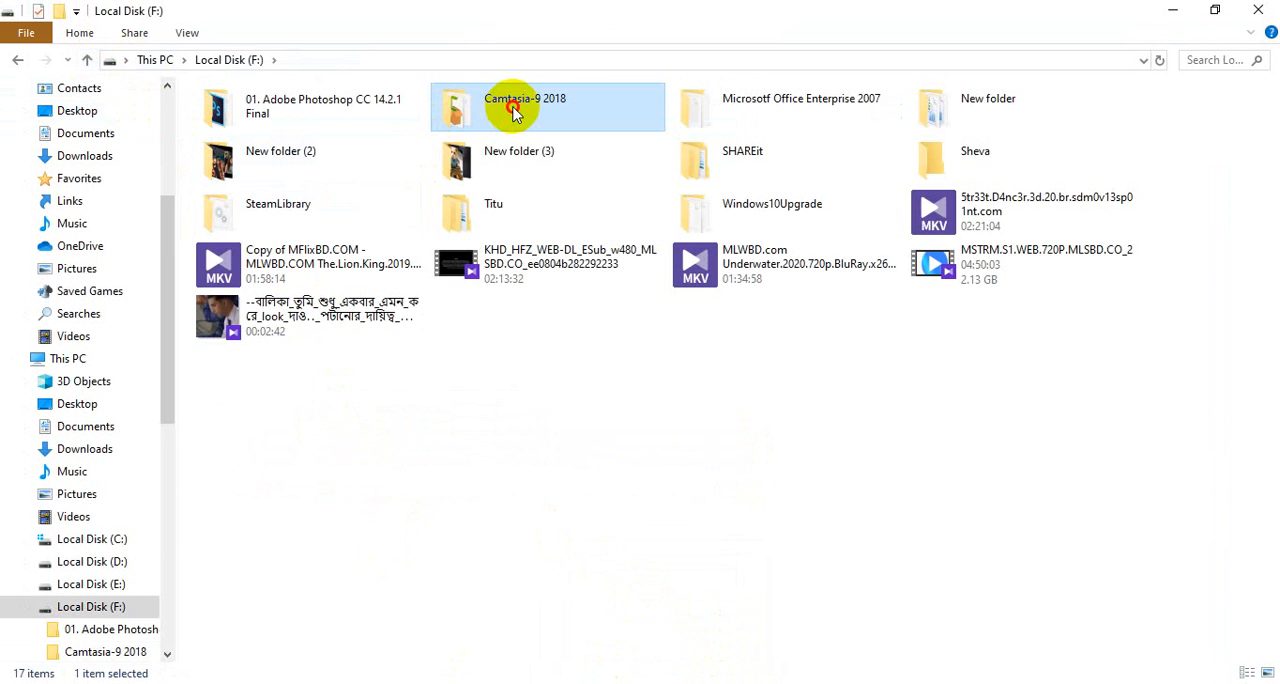
pyautogui.doubleClick(513, 113)
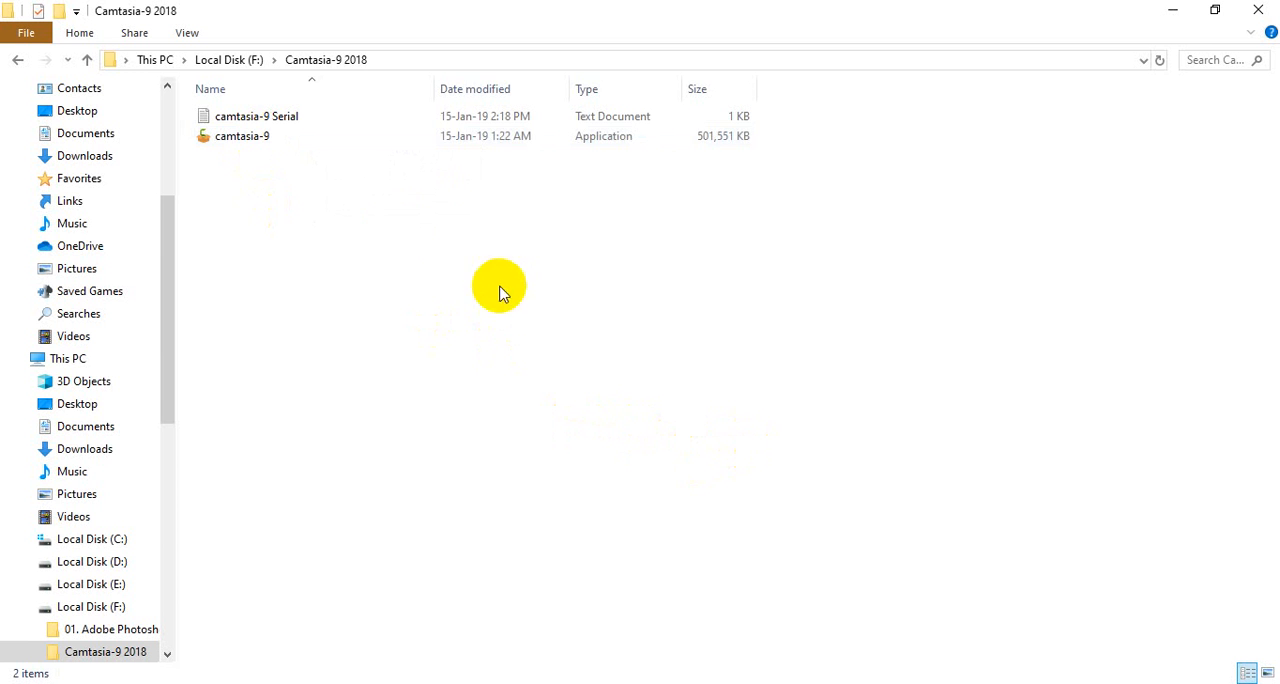
# - Open the camtasia-9 Serial text file and select the registration key in it
pyautogui.doubleClick(250, 117)
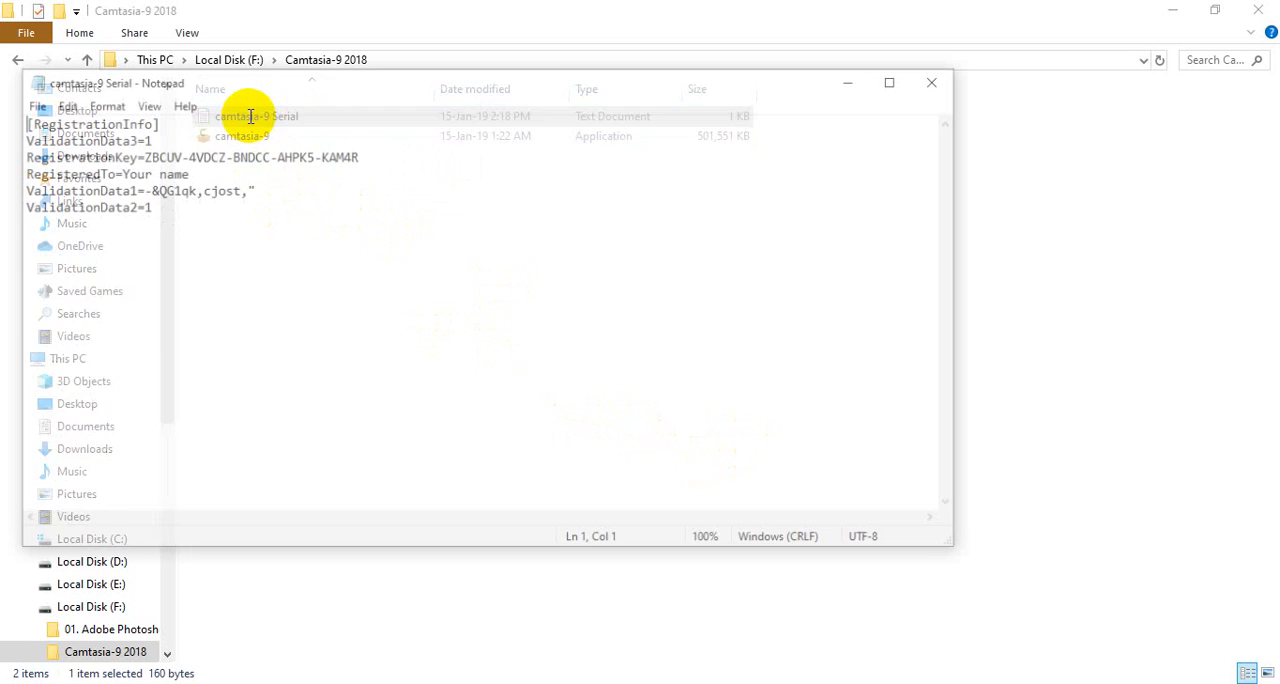
pyautogui.click(267, 155)
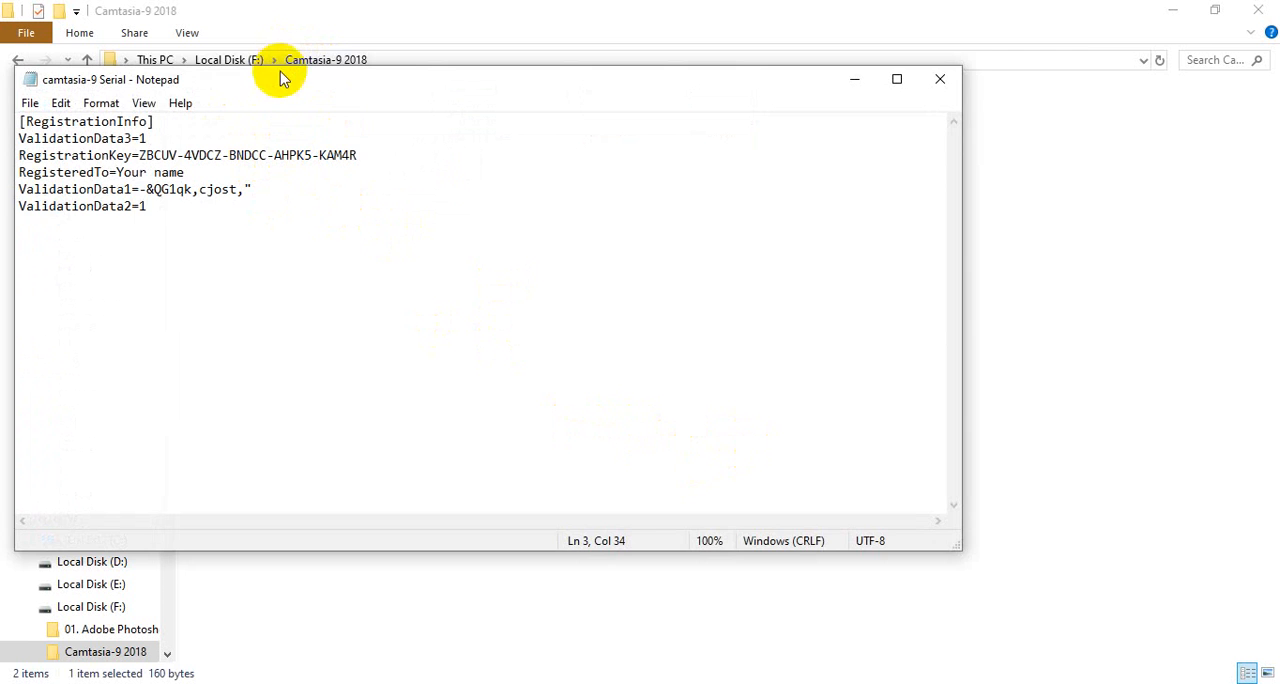
pyautogui.moveTo(277, 77); pyautogui.dragTo(409, 71)
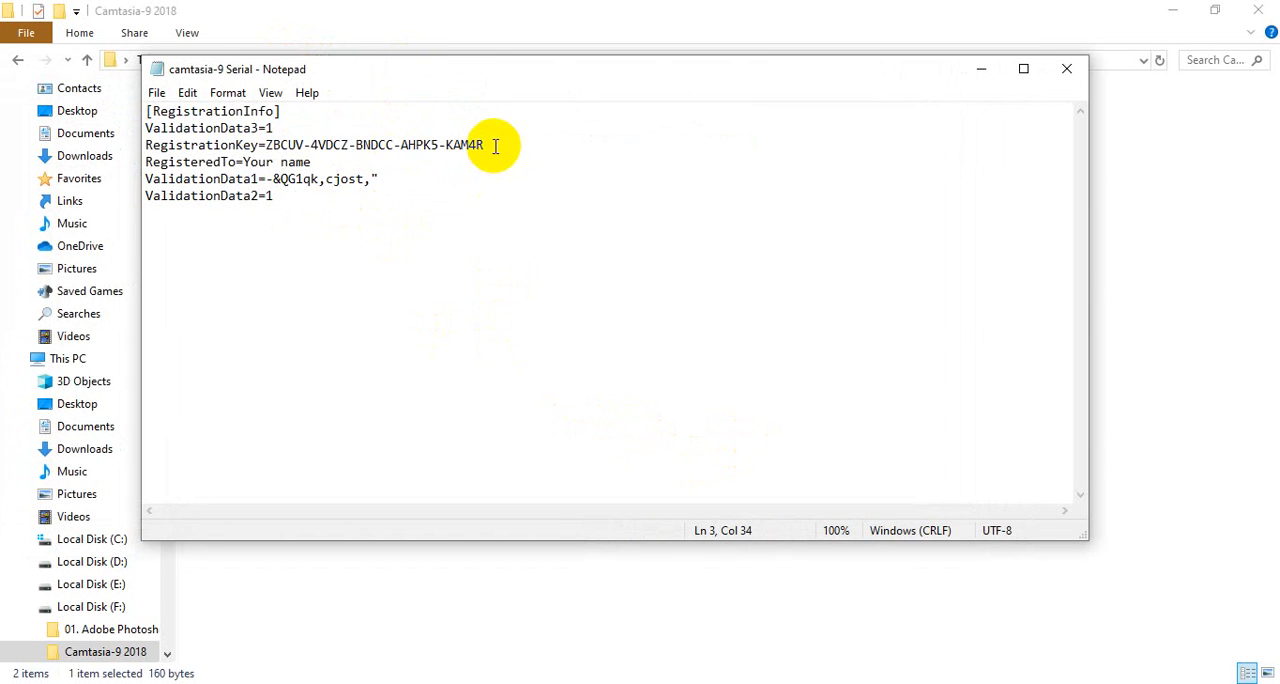
pyautogui.moveTo(492, 144); pyautogui.dragTo(265, 141)
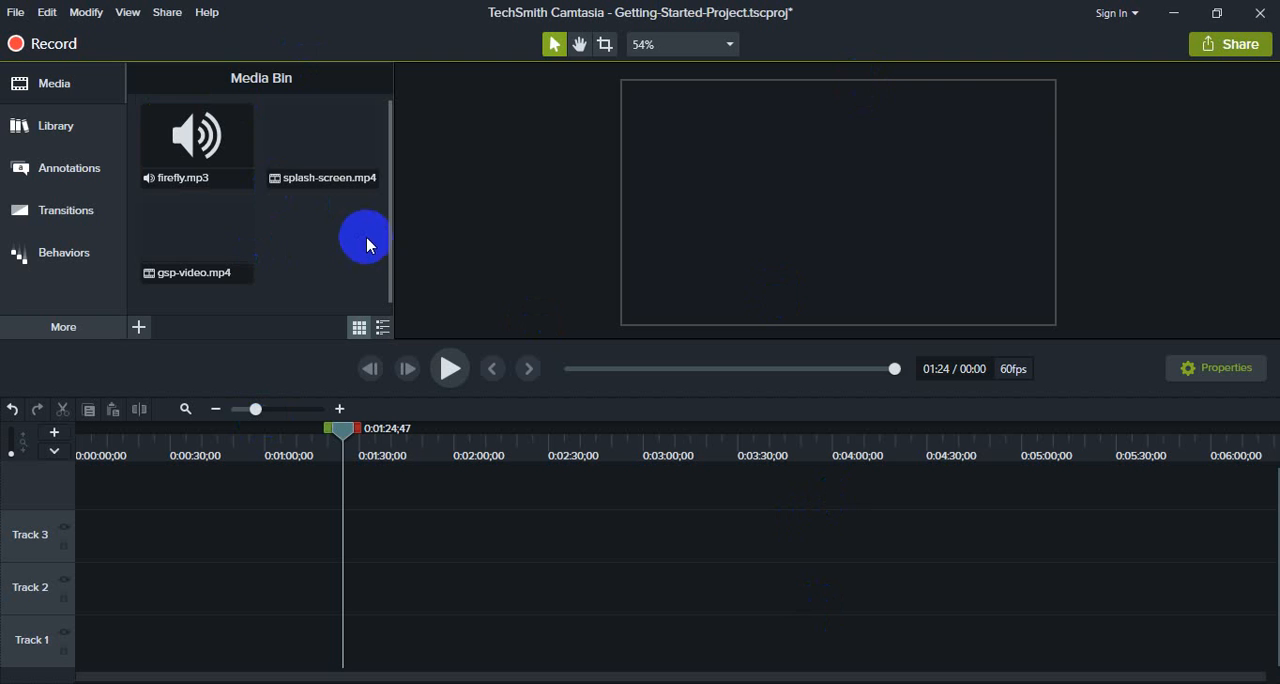
pyautogui.click(166, 133)
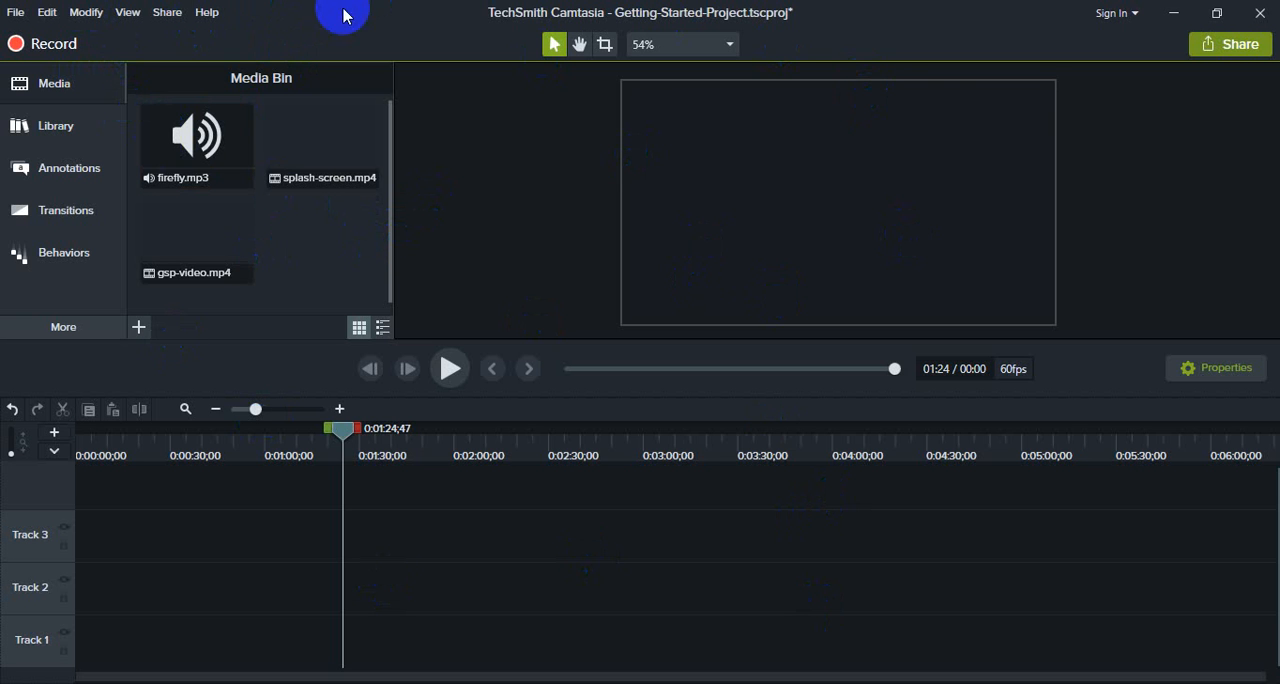
pyautogui.click(197, 135)
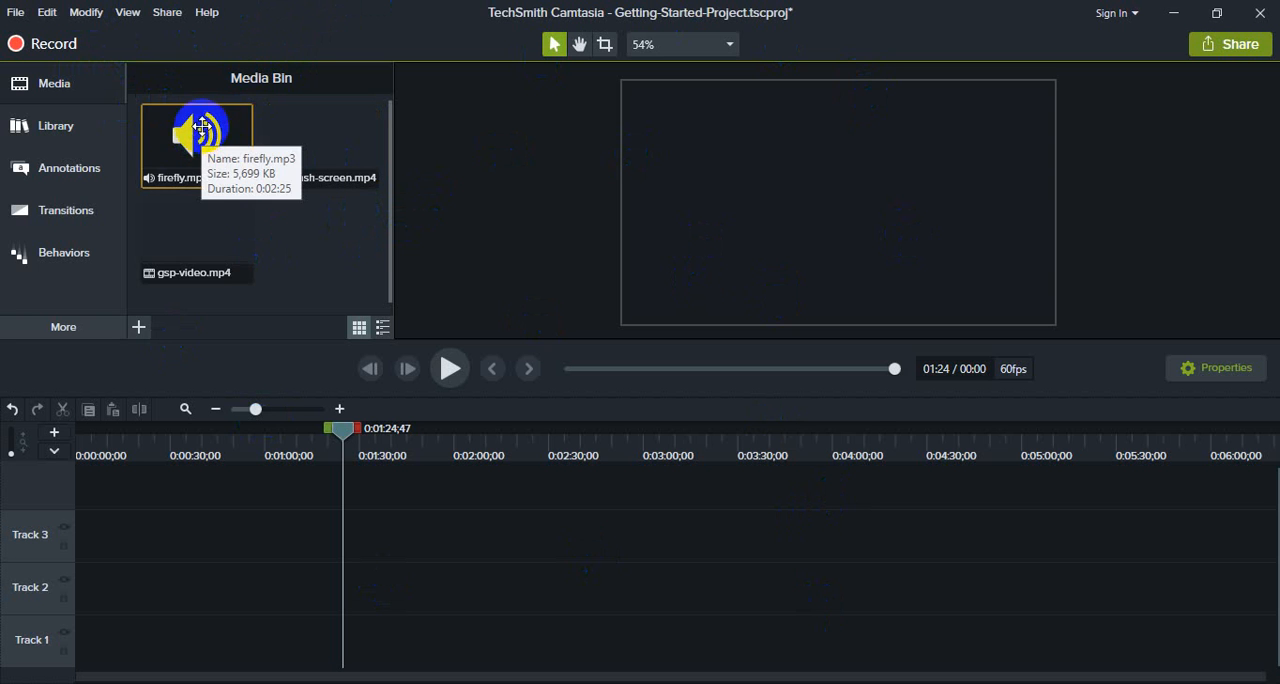
pyautogui.click(15, 12)
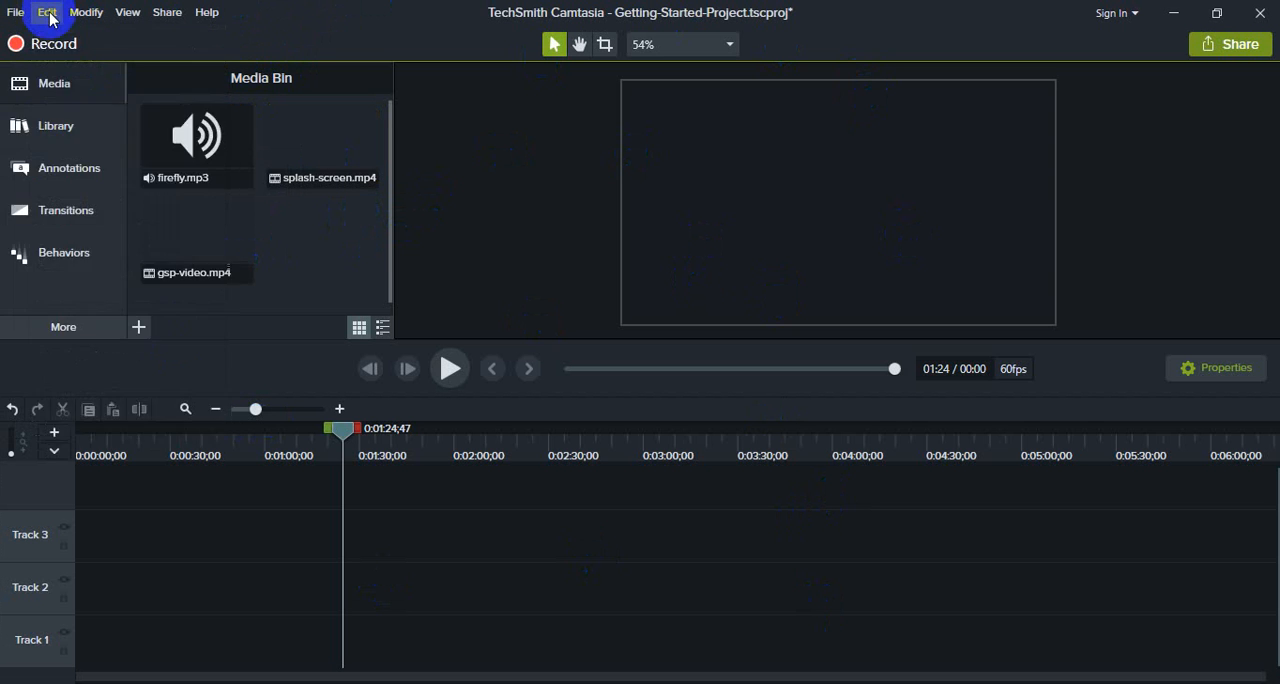
pyautogui.click(50, 18)
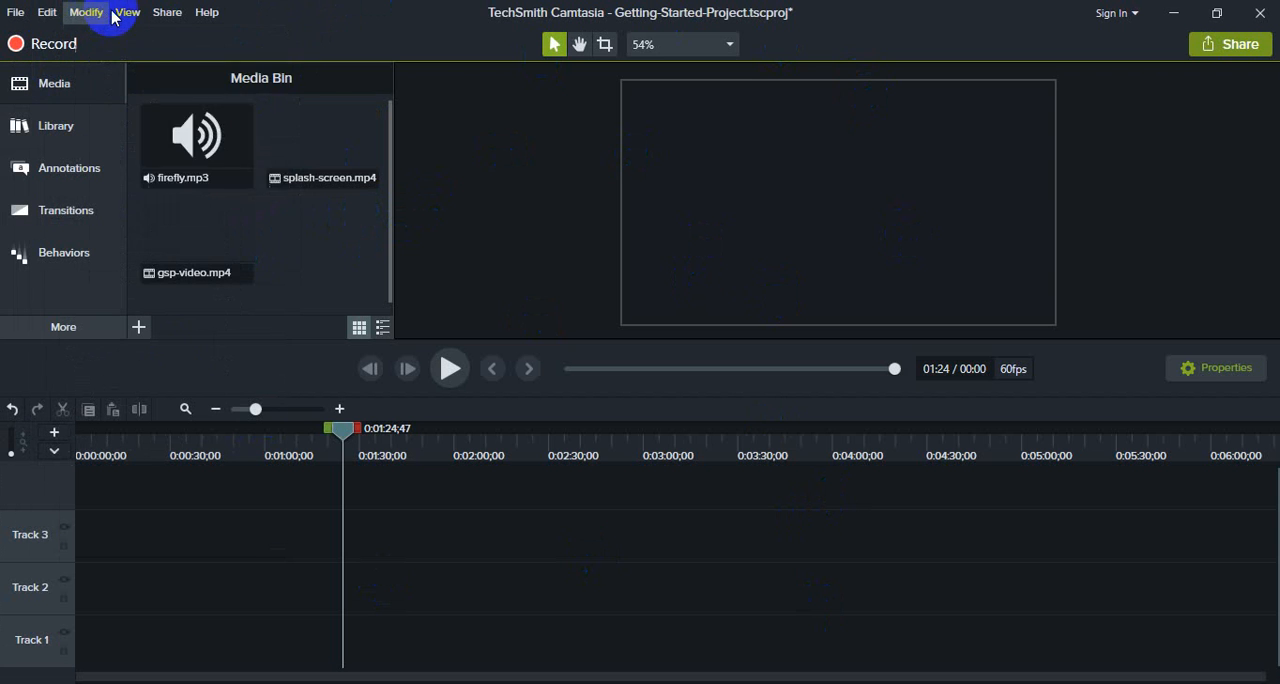
pyautogui.moveTo(177, 19)
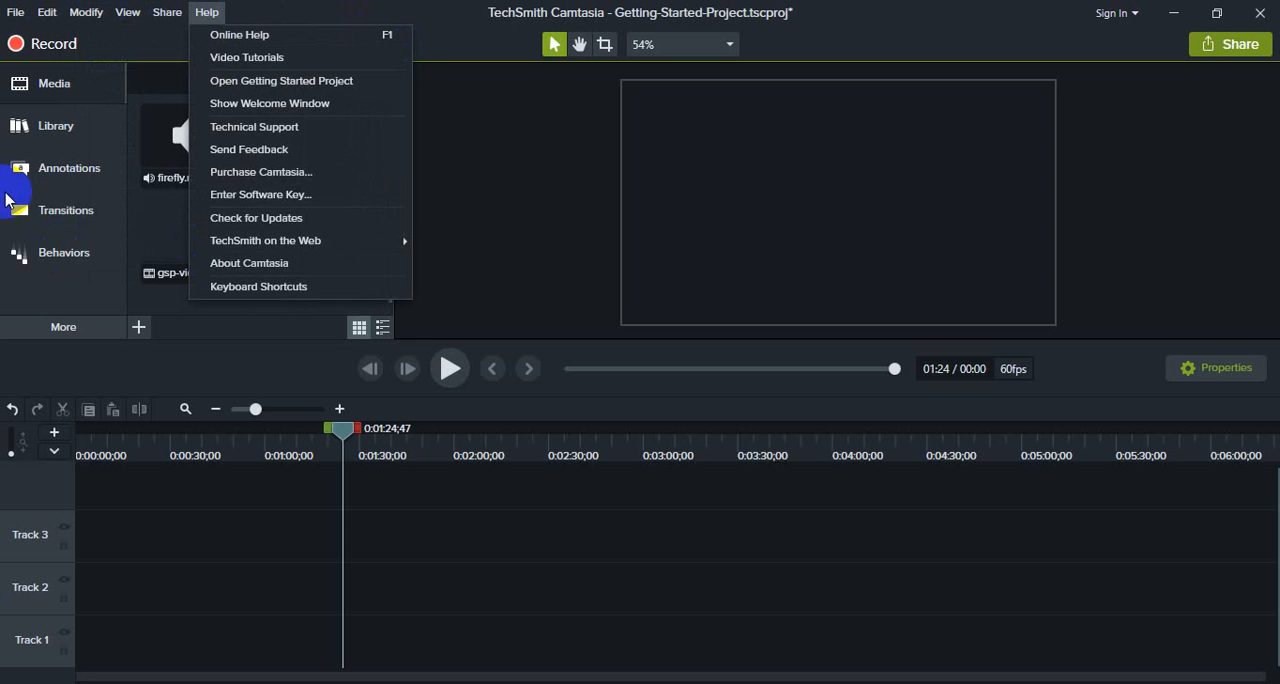
# - Examine the asset folders of the Camtasia 2018 library, including Icons, Intros, Lower Thirds, Motion Backgrounds, Music Tracks and Outros
pyautogui.click(55, 136)
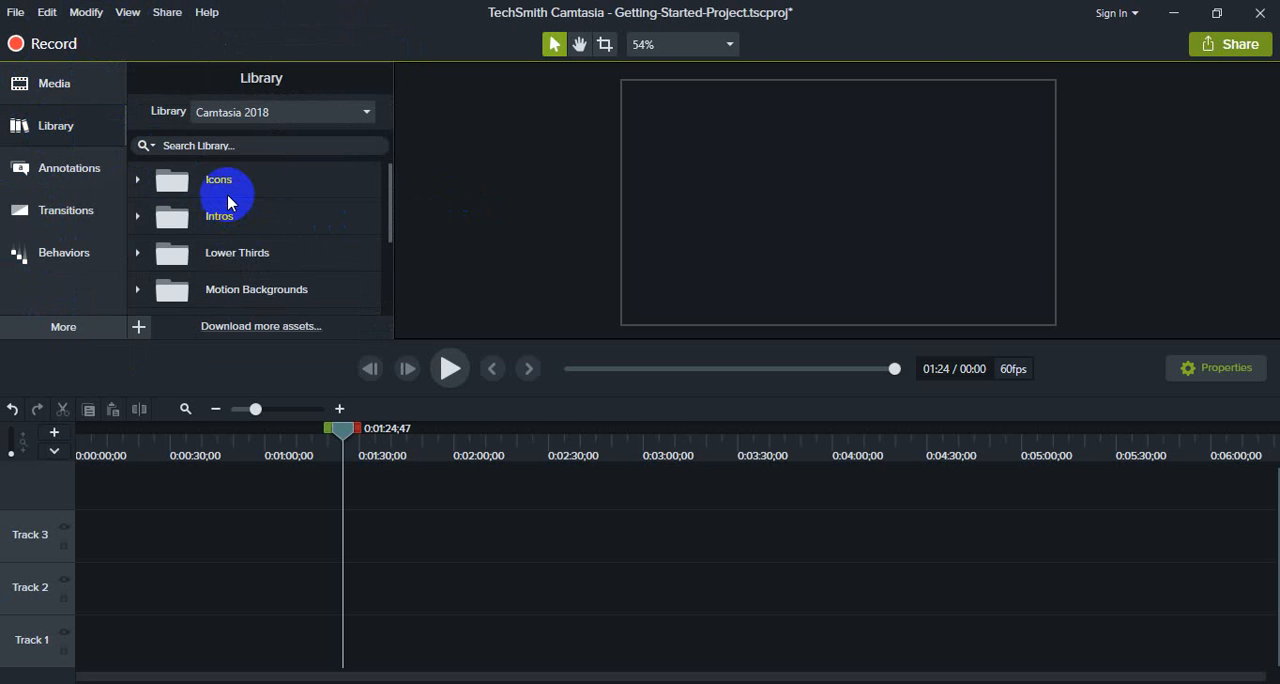
pyautogui.scroll(-3, 236, 208)
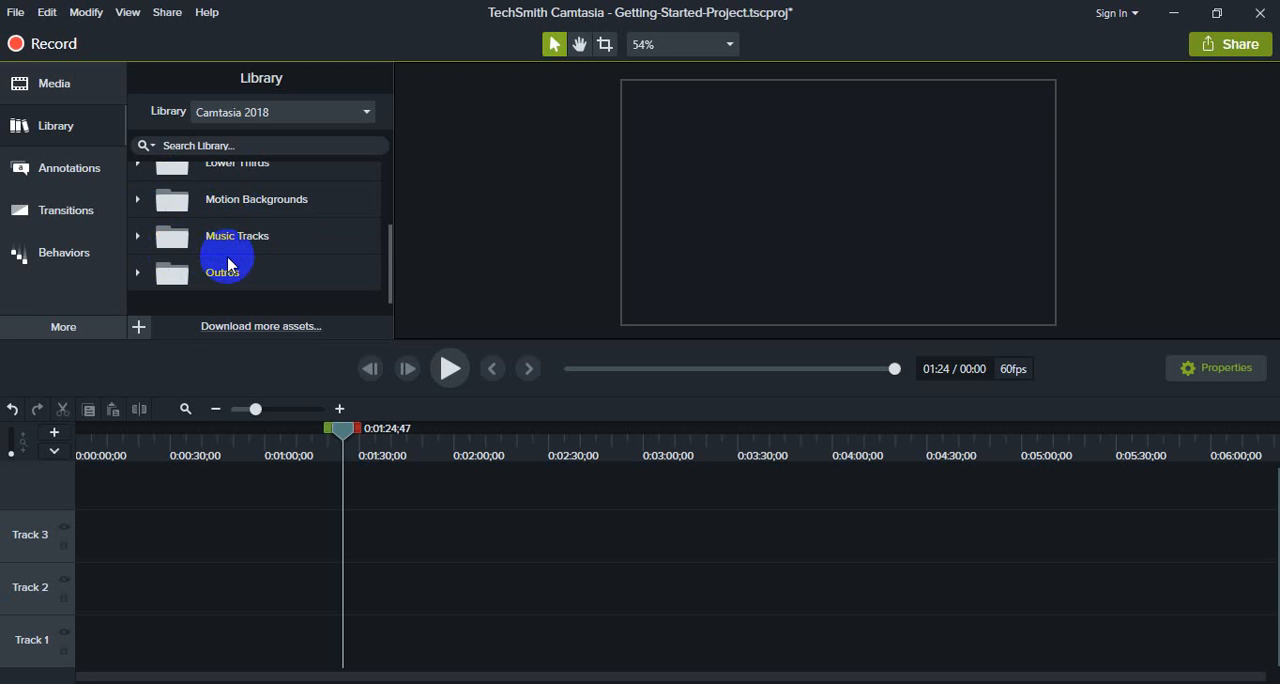
pyautogui.click(245, 241)
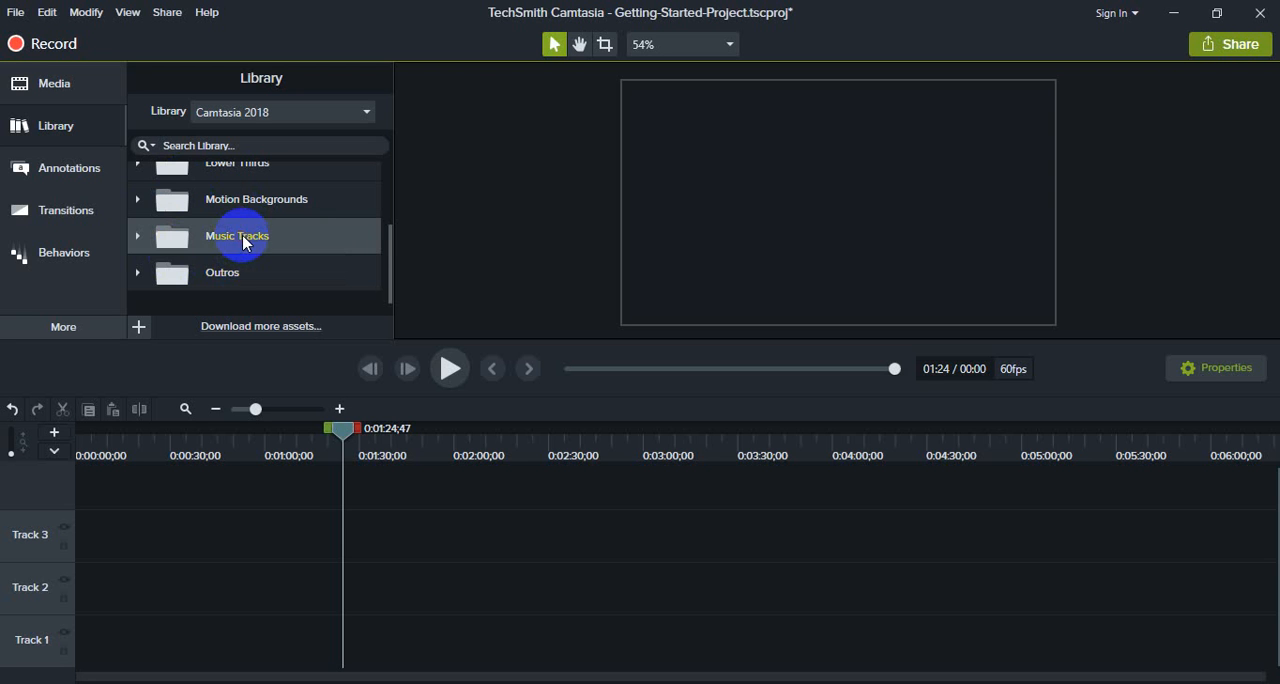
pyautogui.scroll(1, 251, 212)
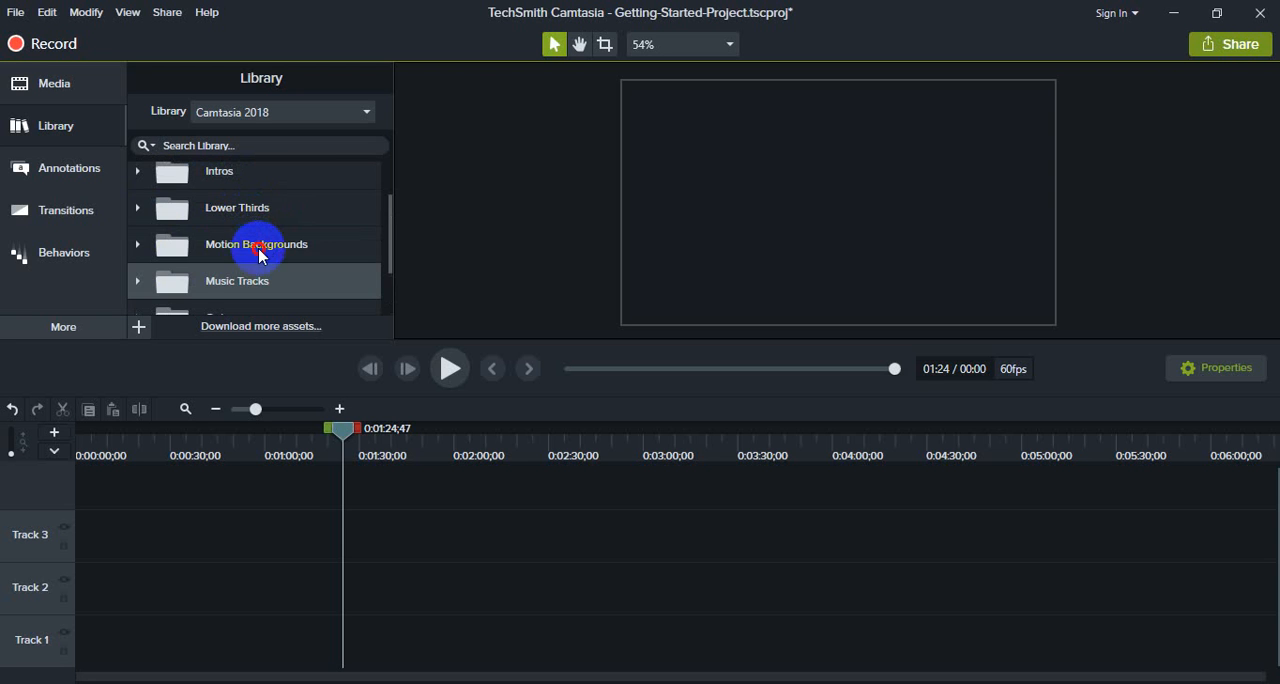
pyautogui.click(260, 250)
pyautogui.click(251, 207)
pyautogui.scroll(1, 247, 210)
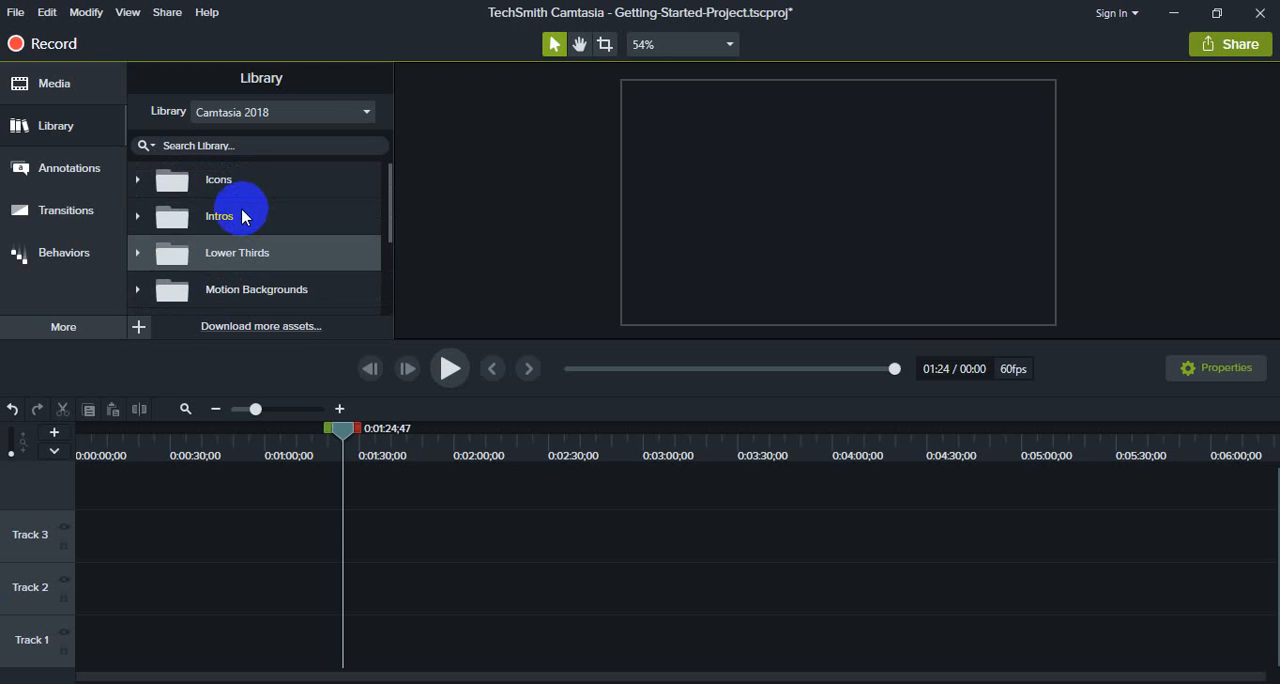
pyautogui.click(240, 220)
pyautogui.click(238, 180)
pyautogui.scroll(-3, 243, 210)
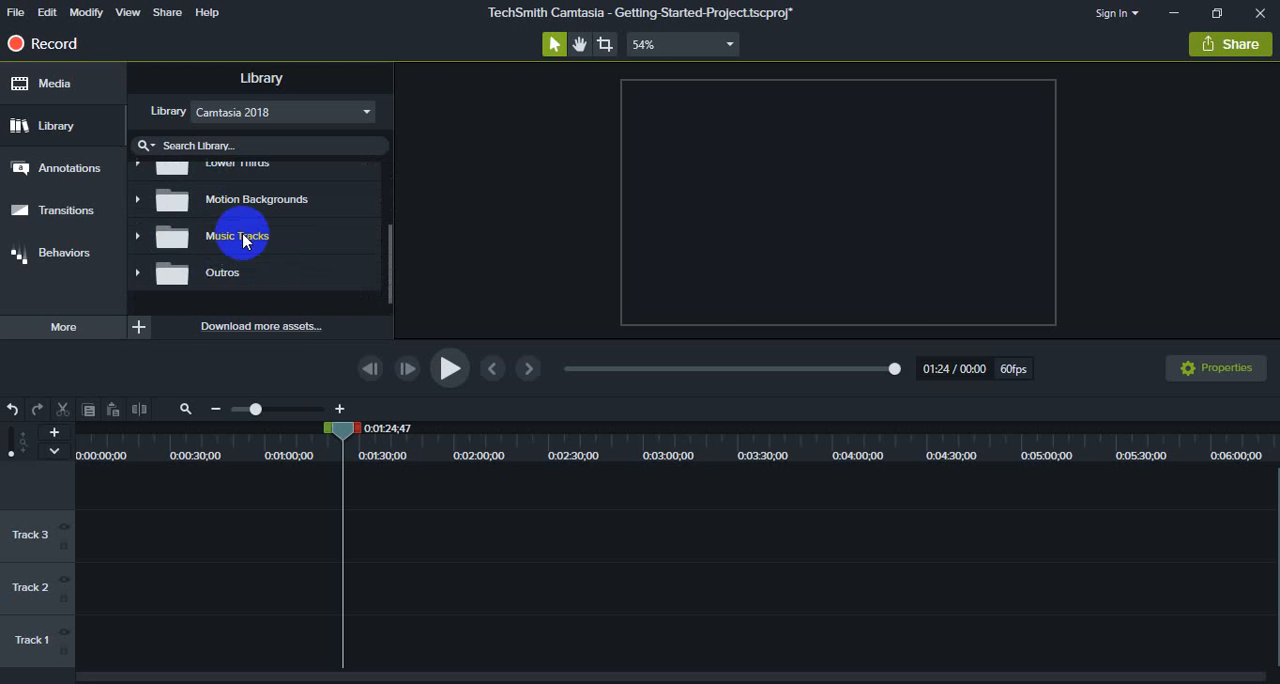
pyautogui.click(249, 271)
pyautogui.scroll(3, 249, 280)
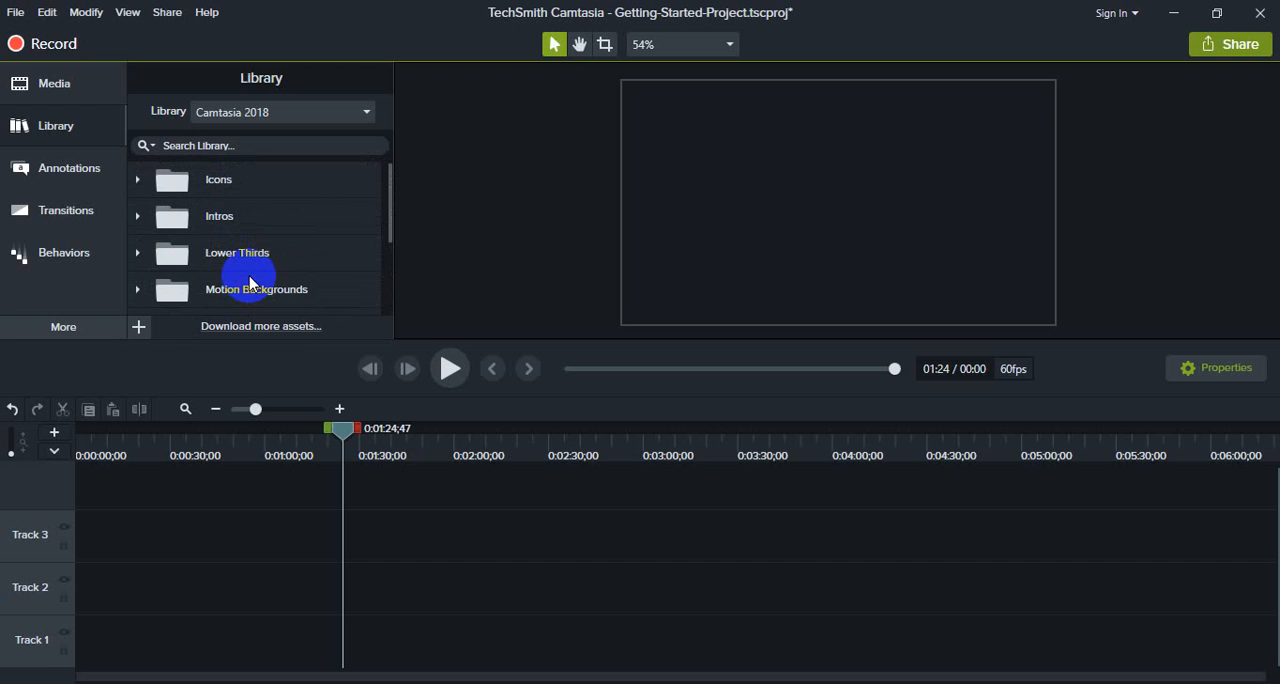
pyautogui.click(214, 222)
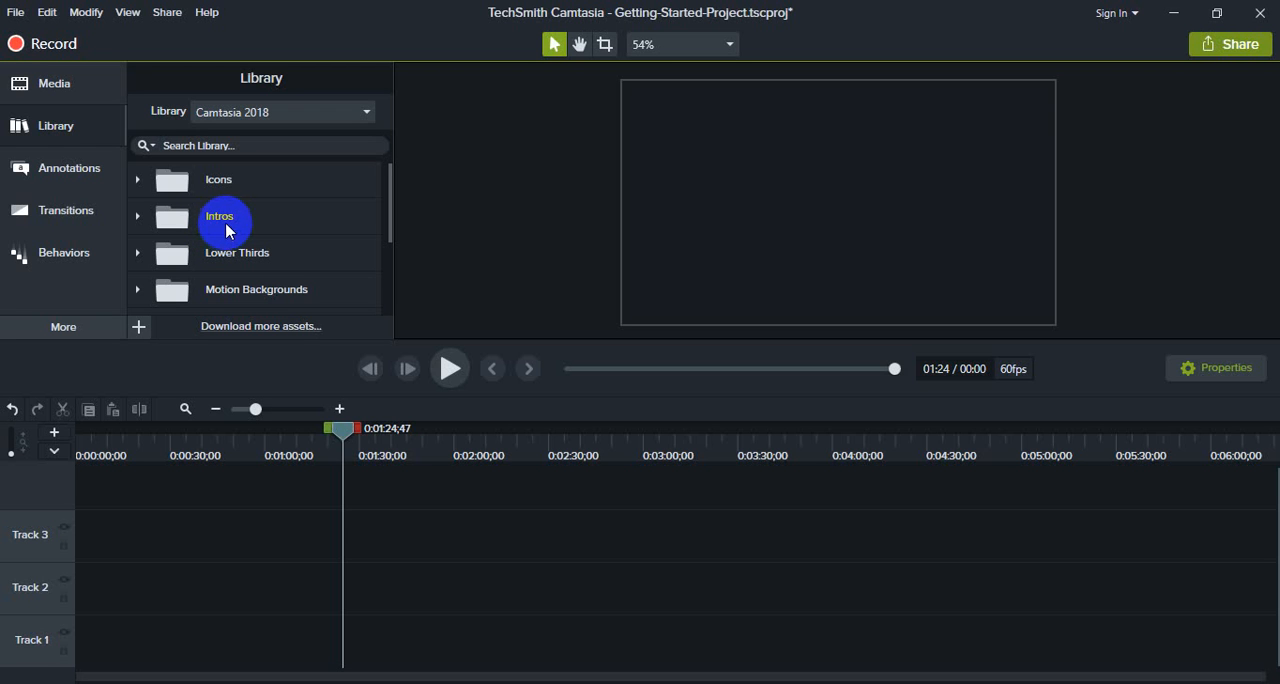
pyautogui.scroll(-3, 250, 205)
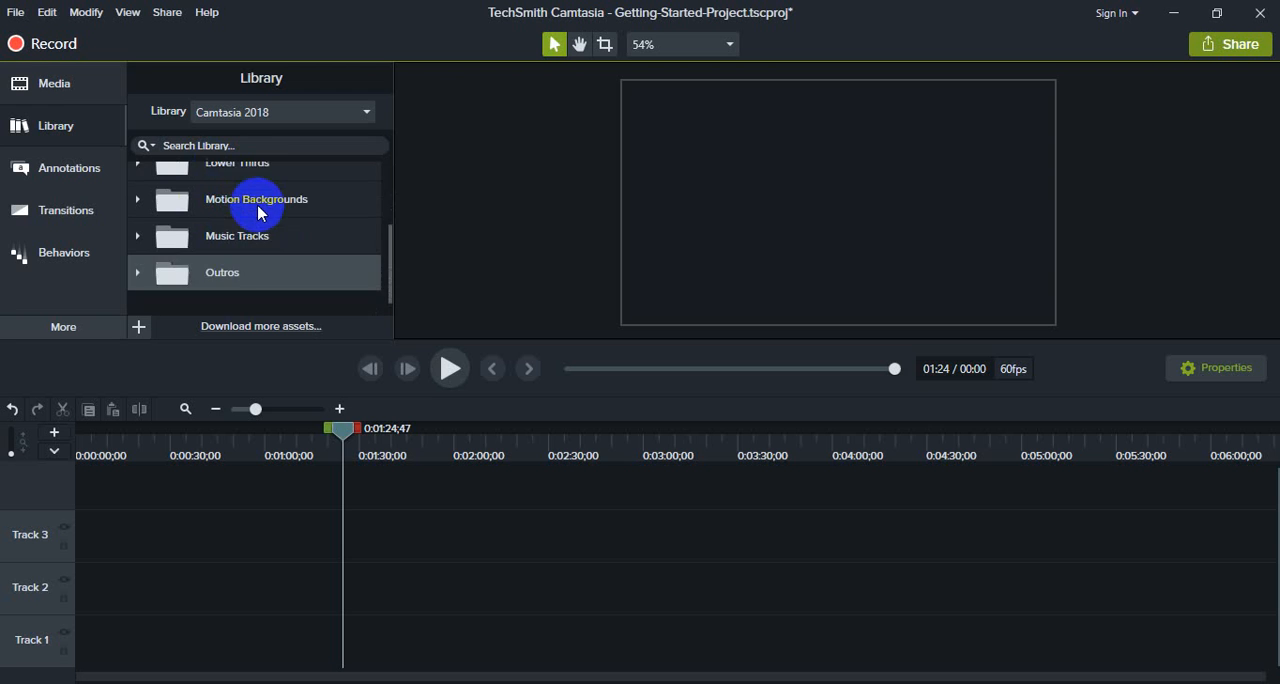
pyautogui.scroll(3, 258, 212)
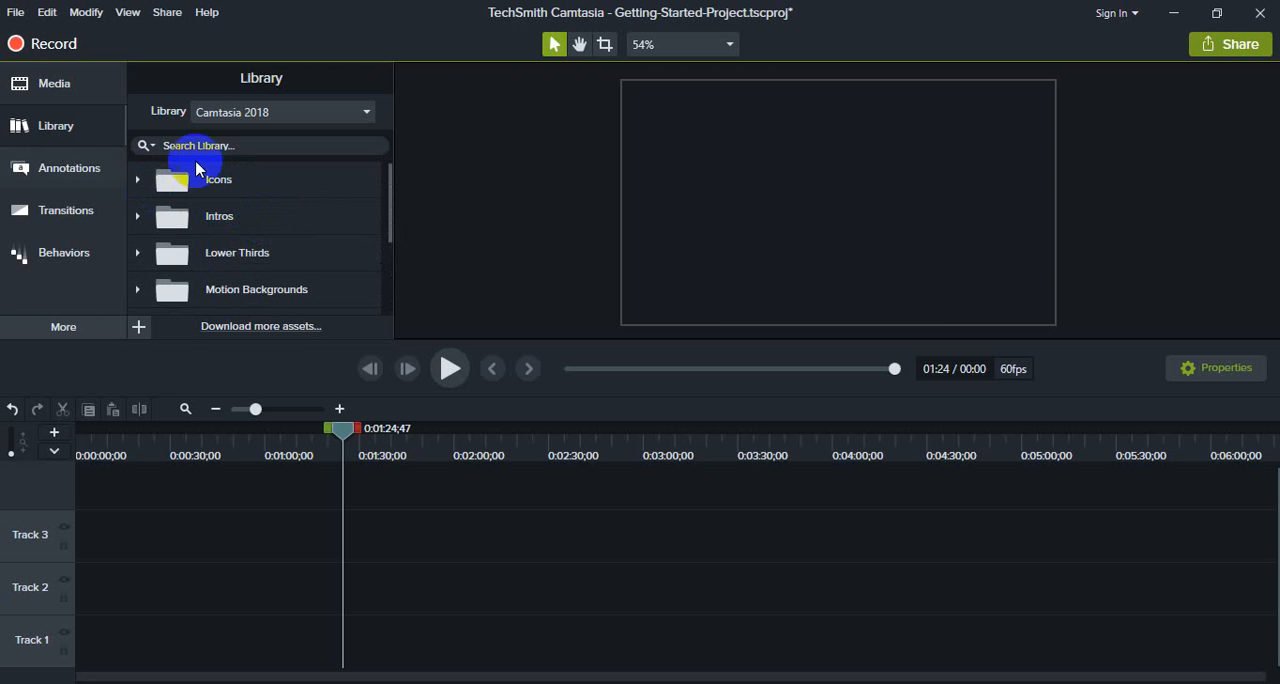
# - Look through the Basic style callouts in Annotations and the available Transitions
pyautogui.click(80, 180)
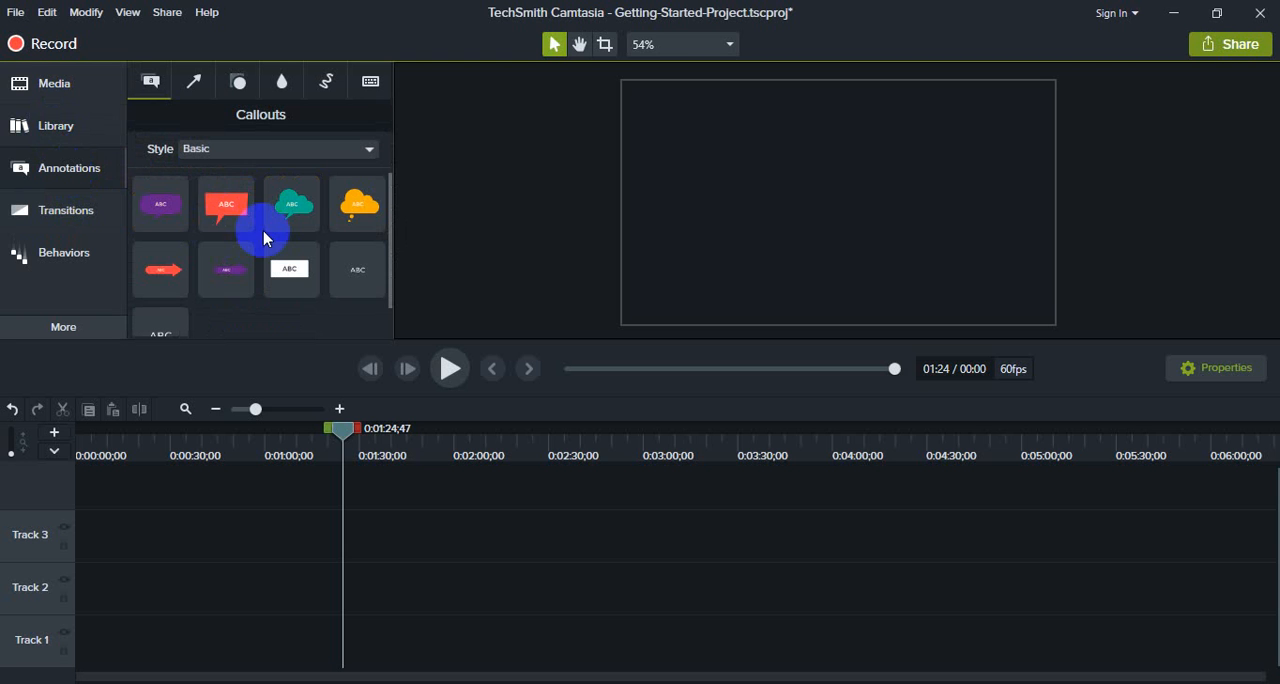
pyautogui.scroll(-2, 251, 220)
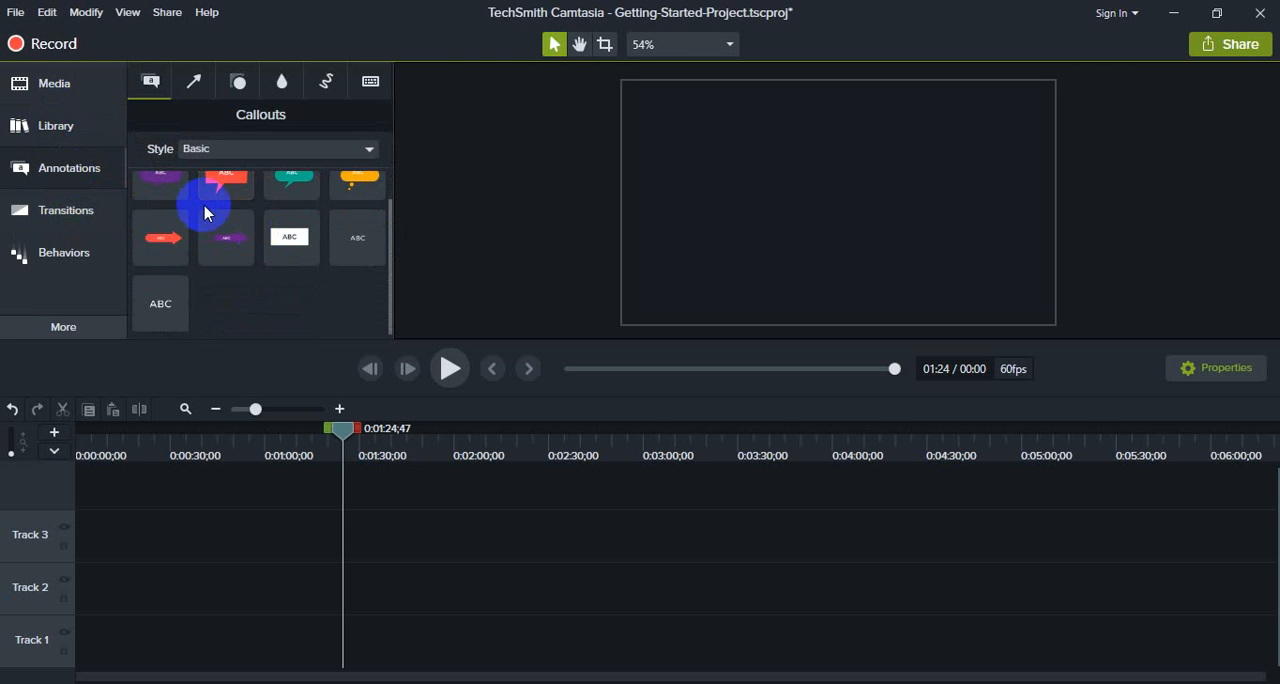
pyautogui.scroll(2, 320, 232)
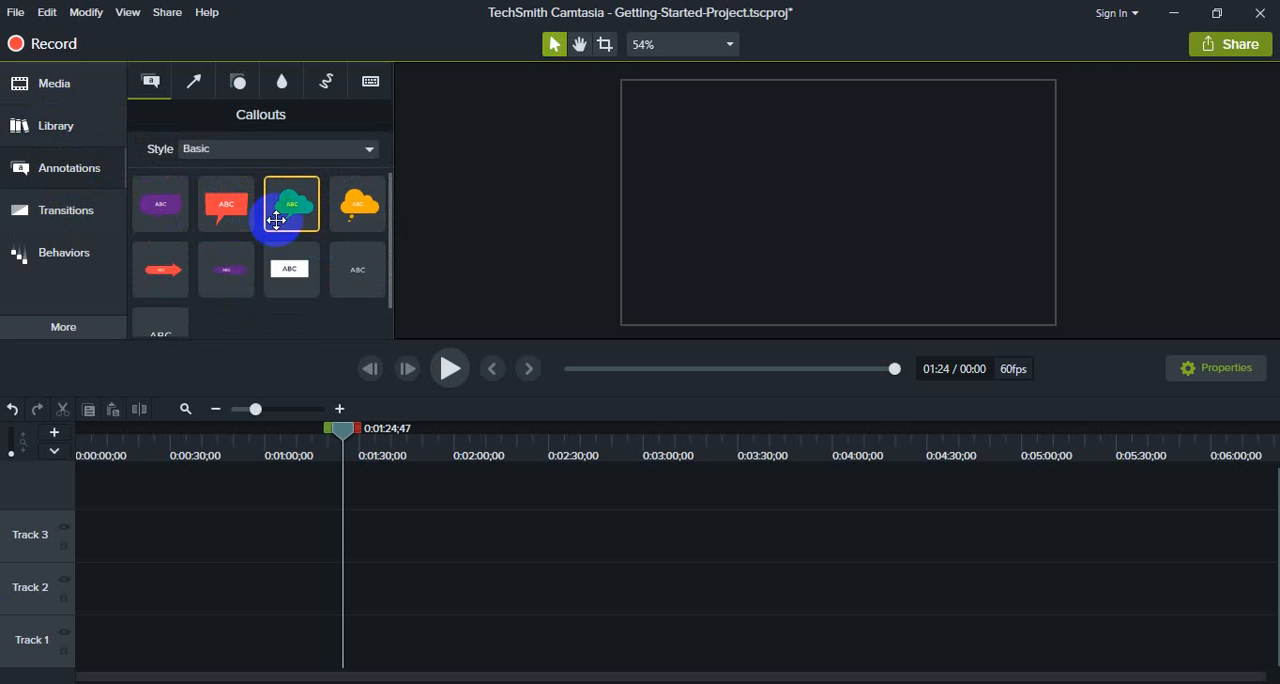
pyautogui.click(68, 211)
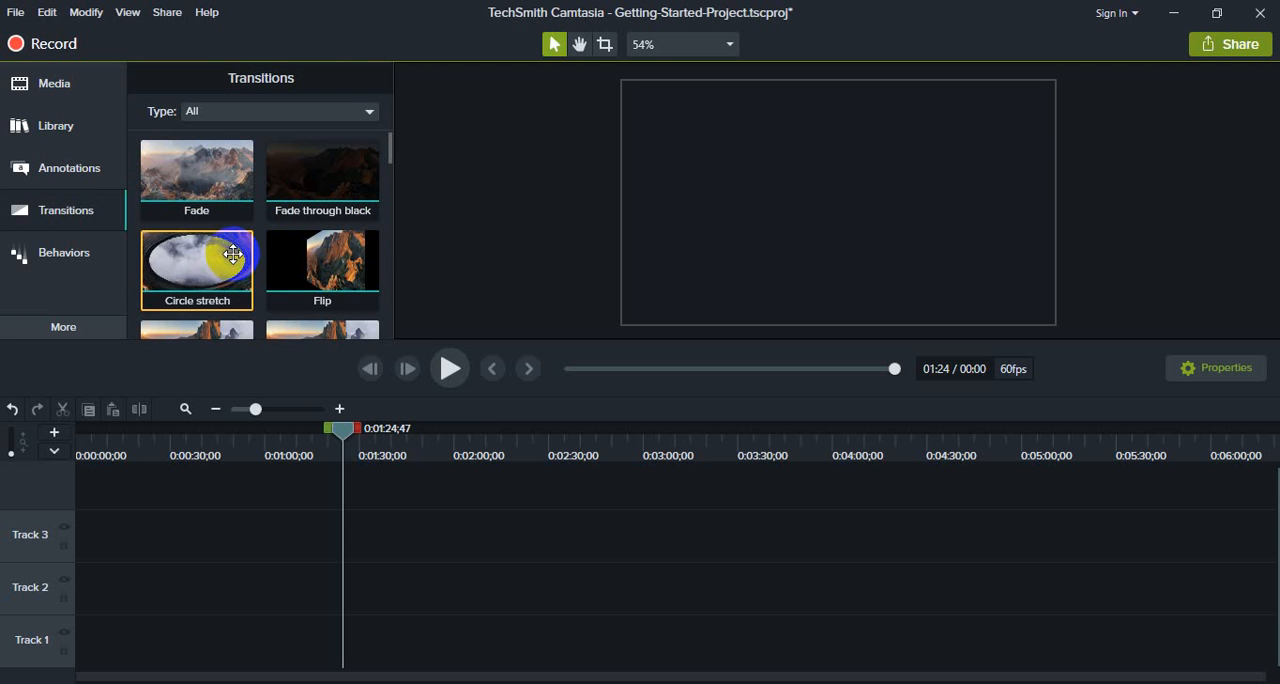
pyautogui.scroll(-1, 300, 275)
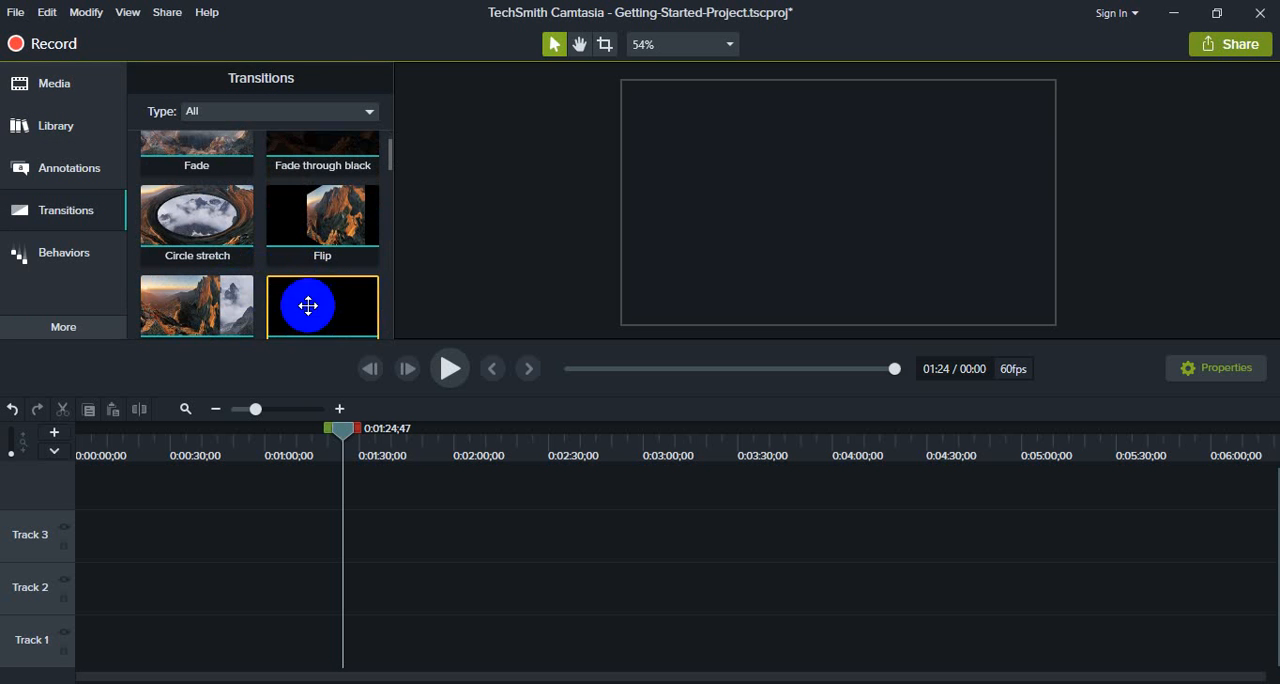
# - View the Behaviors collection and the list of additional tools, such as Animations, Cursor Effects and Captions
pyautogui.click(80, 252)
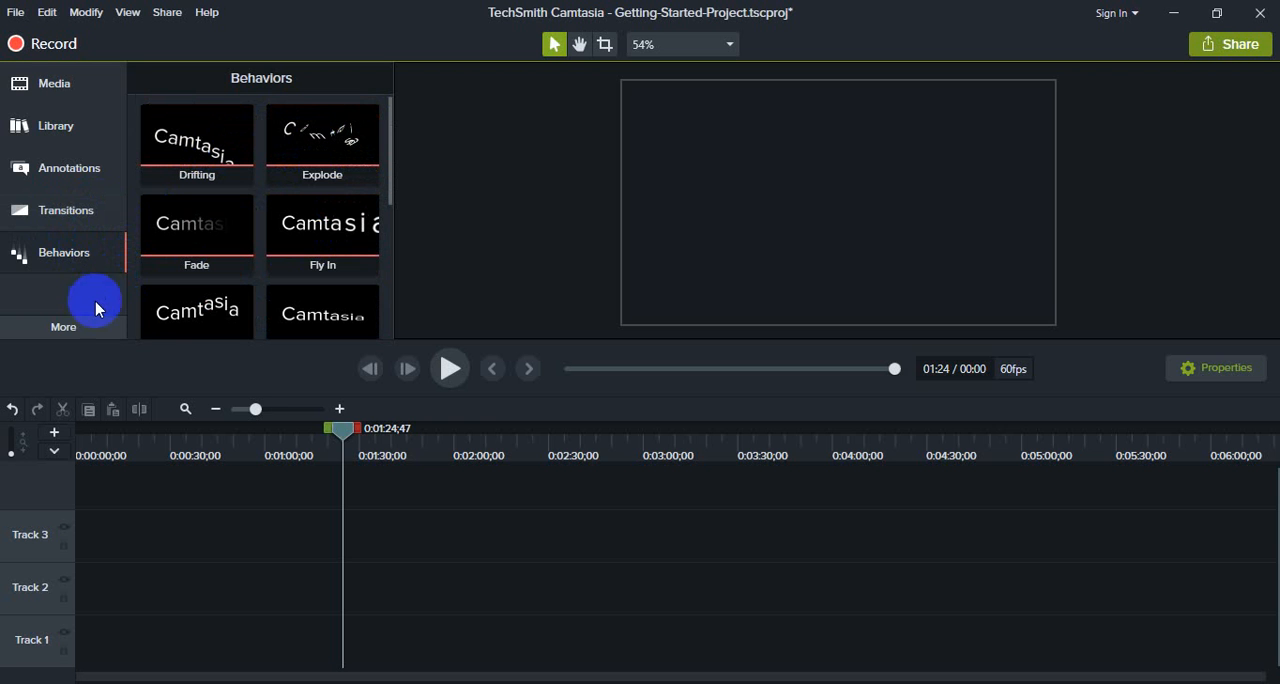
pyautogui.click(77, 325)
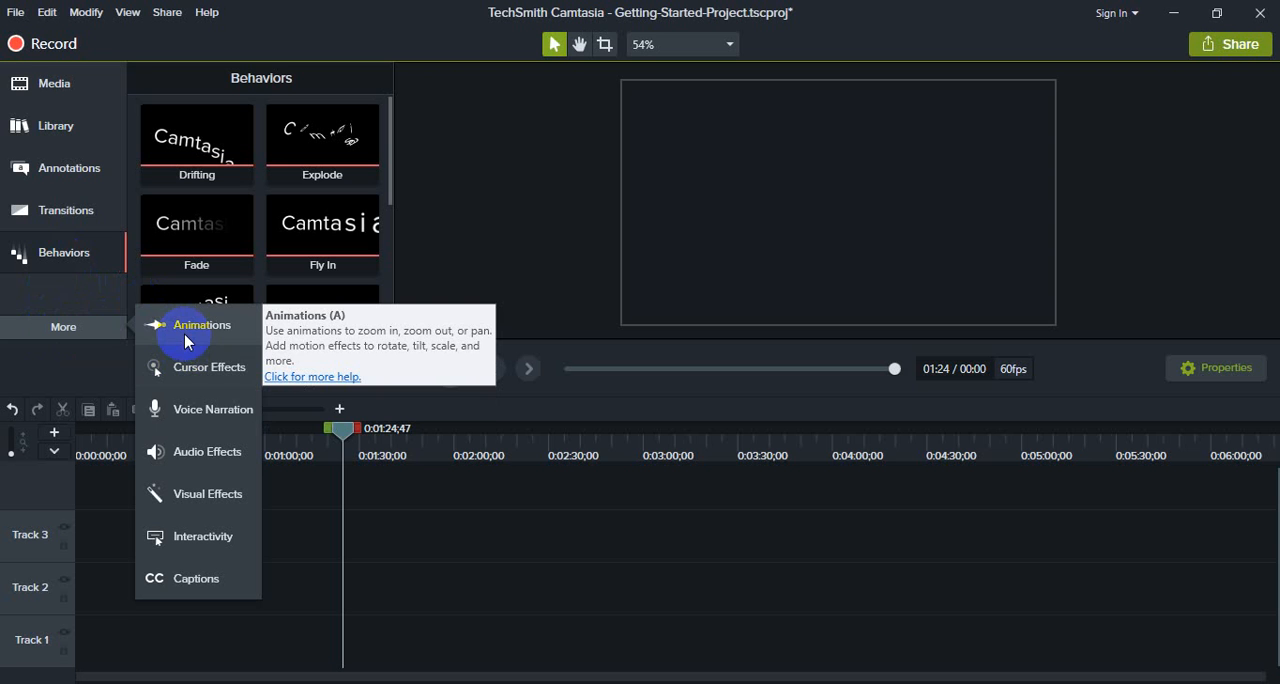
pyautogui.click(66, 178)
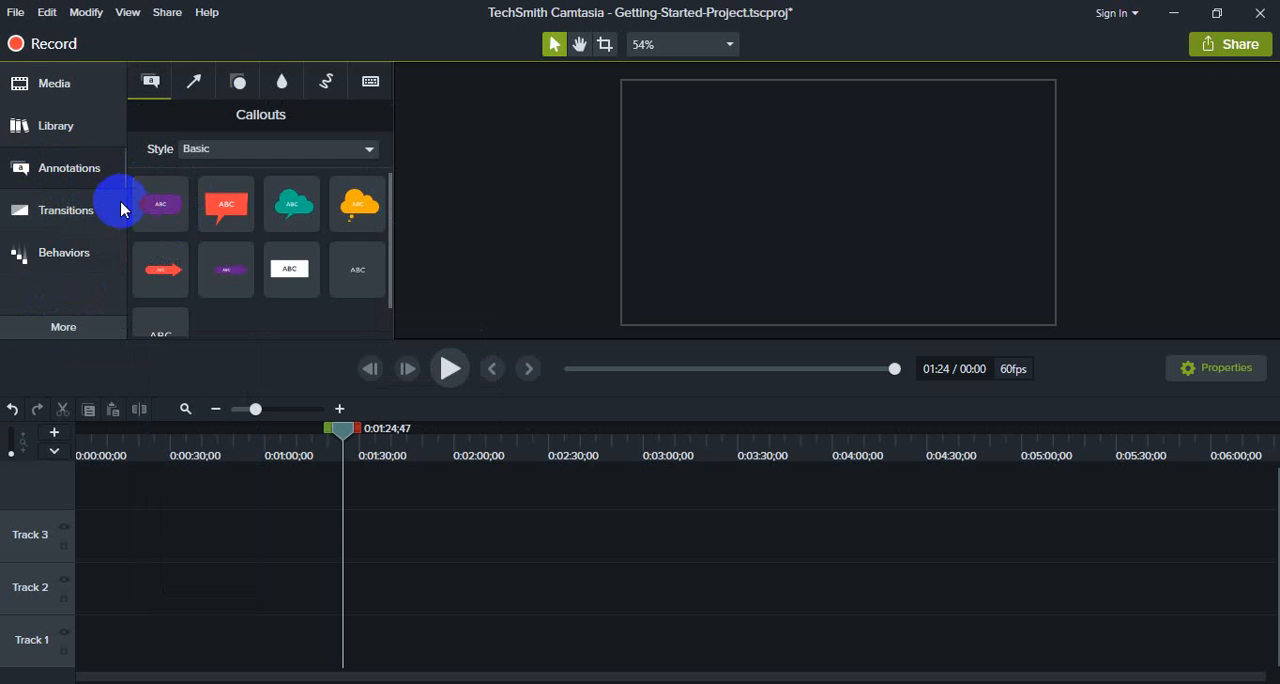
pyautogui.click(78, 331)
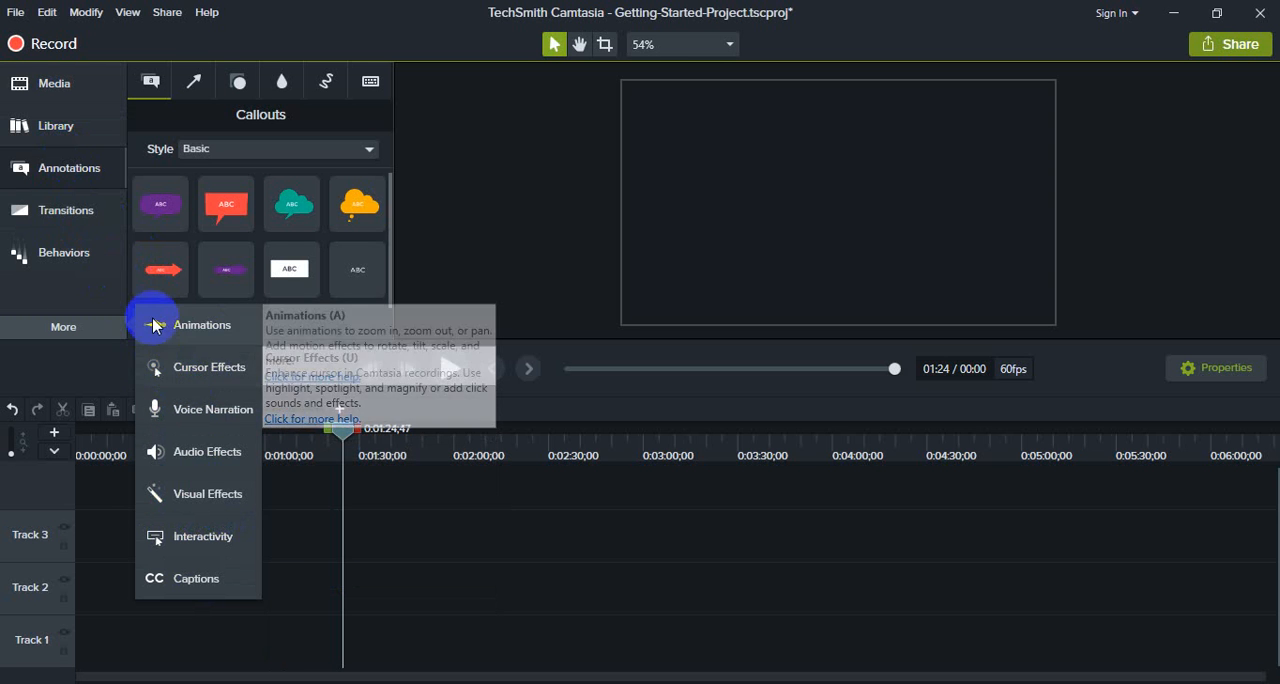
pyautogui.click(412, 524)
# - Delete firefly.mp3, splash-screen.mp4 and gsp-video.mp4 from the Media Bin
pyautogui.click(62, 86)
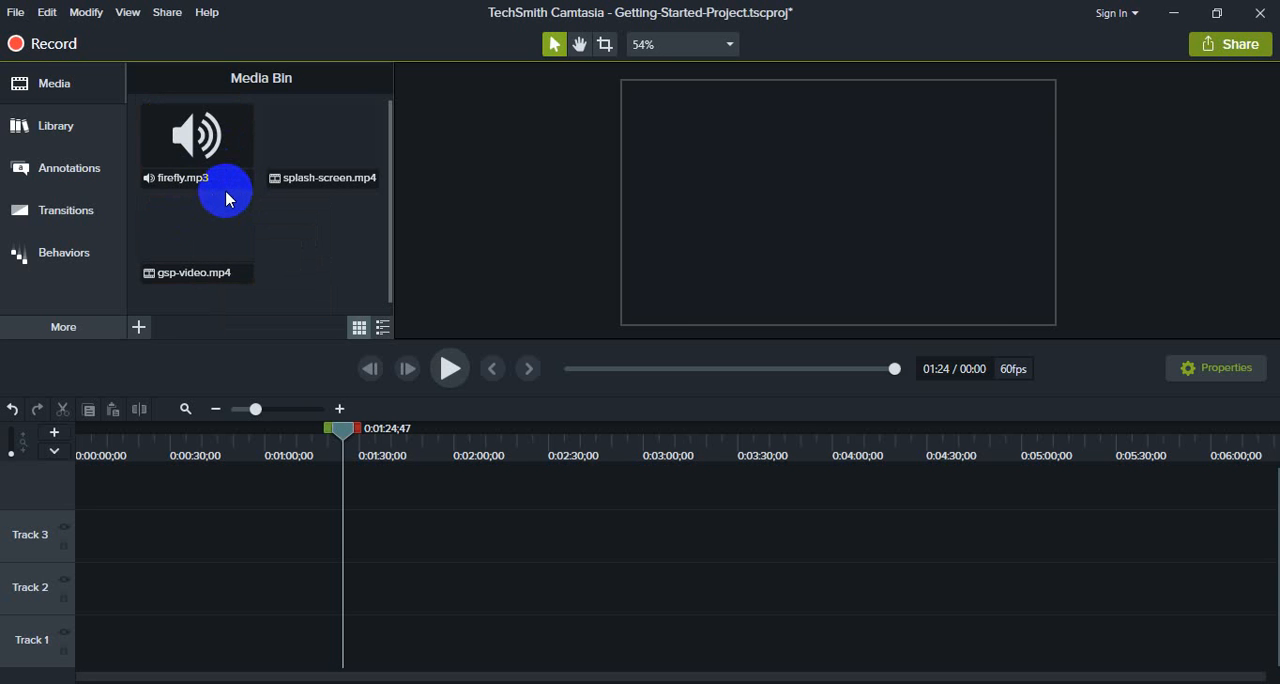
pyautogui.click(205, 142)
pyautogui.moveTo(452, 120); pyautogui.dragTo(171, 271)
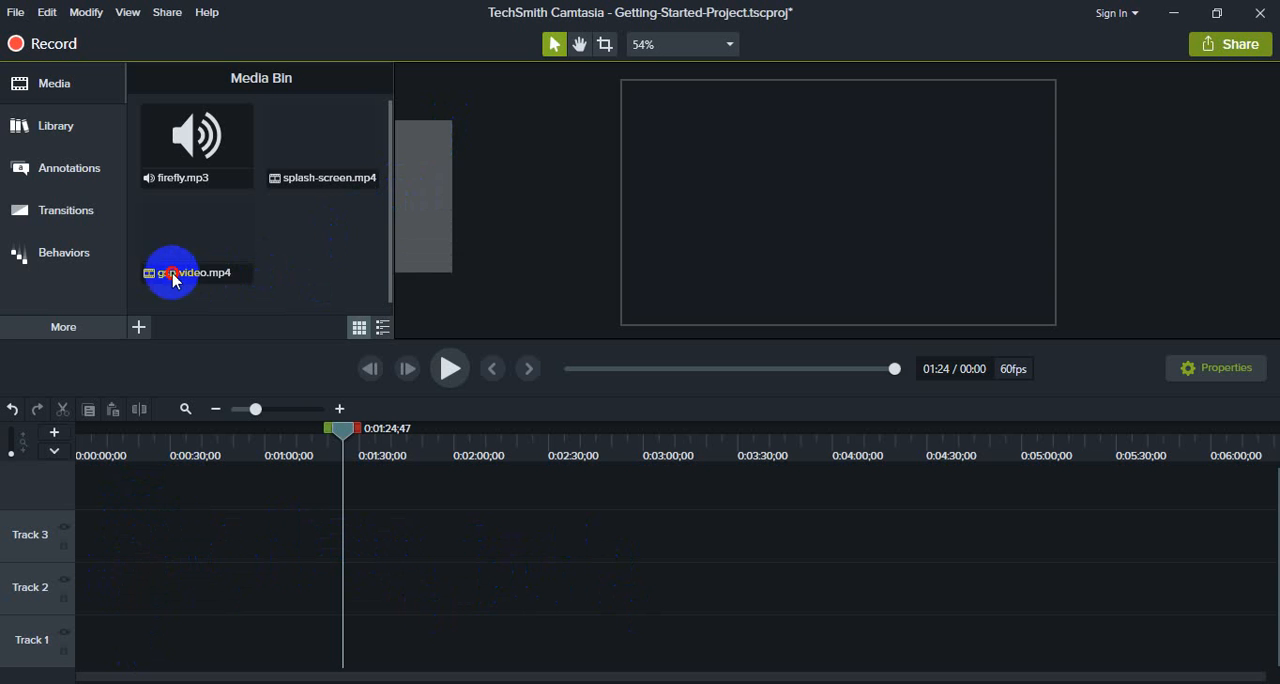
pyautogui.click(217, 177)
pyautogui.keyDown('ctrl'); pyautogui.click(175, 244); pyautogui.keyUp('ctrl')
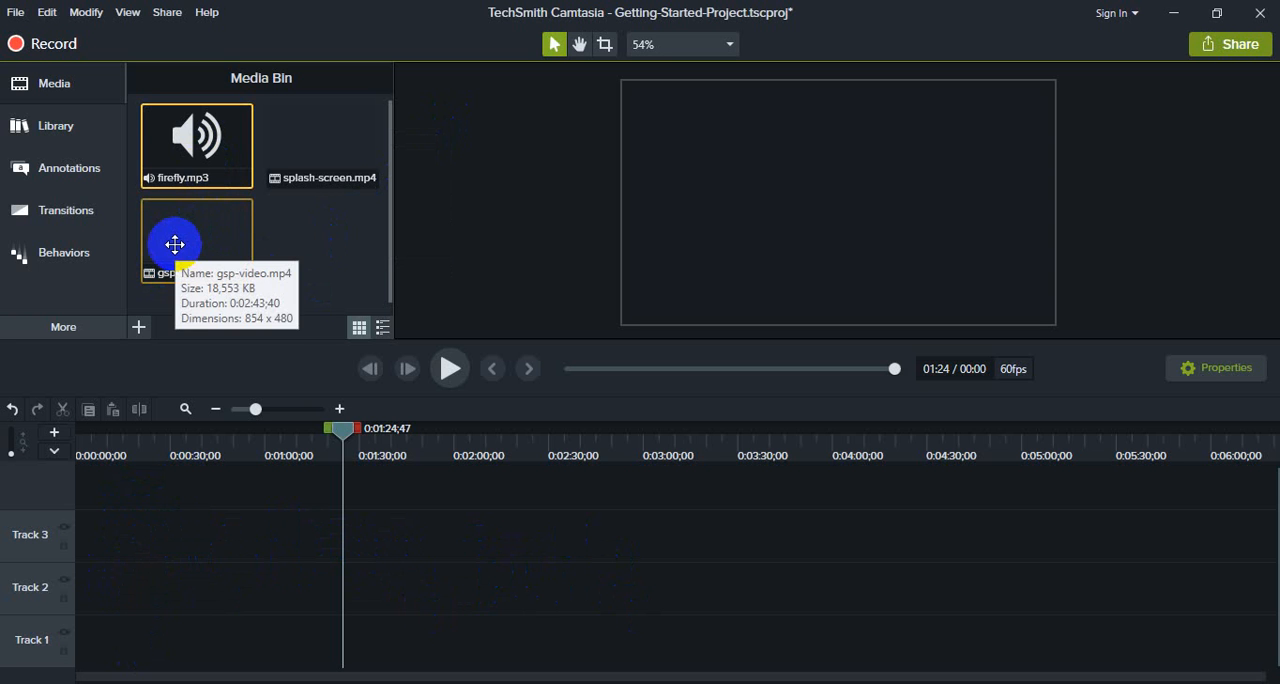
pyautogui.press('Delete')
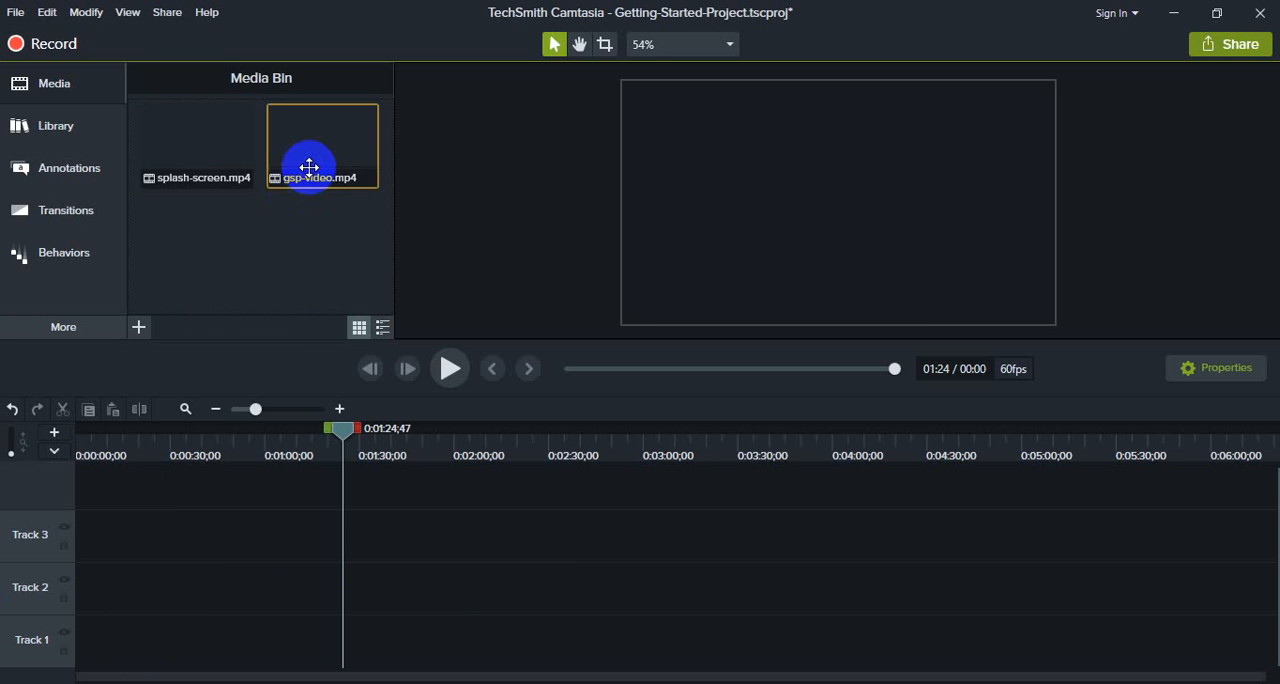
pyautogui.press('Delete')
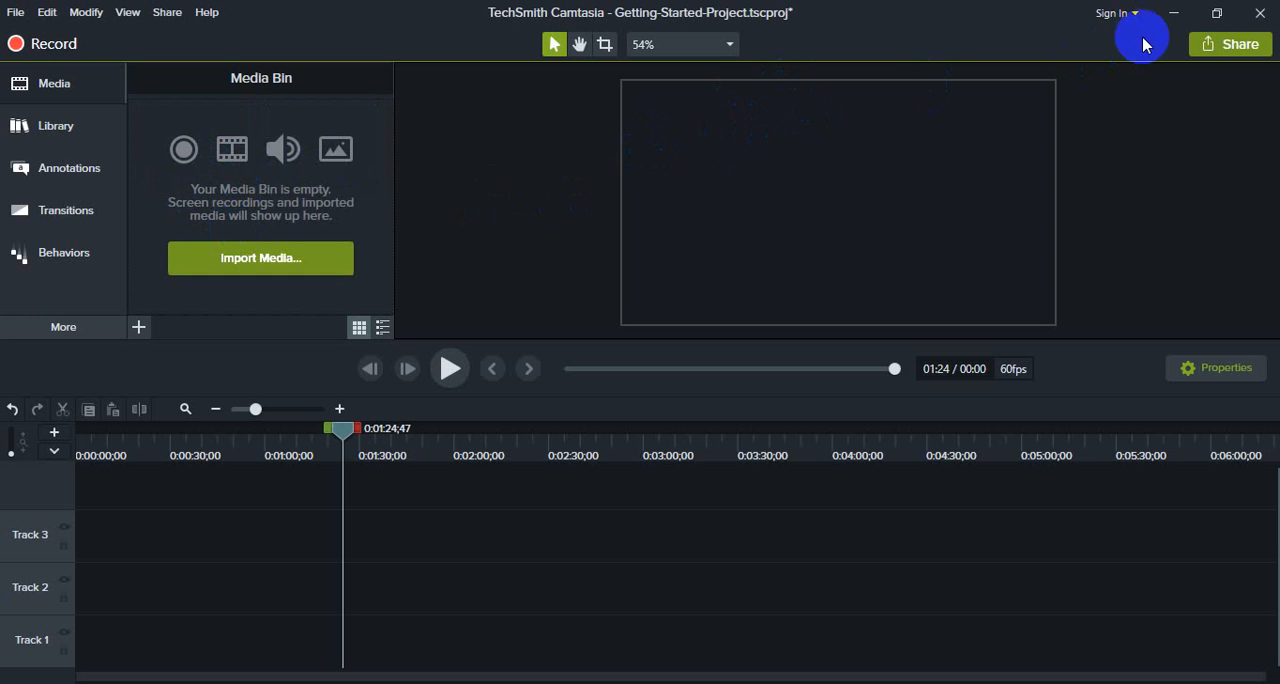
# - Clear the desktop by minimizing Camtasia and Word and closing the File Explorer window and both serial text file windows
pyautogui.click(1174, 14)
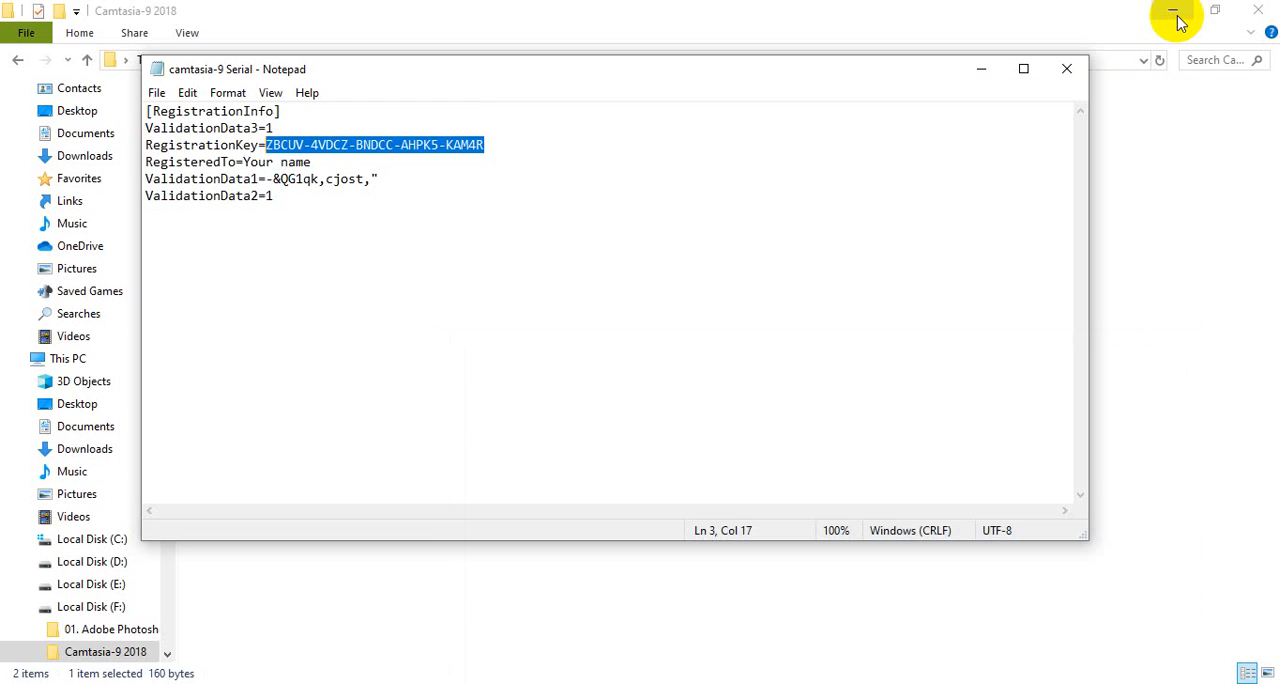
pyautogui.click(1066, 69)
pyautogui.click(1262, 10)
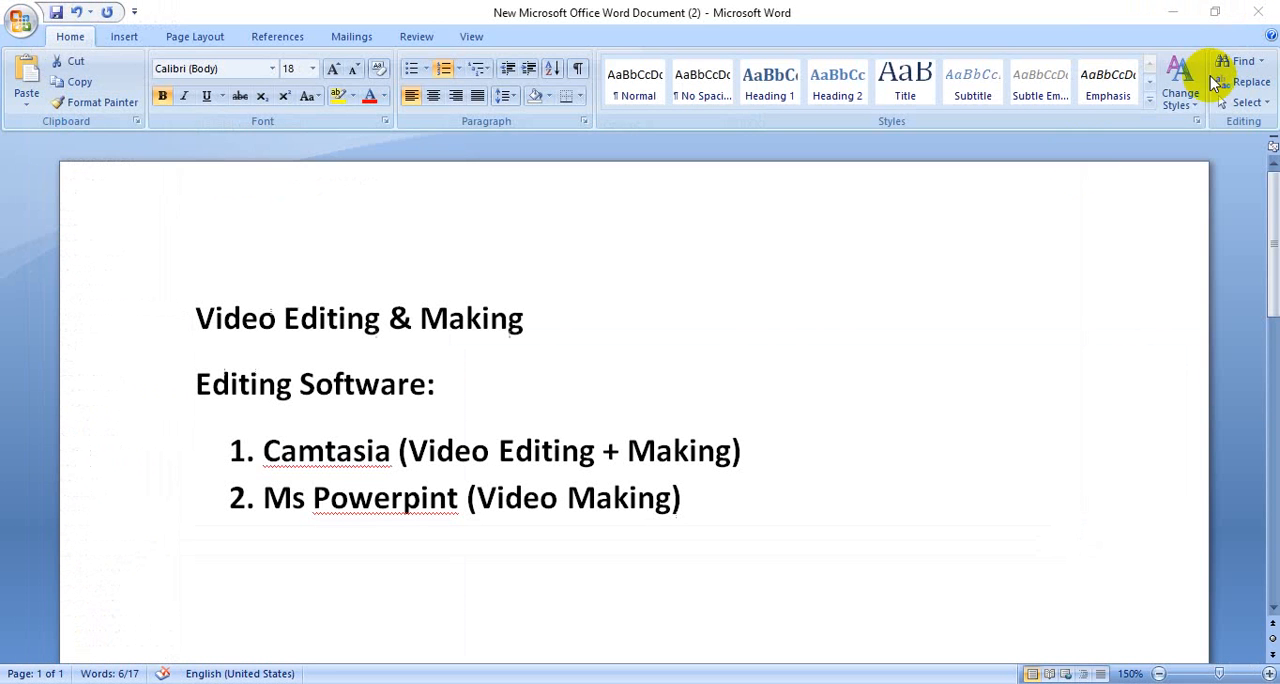
pyautogui.click(1165, 14)
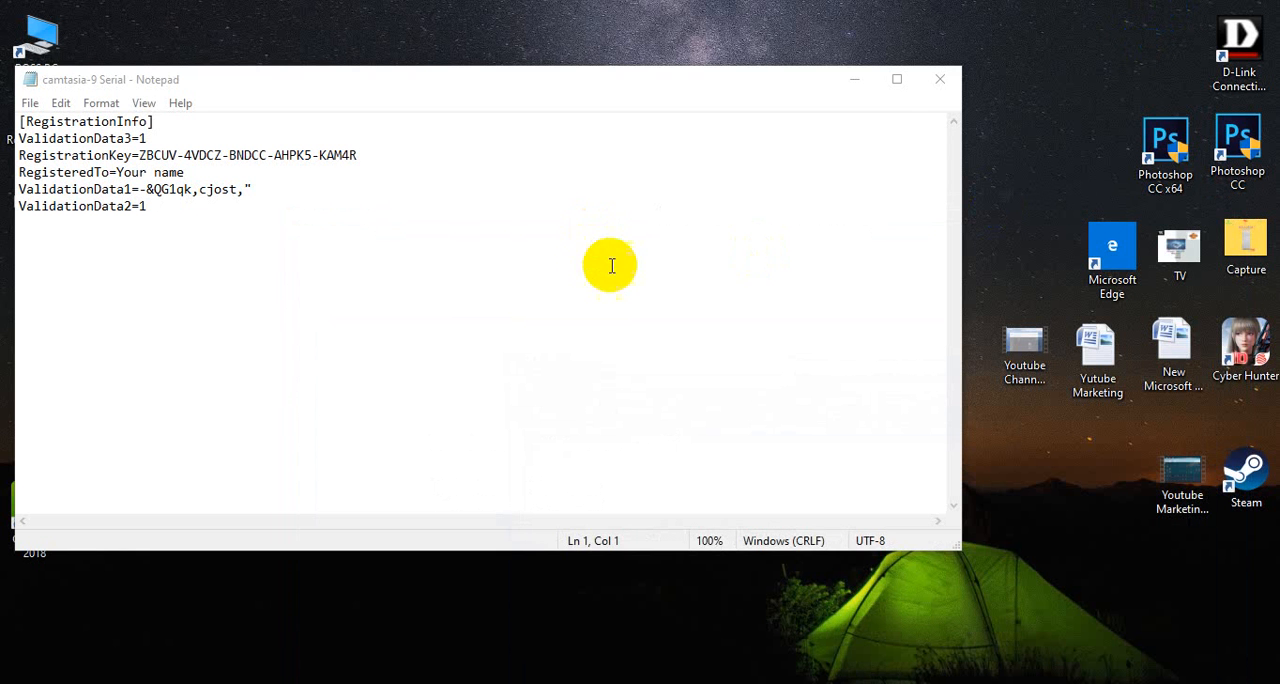
pyautogui.click(942, 80)
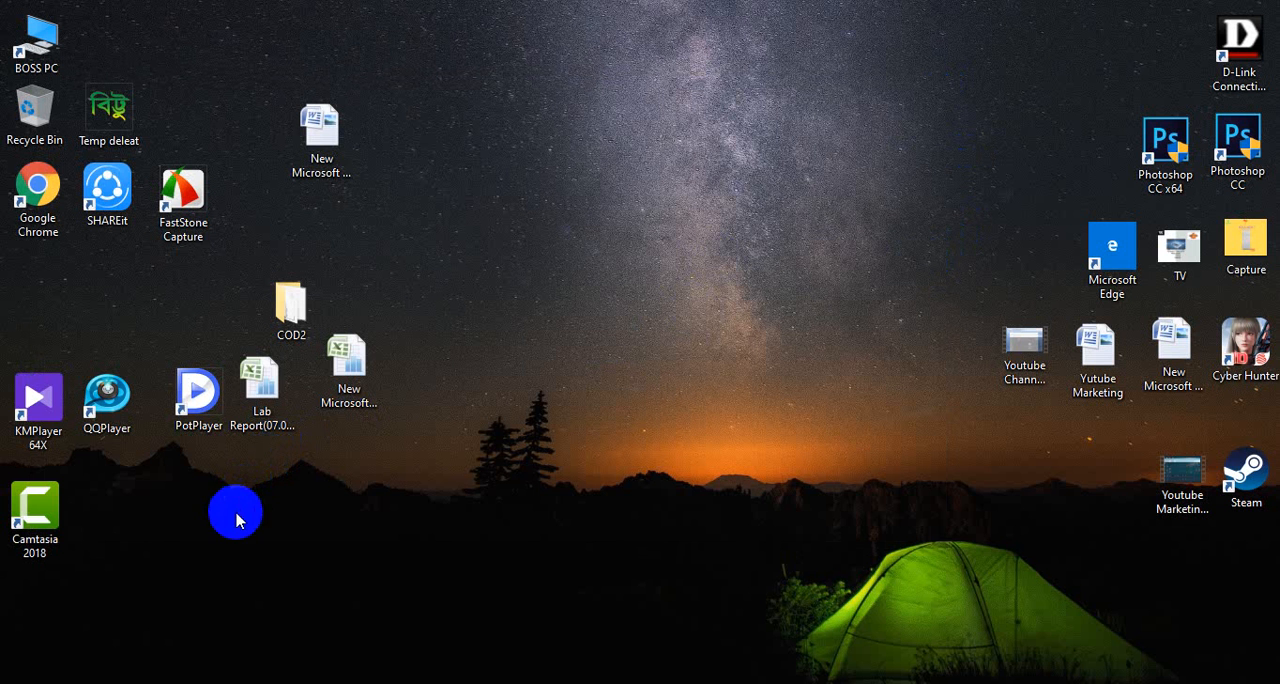
# - Play the Youtube Channel Create video from the desktop, skip ahead to about 14 minutes and close the player
pyautogui.doubleClick(1026, 355)
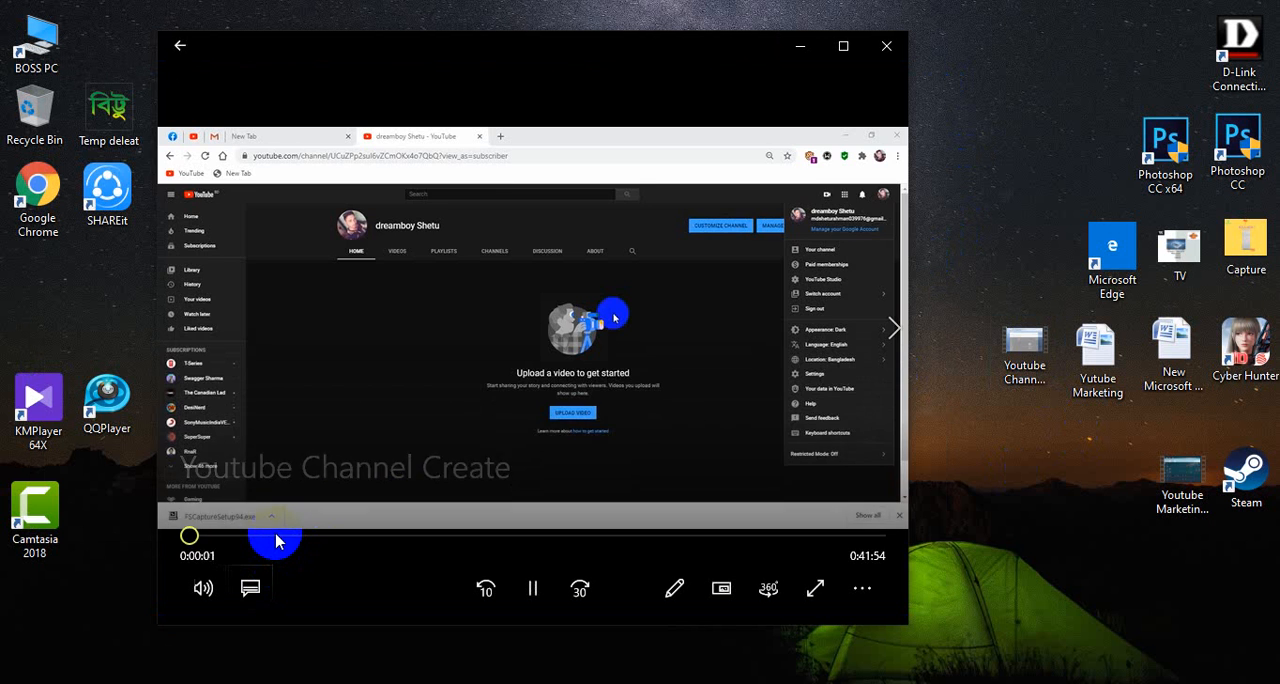
pyautogui.click(275, 536)
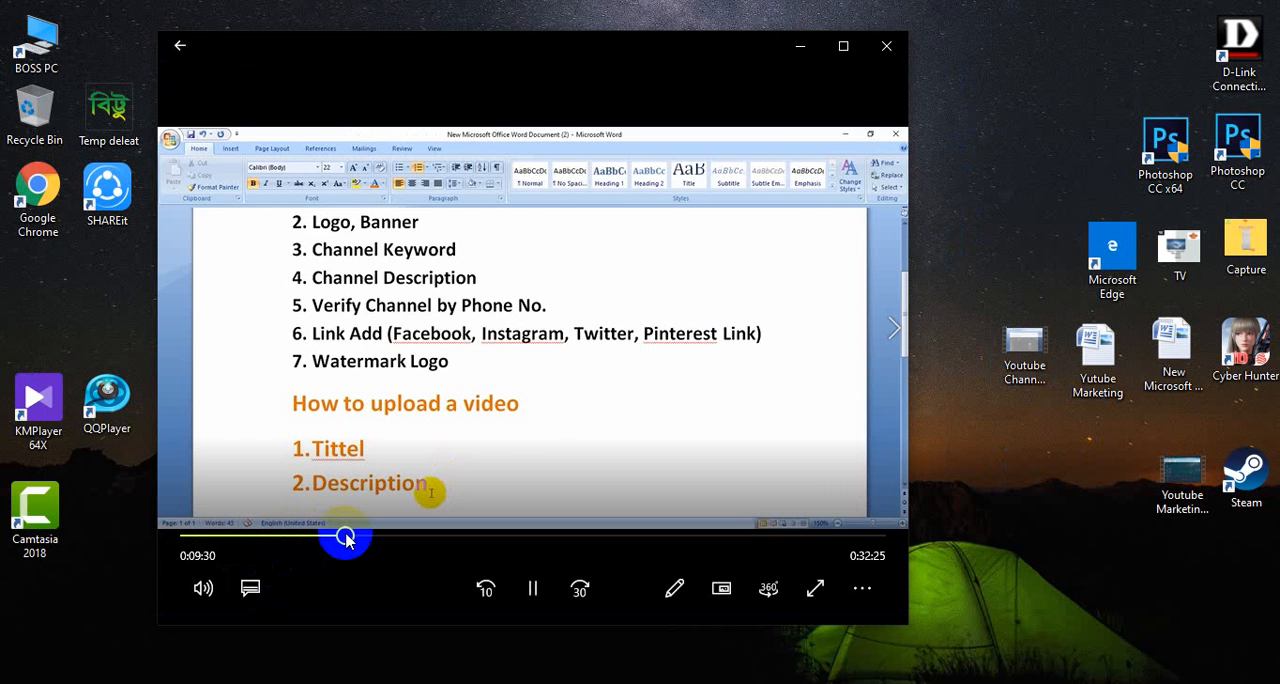
pyautogui.moveTo(345, 538); pyautogui.dragTo(422, 536)
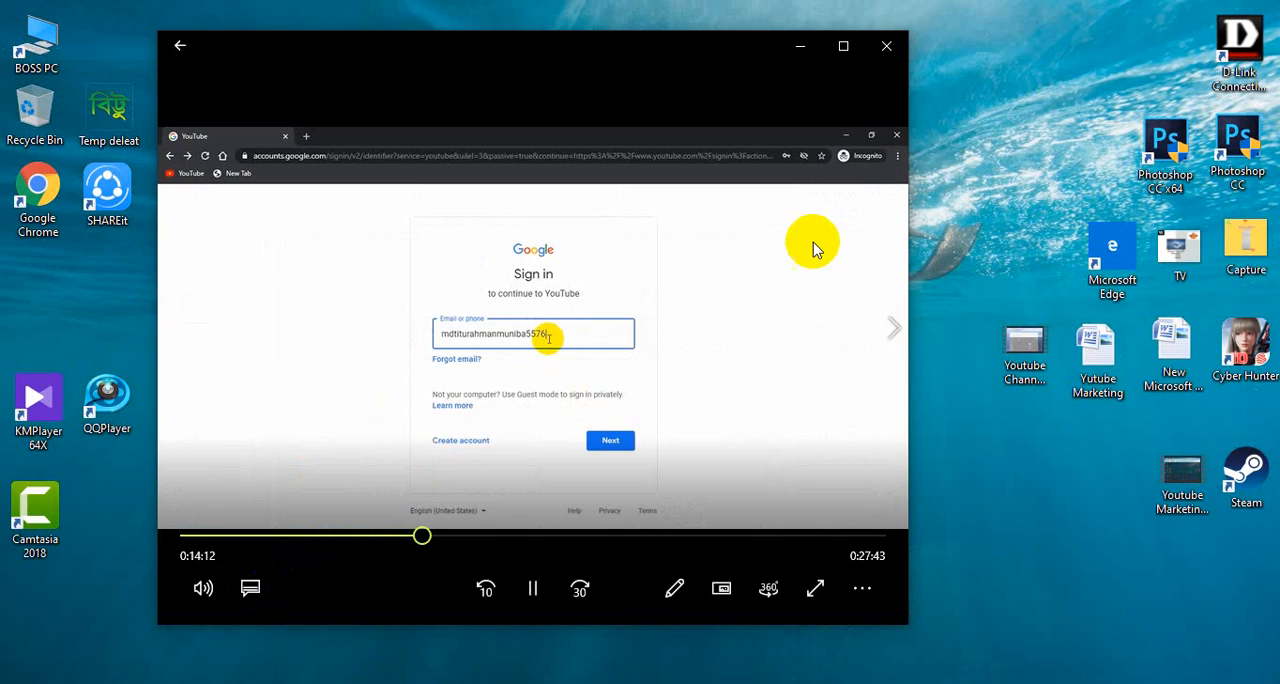
pyautogui.click(889, 53)
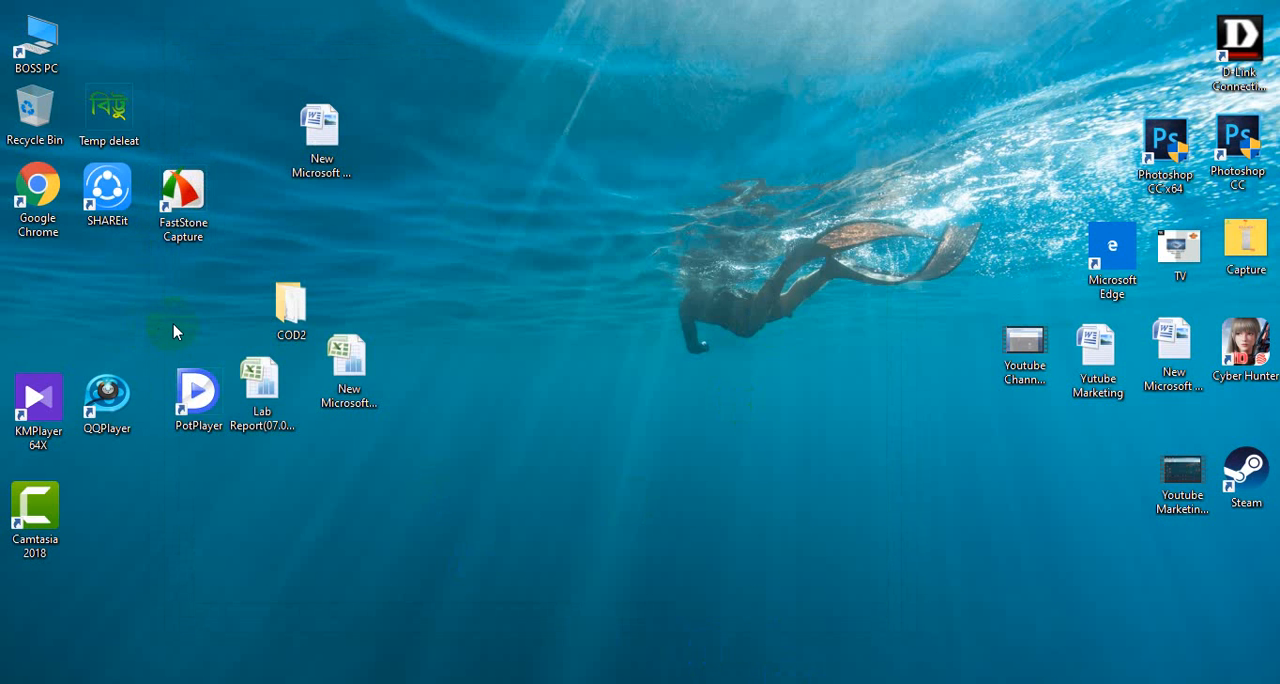
# - Open Local Disk (F:) from the BOSS PC desktop shortcut
pyautogui.click(28, 35)
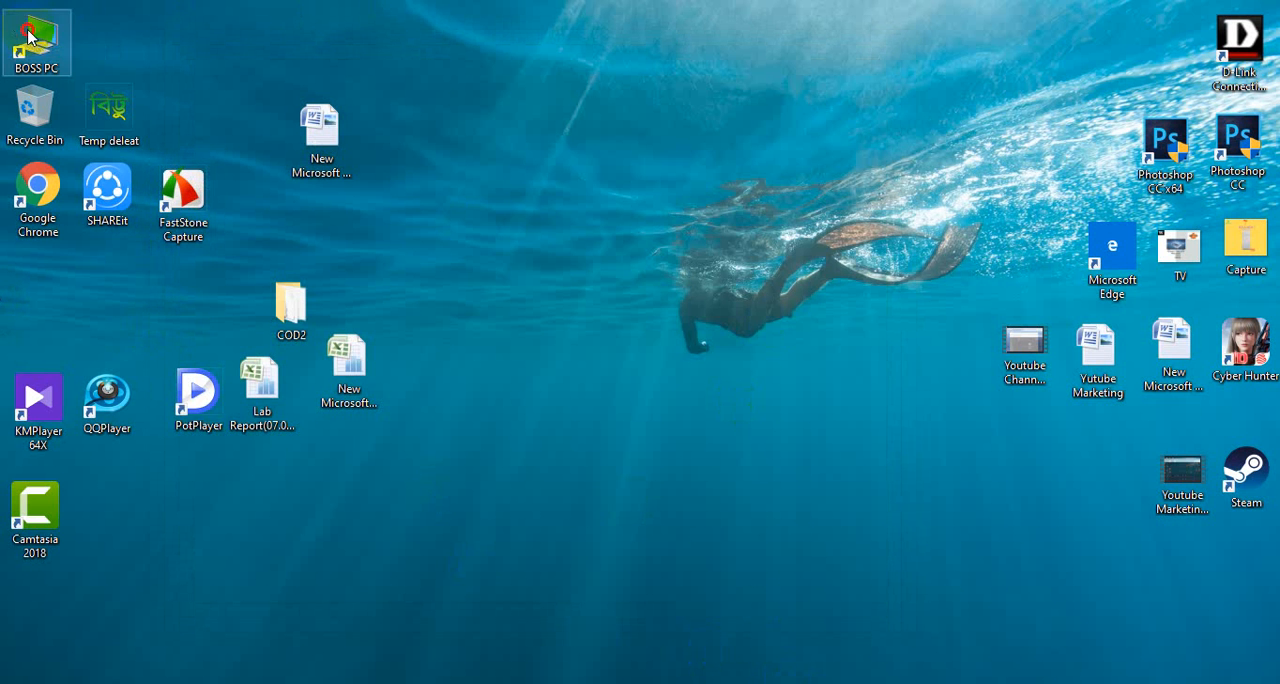
pyautogui.click(28, 35)
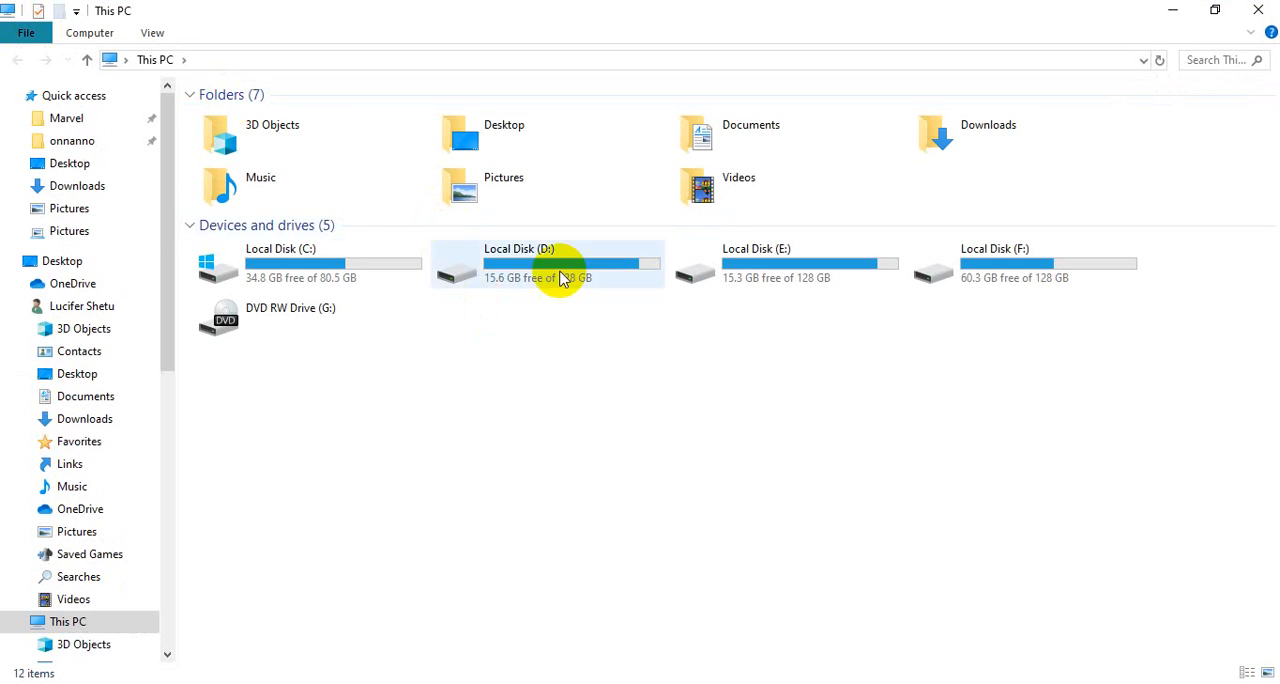
pyautogui.click(1040, 286)
pyautogui.doubleClick(1040, 286)
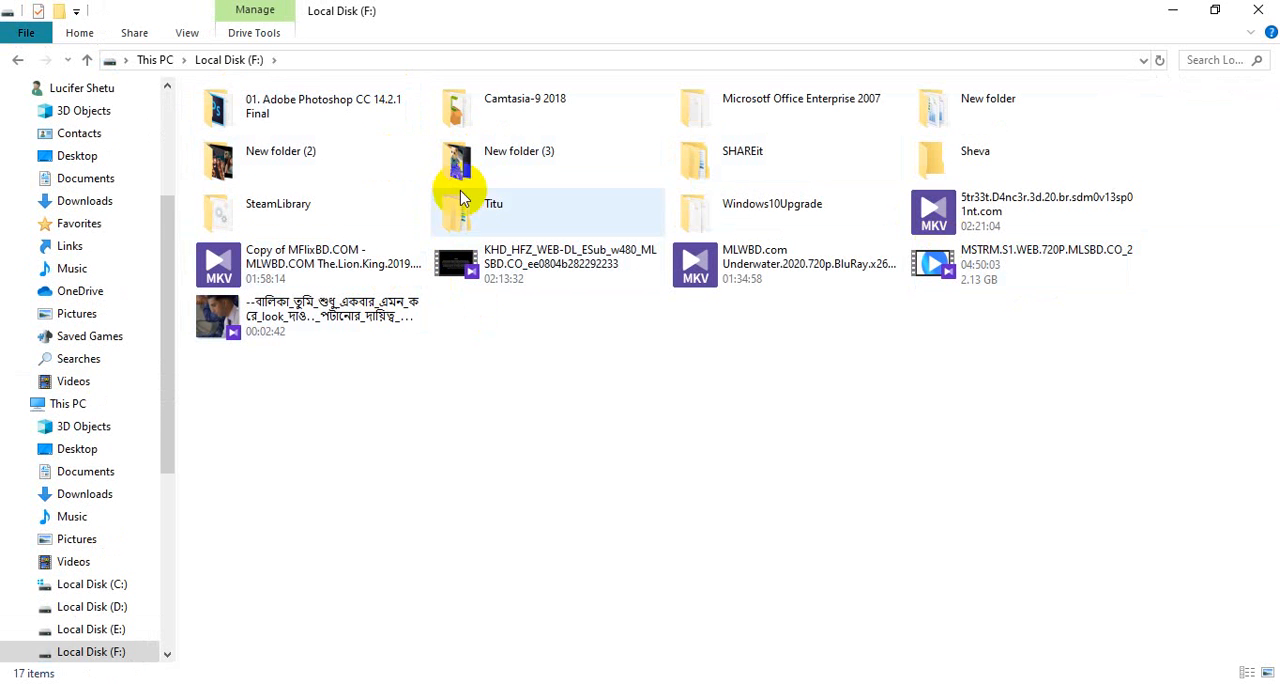
# - Play the first video in New folder (2), skip ahead partway through the song and close the player
pyautogui.doubleClick(344, 165)
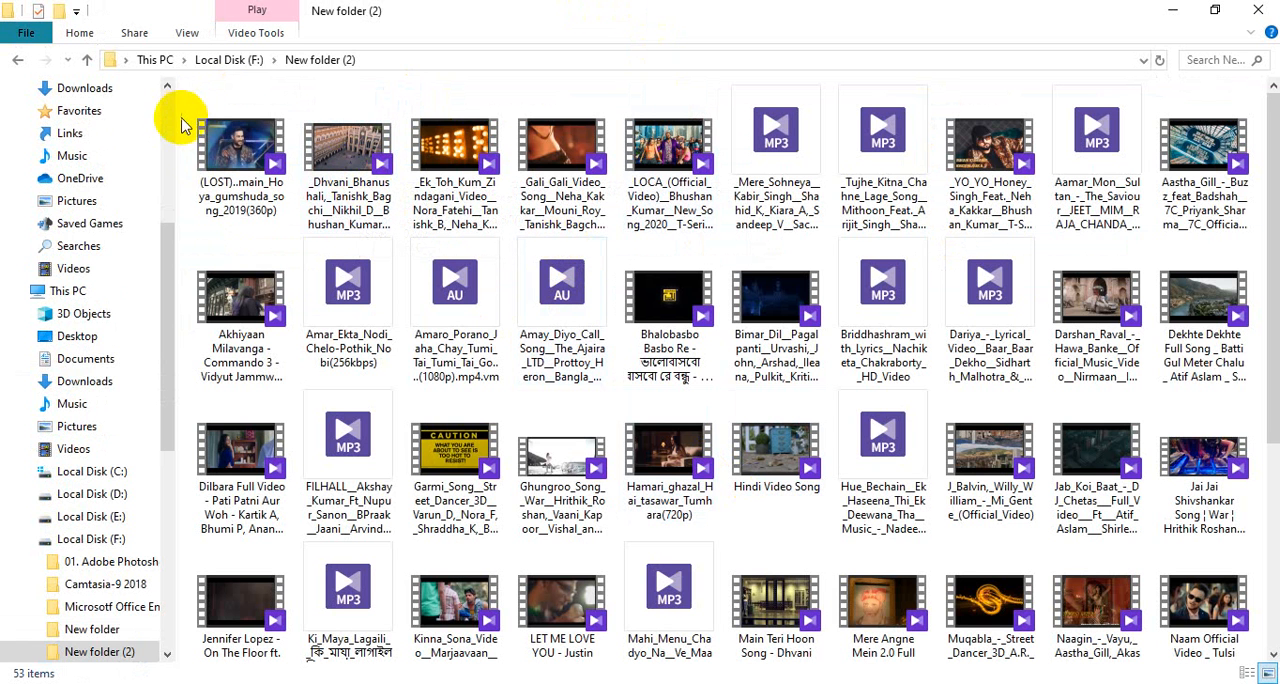
pyautogui.click(253, 160)
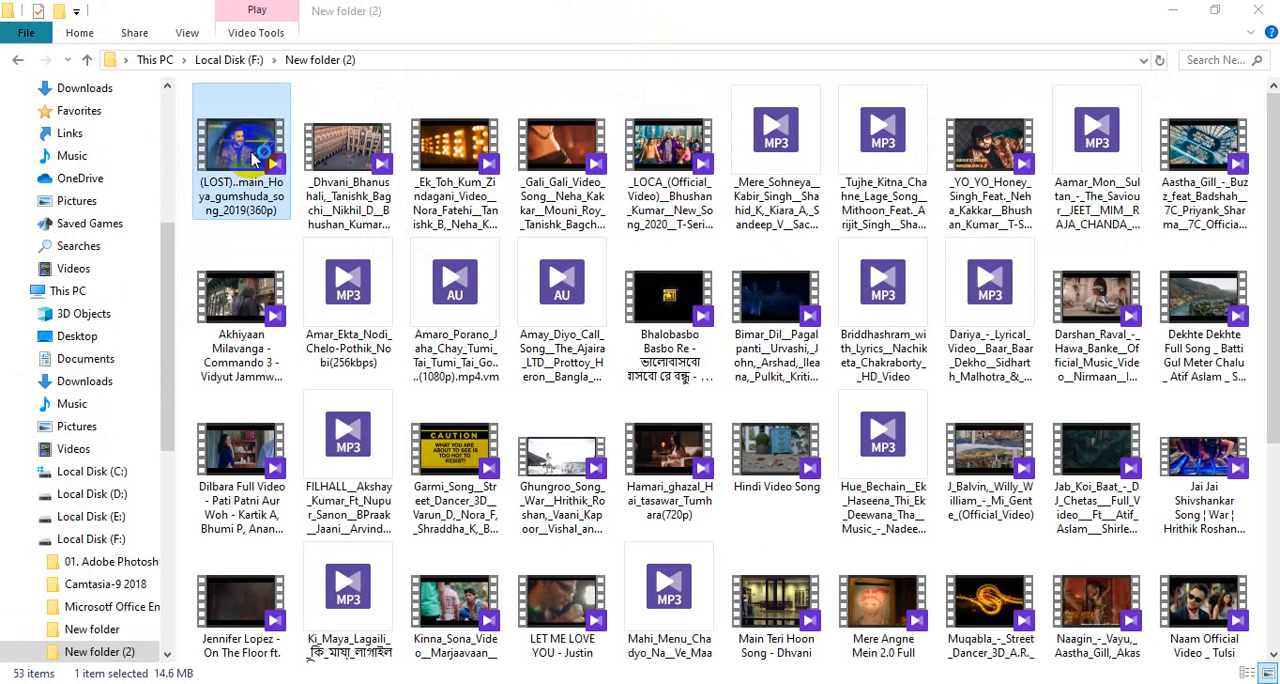
pyautogui.doubleClick(253, 160)
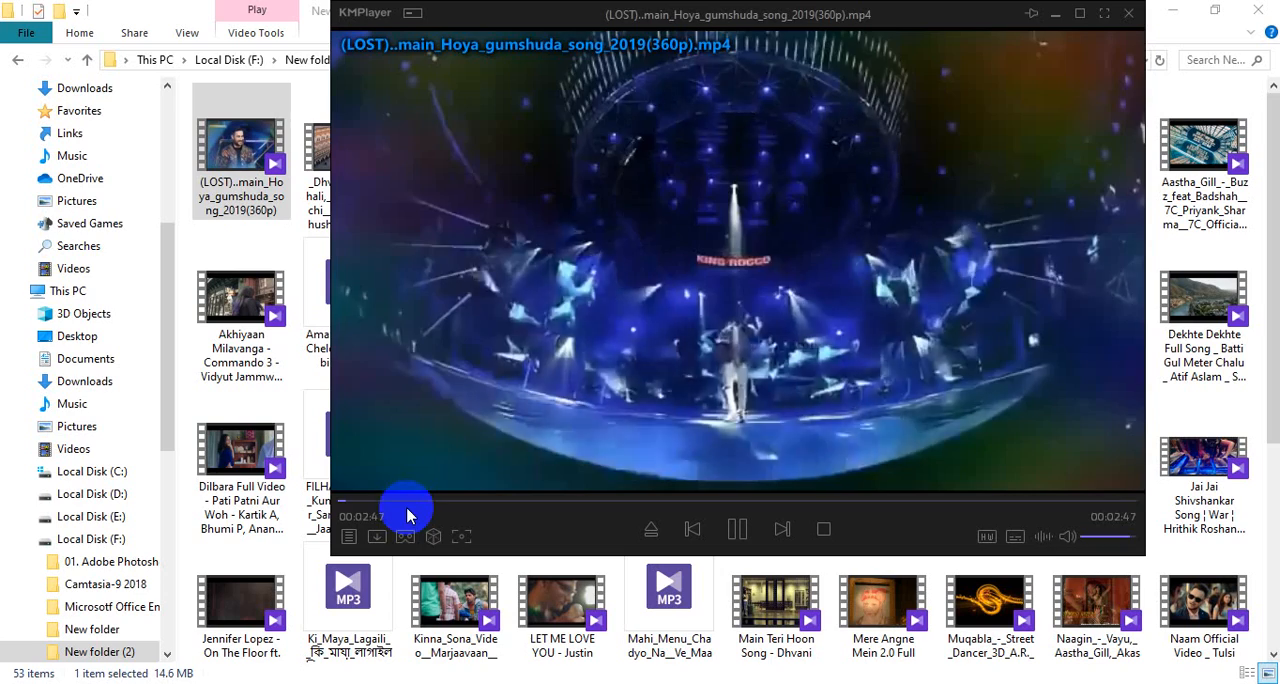
pyautogui.moveTo(434, 508); pyautogui.dragTo(520, 502)
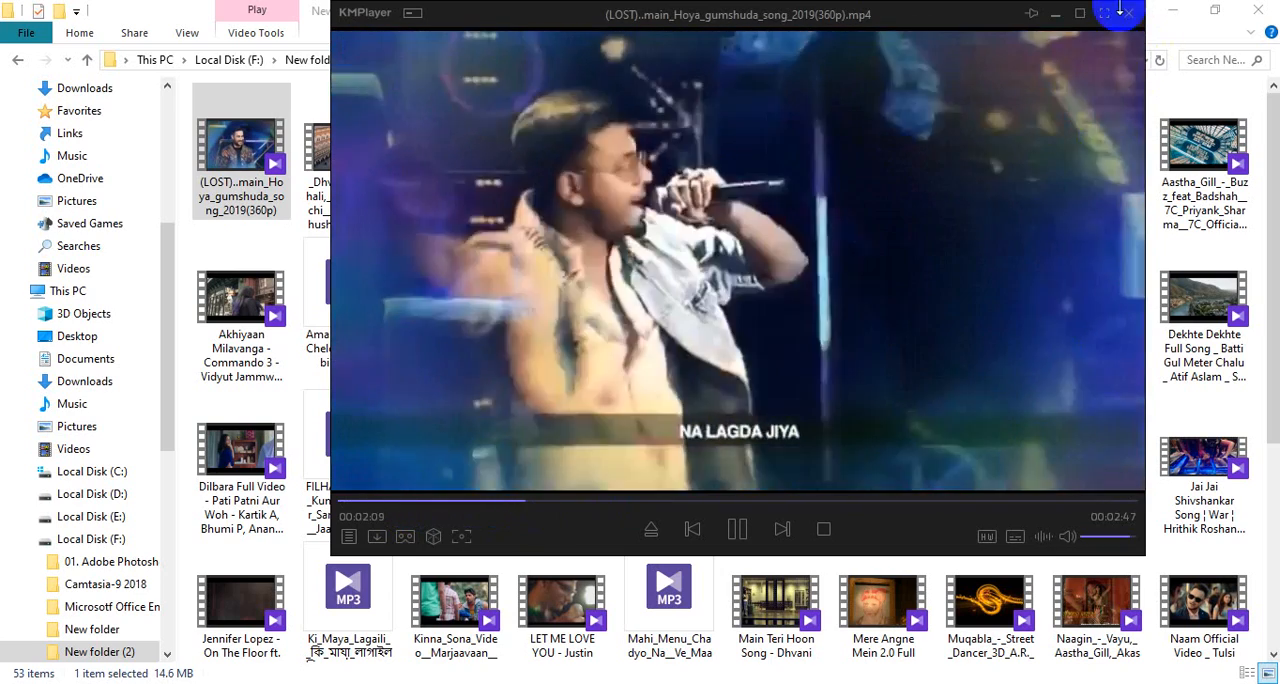
pyautogui.click(1128, 14)
# - Look through the remaining media files in New folder (2) and return to Local Disk (F:)
pyautogui.scroll(-3, 568, 540)
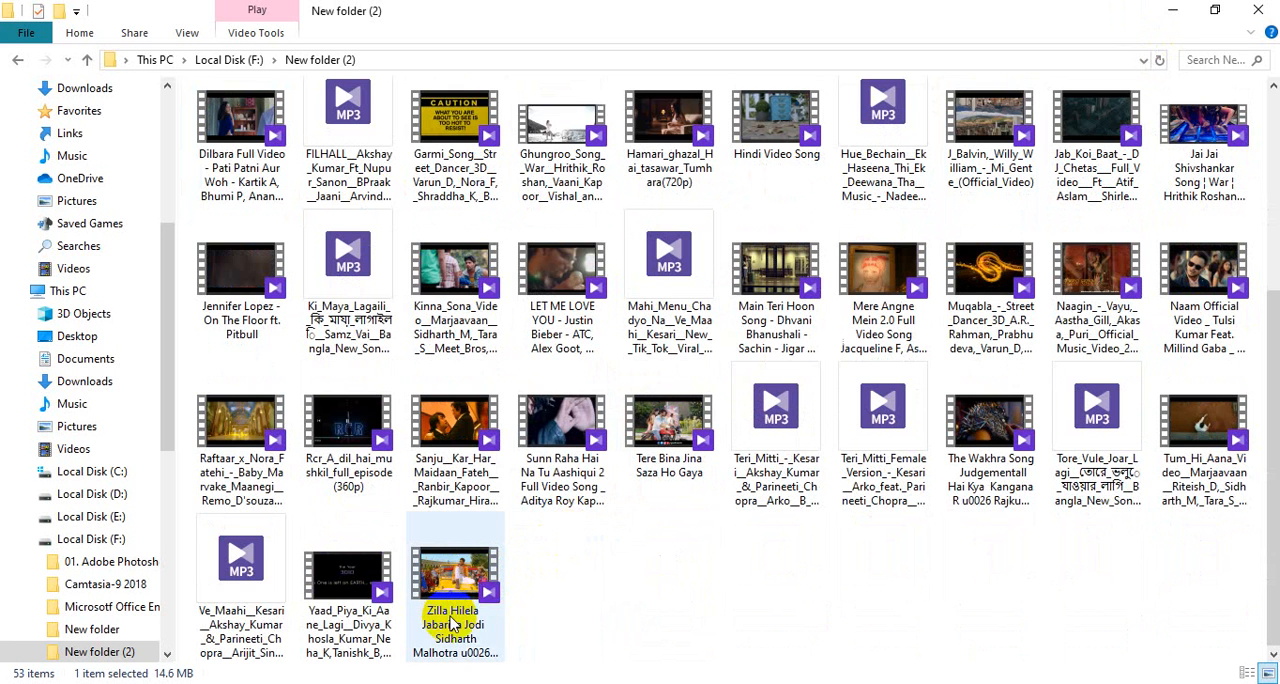
pyautogui.scroll(3, 452, 624)
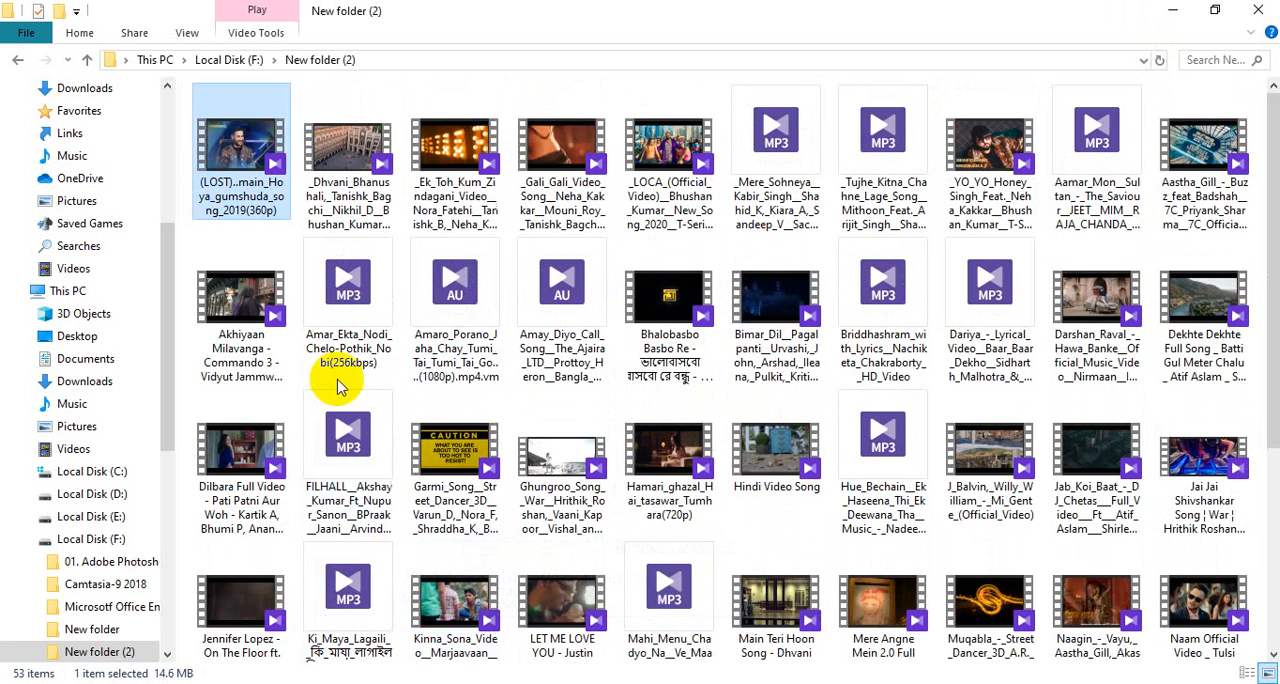
pyautogui.click(89, 61)
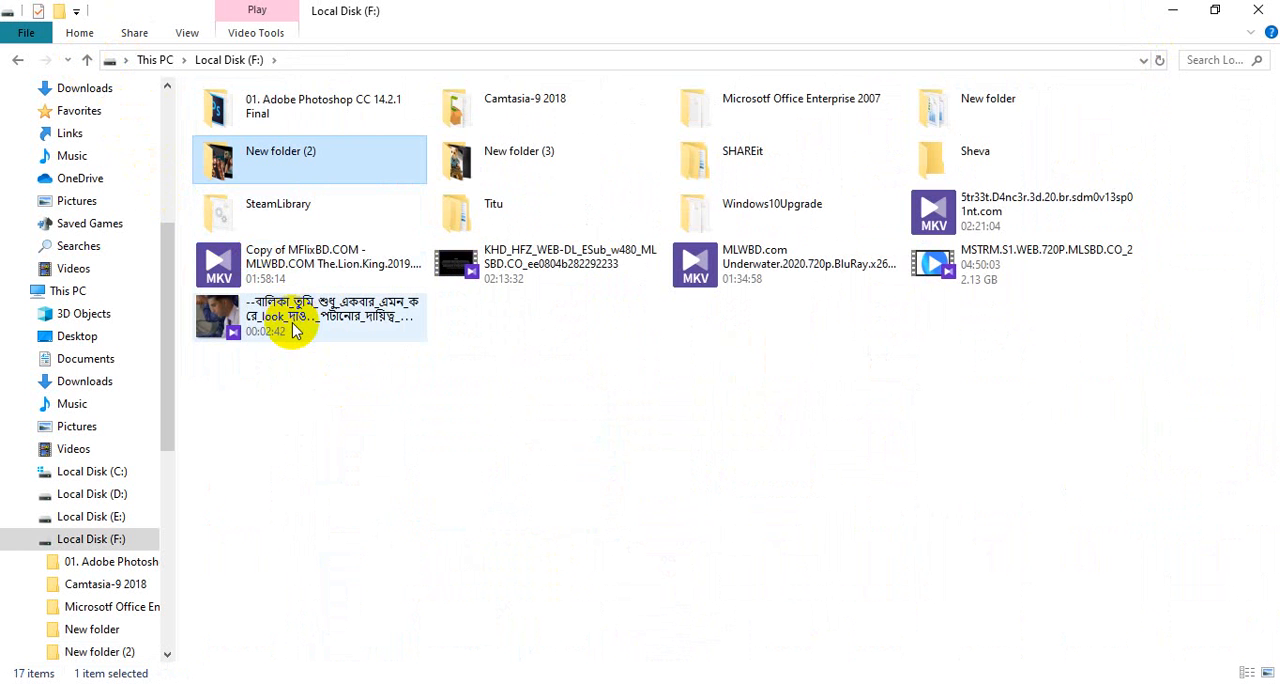
# - Switch to Chrome and go from the open channel's videos page to the YouTube home page
pyautogui.moveTo(296, 331)
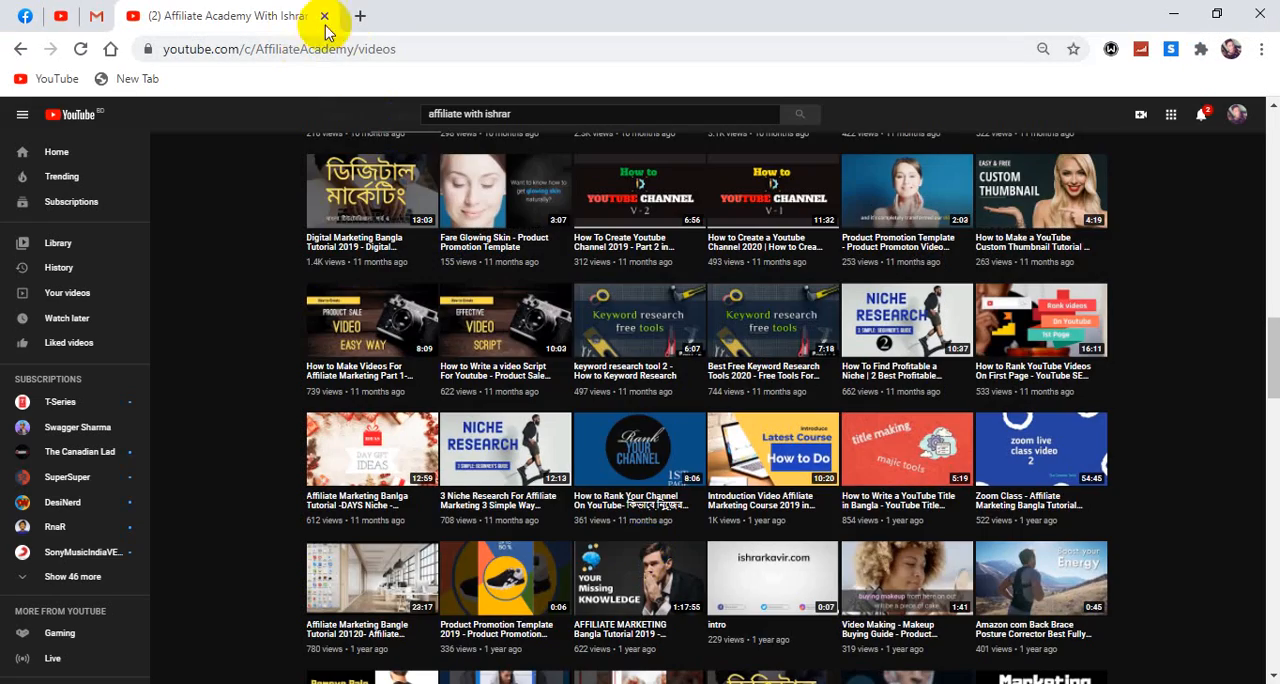
pyautogui.scroll(4, 410, 210)
pyautogui.scroll(10, 410, 205)
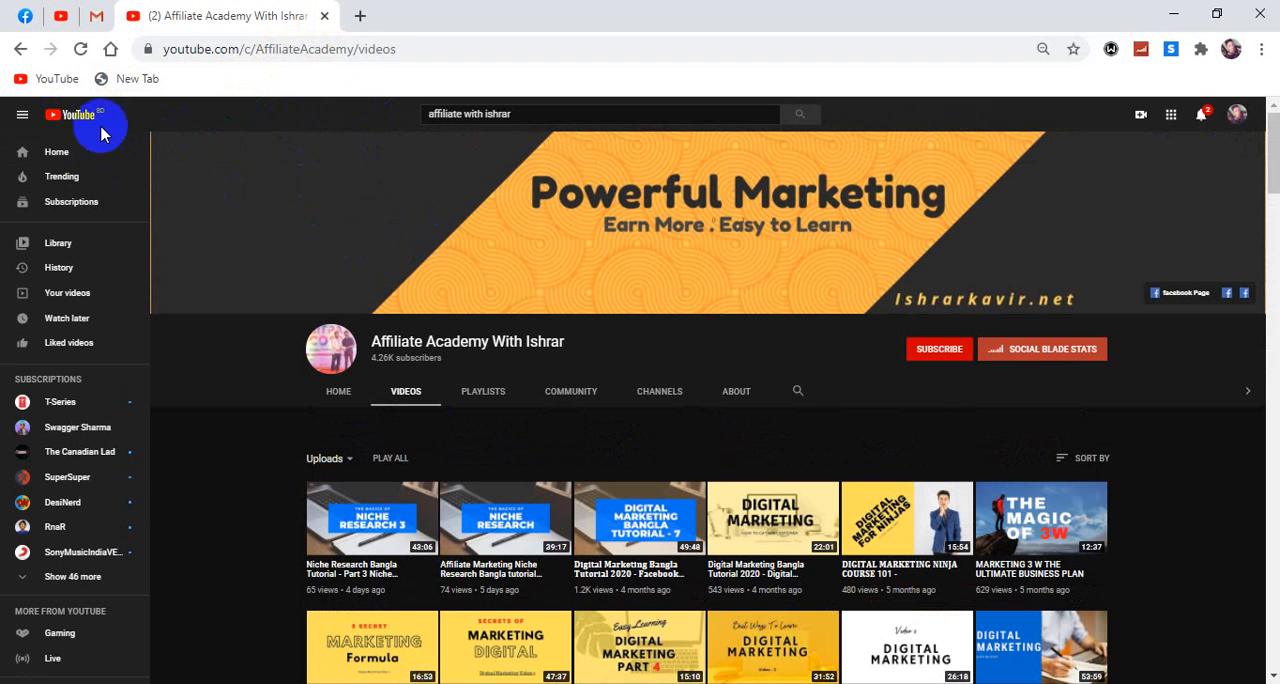
pyautogui.click(70, 120)
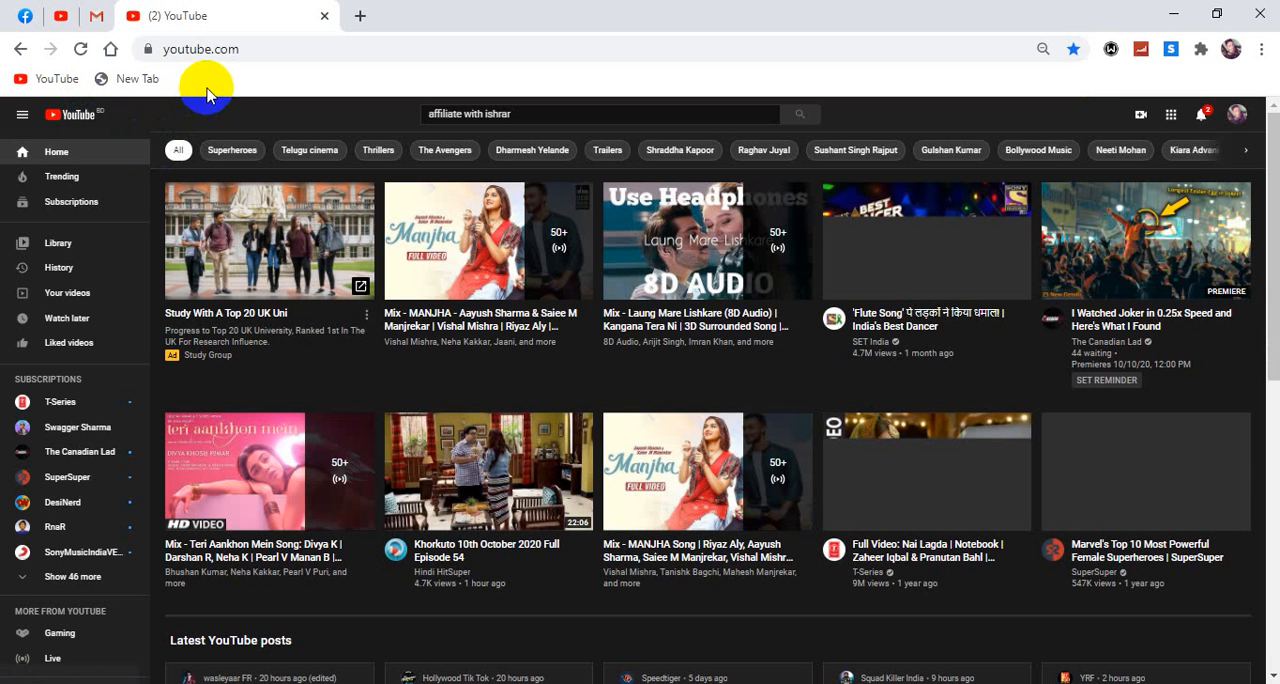
# - Replace the old YouTube search text and search for "tour video"
pyautogui.click(543, 114)
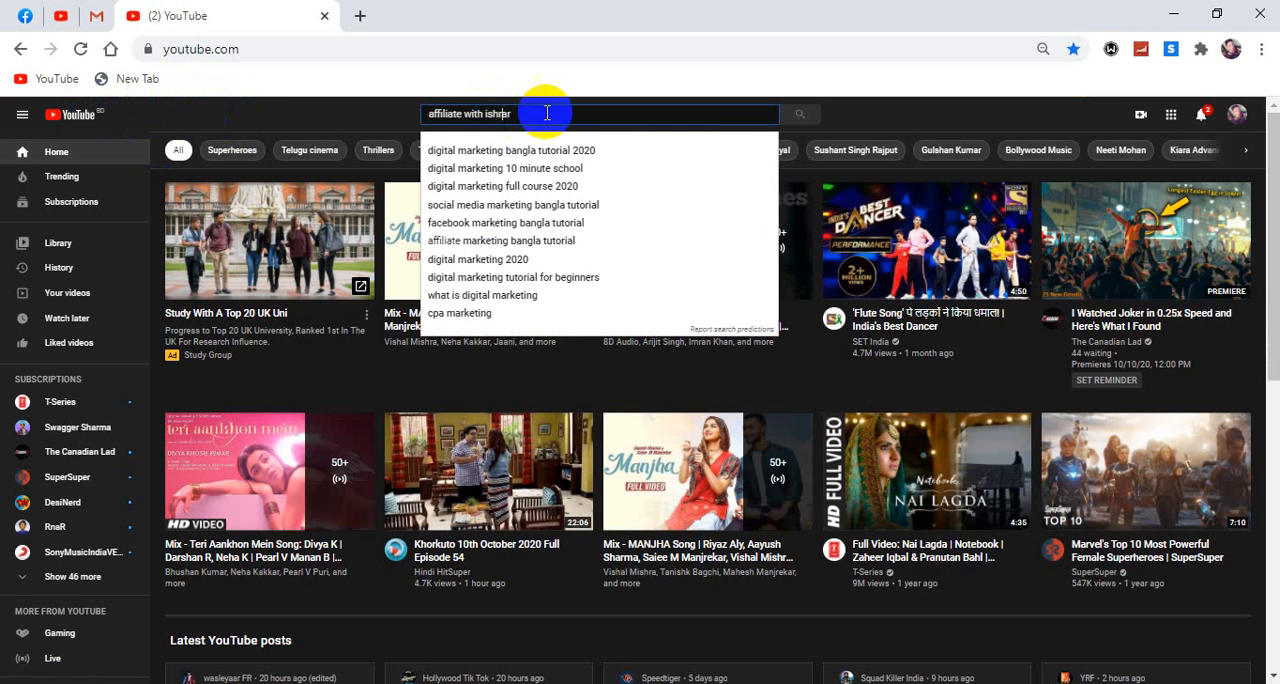
pyautogui.moveTo(543, 114); pyautogui.dragTo(397, 115)
pyautogui.press('BackSpace')
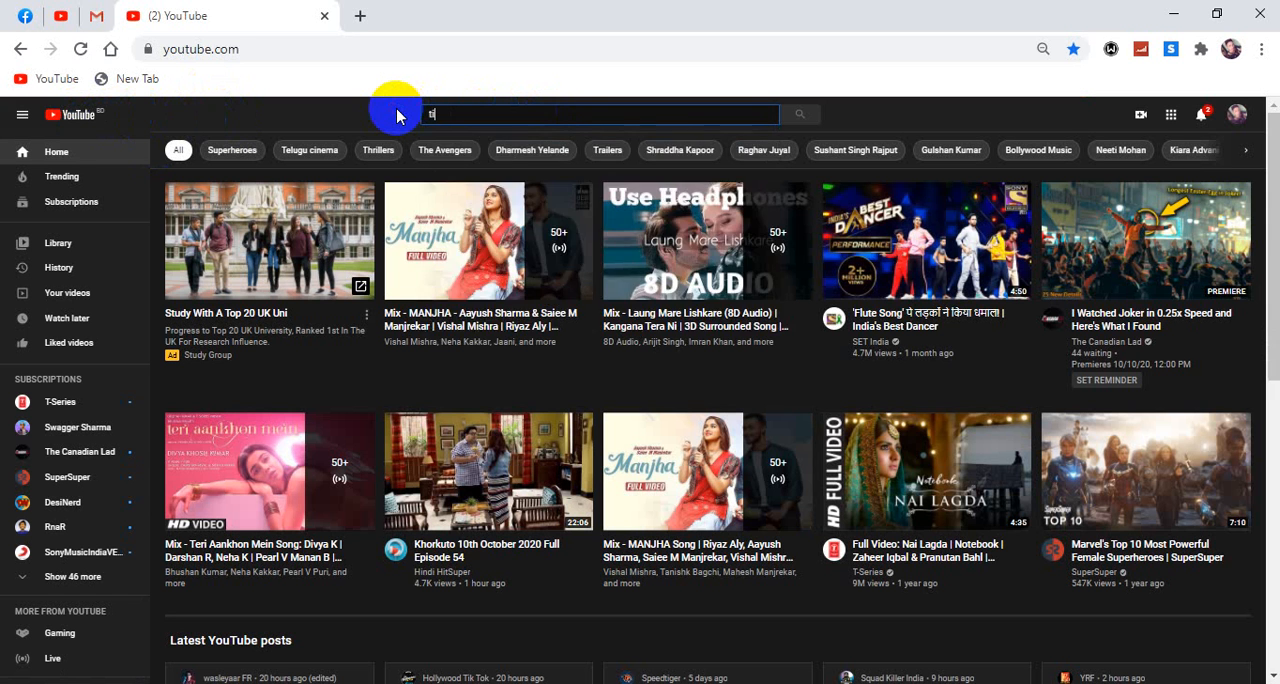
pyautogui.write('tou')
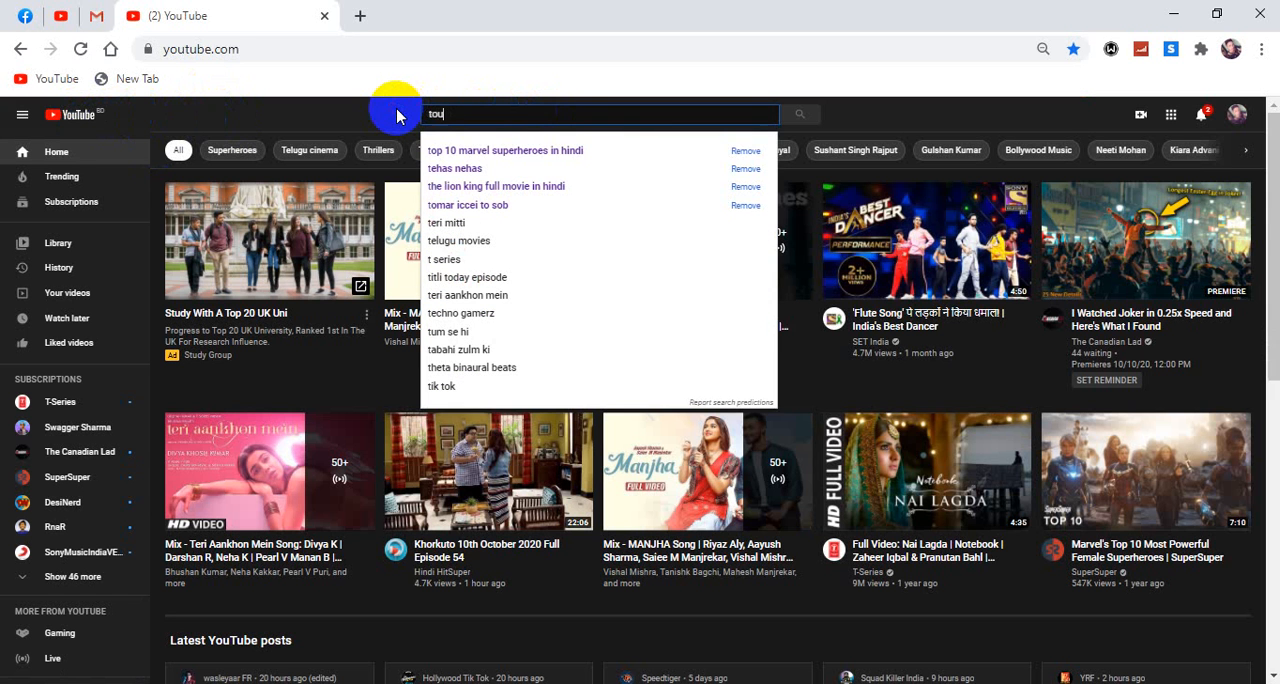
pyautogui.write('t')
pyautogui.press('BackSpace')
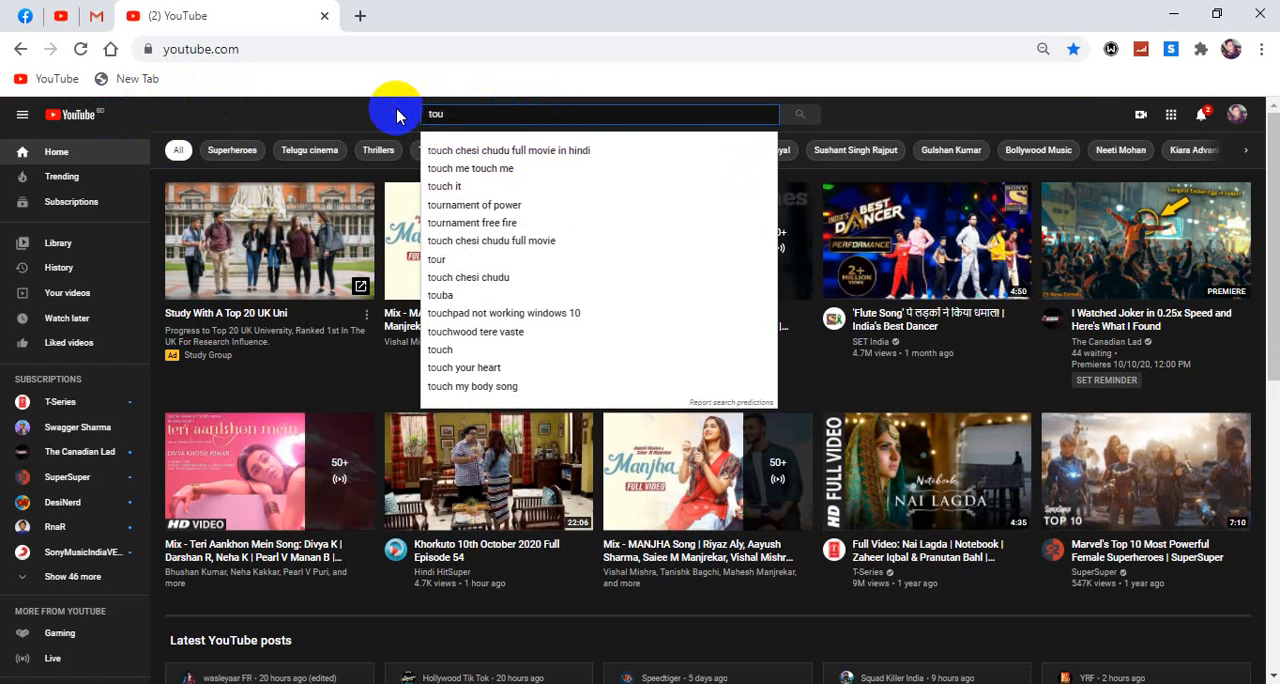
pyautogui.write('r v')
pyautogui.press('BackSpace')
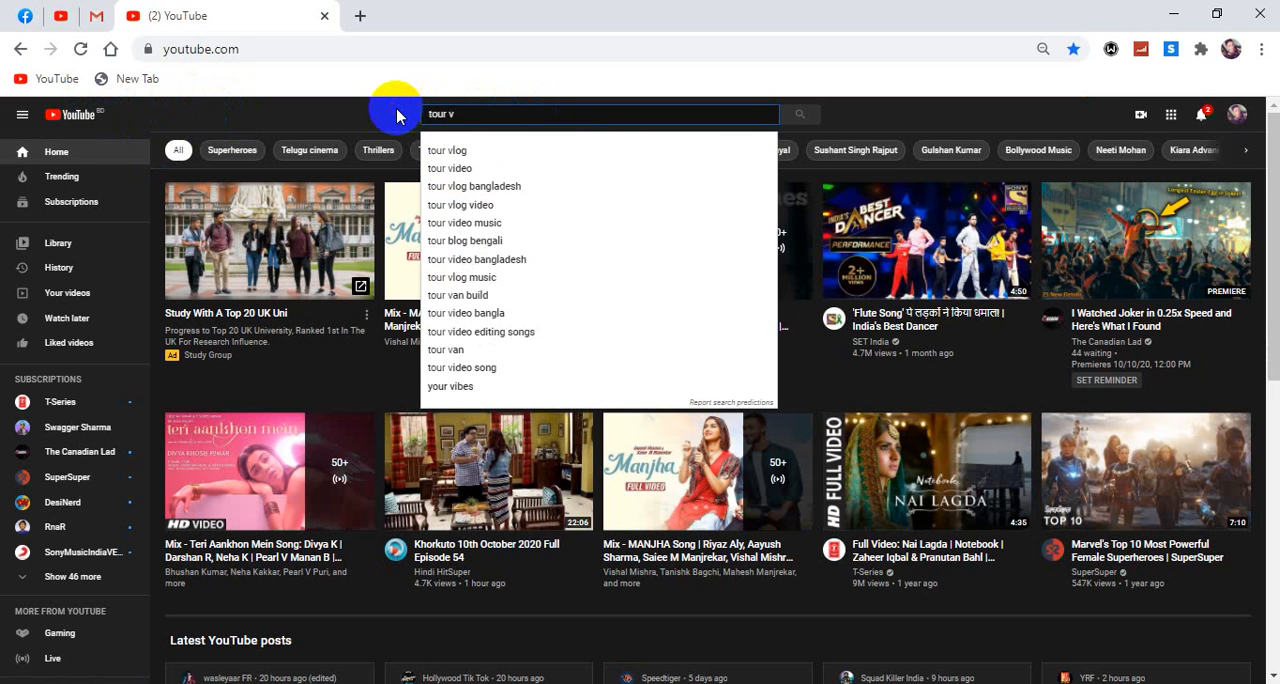
pyautogui.write('ideo')
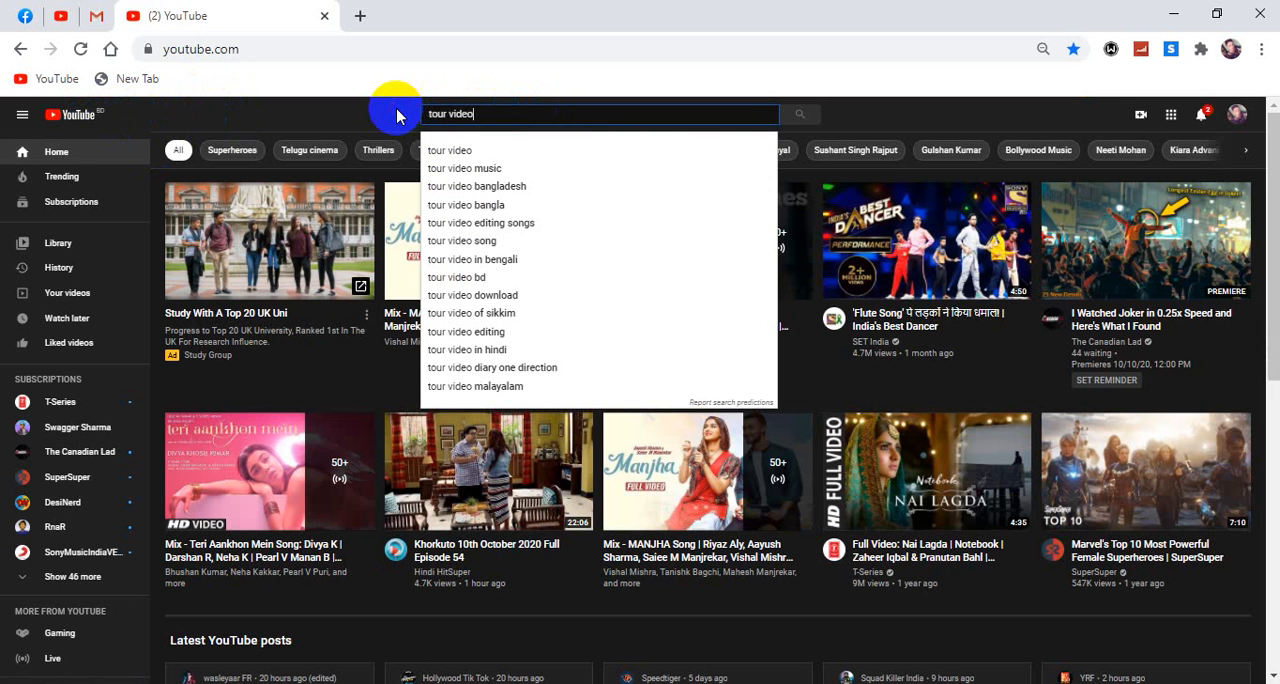
pyautogui.click(460, 152)
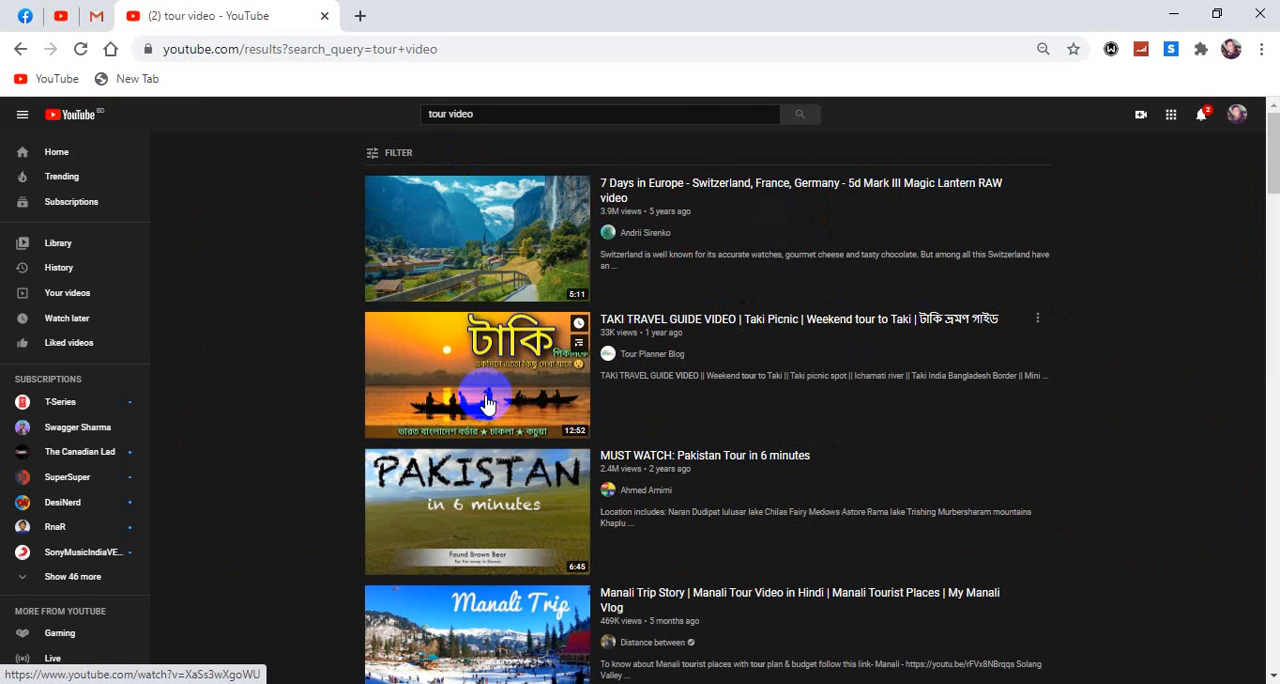
# - Play "Taj Mahal, India Video Tour in 4K" from the search results, skipping the ad and jumping ahead to about 0:37
pyautogui.scroll(-3, 487, 403)
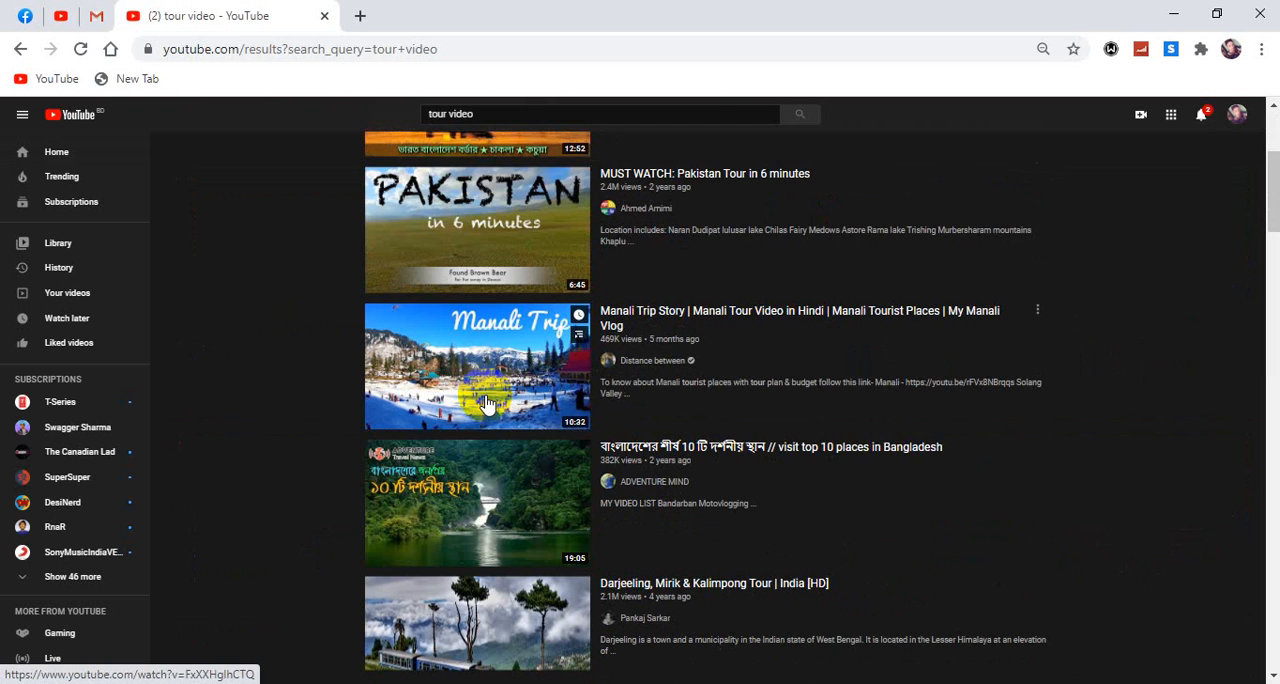
pyautogui.scroll(3, 487, 403)
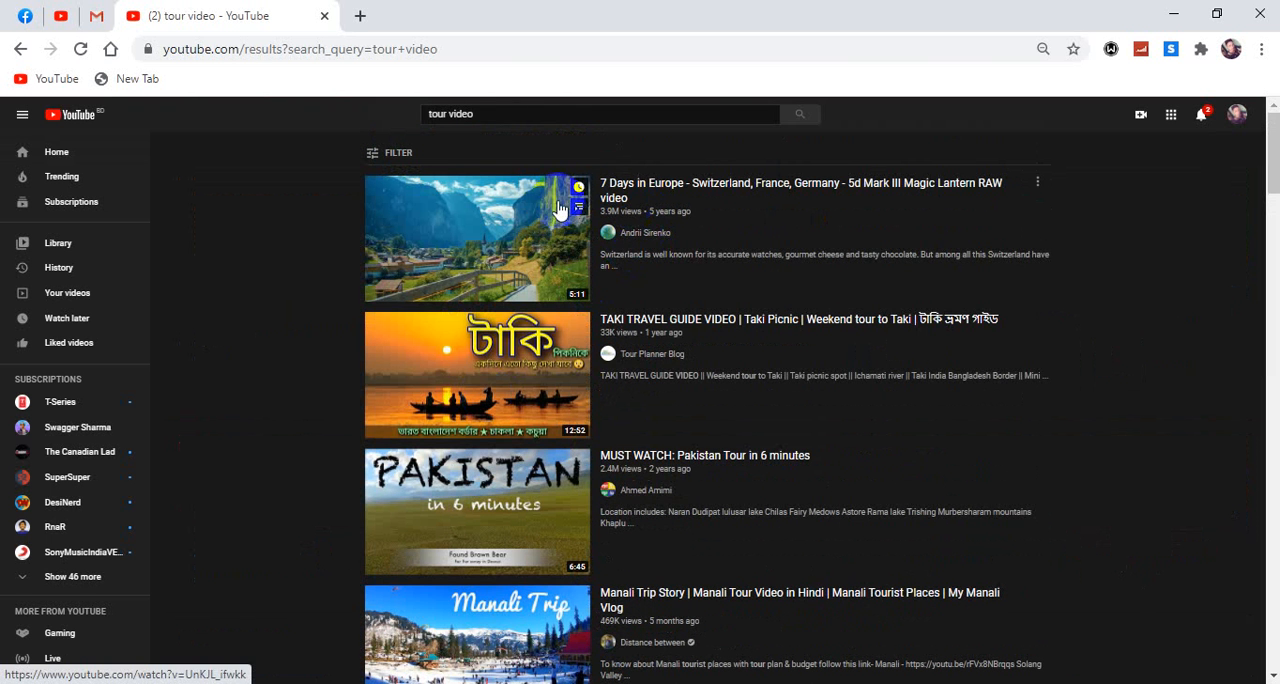
pyautogui.scroll(-10, 533, 460)
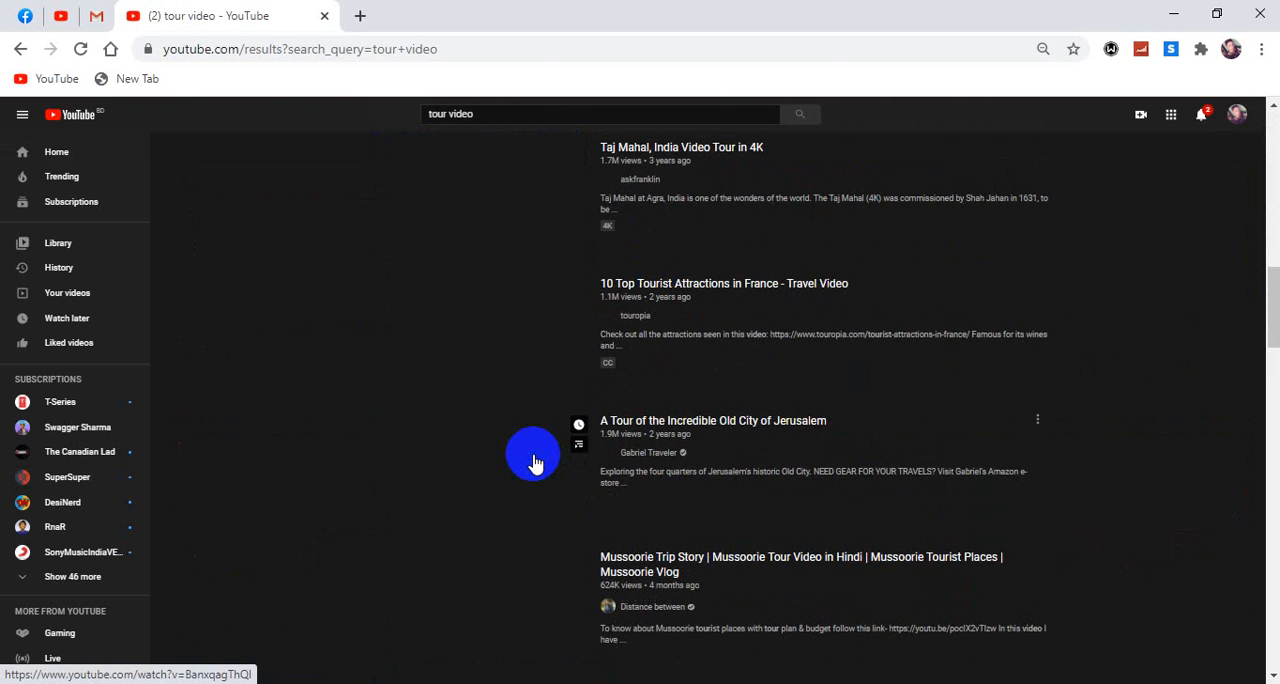
pyautogui.scroll(5, 515, 476)
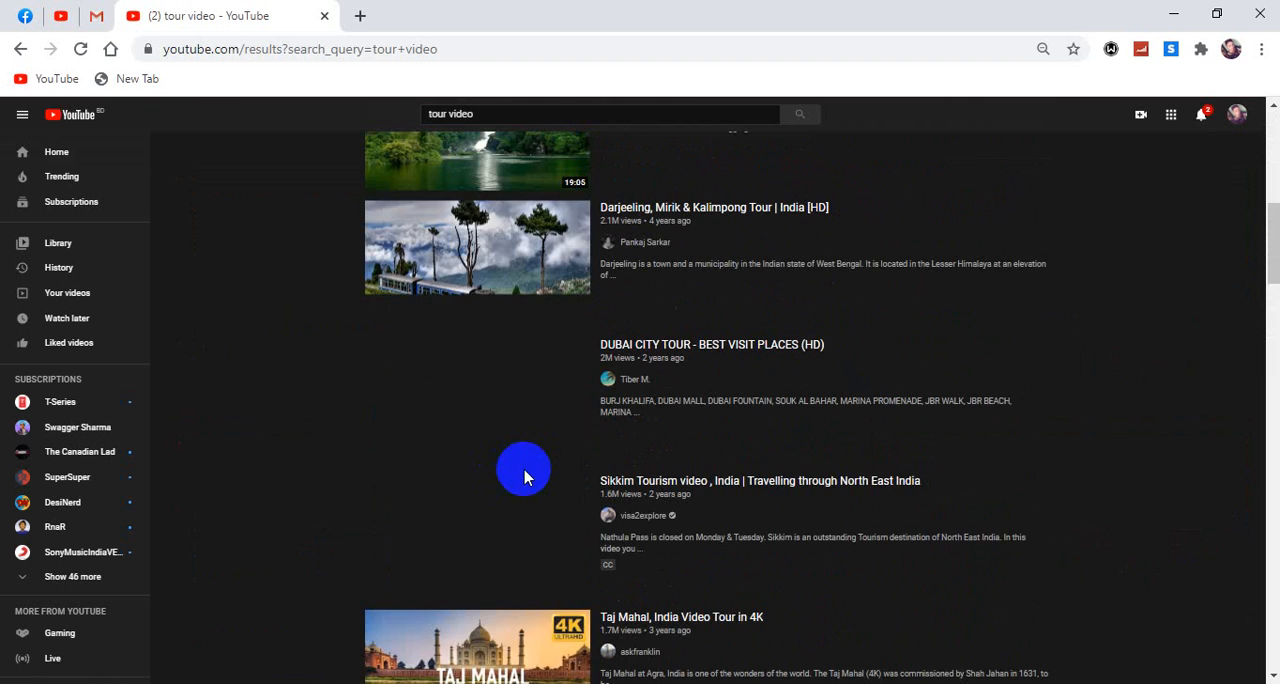
pyautogui.scroll(-4, 525, 476)
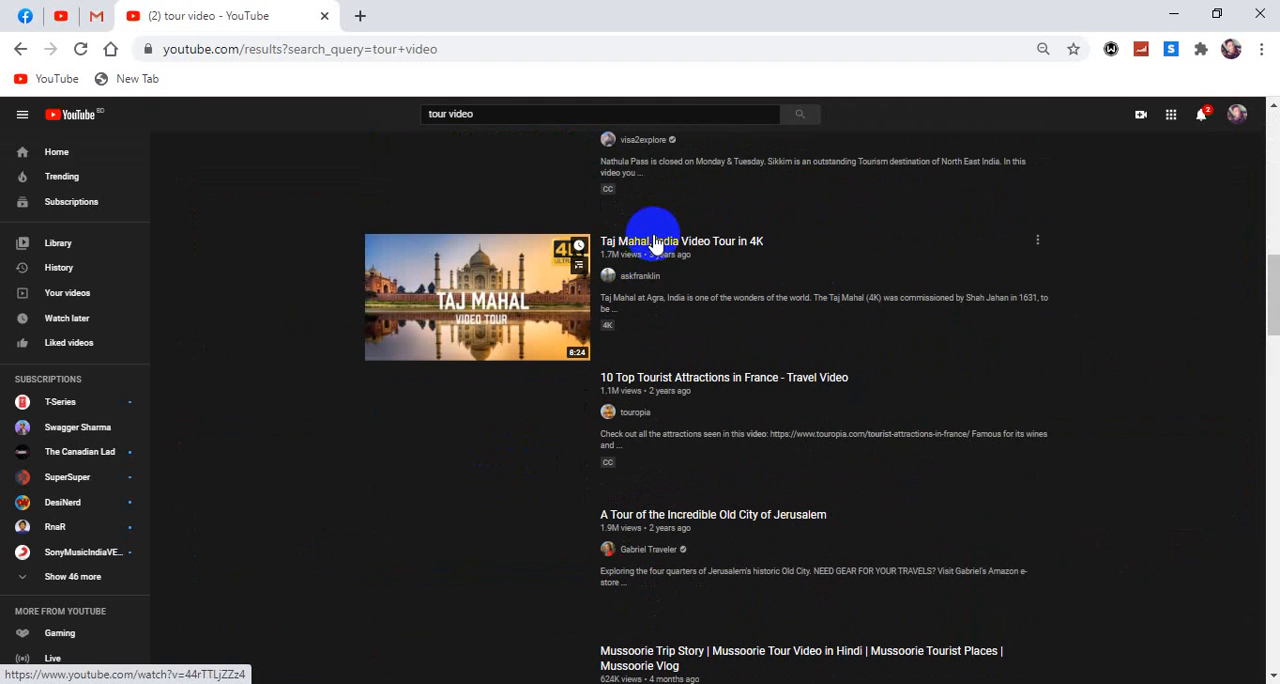
pyautogui.click(649, 246)
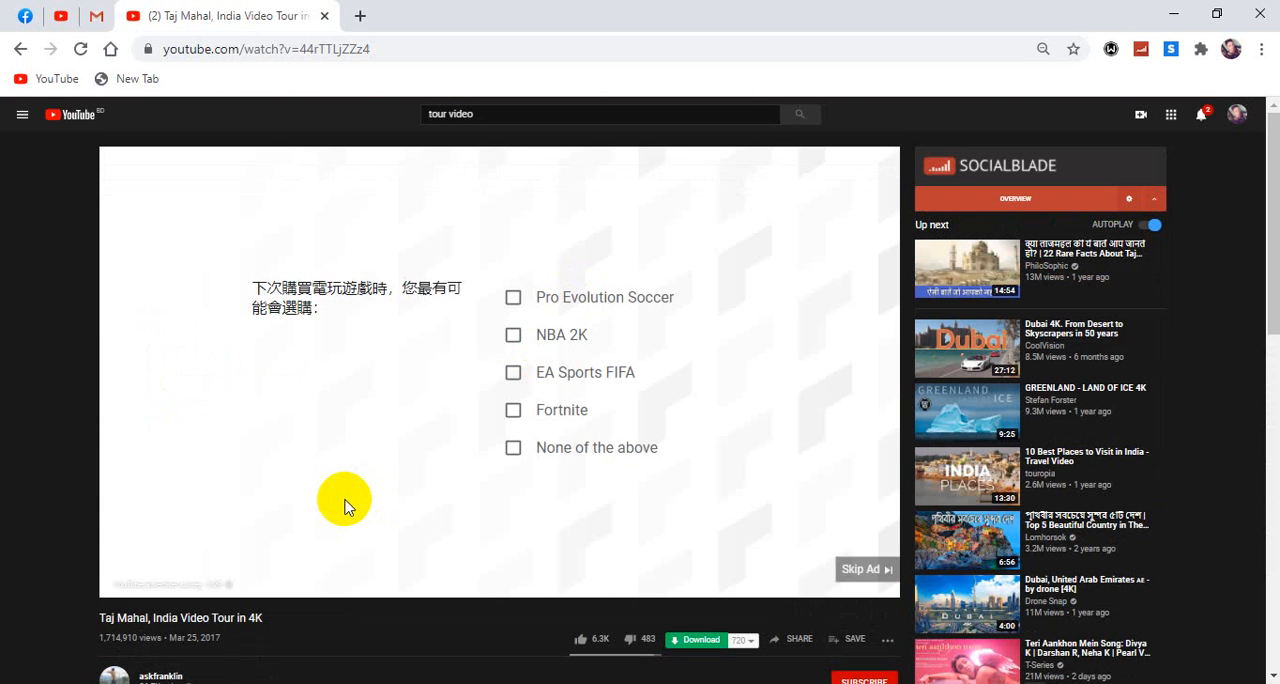
pyautogui.click(860, 569)
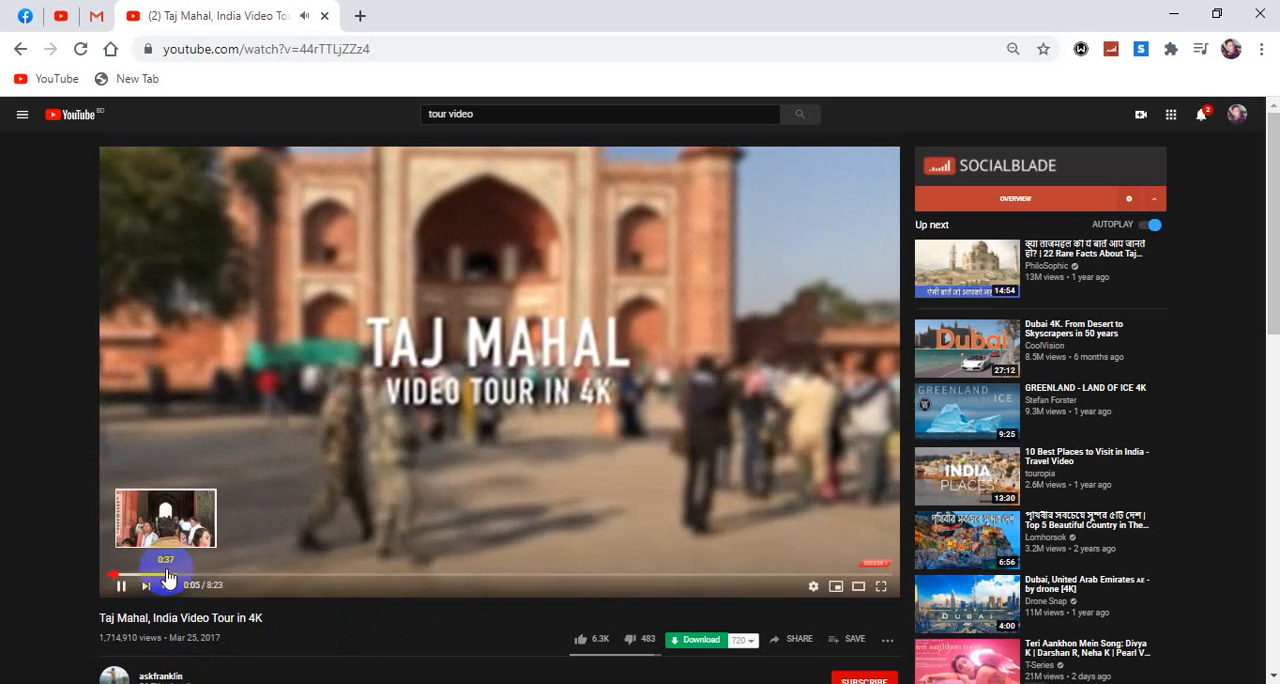
pyautogui.click(167, 579)
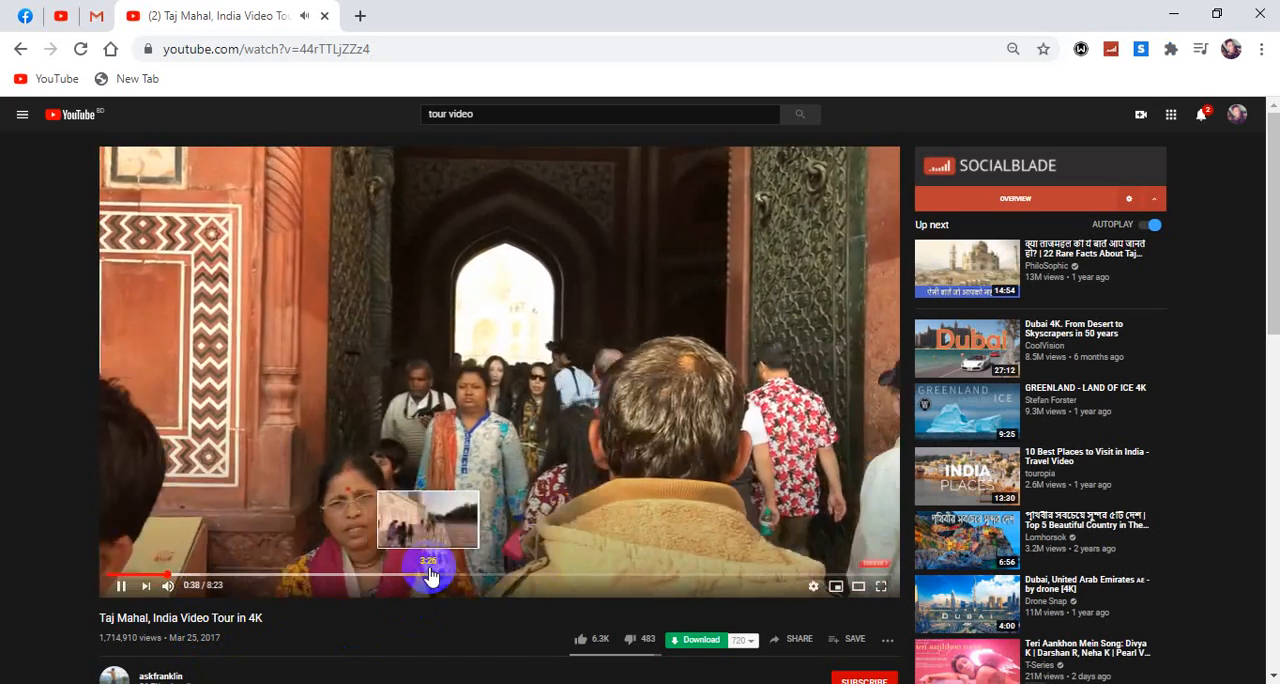
# - Download the Taj Mahal tour video at the 720 quality setting
pyautogui.click(698, 639)
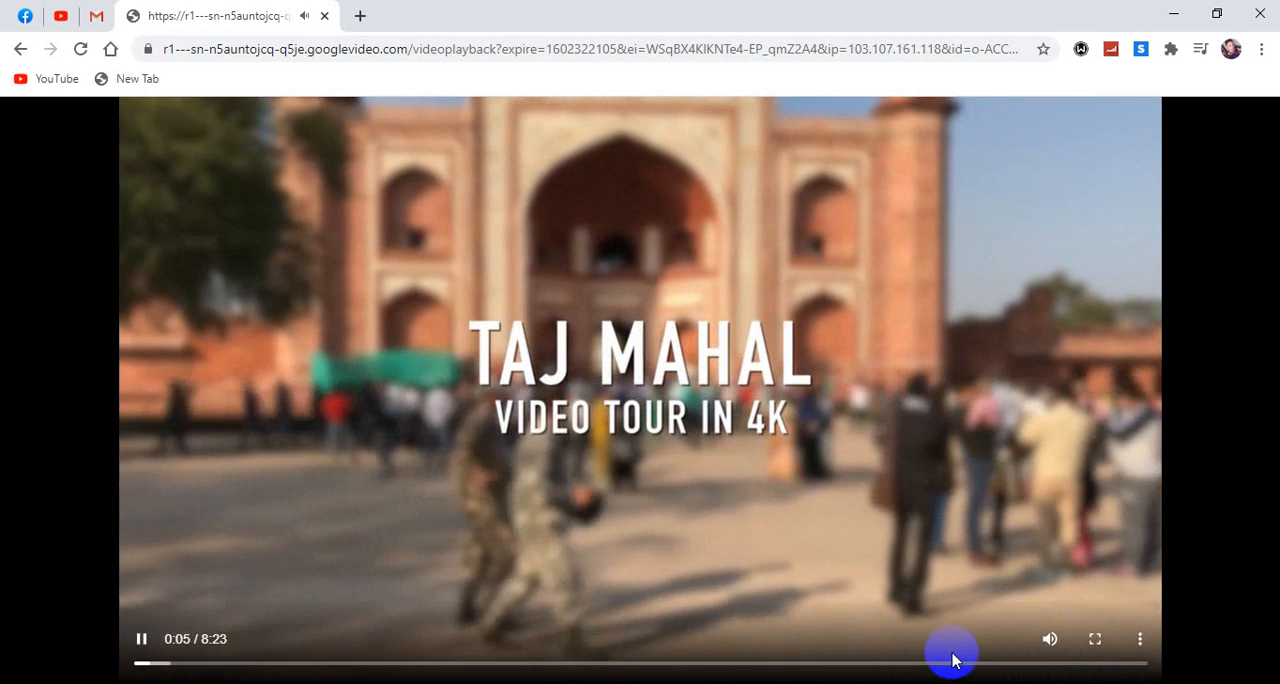
pyautogui.click(1141, 640)
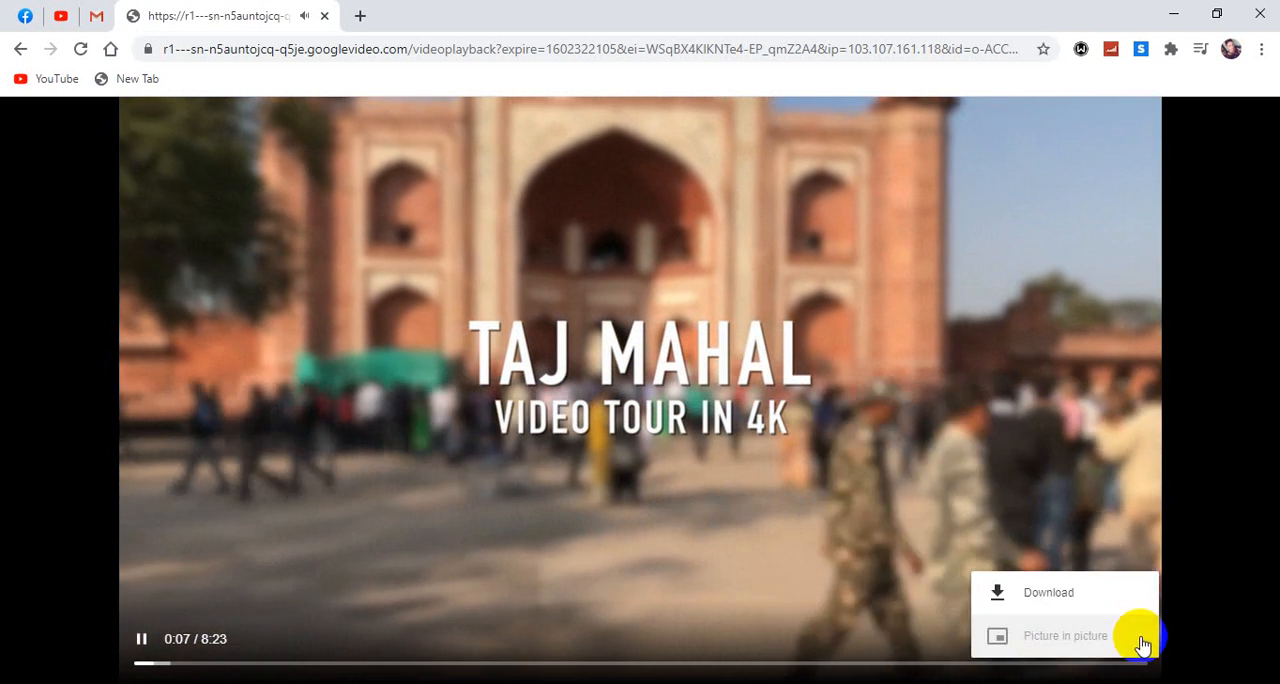
pyautogui.click(1040, 594)
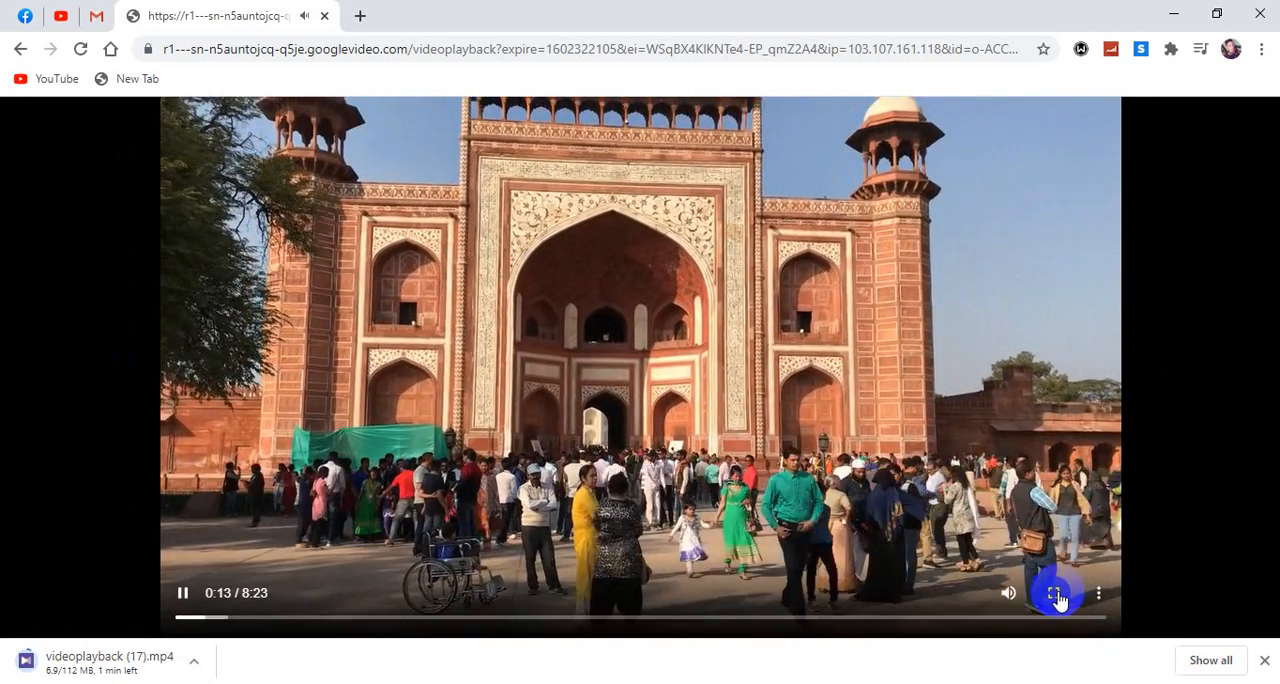
# - View the Taj Mahal video in full screen, return to the normal view and pause playback
pyautogui.click(1055, 595)
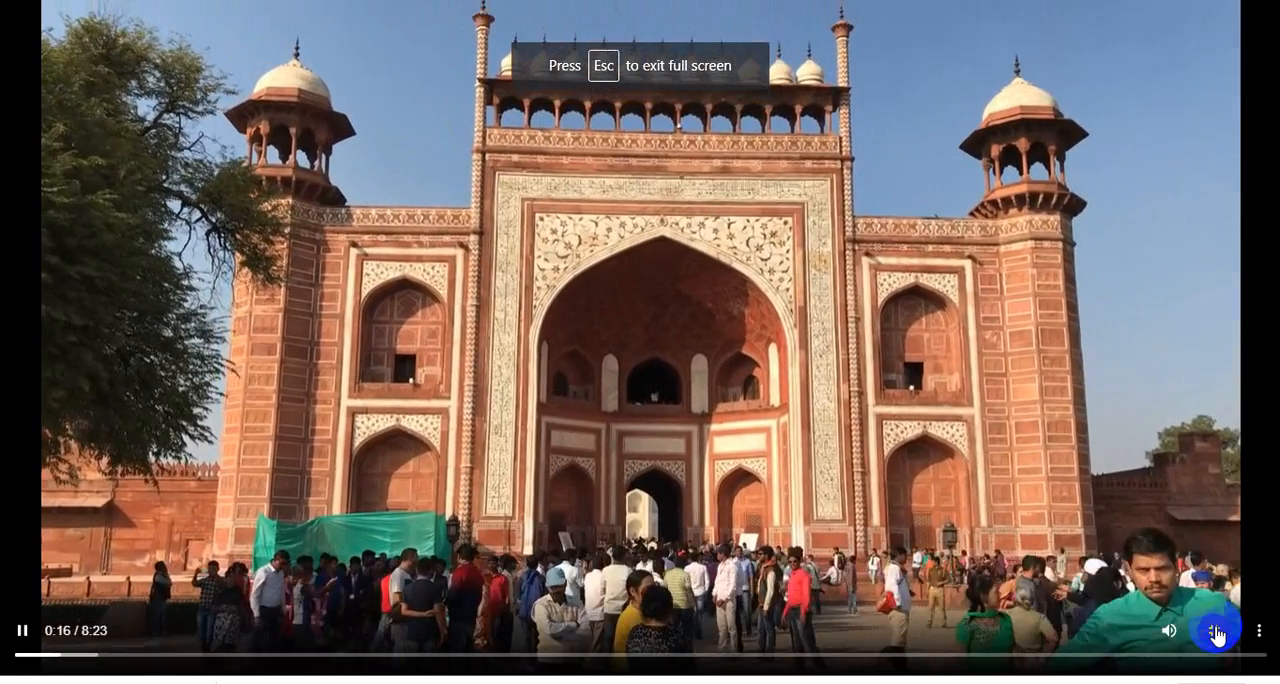
pyautogui.click(1215, 630)
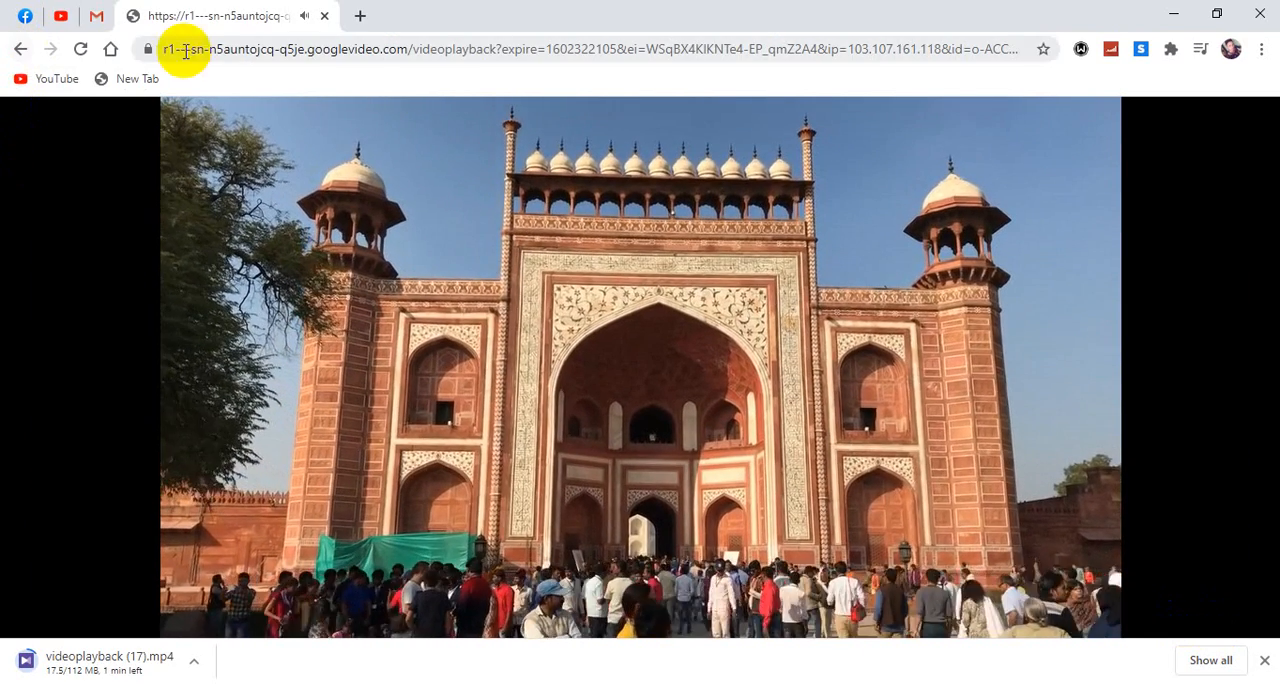
pyautogui.click(363, 275)
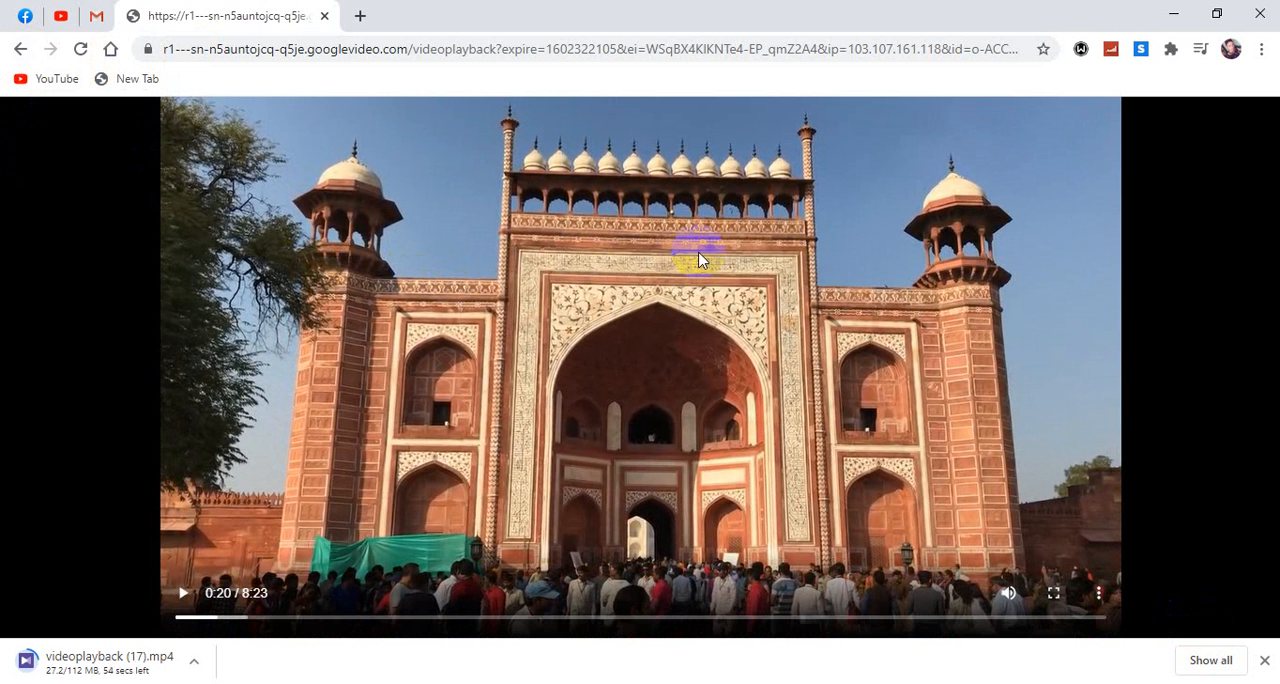
# - Minimize Chrome, close the Local Disk (F:) window and open the Downloads folder from the BOSS PC desktop shortcut
pyautogui.click(1177, 15)
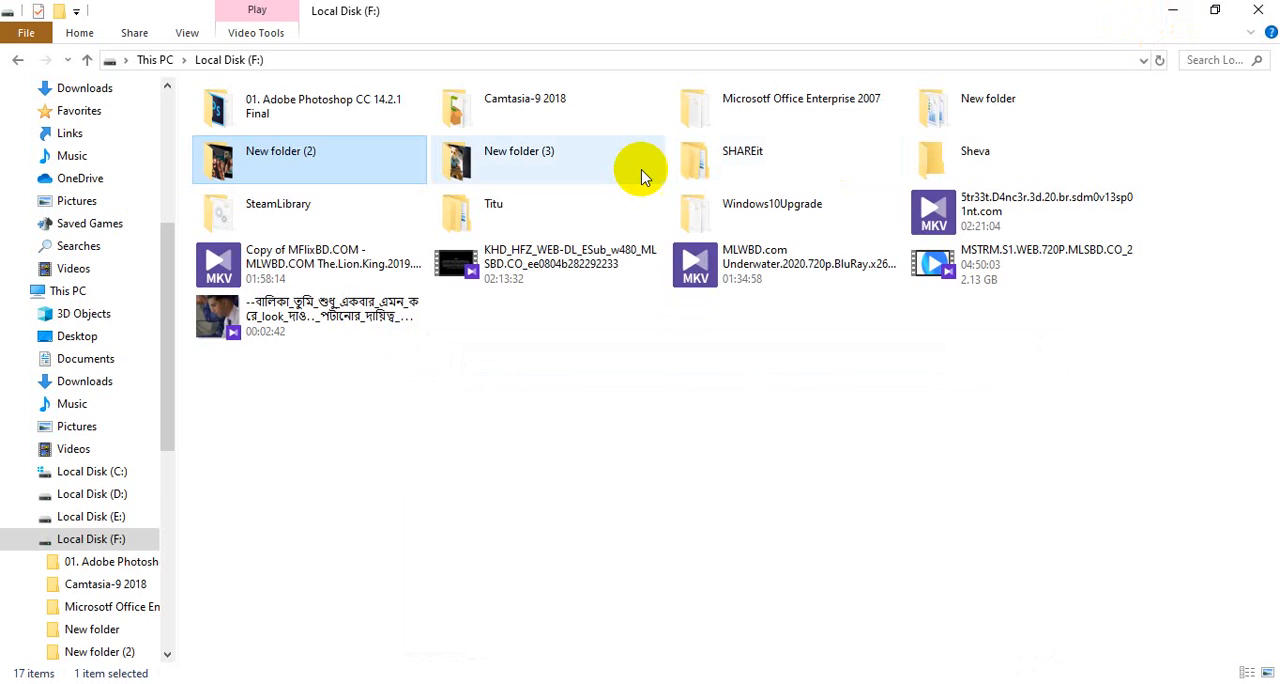
pyautogui.click(1258, 10)
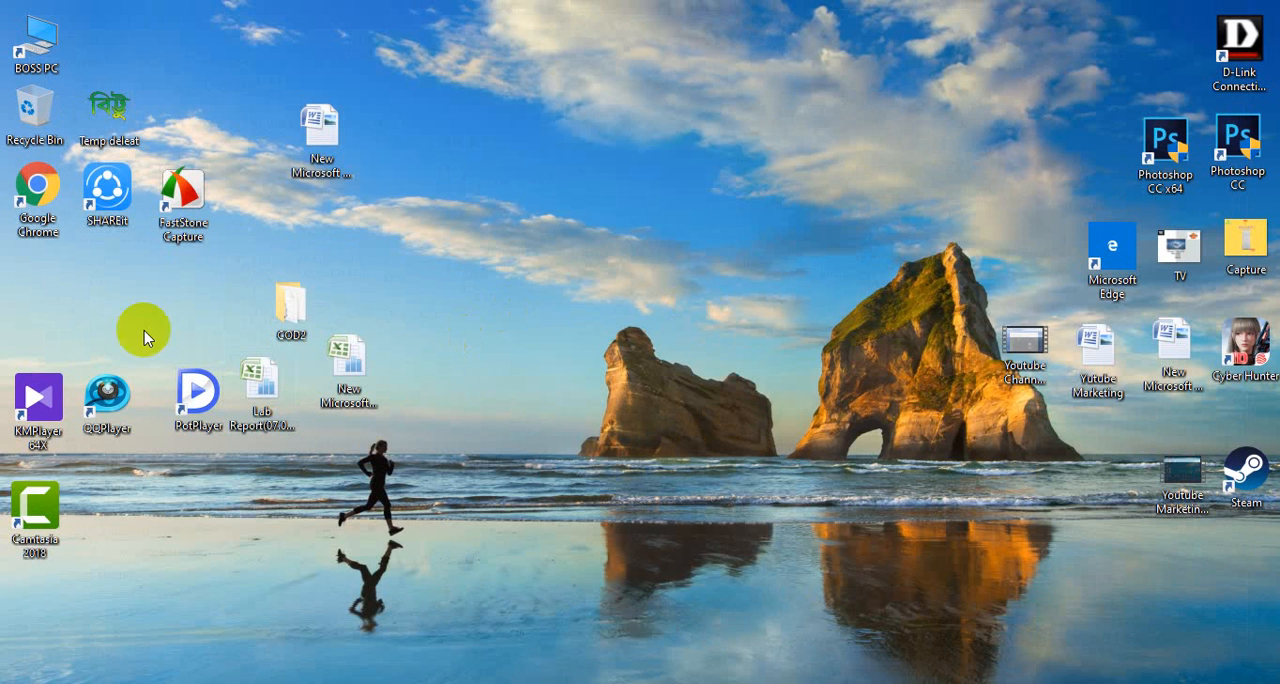
pyautogui.doubleClick(39, 54)
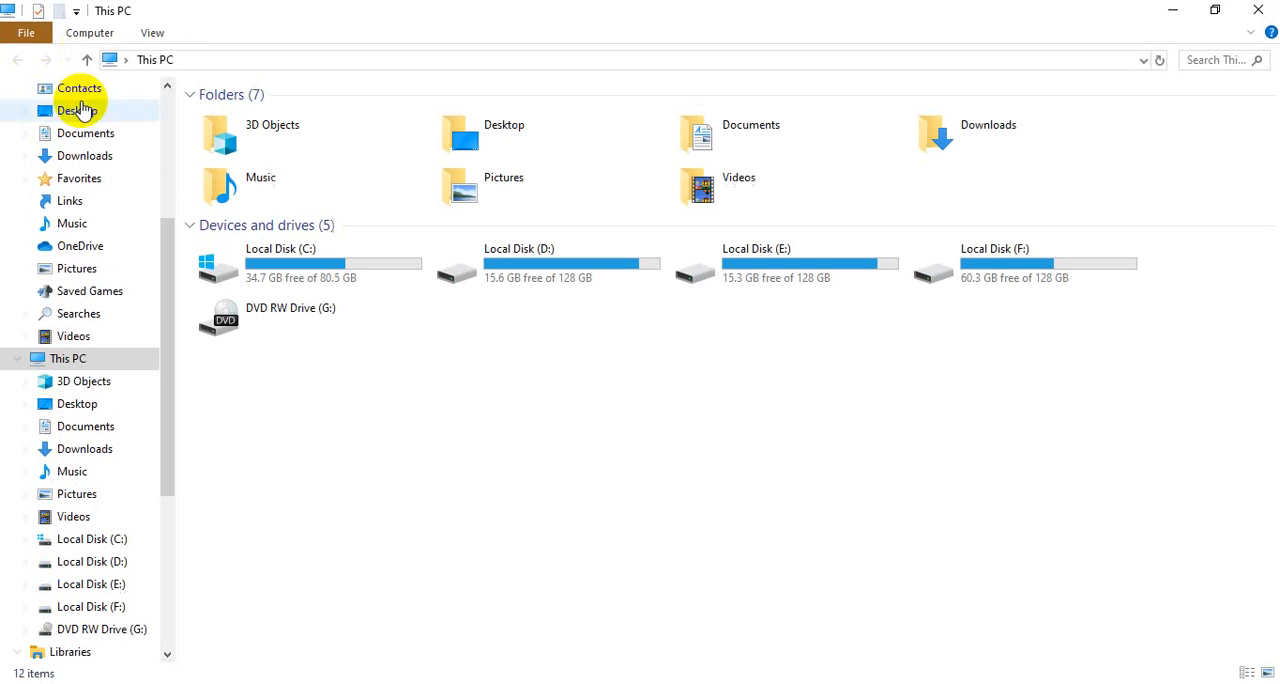
pyautogui.click(86, 451)
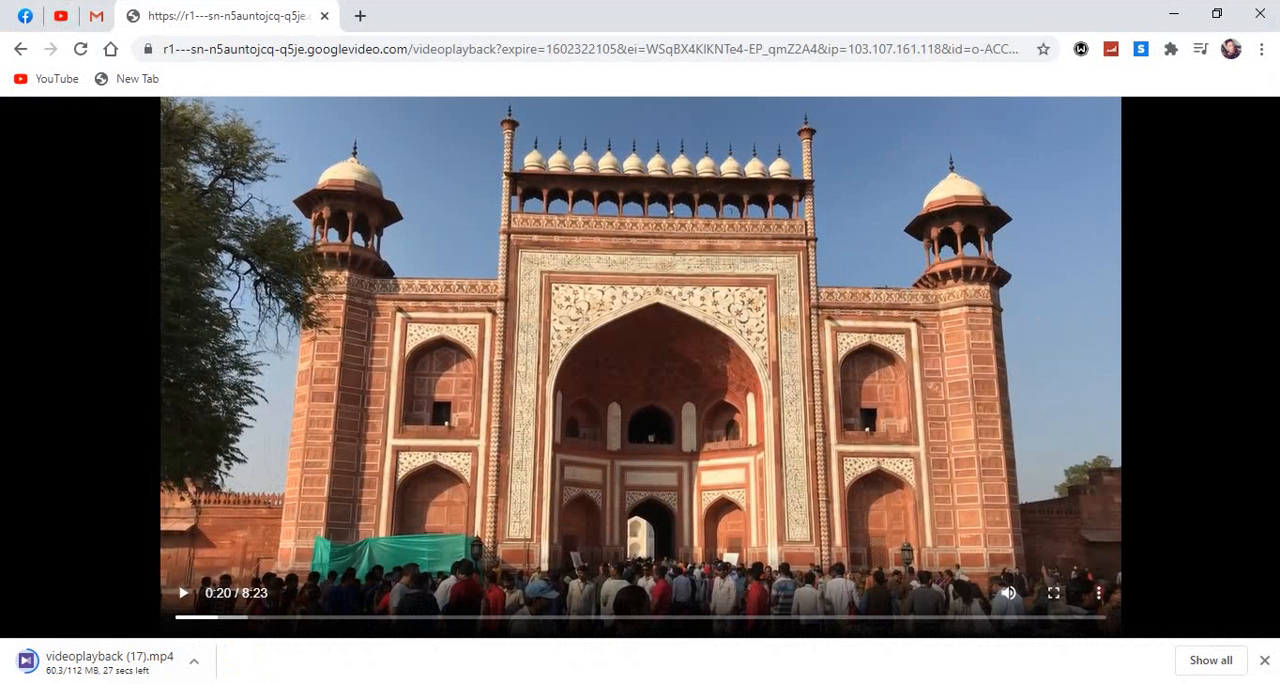
# - Switch to Camtasia and import the videoplayback (17) file from the Downloads folder into the Media Bin
pyautogui.click(76, 678)
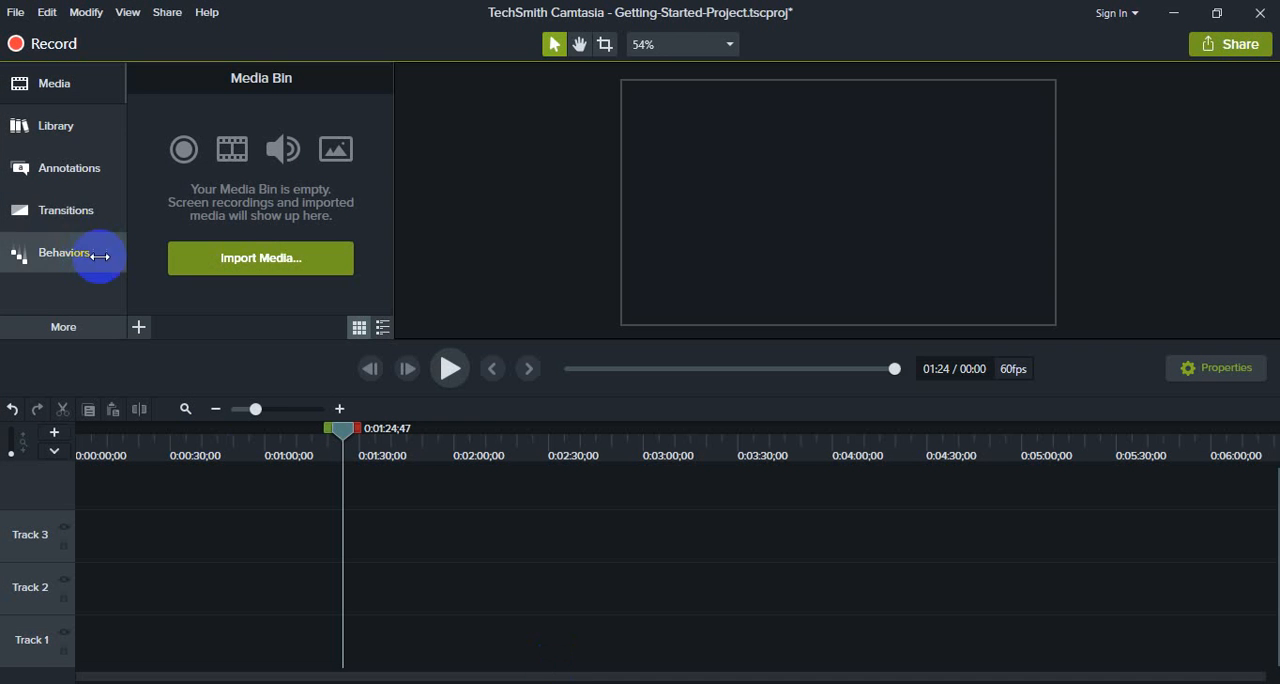
pyautogui.click(50, 88)
pyautogui.click(50, 90)
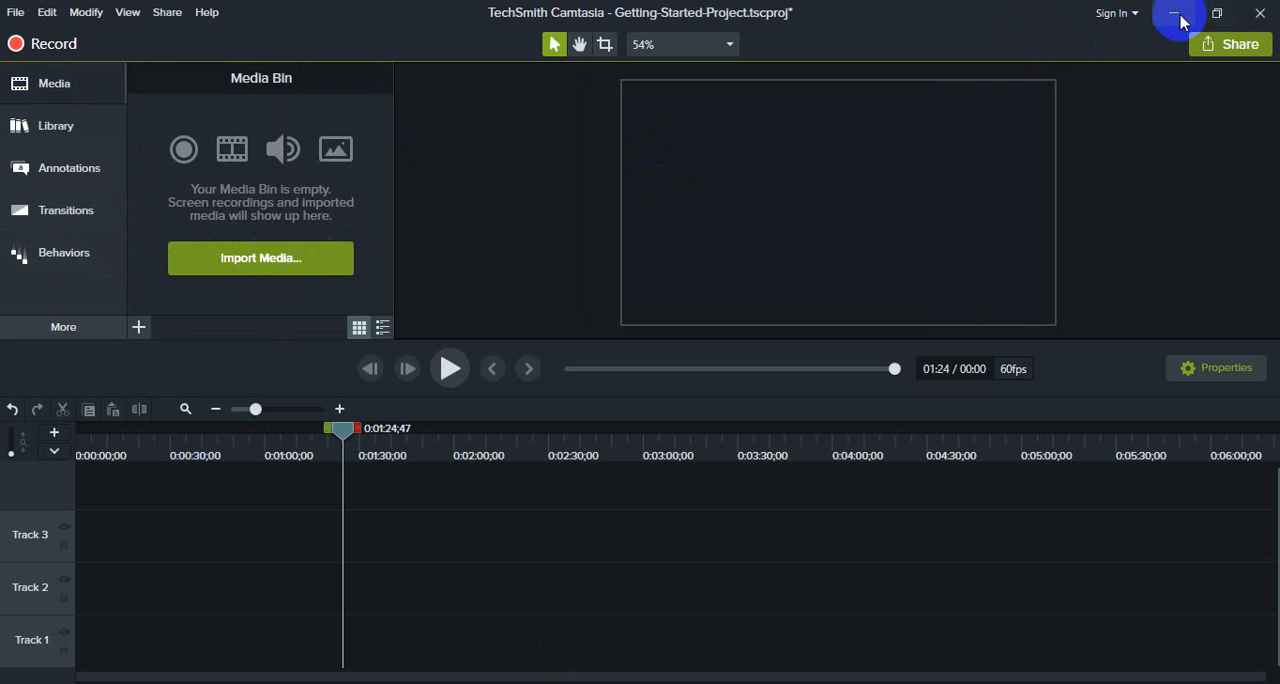
pyautogui.click(320, 259)
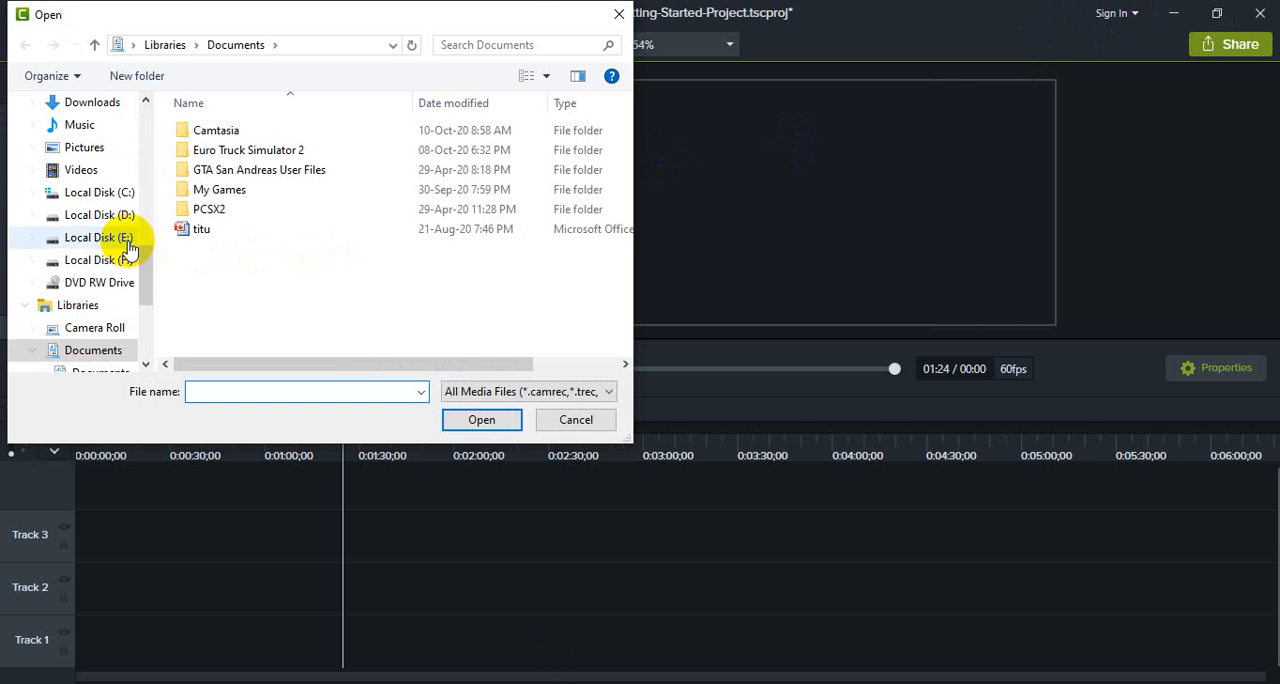
pyautogui.moveTo(146, 256); pyautogui.dragTo(143, 150)
pyautogui.click(104, 282)
pyautogui.click(92, 240)
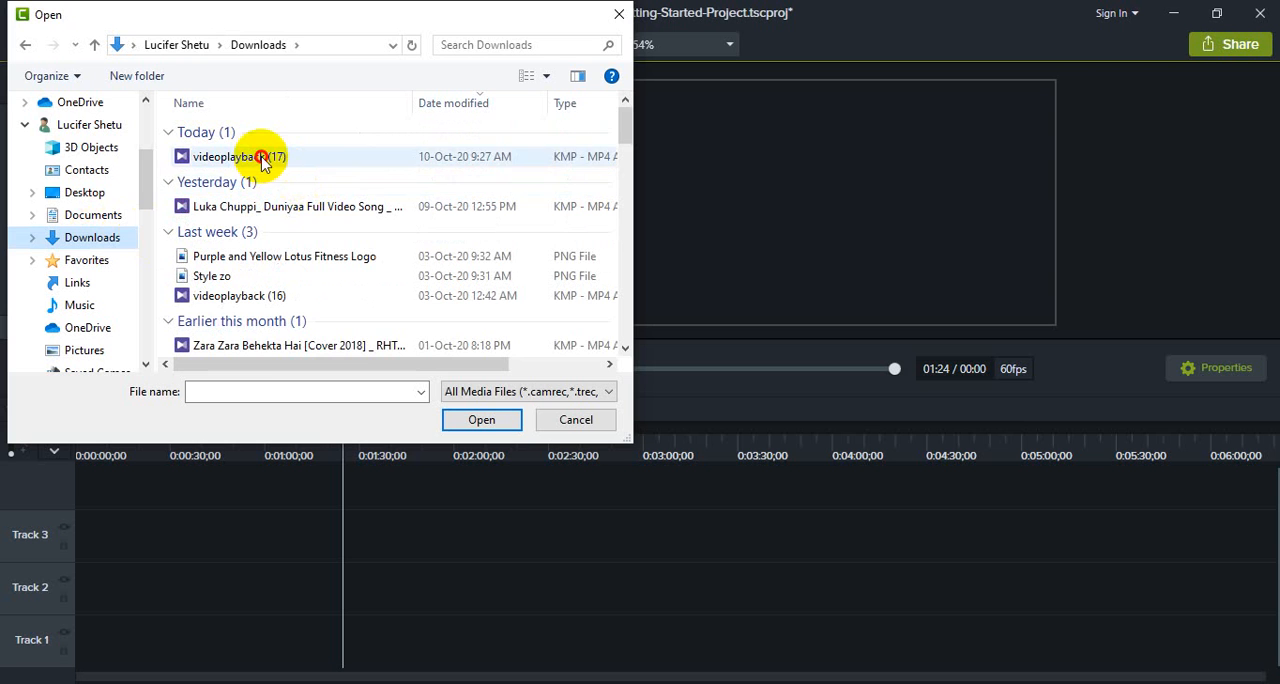
pyautogui.click(262, 157)
pyautogui.click(500, 424)
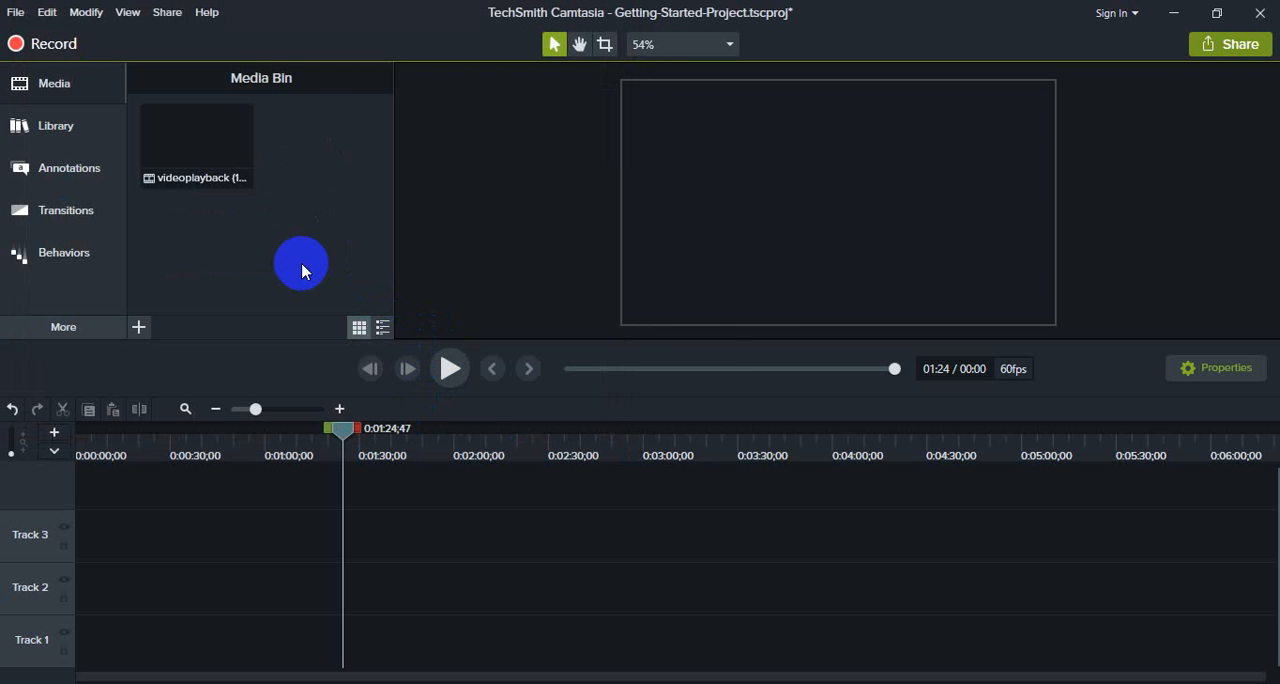
# - Minimize Camtasia and Chrome and bring videoplayback (17) from the Downloads window into Camtasia's Media Bin
pyautogui.click(1173, 18)
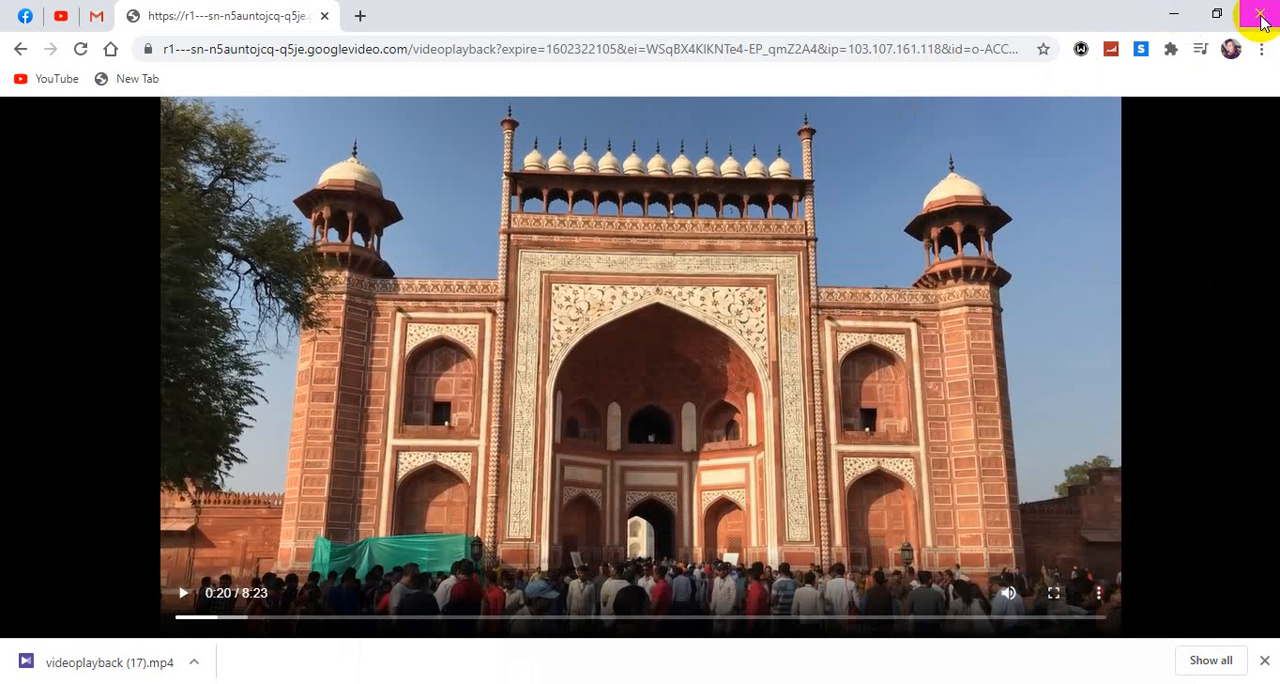
pyautogui.click(1170, 18)
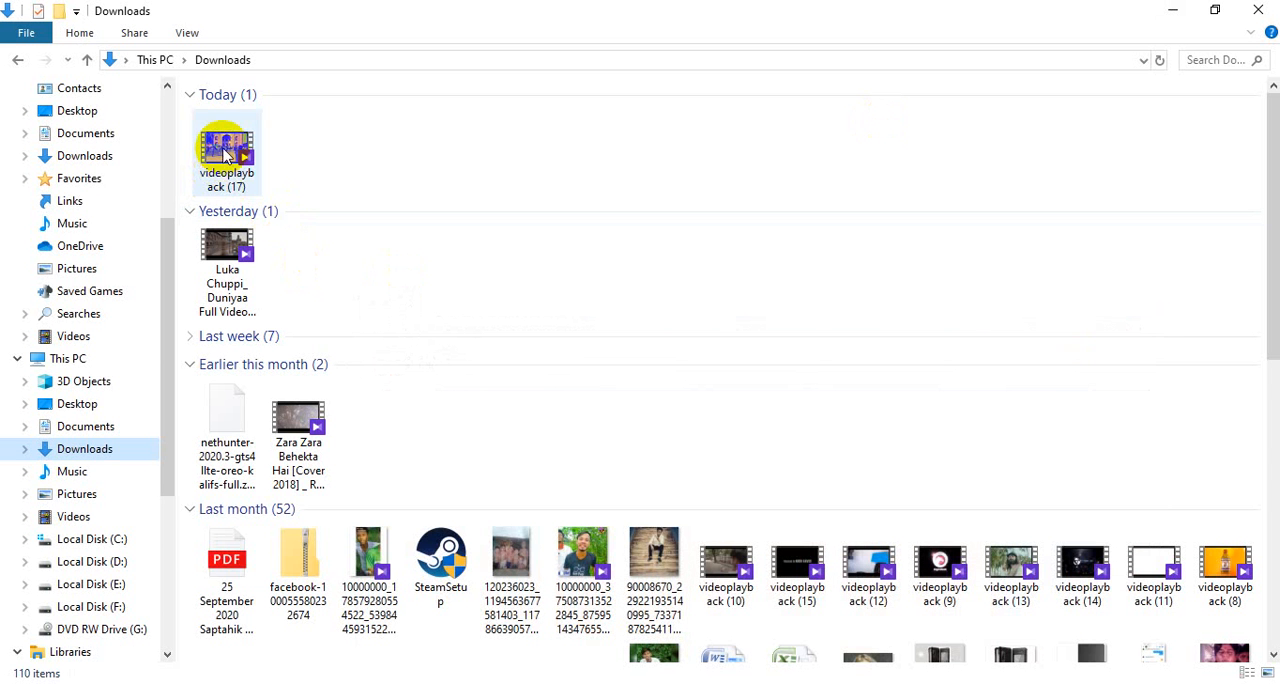
pyautogui.moveTo(226, 152); pyautogui.dragTo(309, 218)
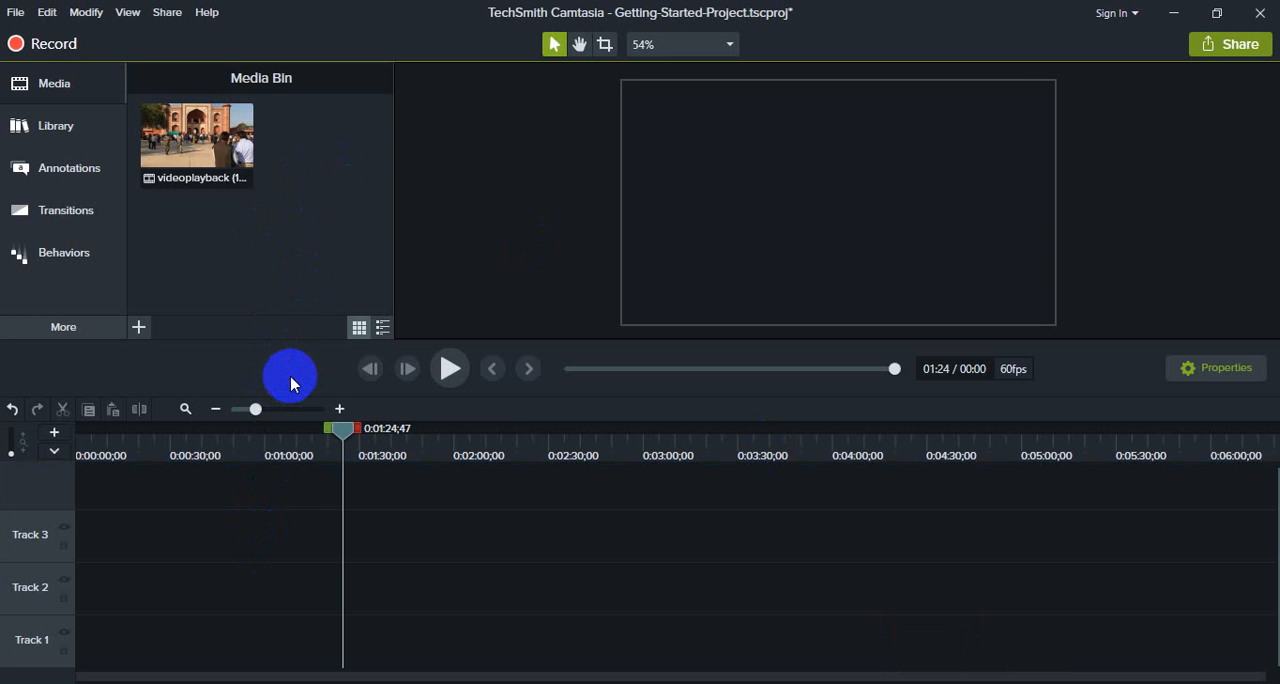
# - Place videoplayback (17) from the Downloads window directly on Track 3 of the timeline and delete the placed clip
pyautogui.click(1172, 13)
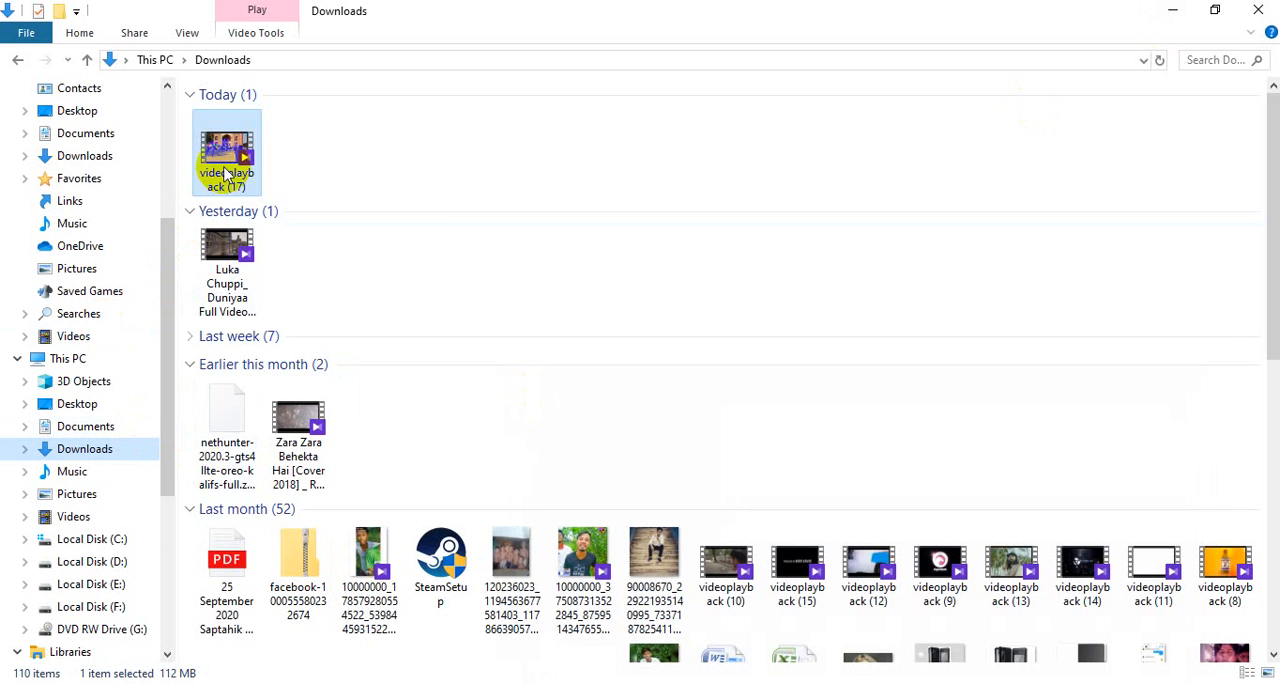
pyautogui.moveTo(225, 175); pyautogui.dragTo(238, 550)
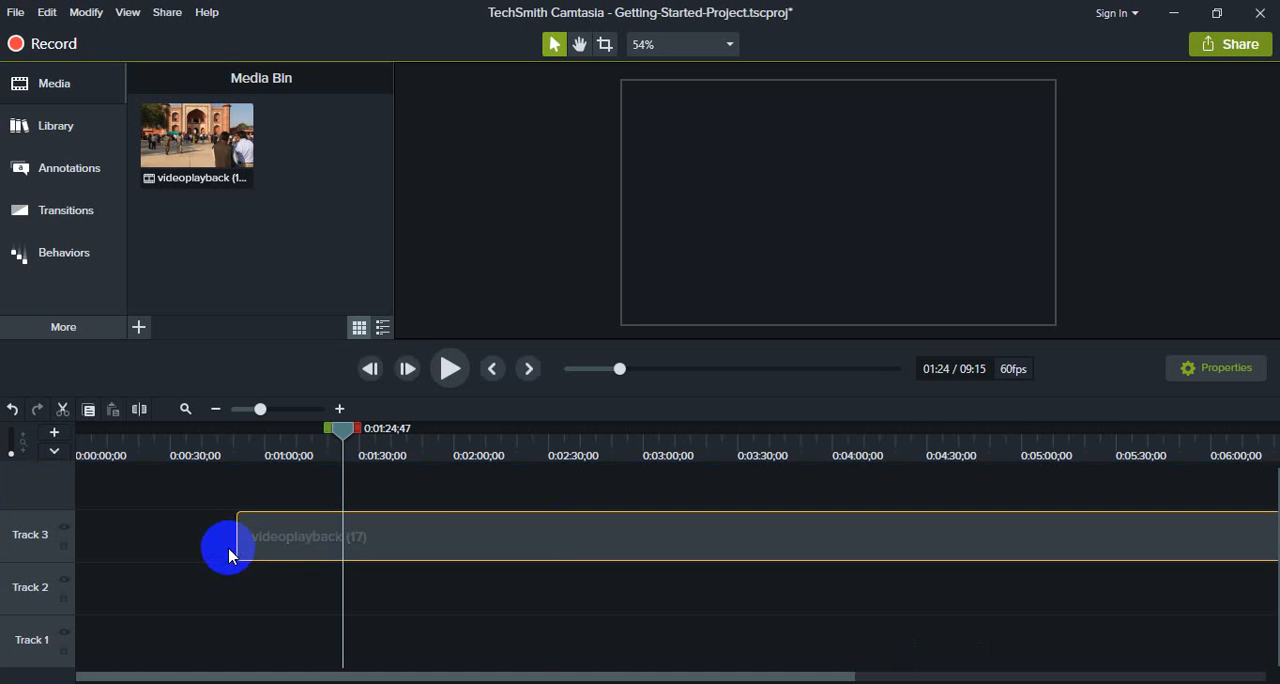
pyautogui.moveTo(312, 530); pyautogui.dragTo(118, 541)
pyautogui.press('Delete')
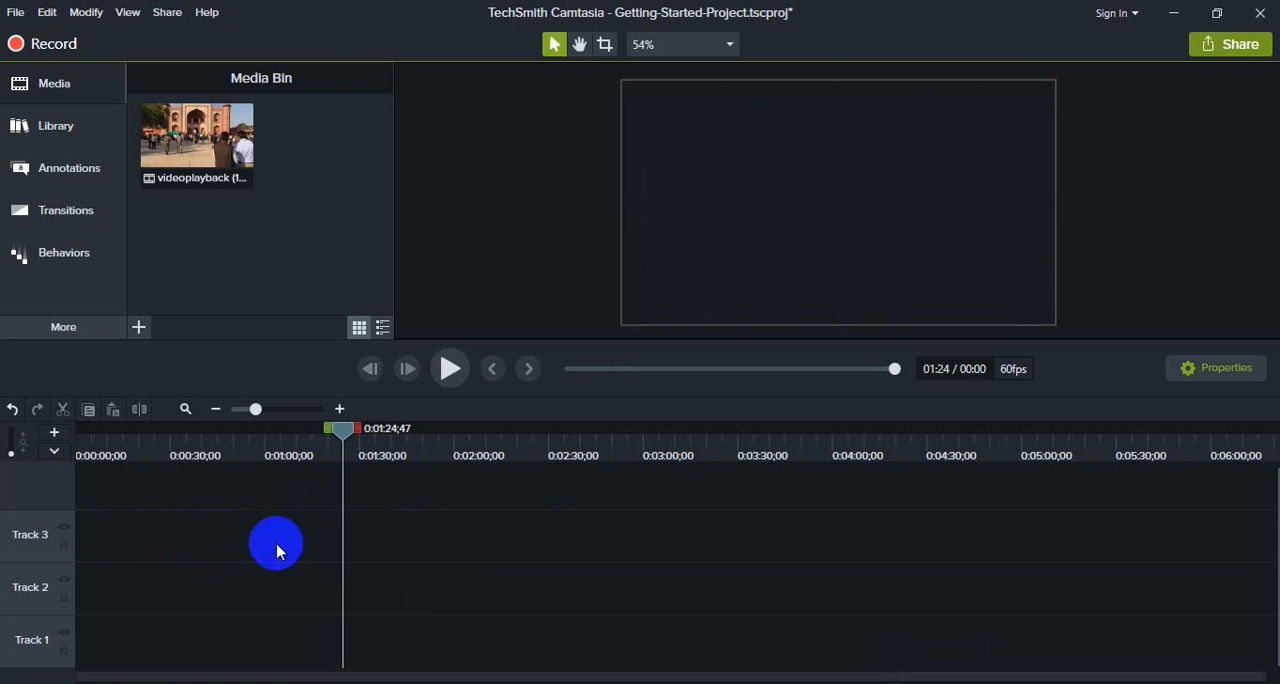
# - Import the "Luka Chuppi_ Duniyaa Full Video Song" file from the Downloads folder into the Media Bin
pyautogui.click(181, 142)
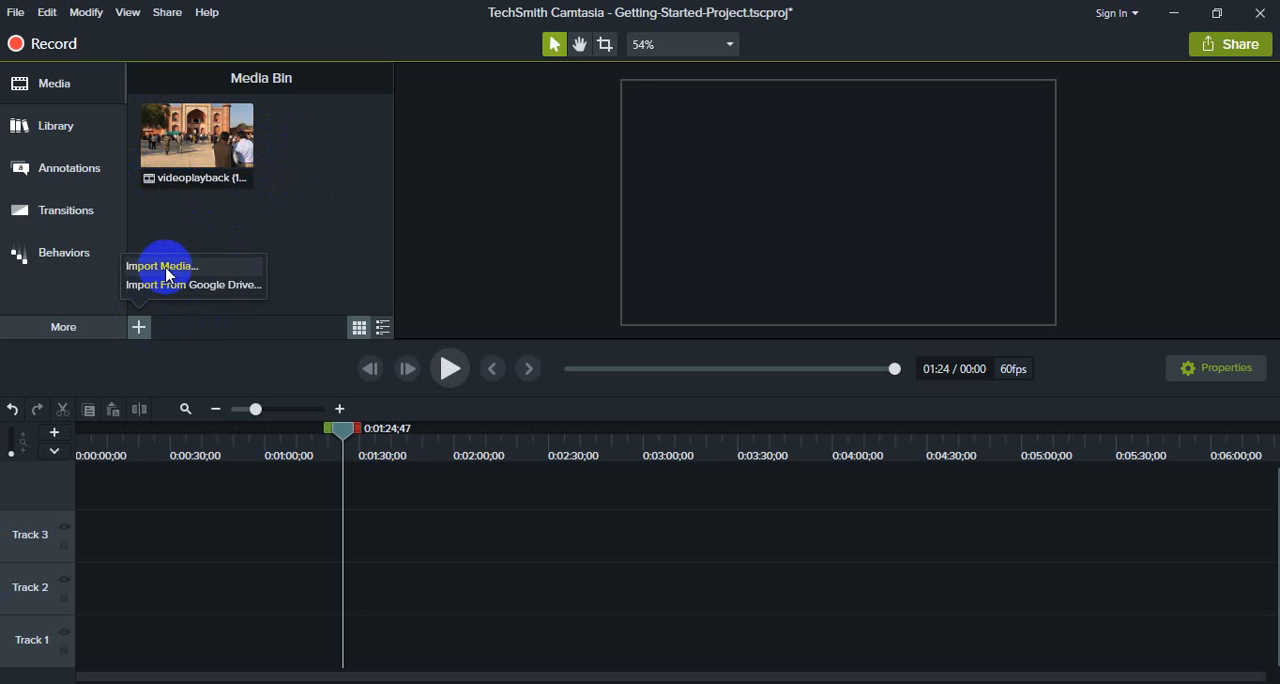
pyautogui.click(167, 270)
pyautogui.click(205, 290)
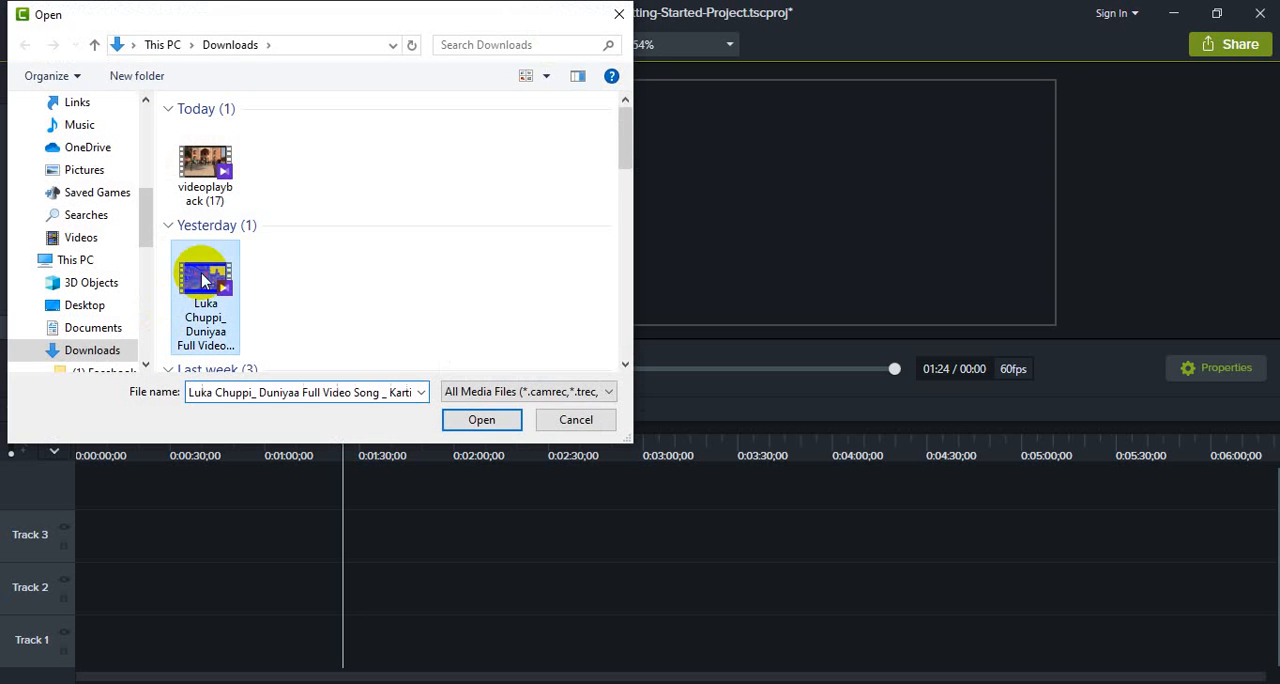
pyautogui.click(482, 420)
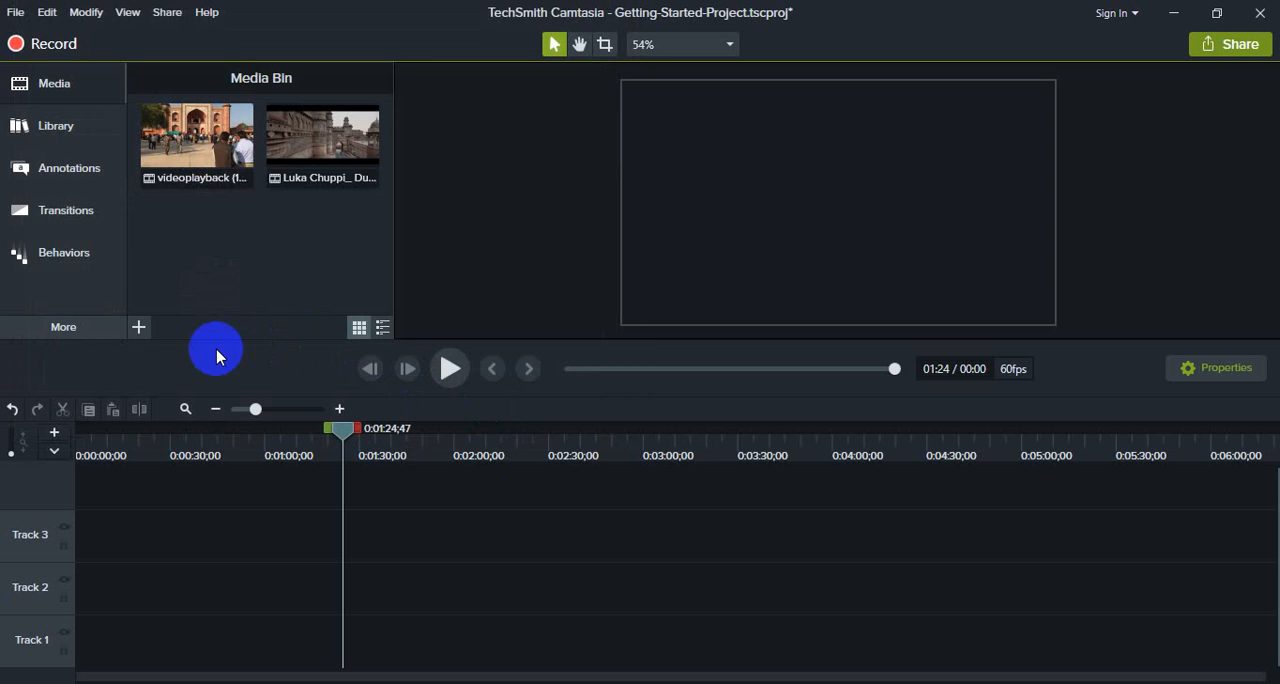
# - Import the "Zara Zara Behekta Hai [Cover 2018]" video from the Downloads folder into the Media Bin
pyautogui.click(141, 329)
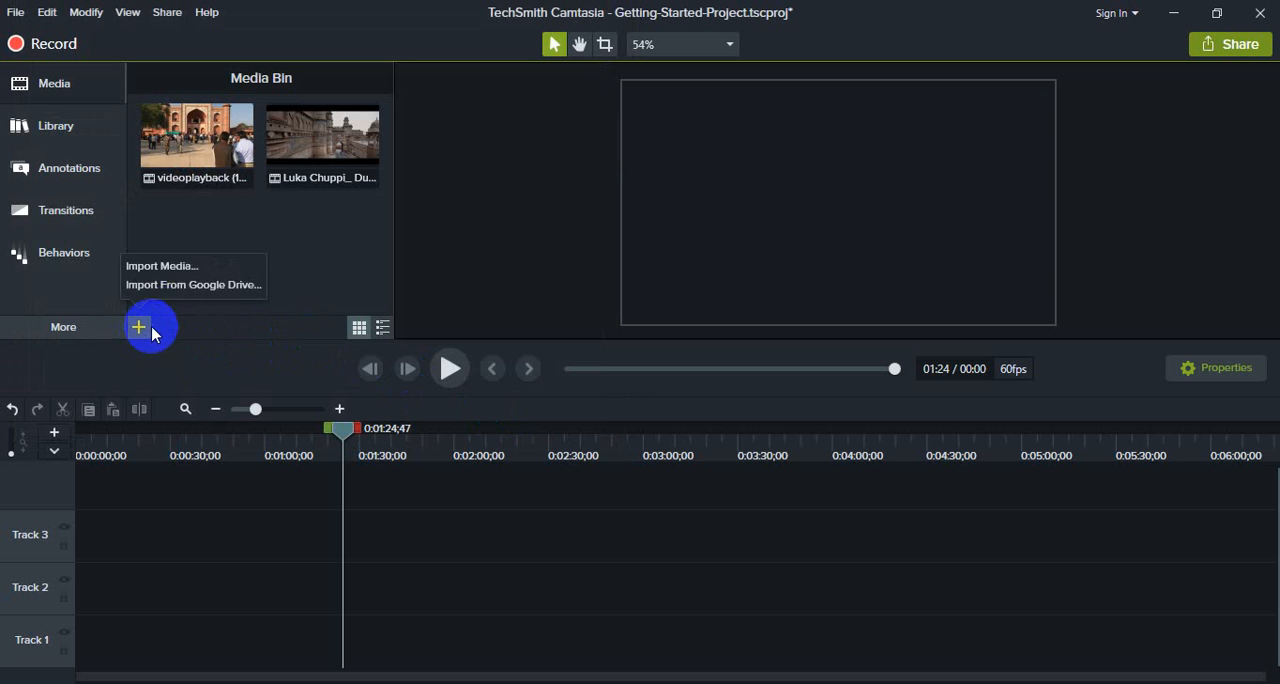
pyautogui.click(177, 268)
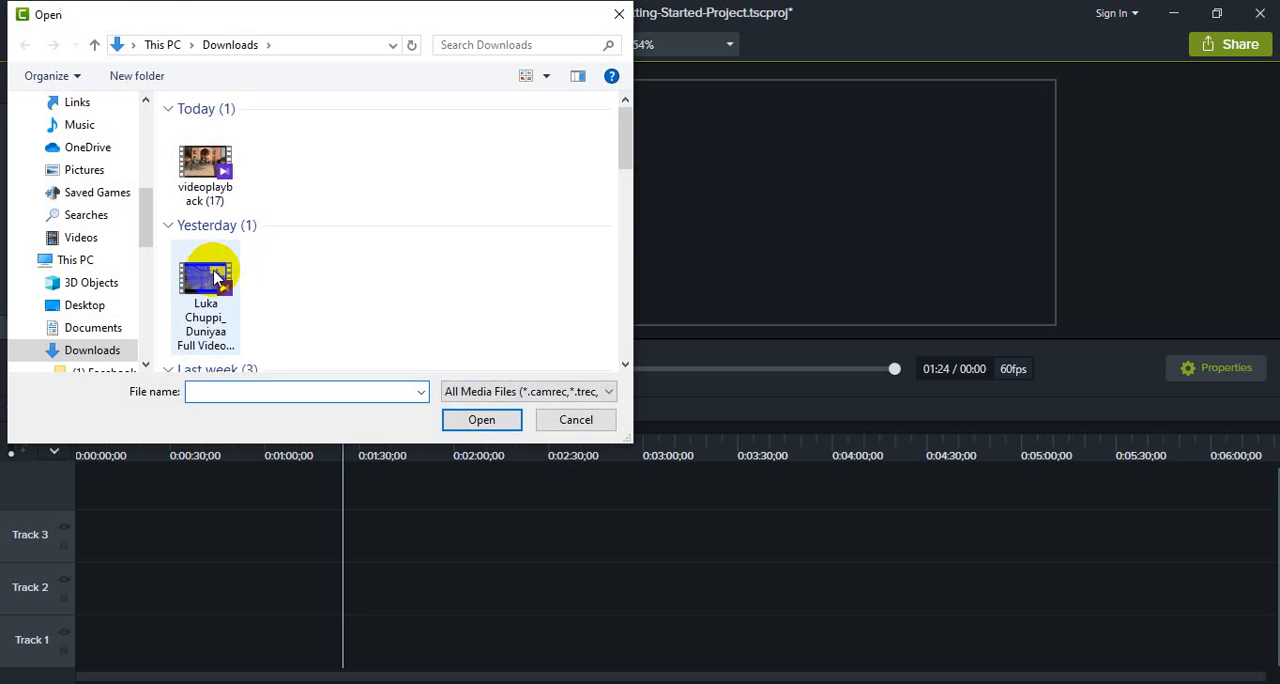
pyautogui.scroll(-3, 214, 280)
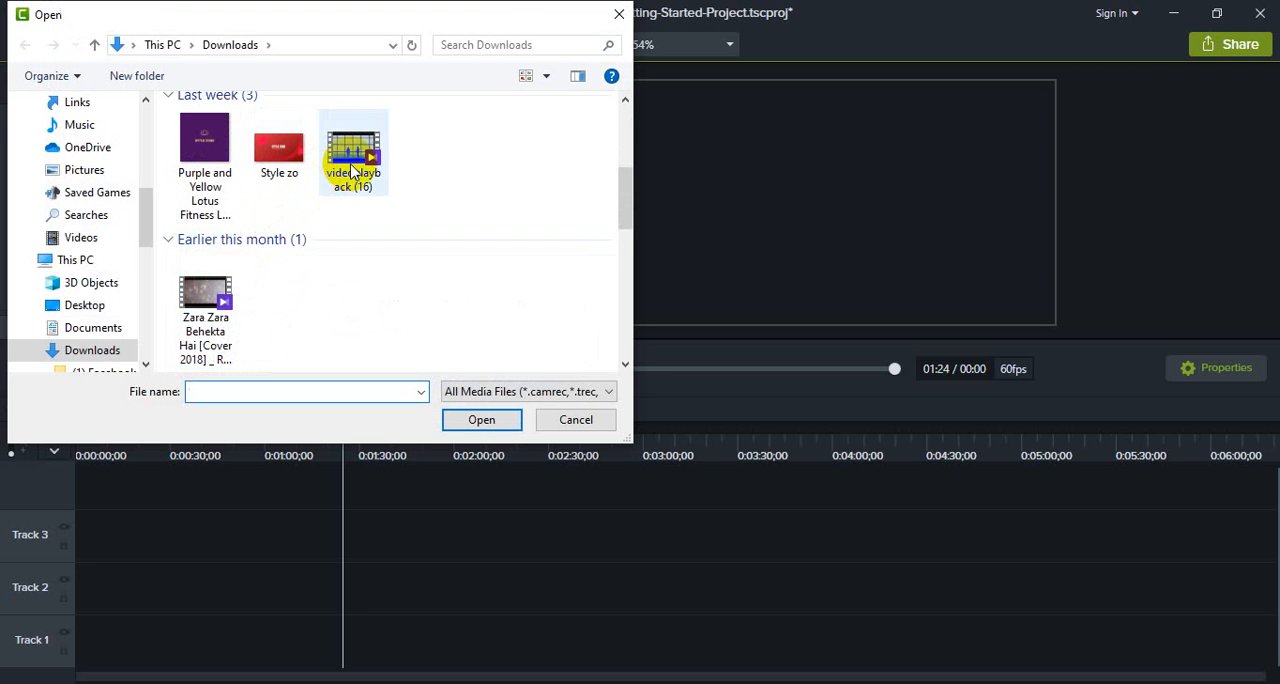
pyautogui.click(203, 313)
pyautogui.click(479, 420)
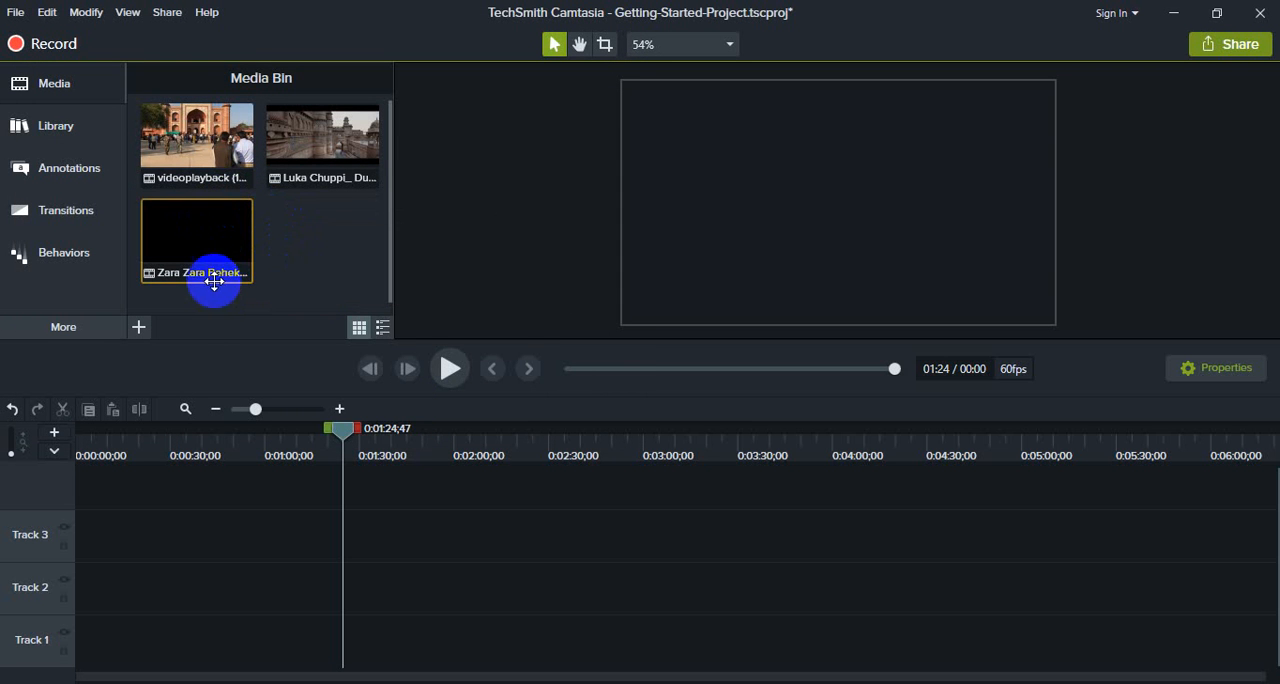
# - Place videoplayback (17) at the start of Track 2 and preview a few seconds of it from about 1:28
pyautogui.click(190, 152)
pyautogui.moveTo(187, 135); pyautogui.dragTo(74, 575)
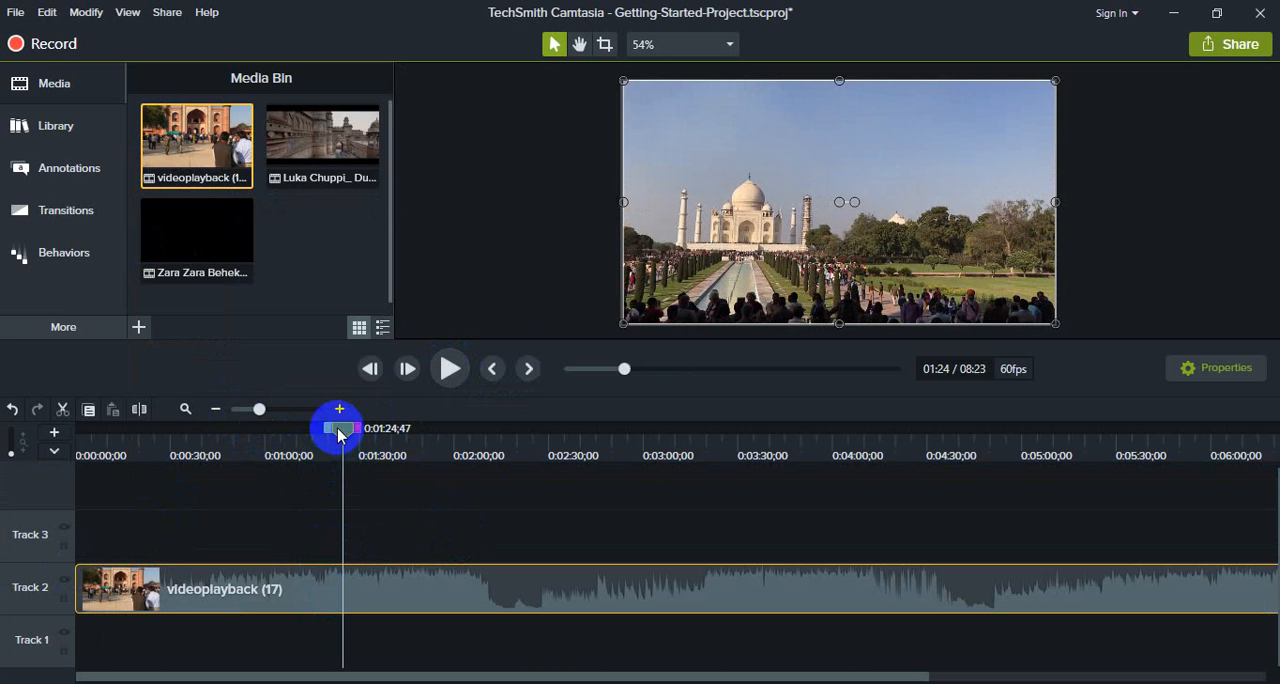
pyautogui.moveTo(343, 430); pyautogui.dragTo(378, 449)
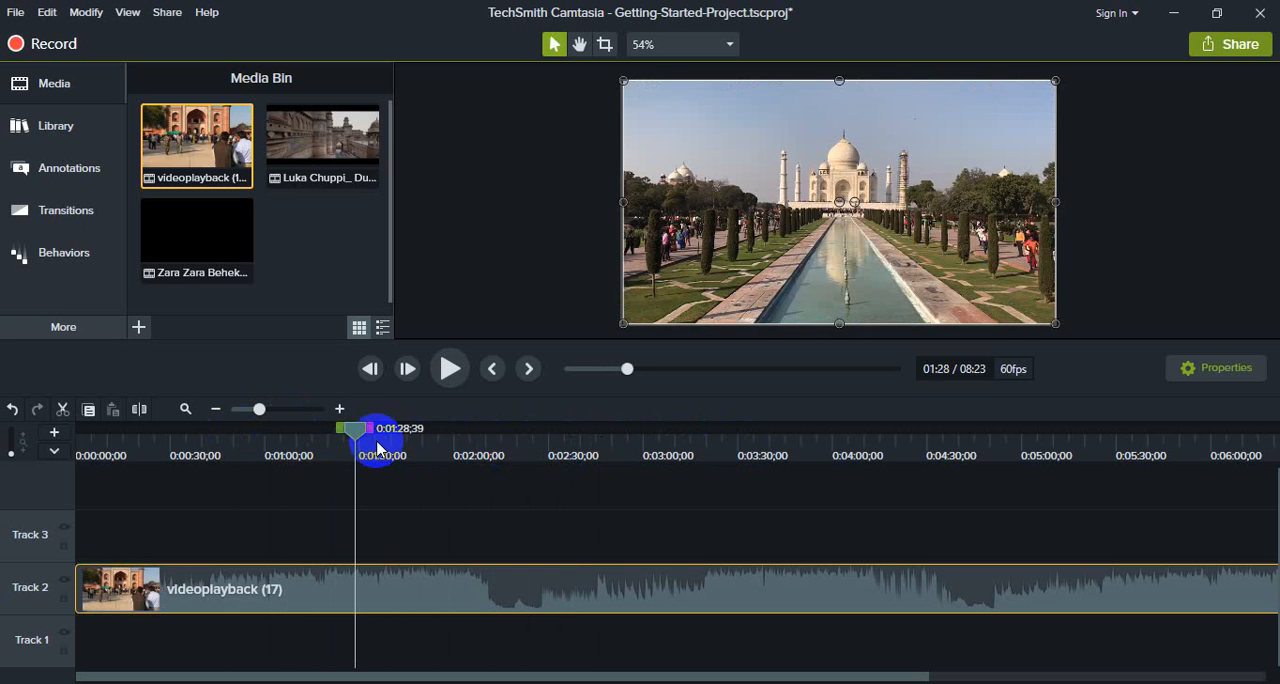
pyautogui.click(450, 368)
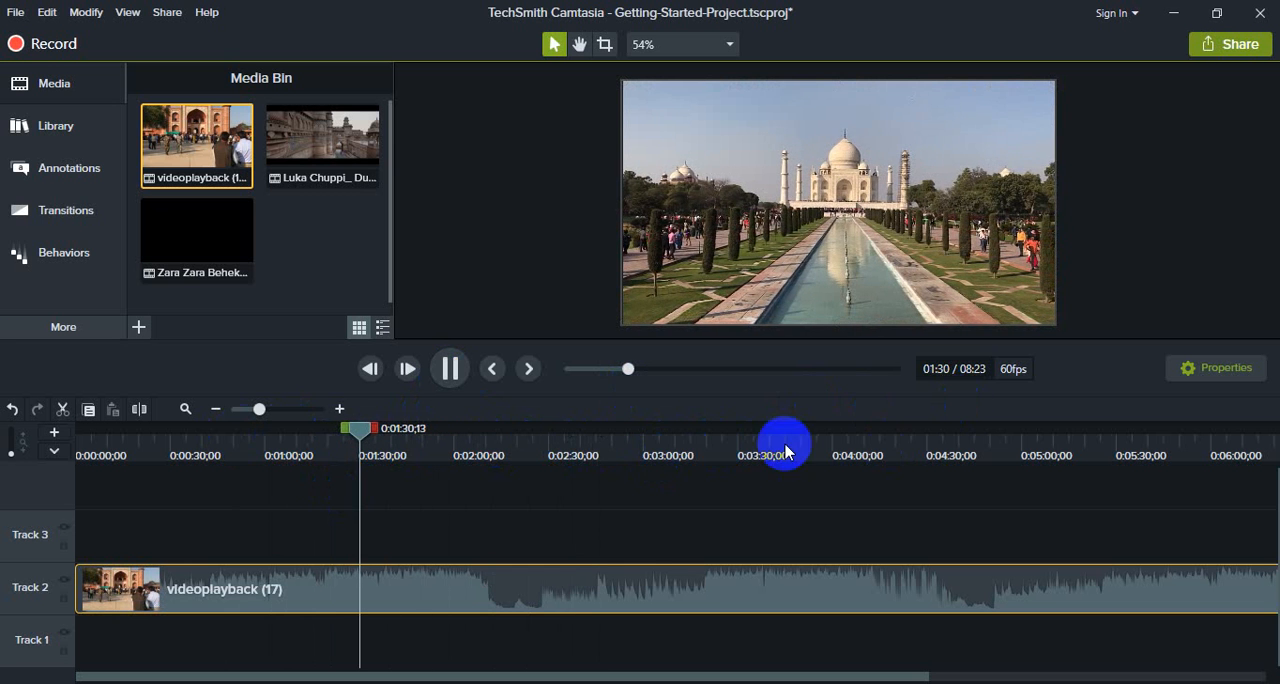
pyautogui.click(455, 372)
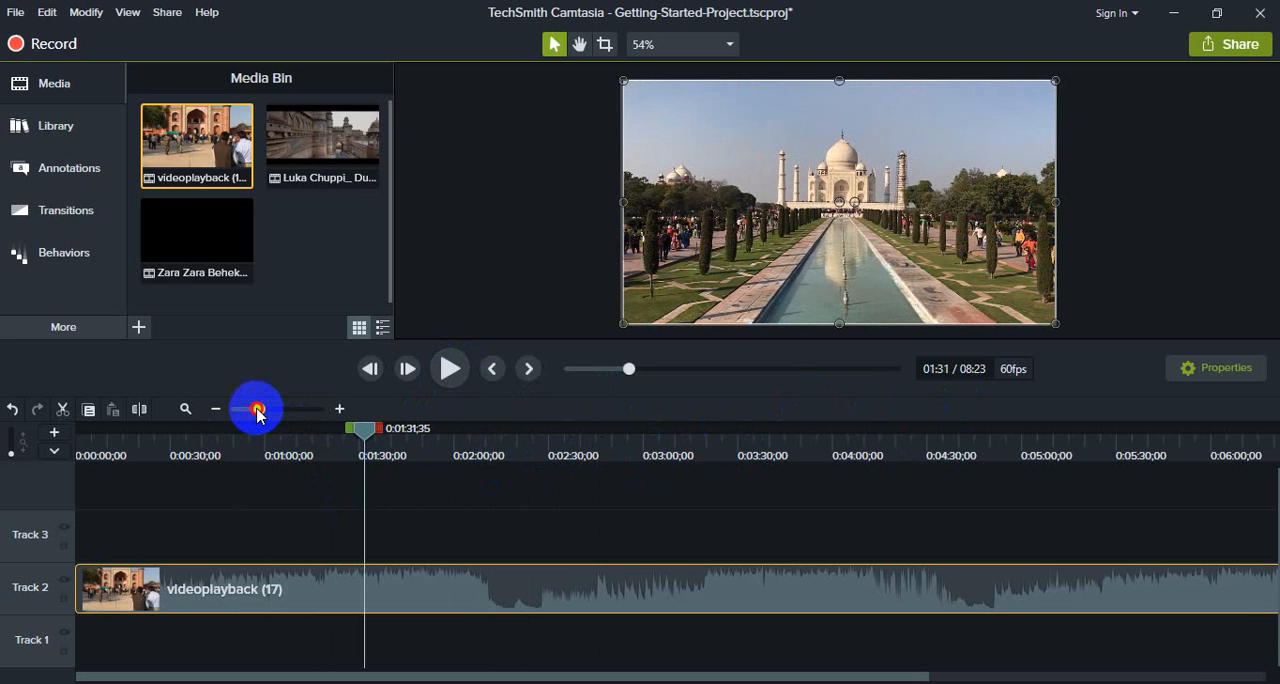
# - Split the videoplayback (17) clip on Track 2 at 0:02:11;05
pyautogui.moveTo(257, 415); pyautogui.dragTo(236, 418)
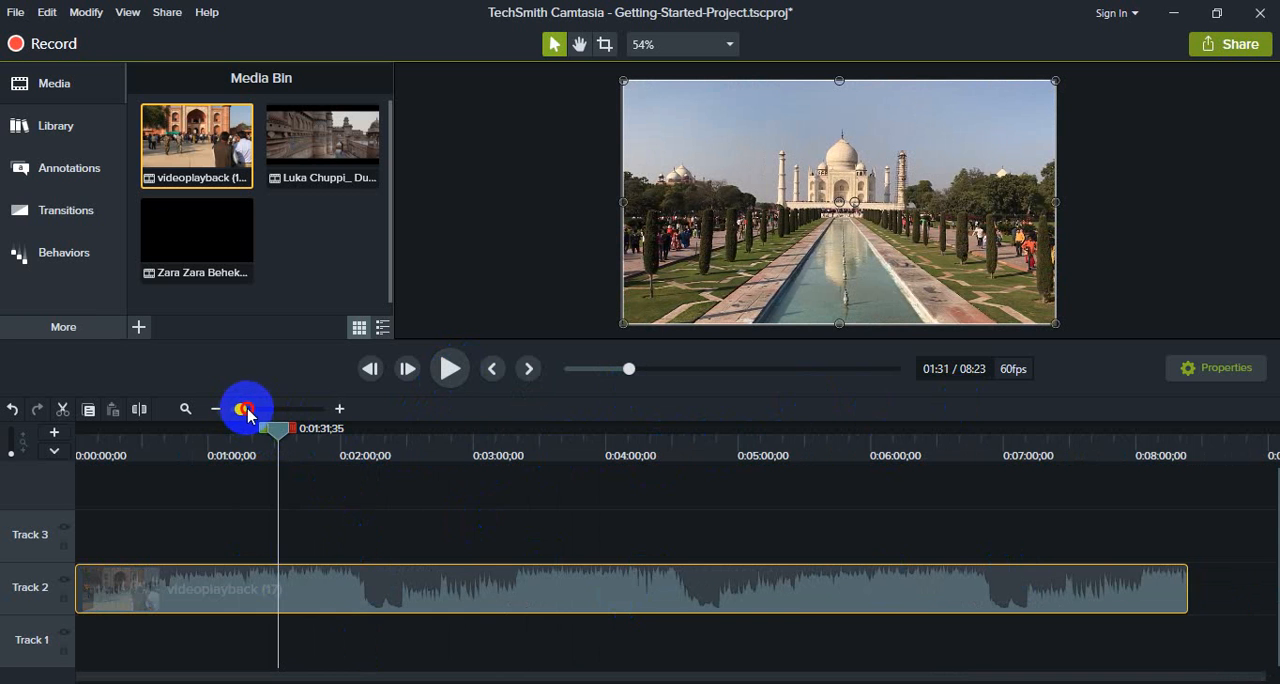
pyautogui.moveTo(248, 415)
pyautogui.mouseDown()
pyautogui.moveTo(316, 417)
pyautogui.moveTo(242, 420)
pyautogui.mouseUp()
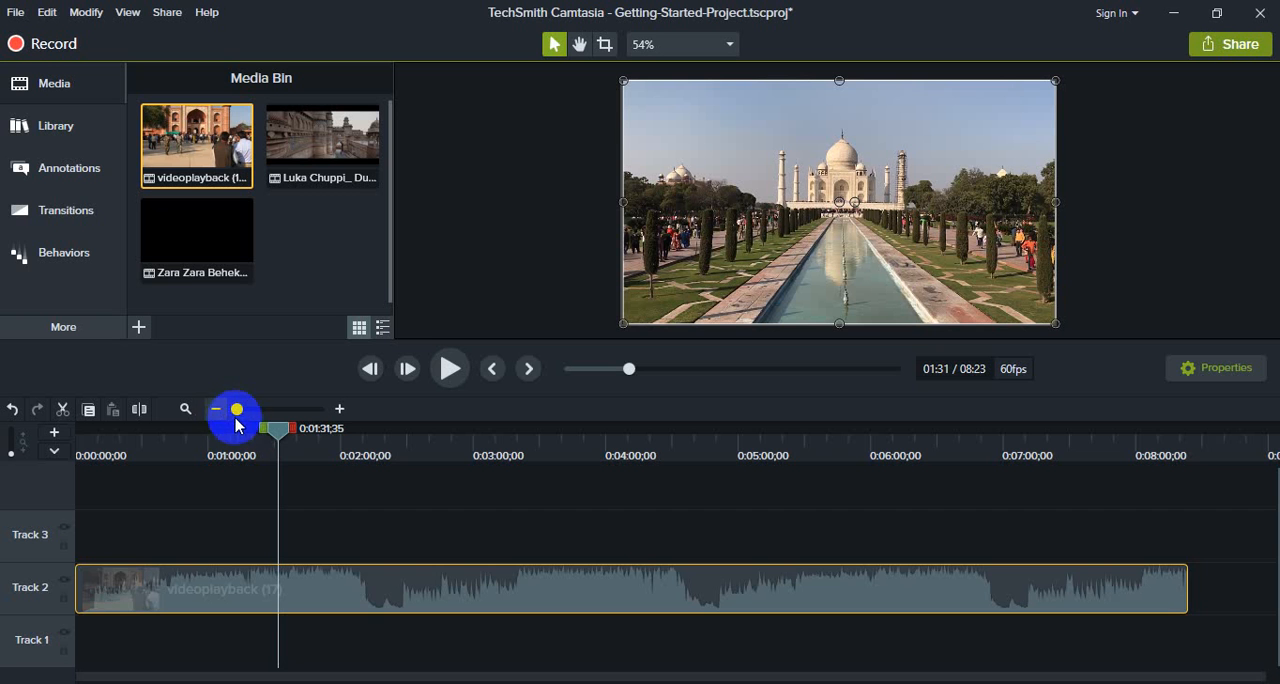
pyautogui.moveTo(243, 412)
pyautogui.mouseDown()
pyautogui.moveTo(262, 418)
pyautogui.moveTo(229, 417)
pyautogui.mouseUp()
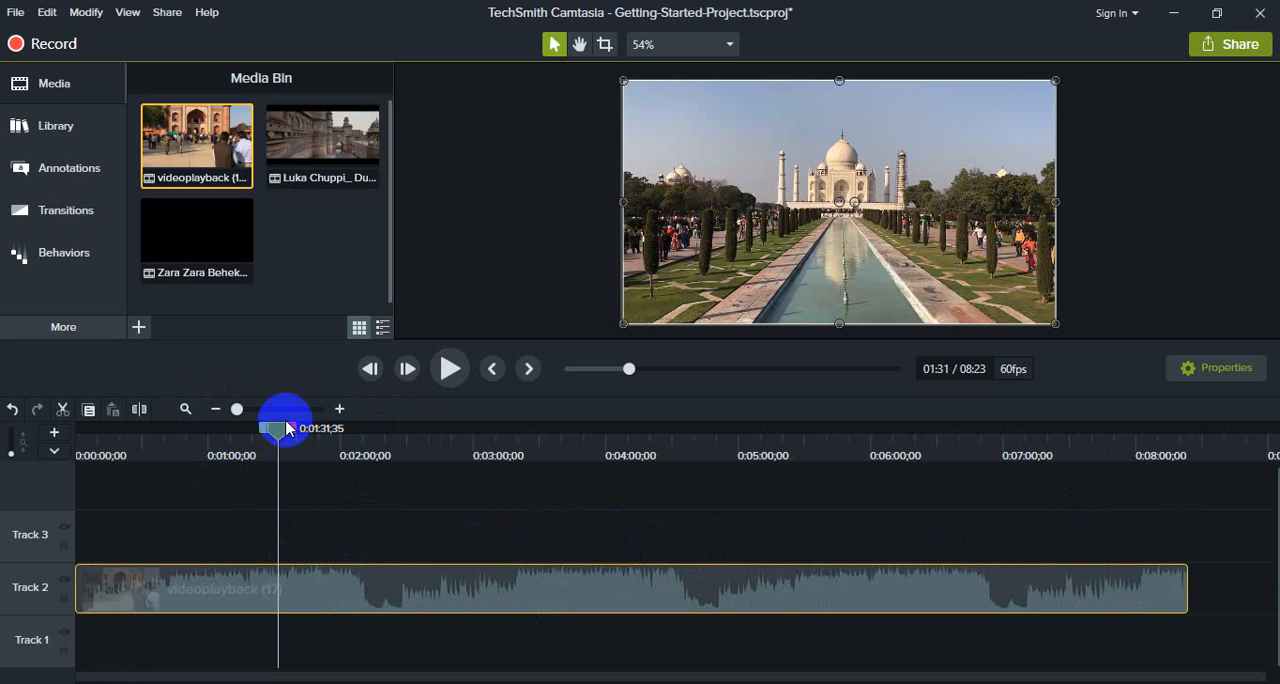
pyautogui.moveTo(280, 435); pyautogui.dragTo(246, 434)
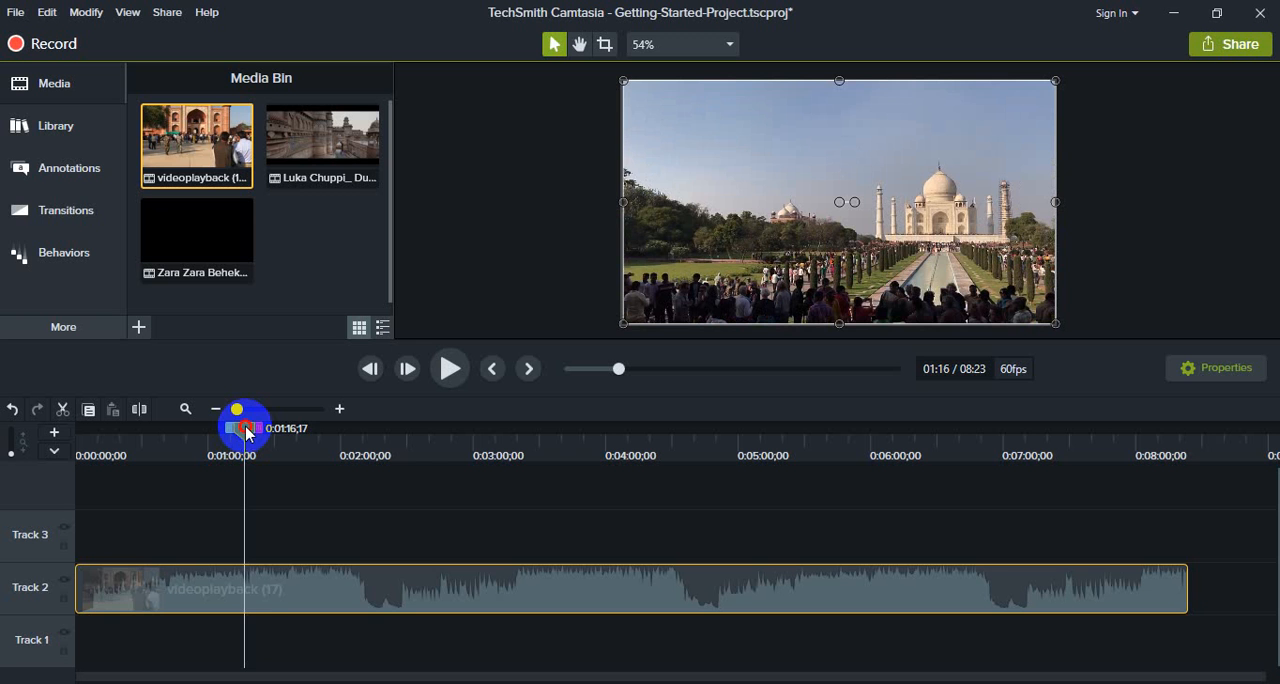
pyautogui.moveTo(246, 432); pyautogui.dragTo(346, 448)
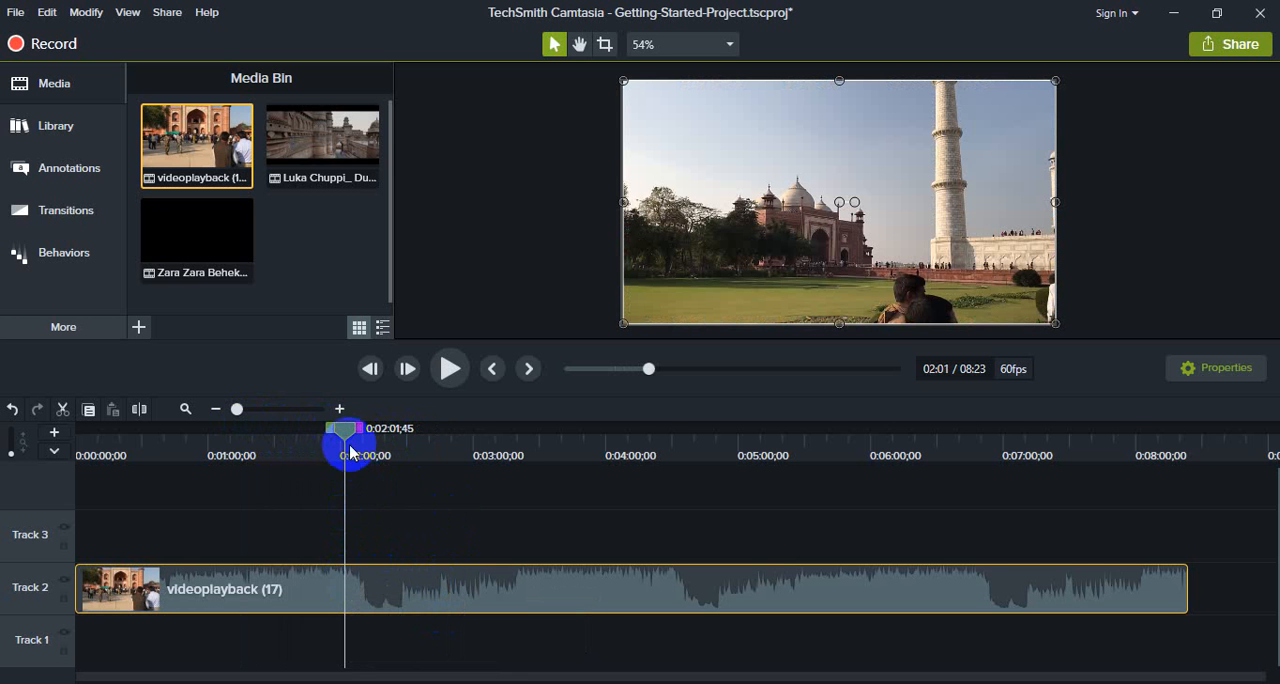
pyautogui.moveTo(343, 432); pyautogui.dragTo(358, 432)
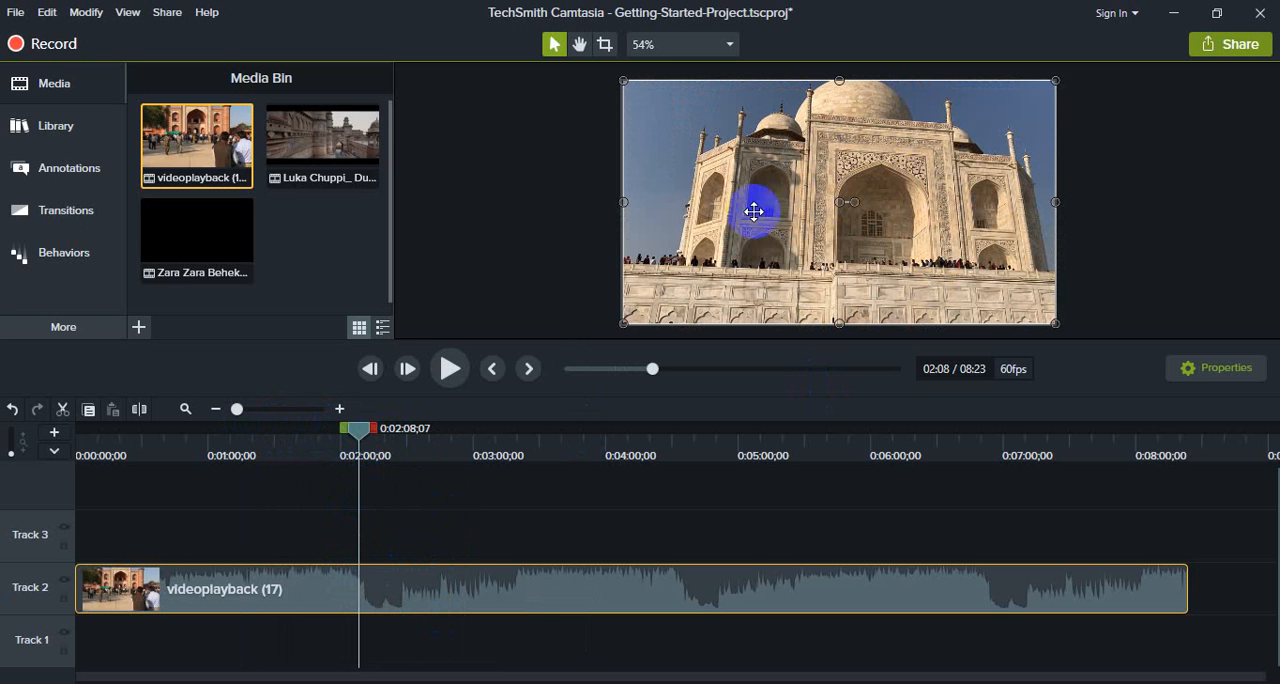
pyautogui.moveTo(360, 436)
pyautogui.mouseDown()
pyautogui.moveTo(386, 430)
pyautogui.moveTo(366, 432)
pyautogui.mouseUp()
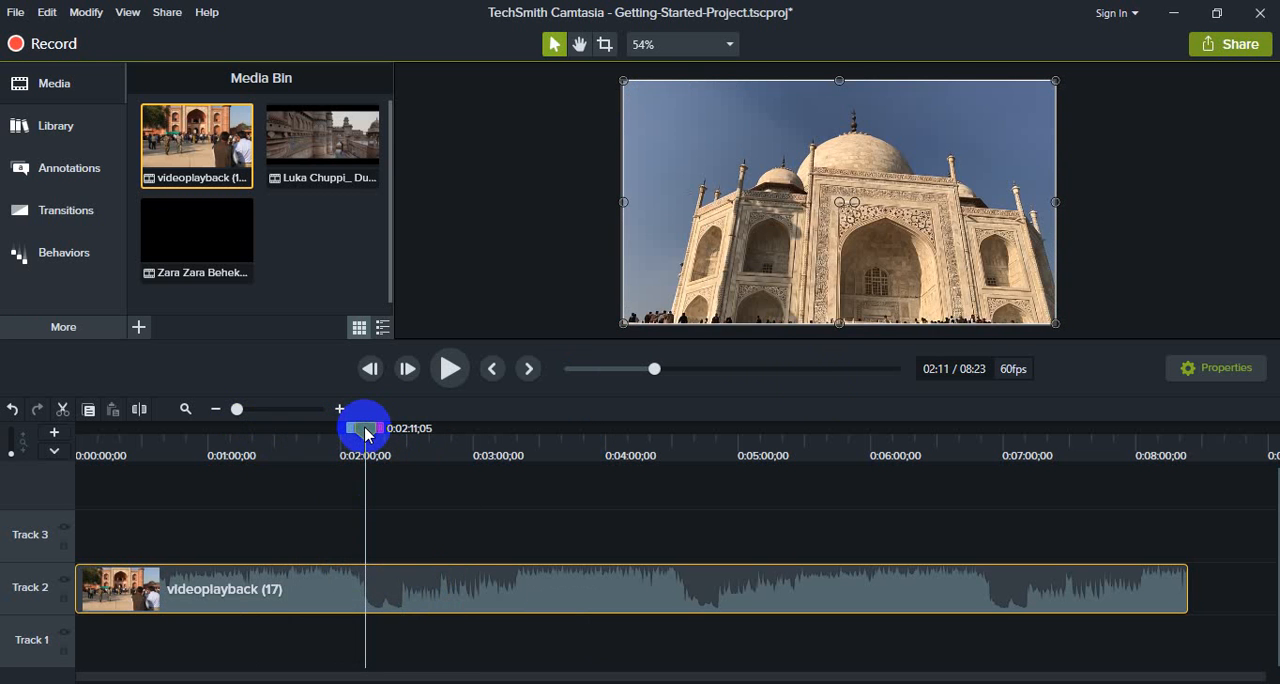
pyautogui.click(140, 409)
pyautogui.click(356, 537)
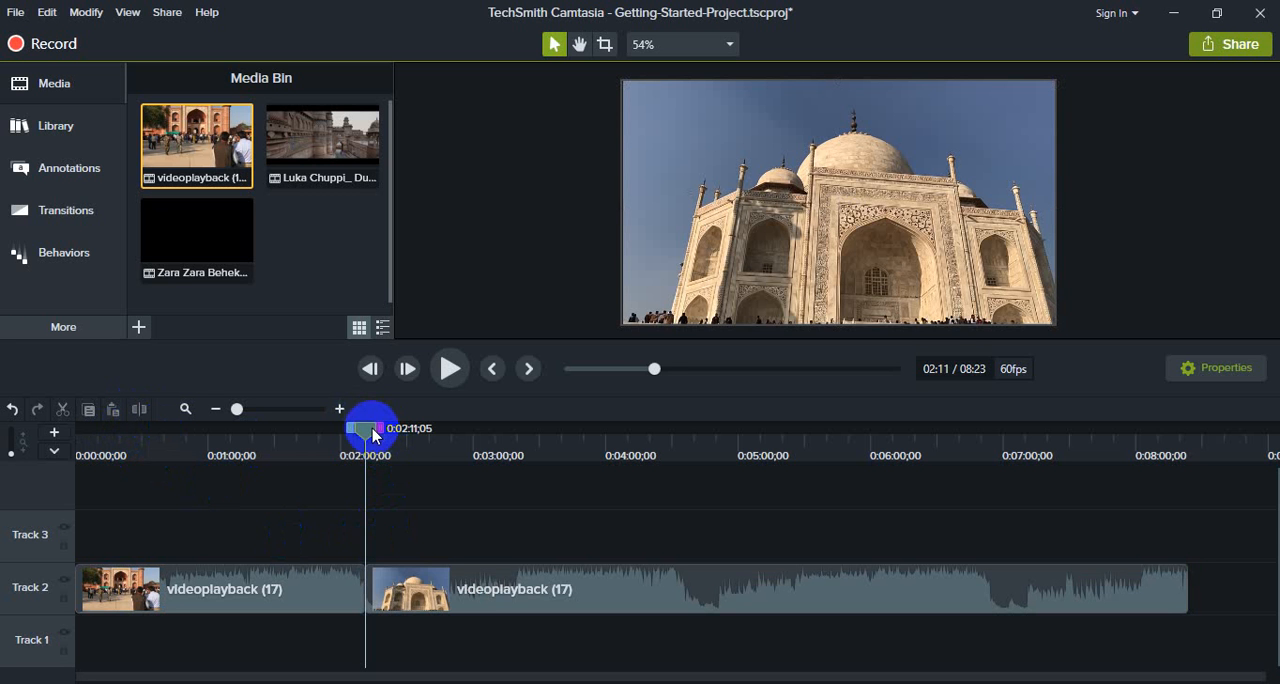
# - Split the second Track 2 segment at 0:02:49;19 and delete the section between the two cuts
pyautogui.moveTo(365, 432); pyautogui.dragTo(448, 437)
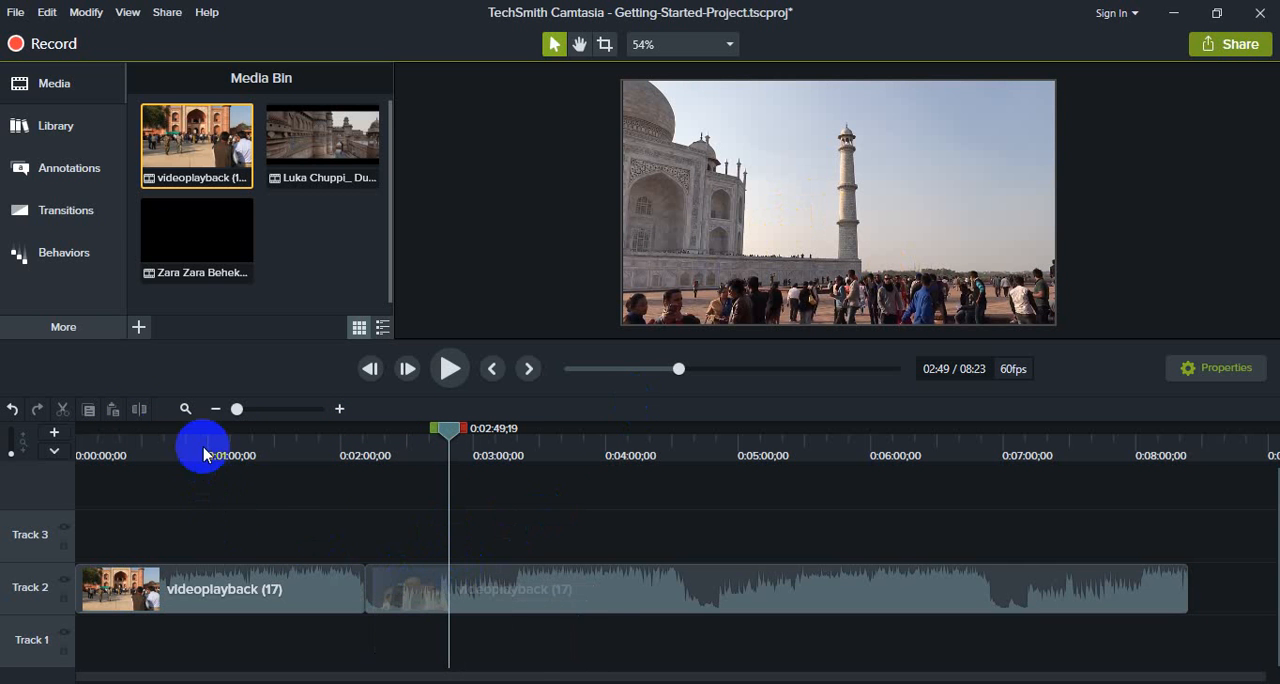
pyautogui.click(471, 586)
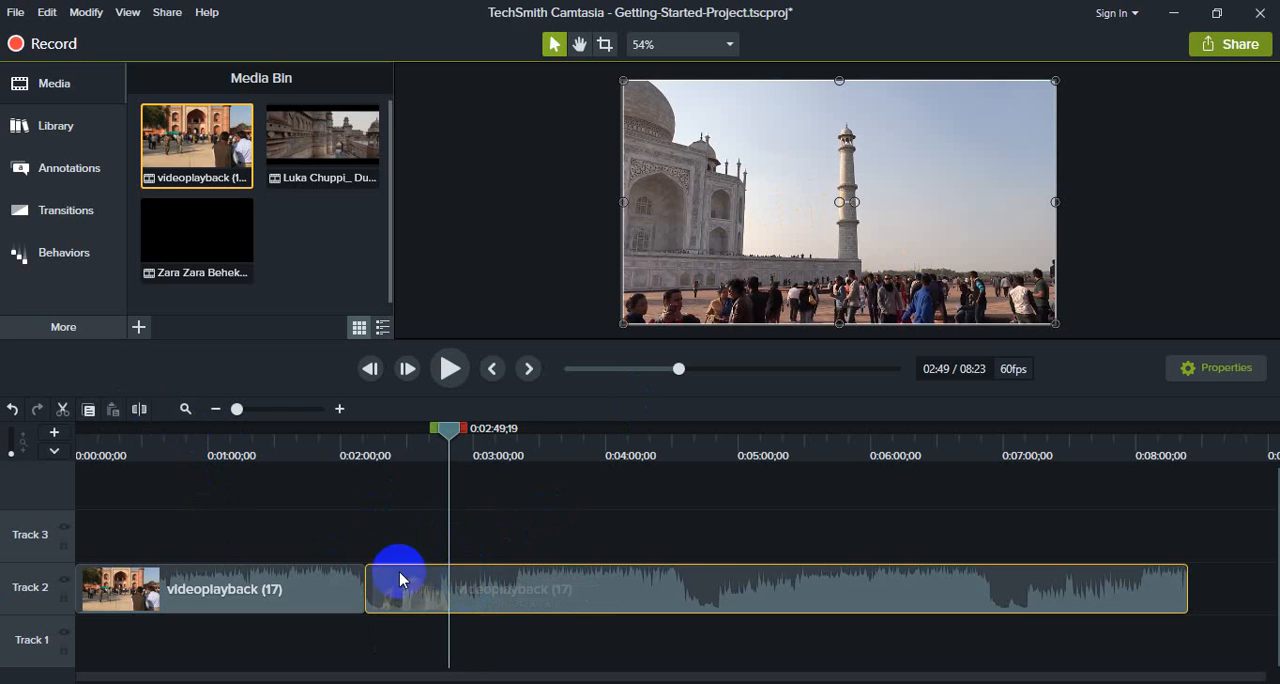
pyautogui.click(140, 412)
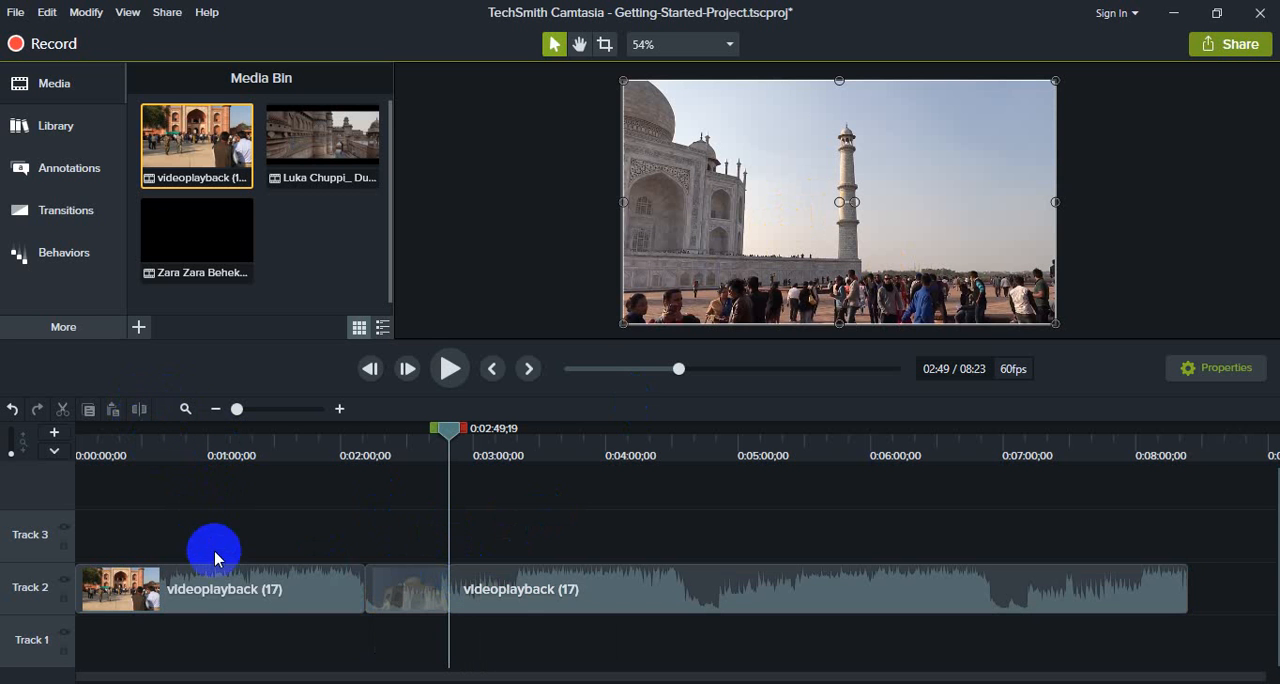
pyautogui.click(403, 592)
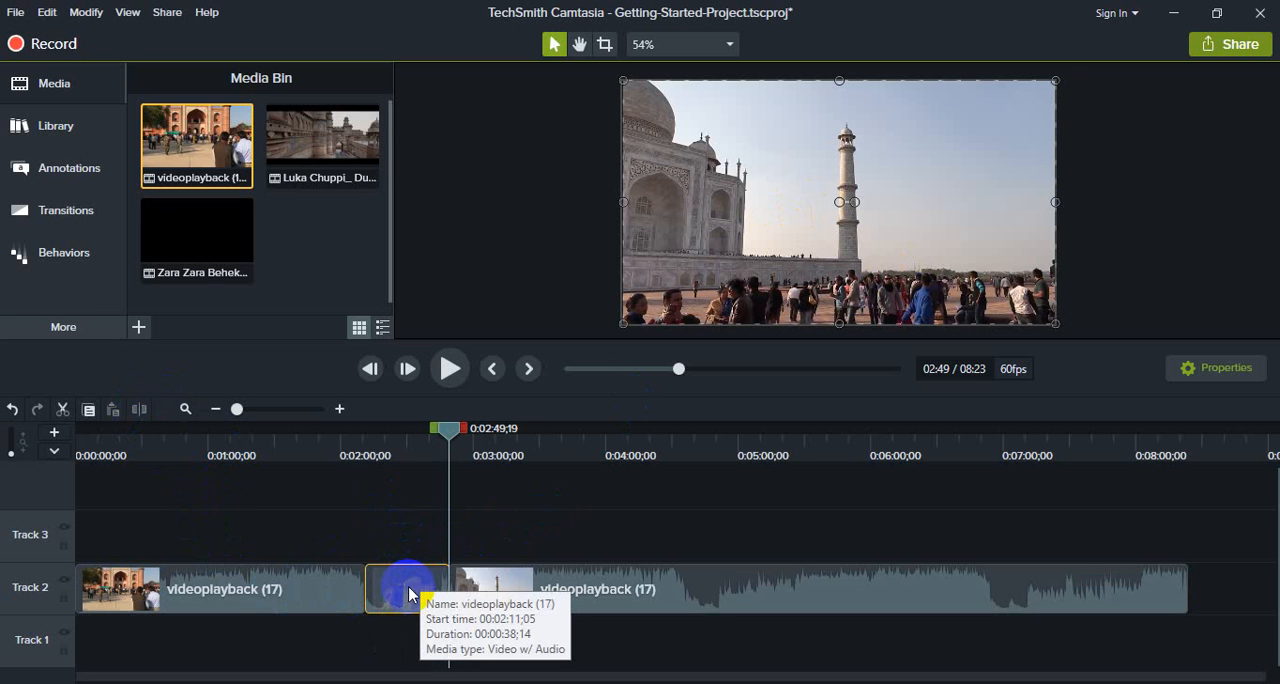
pyautogui.press('Delete')
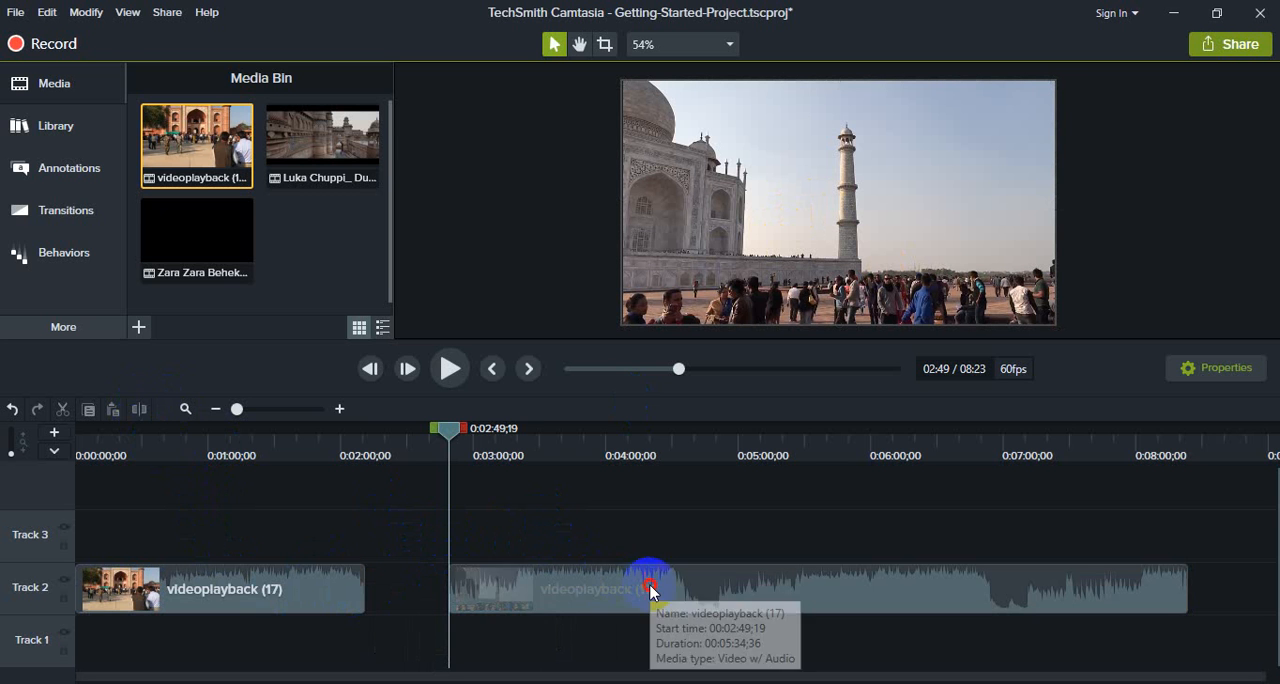
# - Close the gap between the two Track 2 segments, then split the second at 0:06:17;56 and delete the remainder
pyautogui.moveTo(651, 586); pyautogui.dragTo(500, 596)
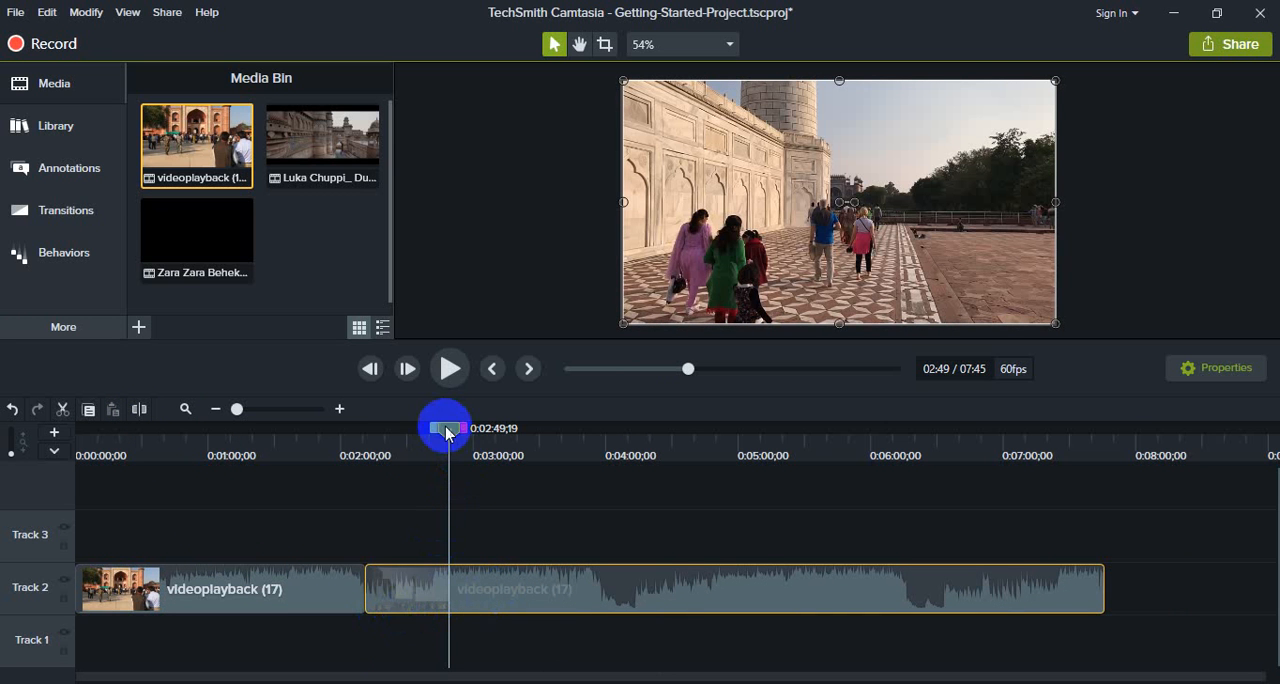
pyautogui.moveTo(446, 428); pyautogui.dragTo(905, 512)
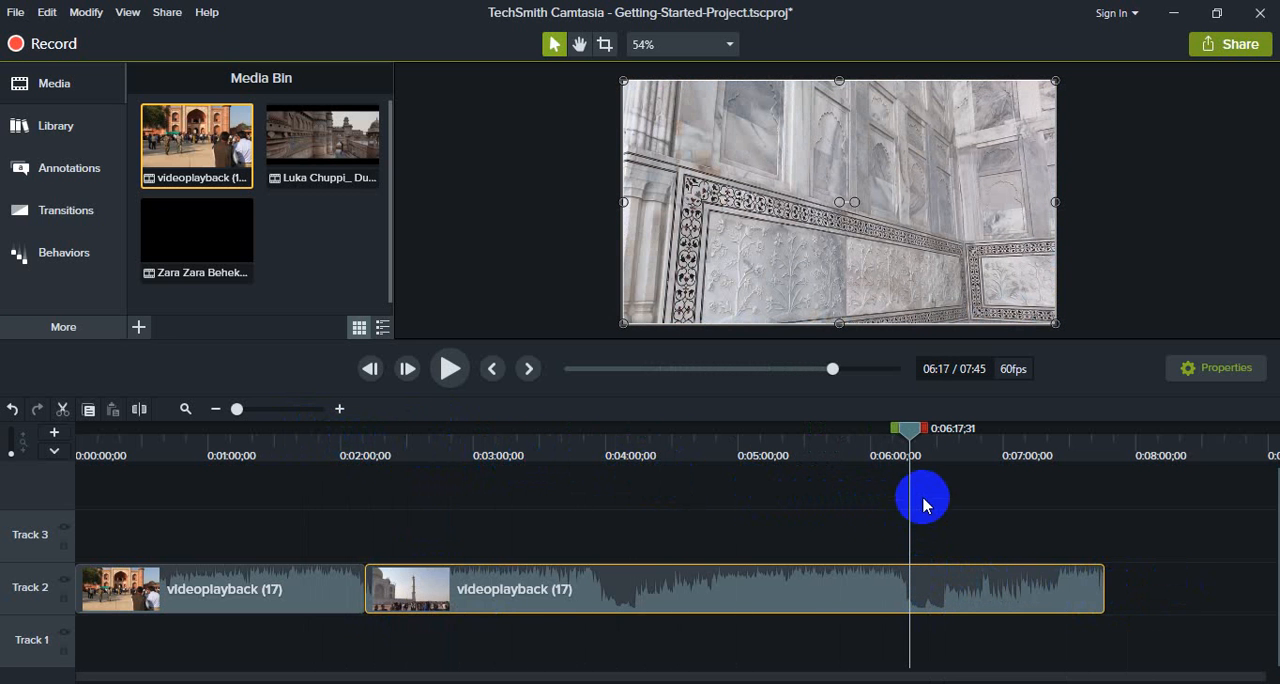
pyautogui.moveTo(909, 434)
pyautogui.mouseDown()
pyautogui.moveTo(894, 429)
pyautogui.moveTo(910, 436)
pyautogui.mouseUp()
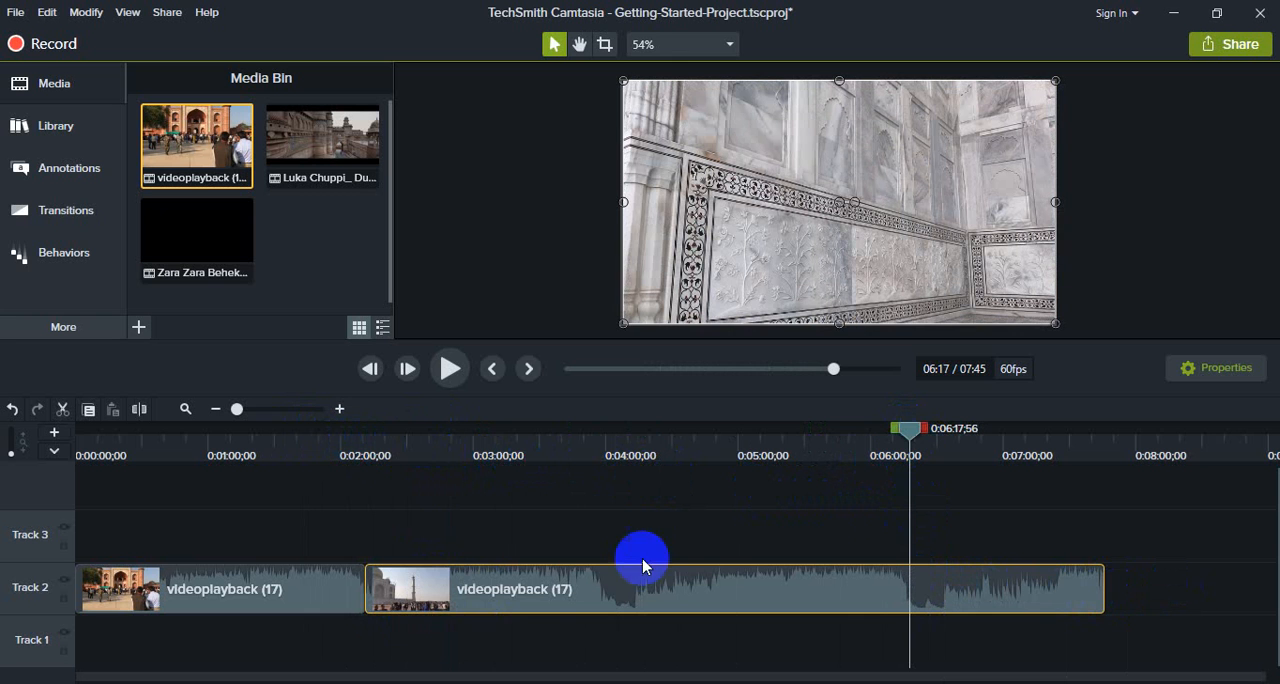
pyautogui.click(141, 410)
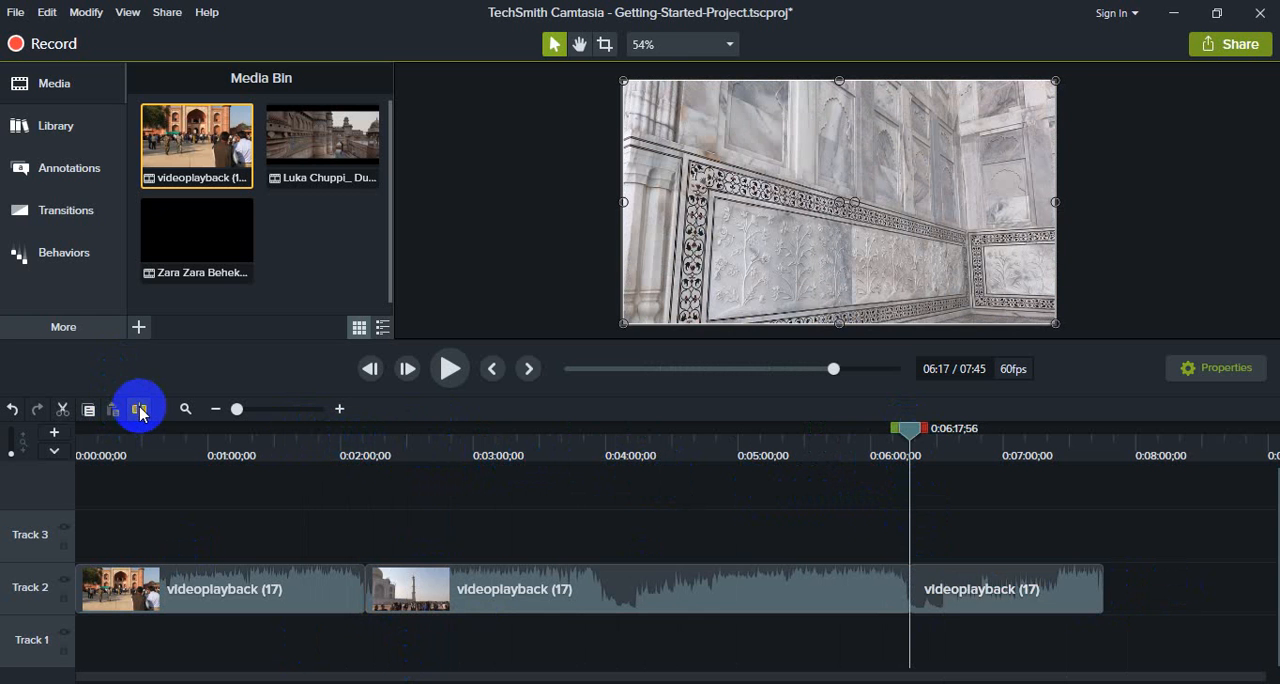
pyautogui.click(1005, 600)
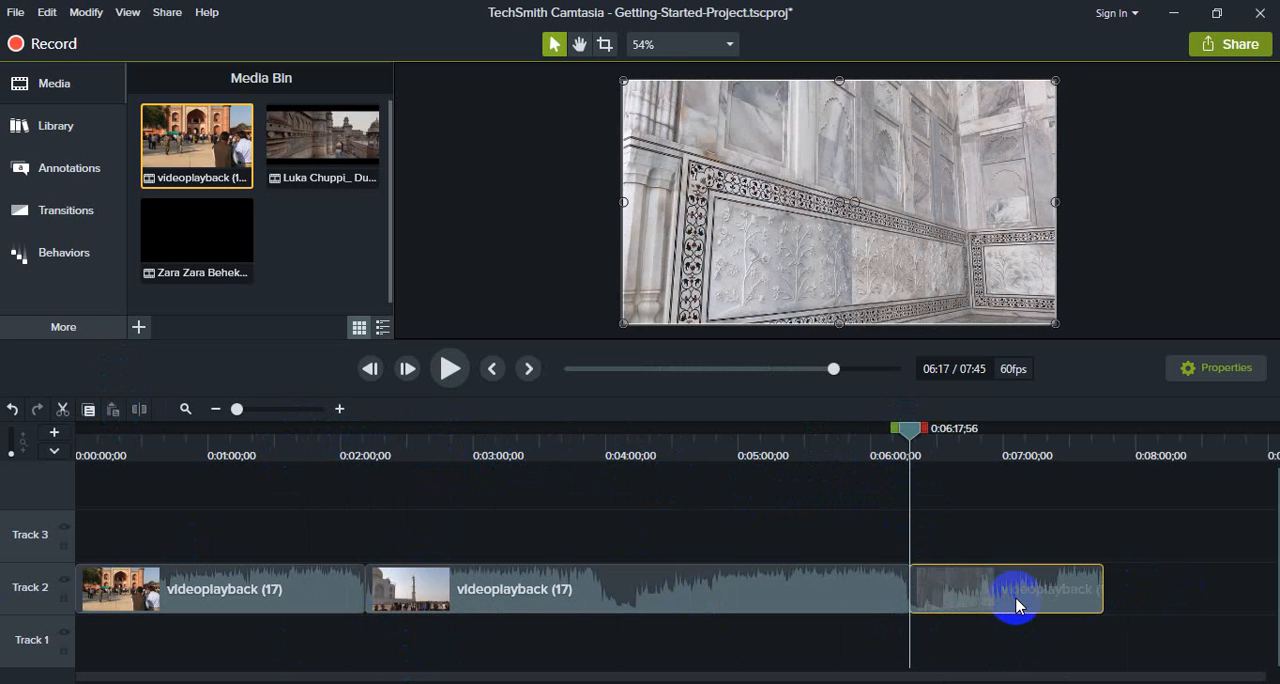
pyautogui.press('Delete')
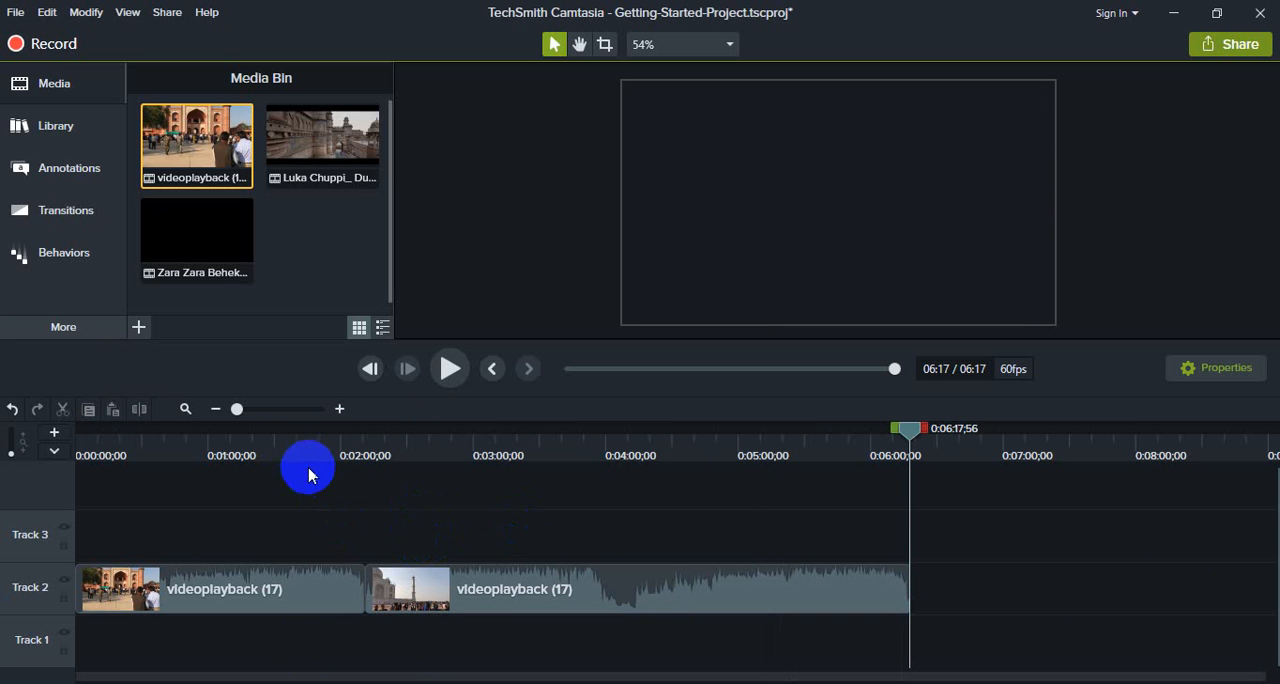
# - Place the Zara Zara Behekta Hai video near the start of Track 3 and split it at 0:02:00;40 and 0:02:38;29
pyautogui.moveTo(188, 229); pyautogui.dragTo(118, 524)
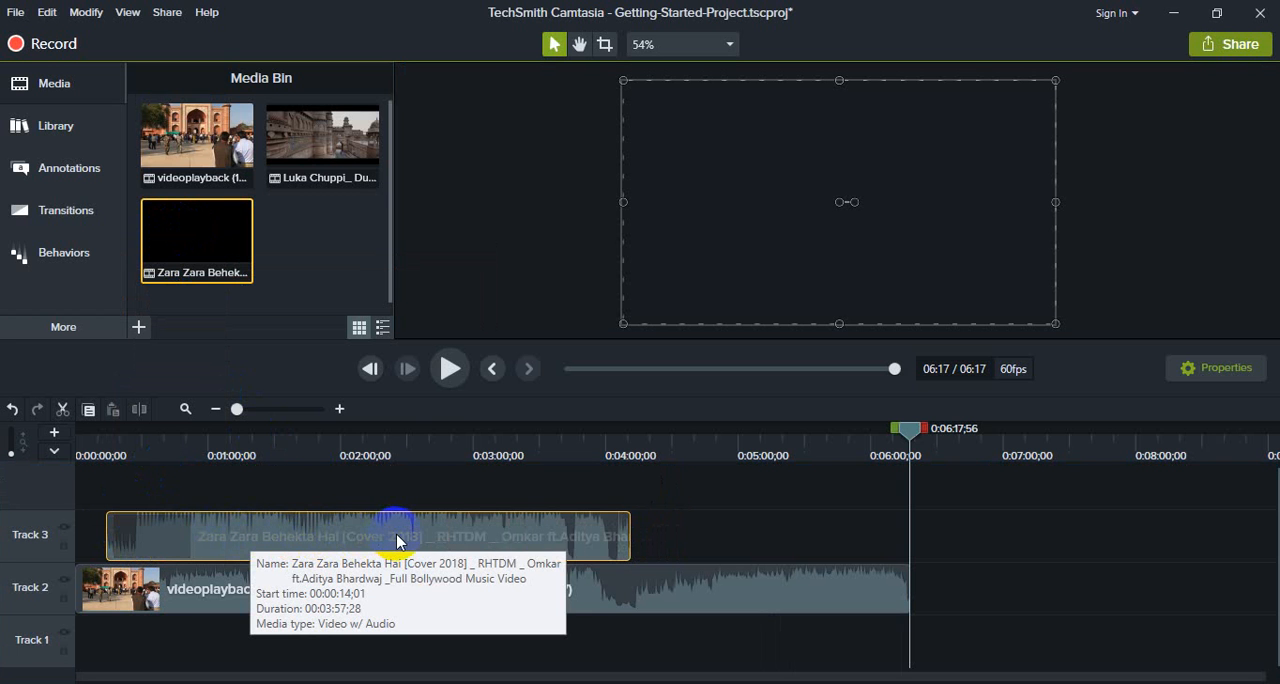
pyautogui.click(306, 452)
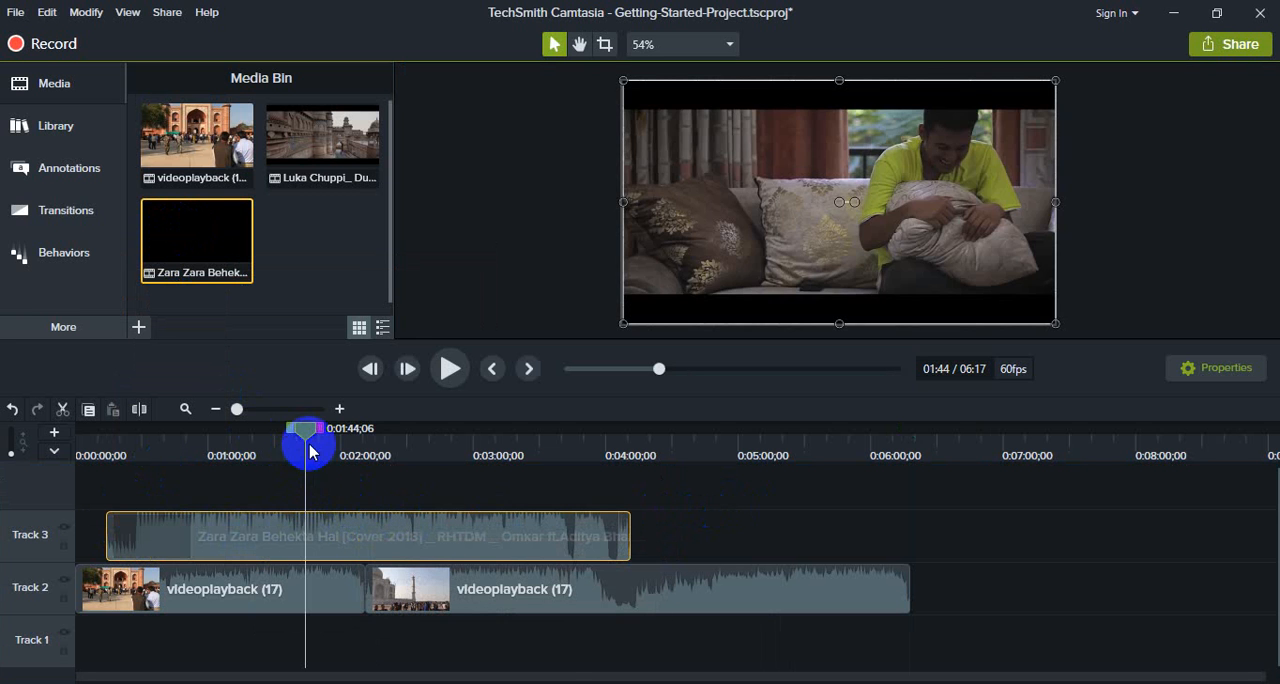
pyautogui.moveTo(309, 440); pyautogui.dragTo(341, 440)
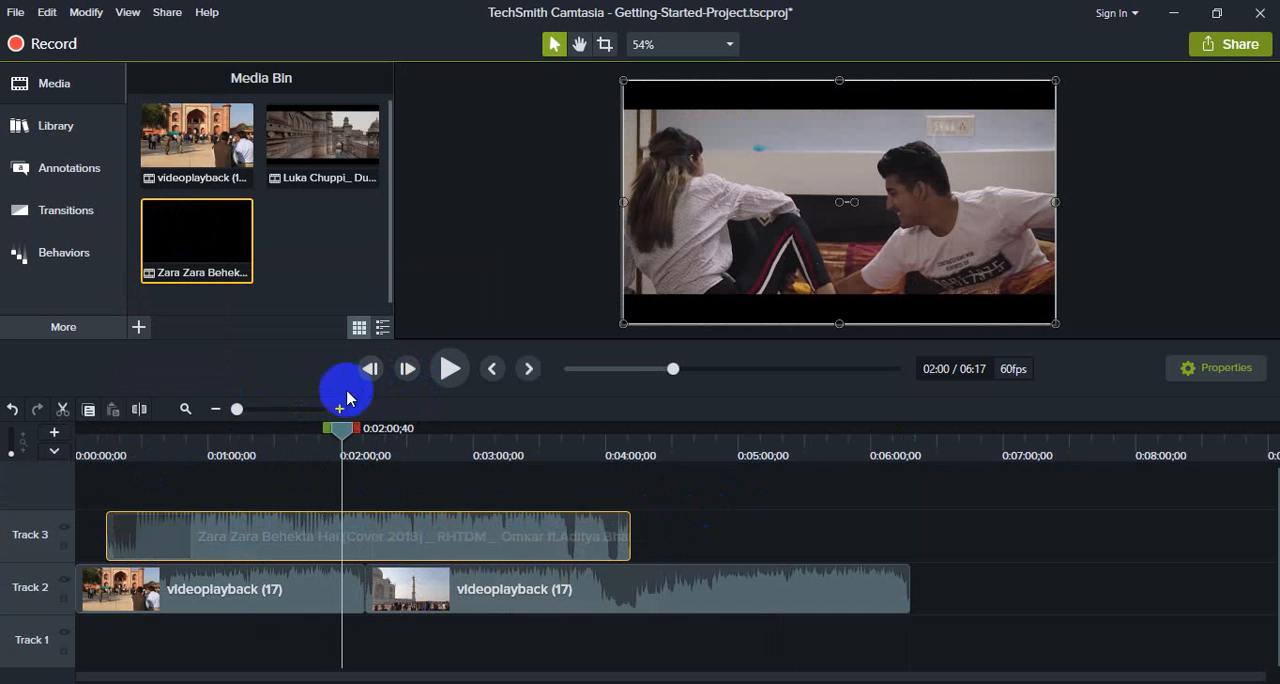
pyautogui.click(139, 409)
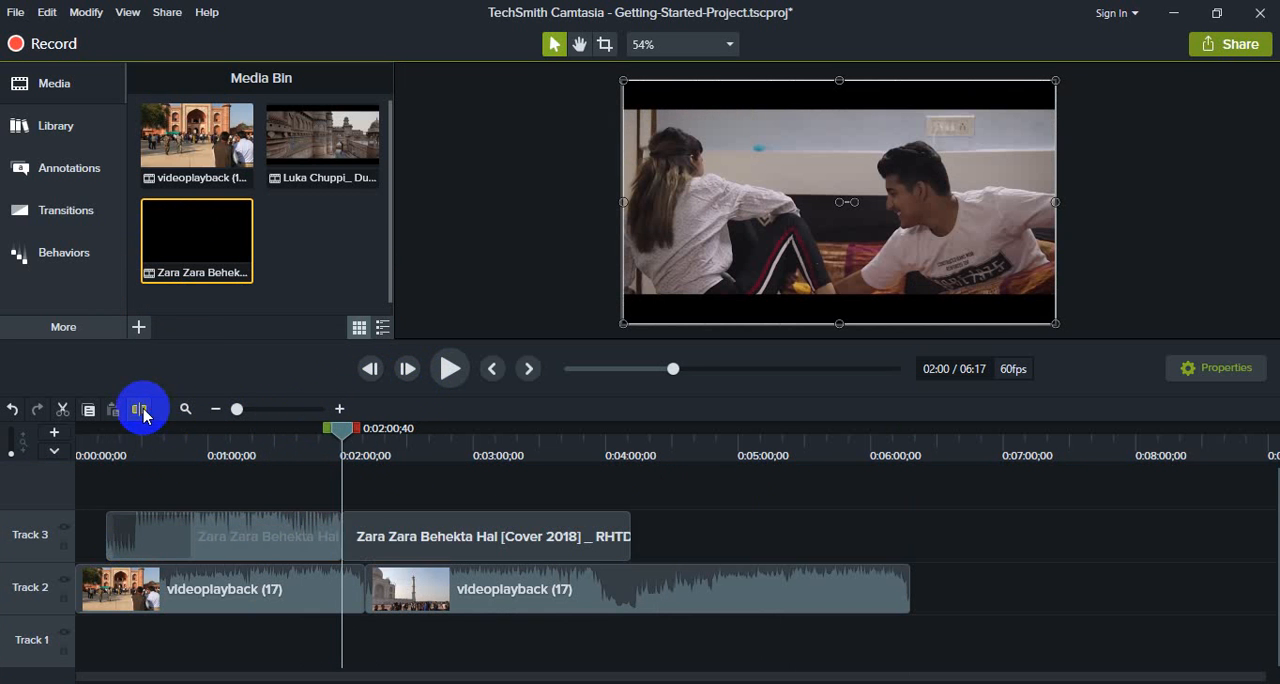
pyautogui.moveTo(345, 432); pyautogui.dragTo(430, 438)
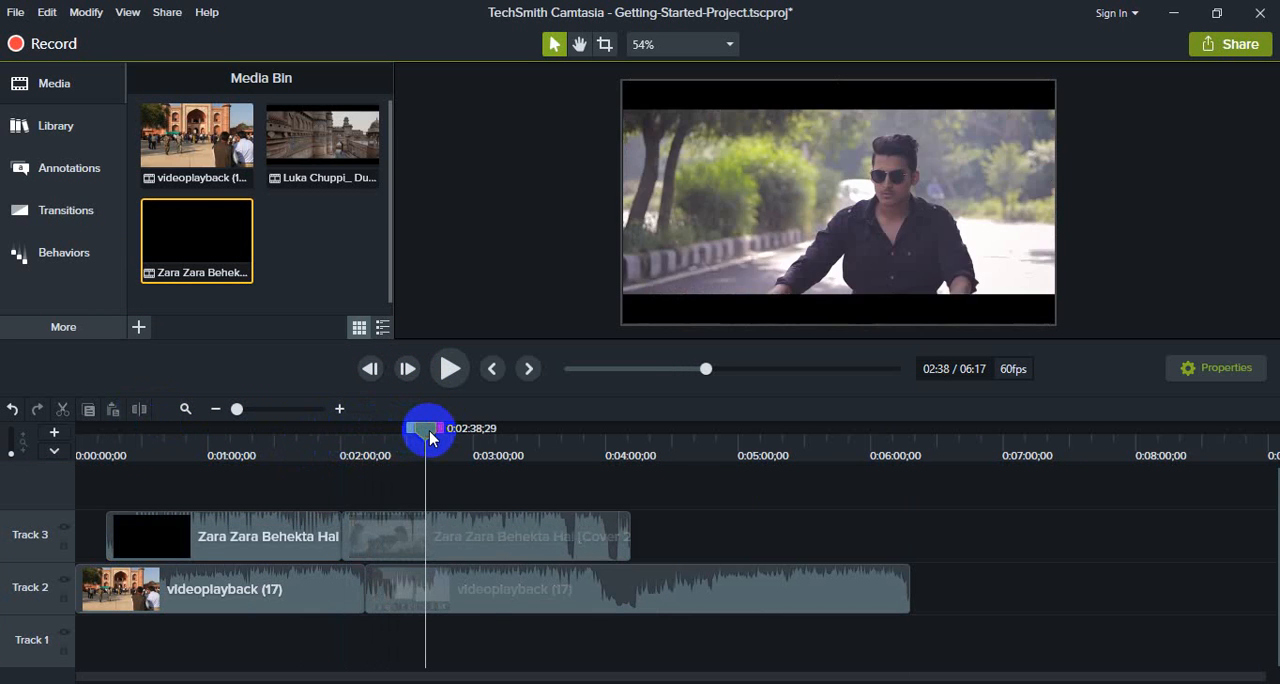
pyautogui.click(463, 531)
pyautogui.click(140, 410)
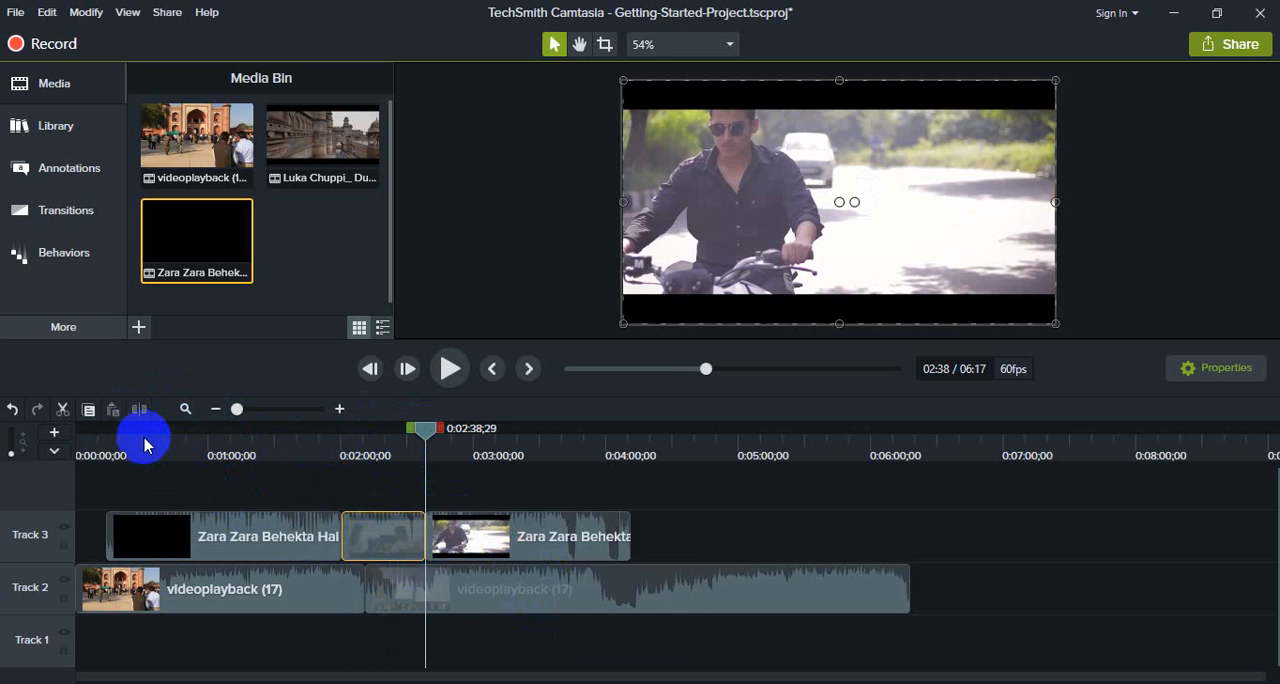
# - Split the second videoplayback (17) segment on Track 2 at 0:03:46;28 and shift its latter part about a minute later
pyautogui.click(551, 592)
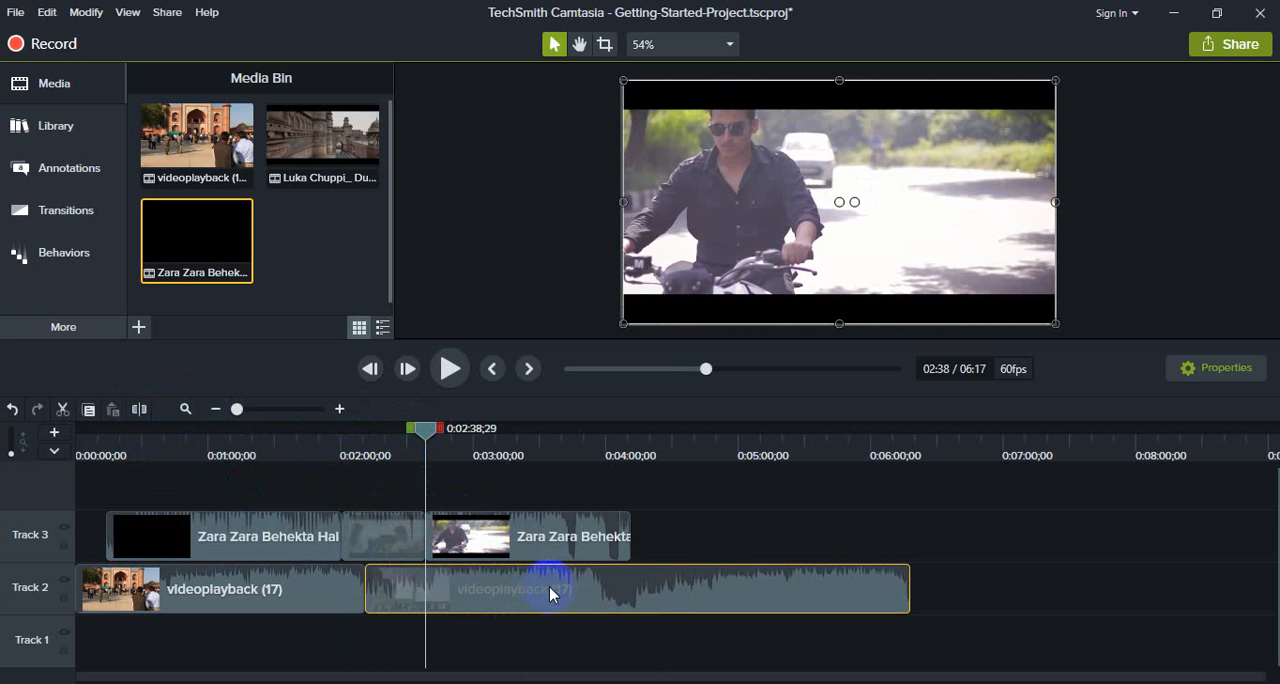
pyautogui.moveTo(430, 437); pyautogui.dragTo(577, 454)
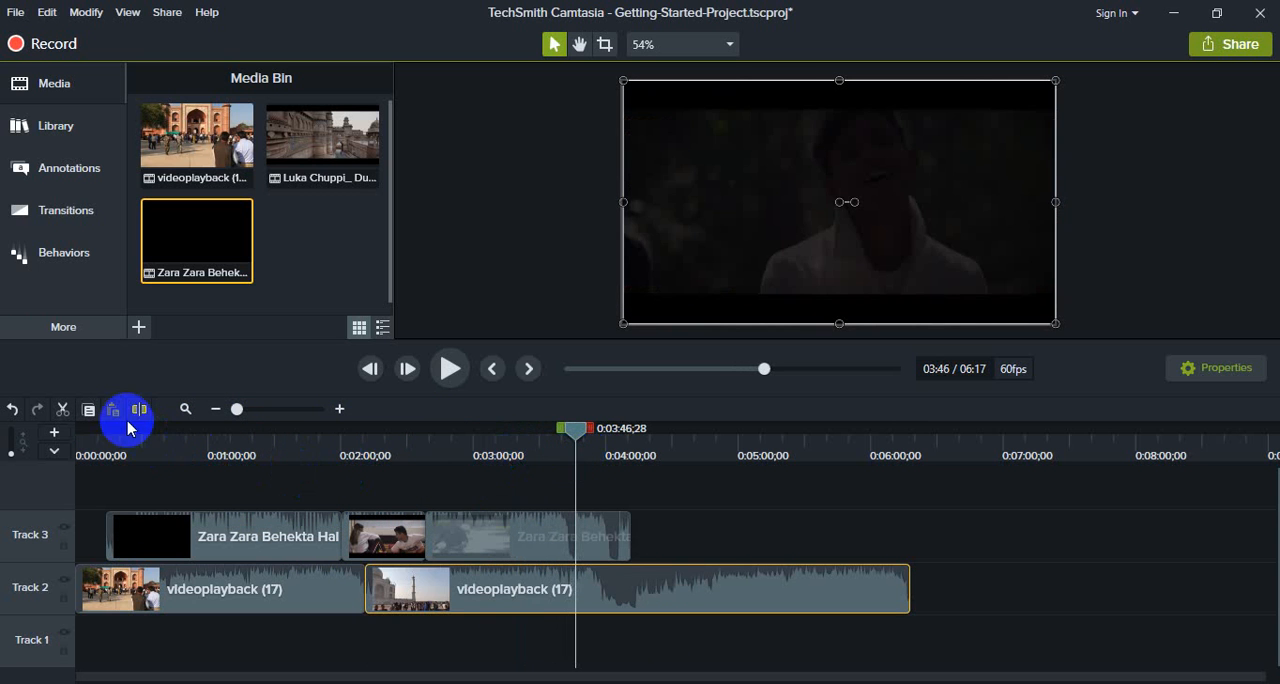
pyautogui.click(138, 411)
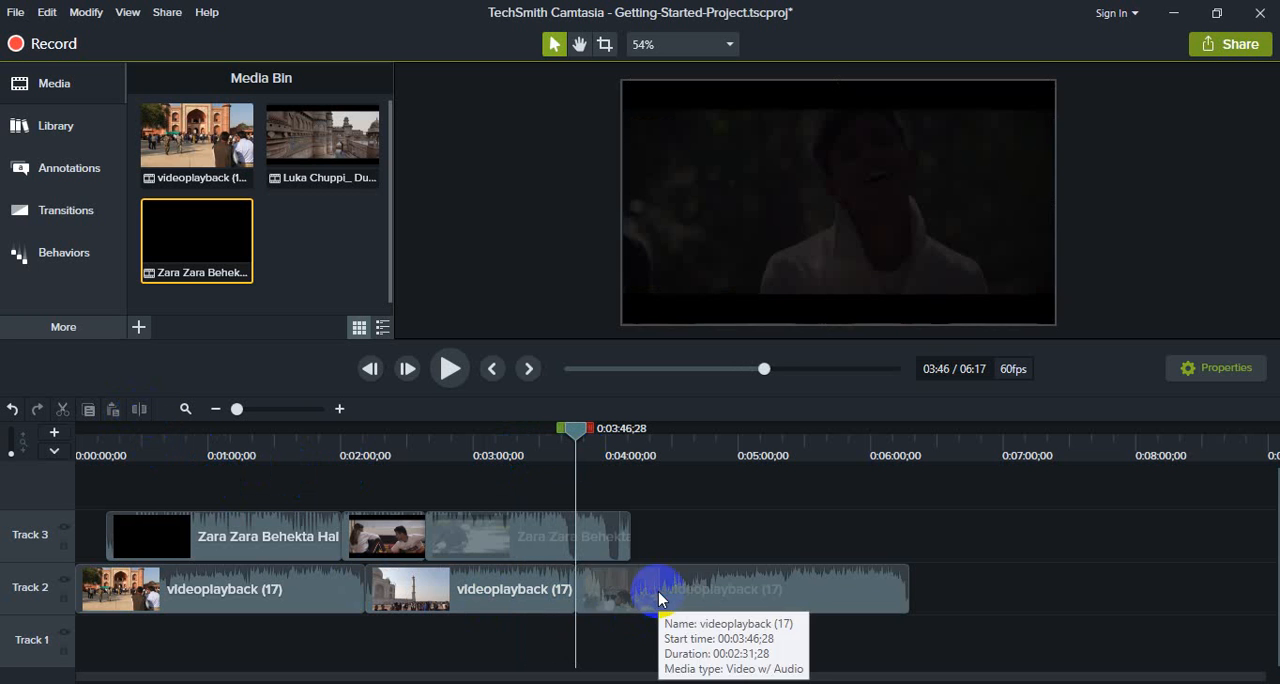
pyautogui.moveTo(658, 591); pyautogui.dragTo(803, 589)
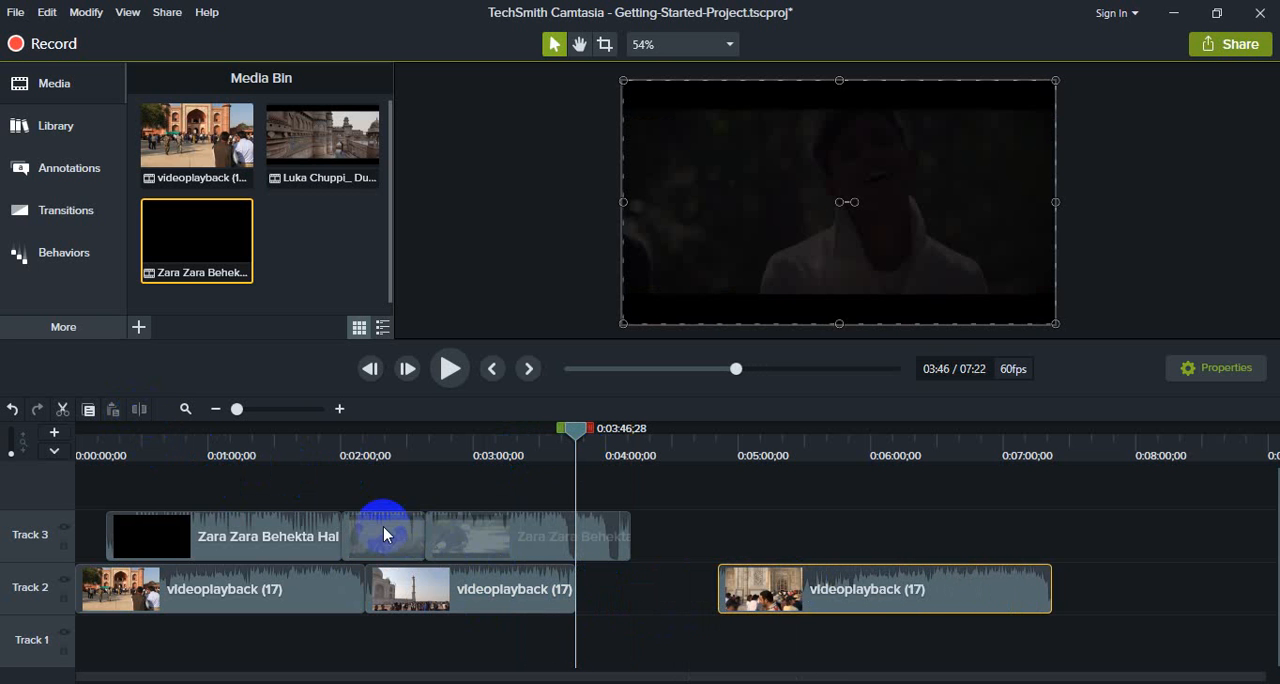
# - Insert the middle Zara Zara segment into Track 2 at 0:03:46;28 and butt the last videoplayback (17) segment against its end
pyautogui.moveTo(384, 528); pyautogui.dragTo(614, 573)
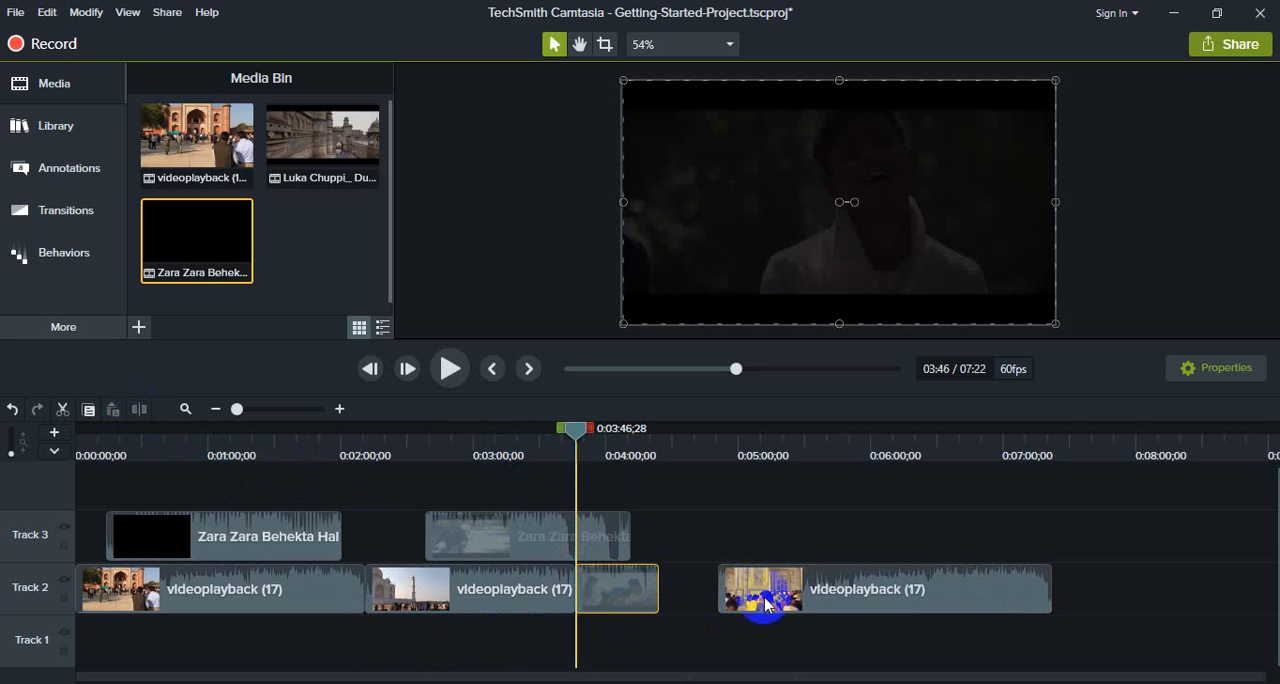
pyautogui.moveTo(766, 604)
pyautogui.mouseDown()
pyautogui.moveTo(851, 586)
pyautogui.moveTo(786, 589)
pyautogui.mouseUp()
pyautogui.click(396, 575)
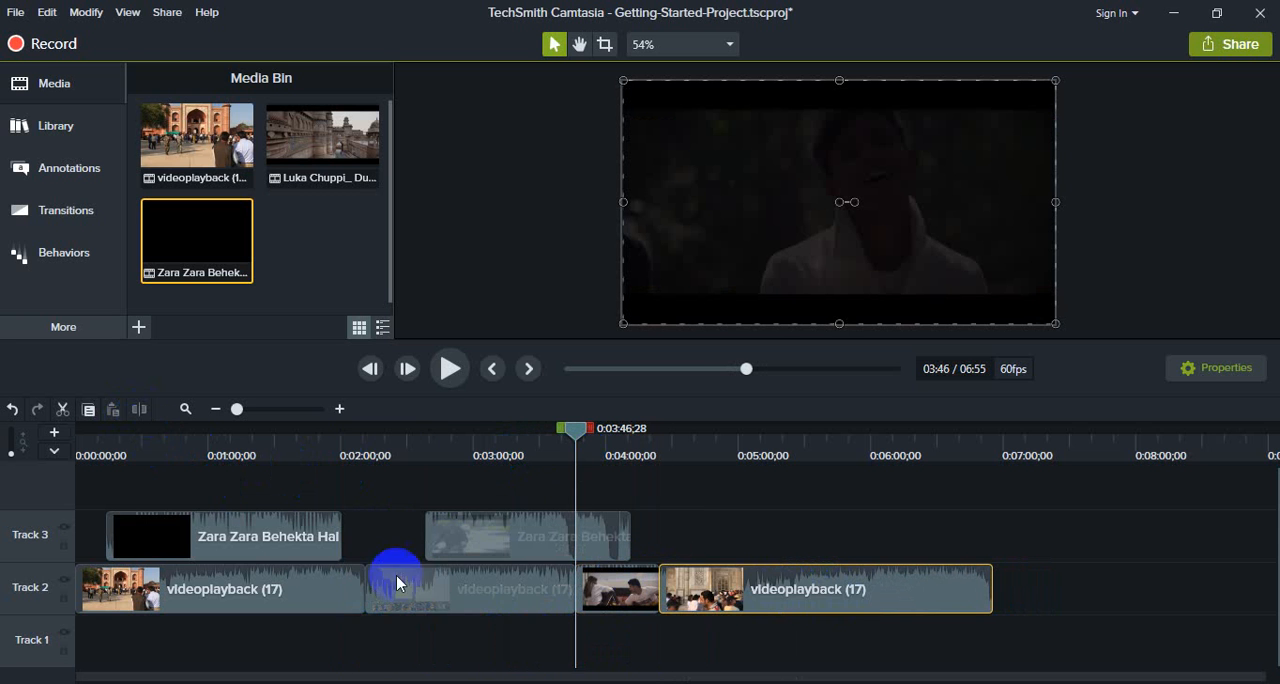
# - Move the last Zara Zara segment on Track 3 past the end of the Track 2 footage and scrub to 0:05:22;56
pyautogui.moveTo(579, 440); pyautogui.dragTo(551, 509)
pyautogui.click(569, 532)
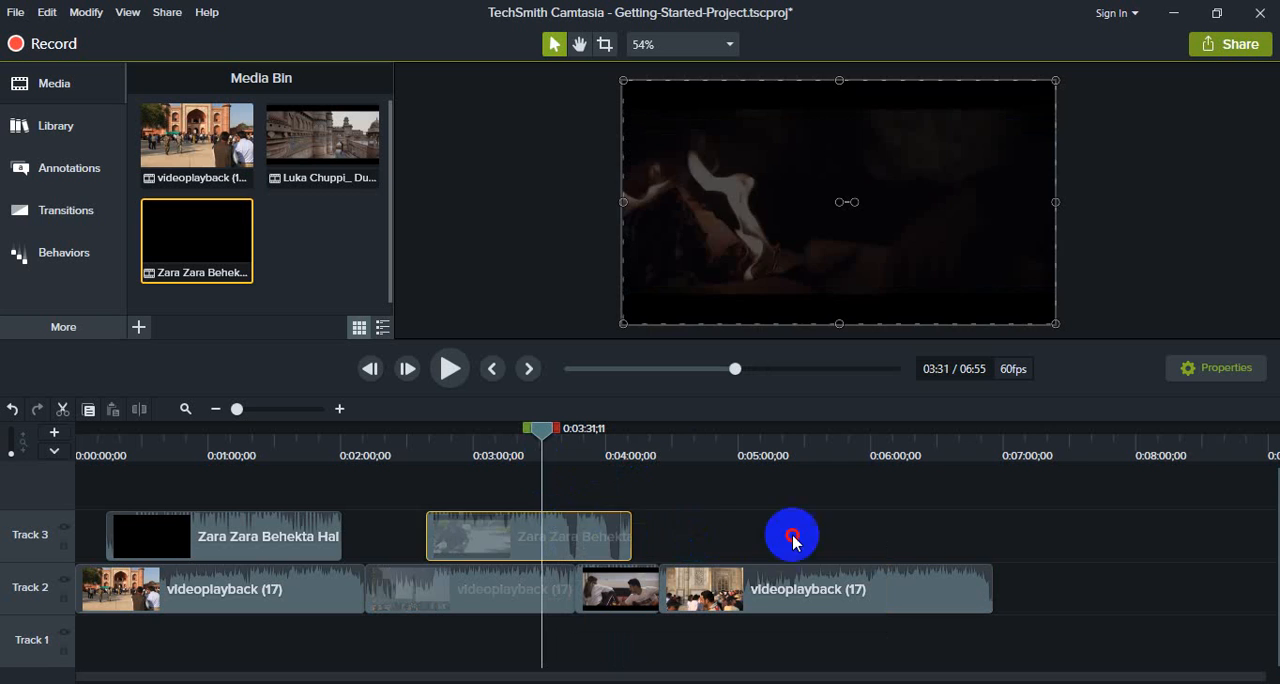
pyautogui.moveTo(792, 540); pyautogui.dragTo(1200, 531)
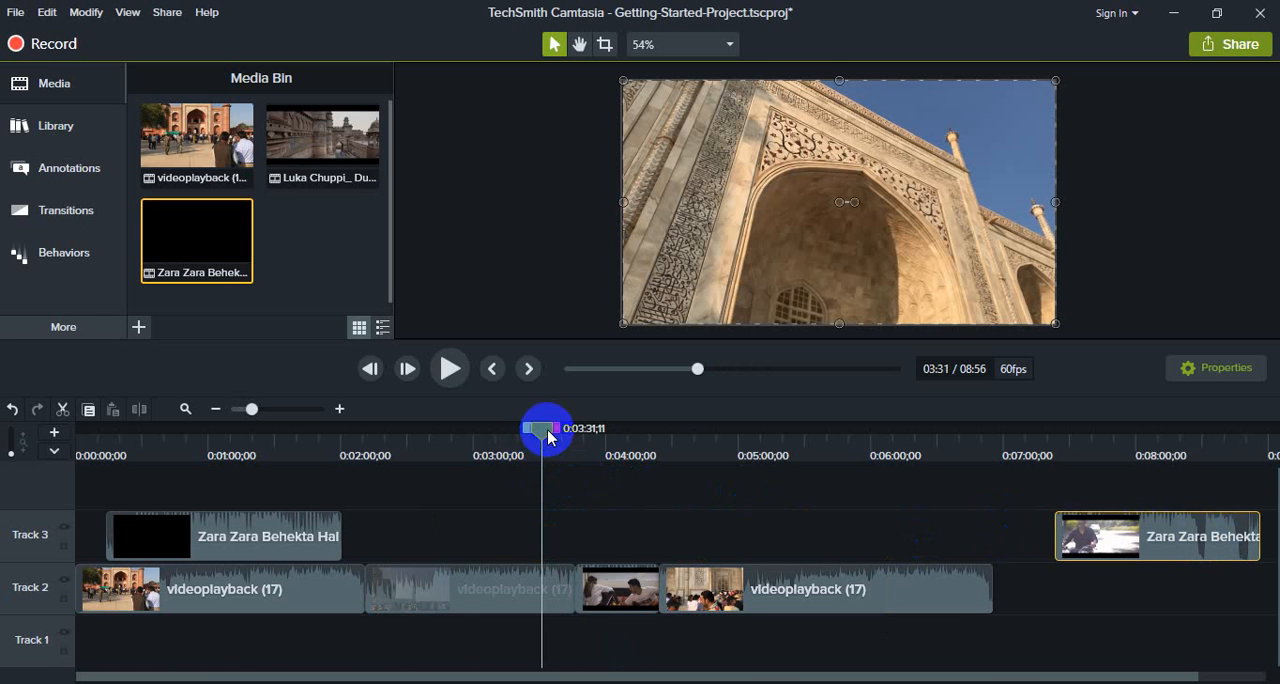
pyautogui.moveTo(548, 437); pyautogui.dragTo(789, 450)
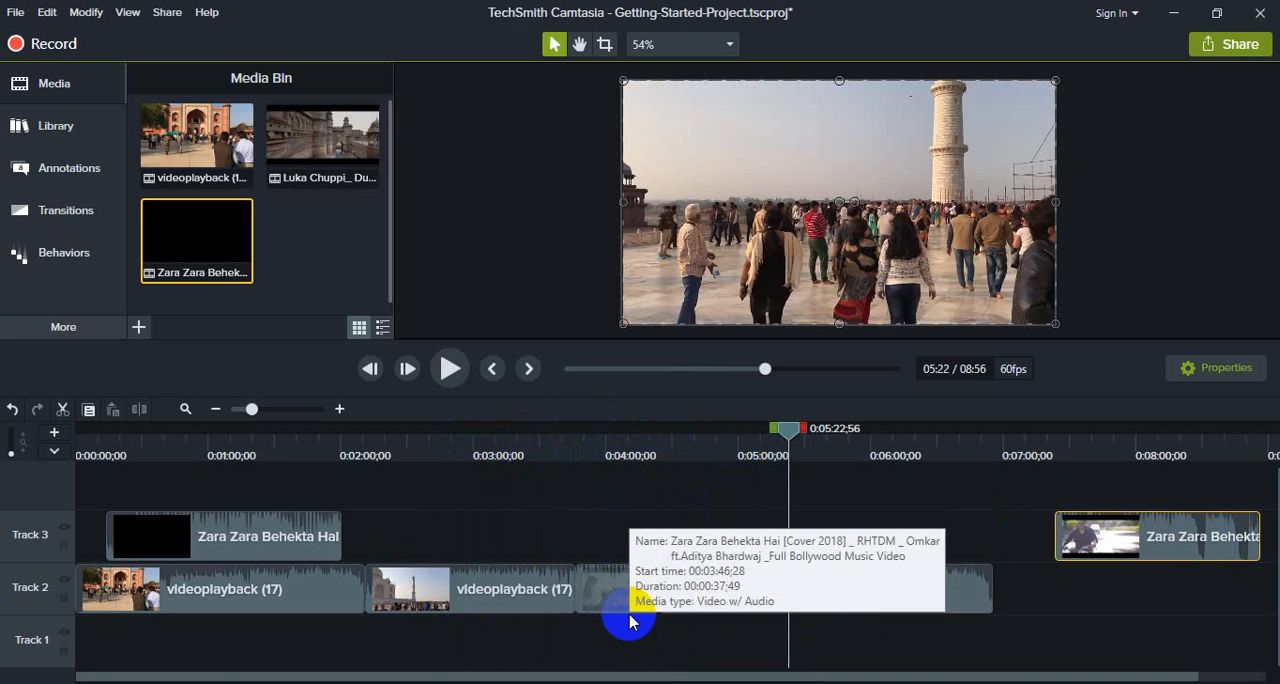
# - Clear the timeline by deleting the Zara Zara segments from Track 3 and all segments from Track 2
pyautogui.moveTo(1169, 534); pyautogui.dragTo(386, 540)
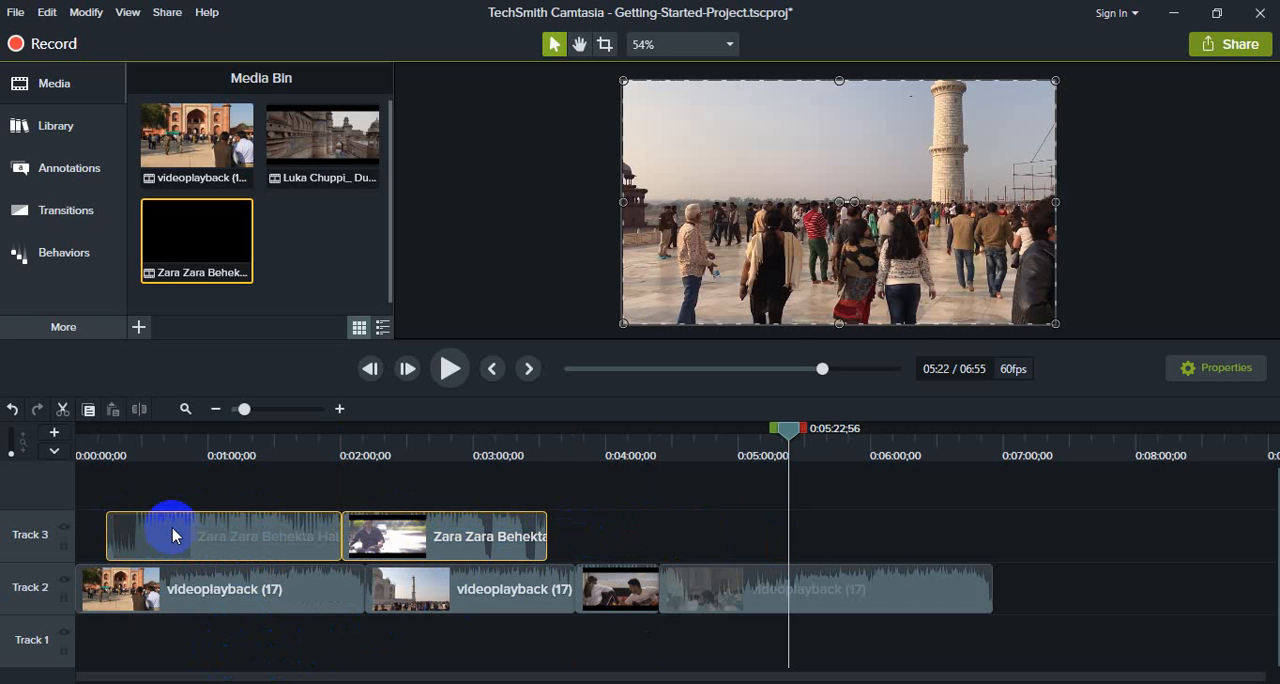
pyautogui.press('Delete')
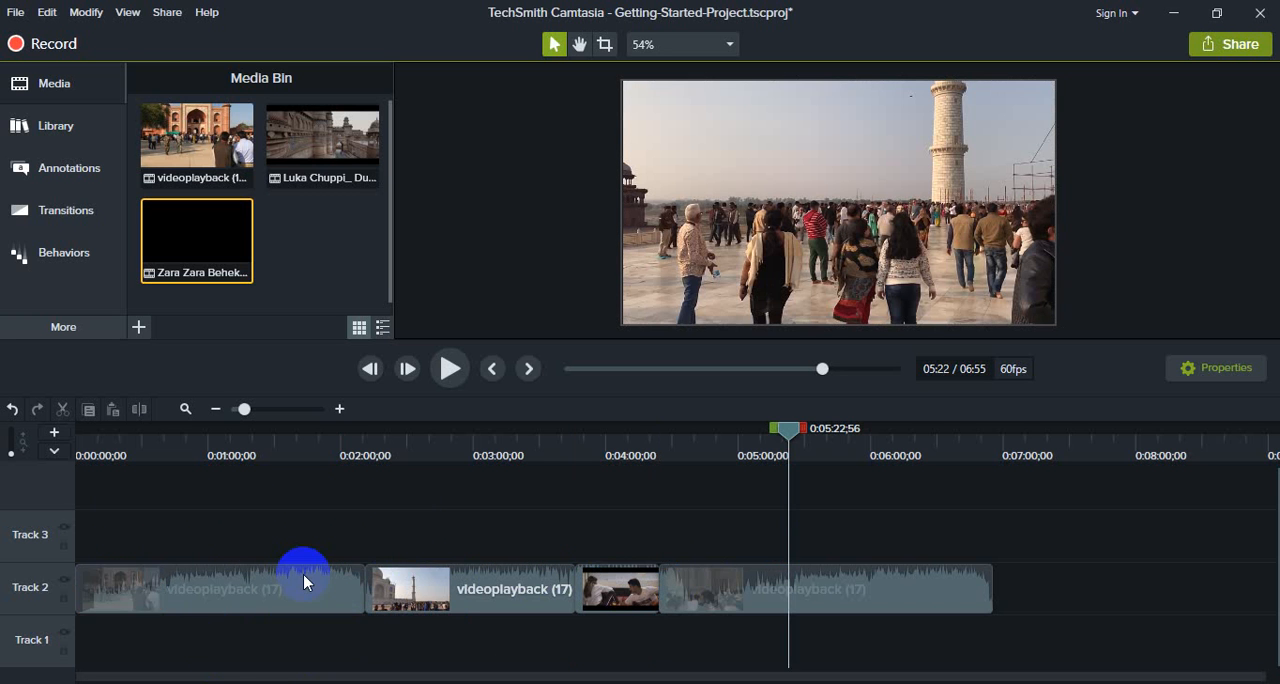
pyautogui.moveTo(1077, 596); pyautogui.dragTo(149, 595)
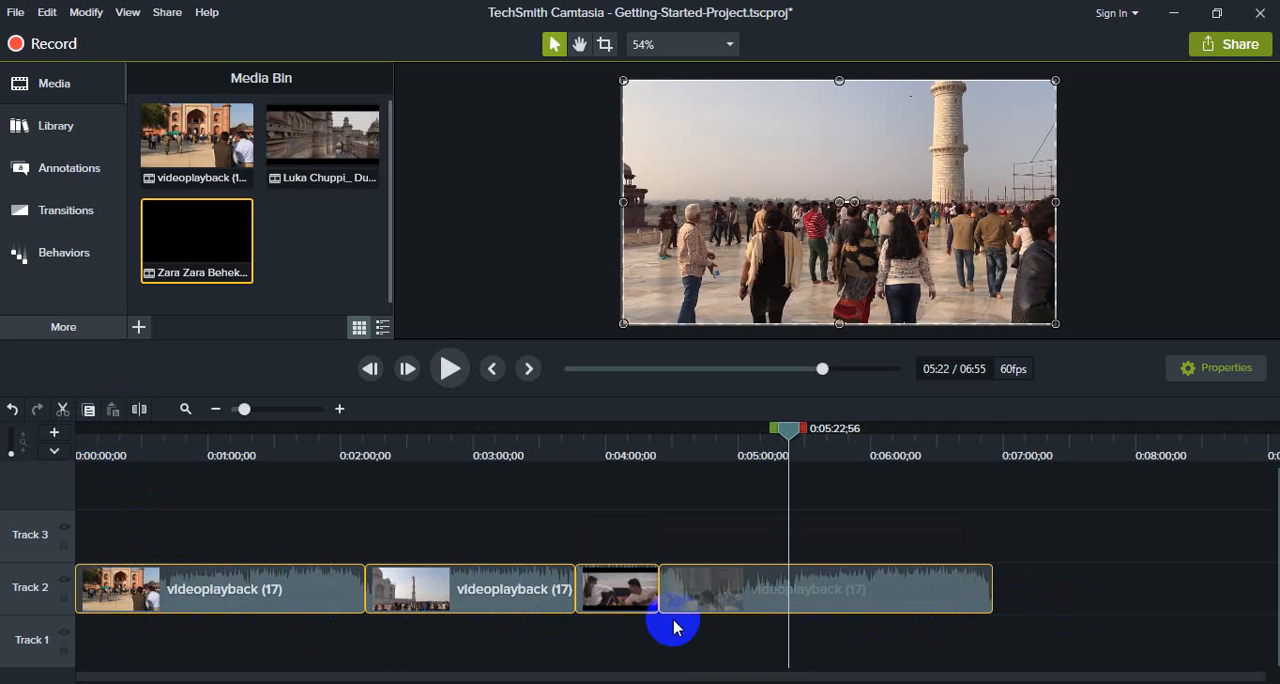
pyautogui.press('Delete')
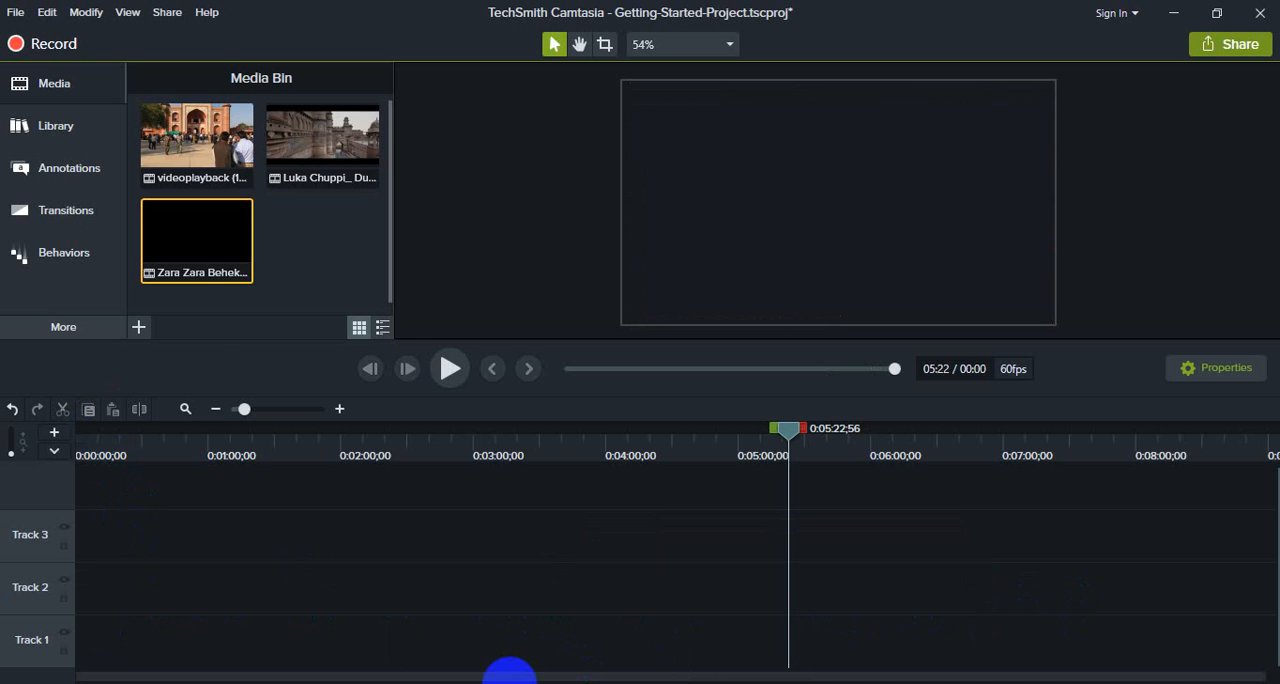
# - Place videoplayback (17) at the start of Track 2 and separate its audio and video
pyautogui.click(195, 140)
pyautogui.moveTo(188, 199); pyautogui.dragTo(54, 605)
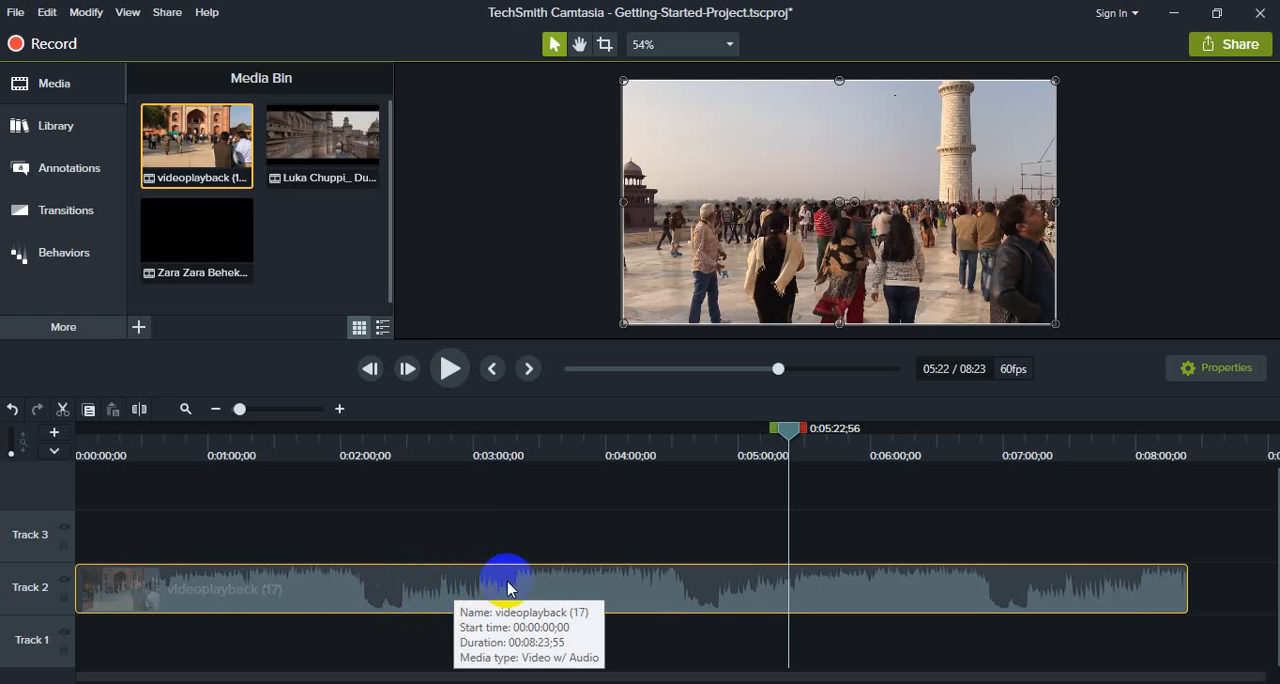
pyautogui.rightClick(557, 589)
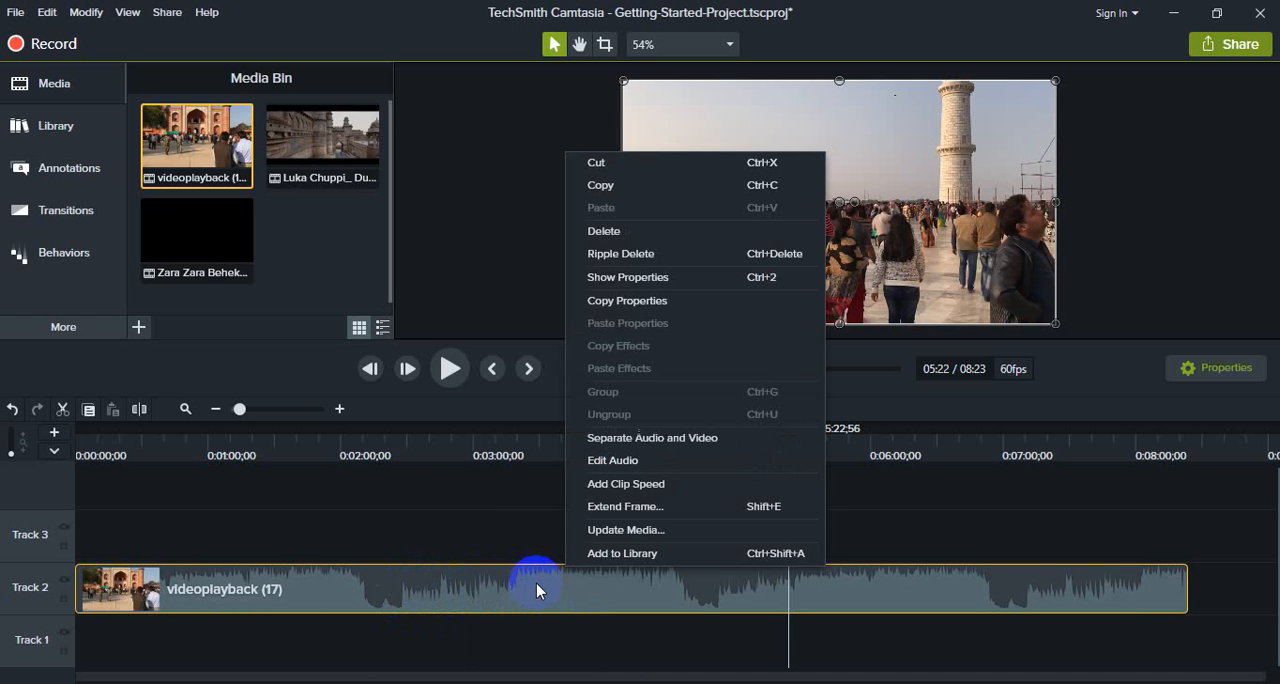
pyautogui.click(665, 443)
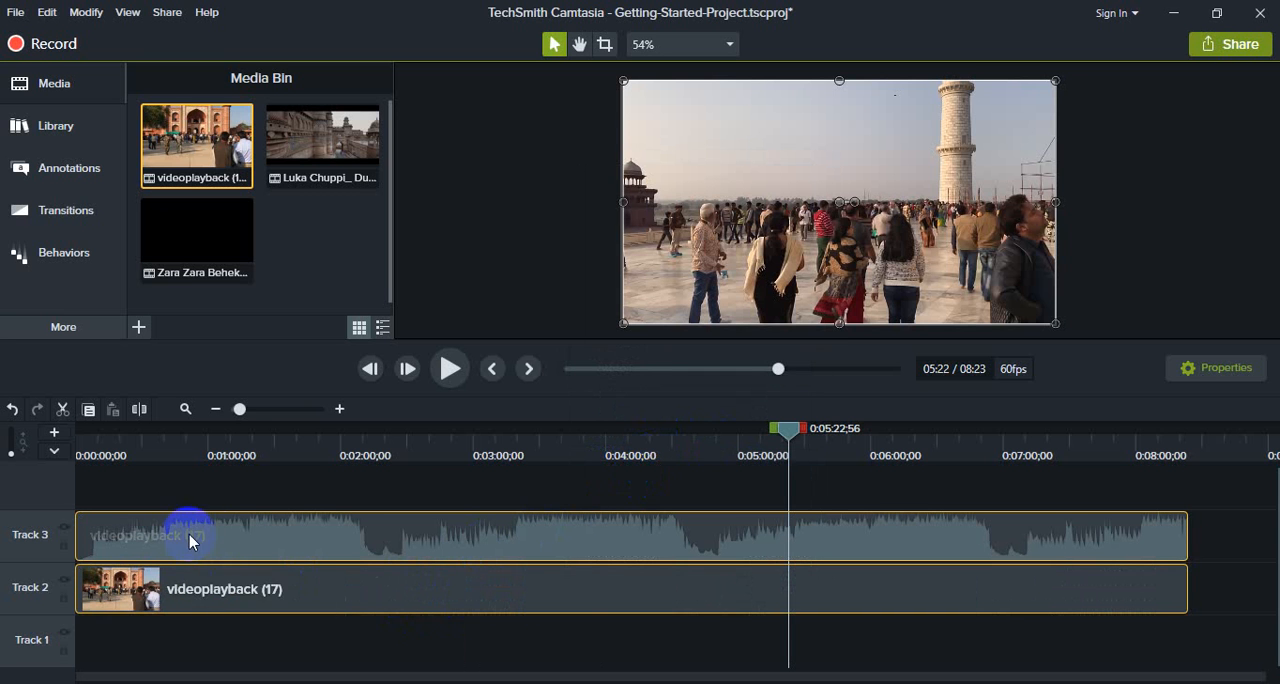
# - Delete the separated videoplayback (17) audio clip from Track 3, keeping the video clip on Track 2
pyautogui.click(507, 535)
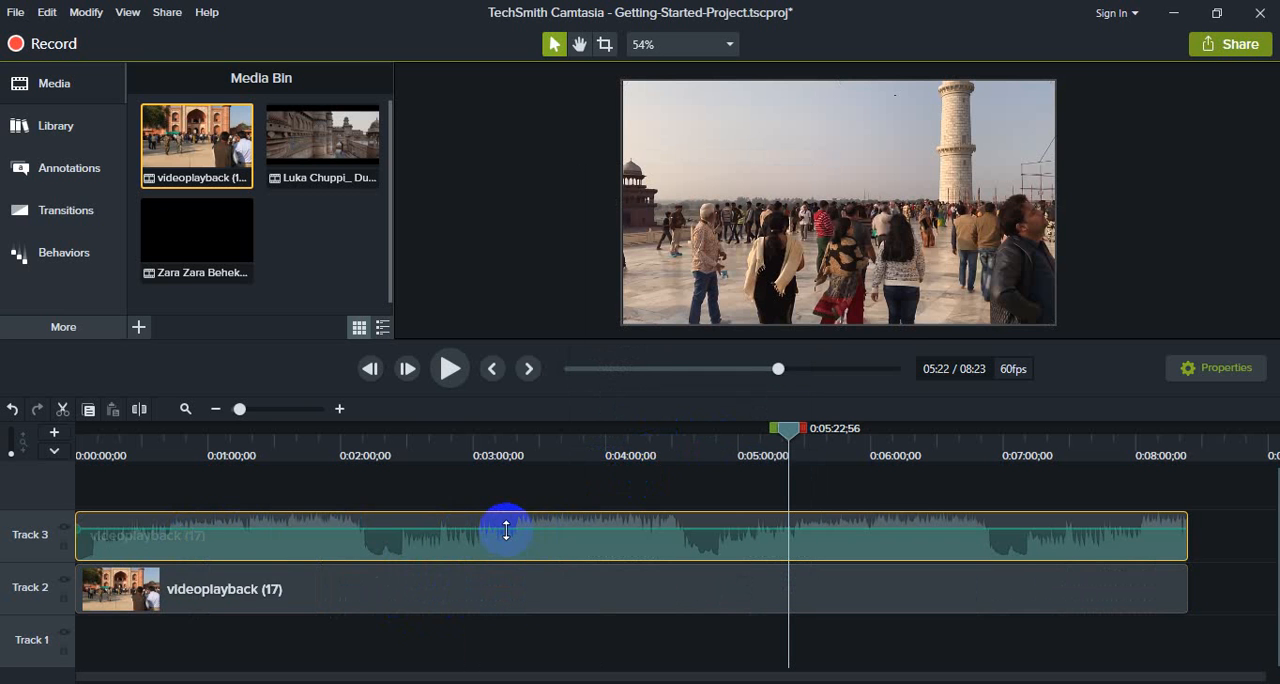
pyautogui.click(483, 595)
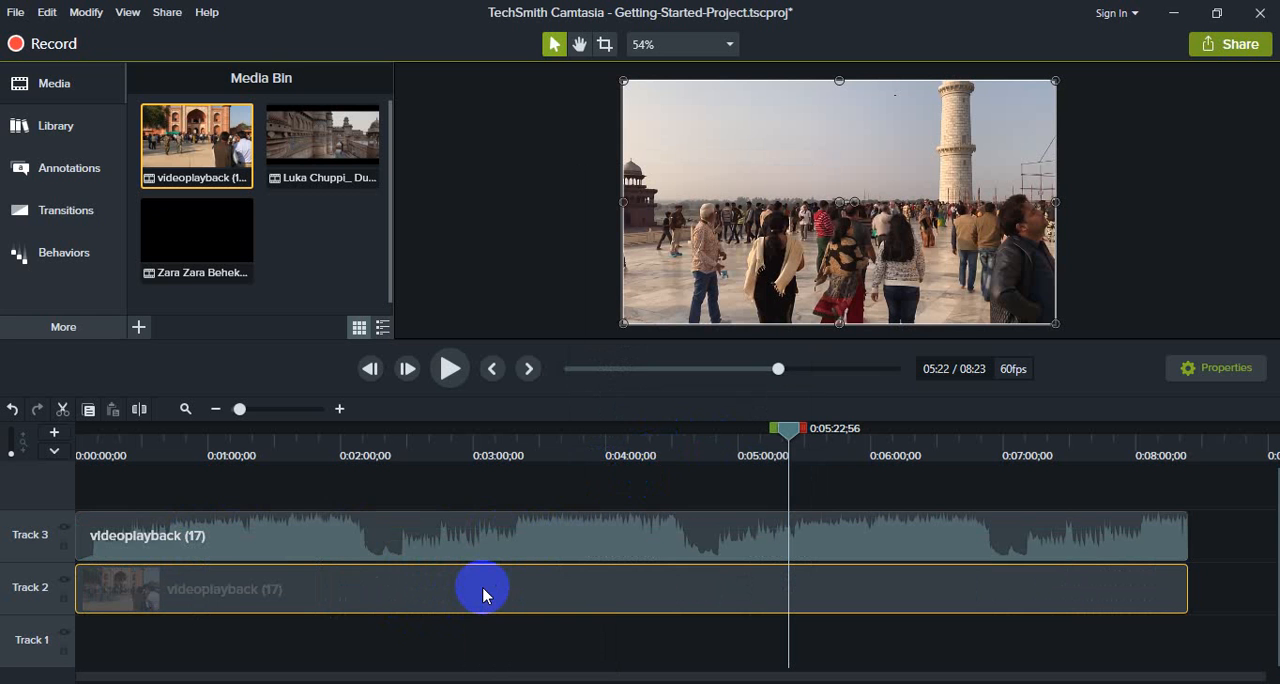
pyautogui.click(466, 530)
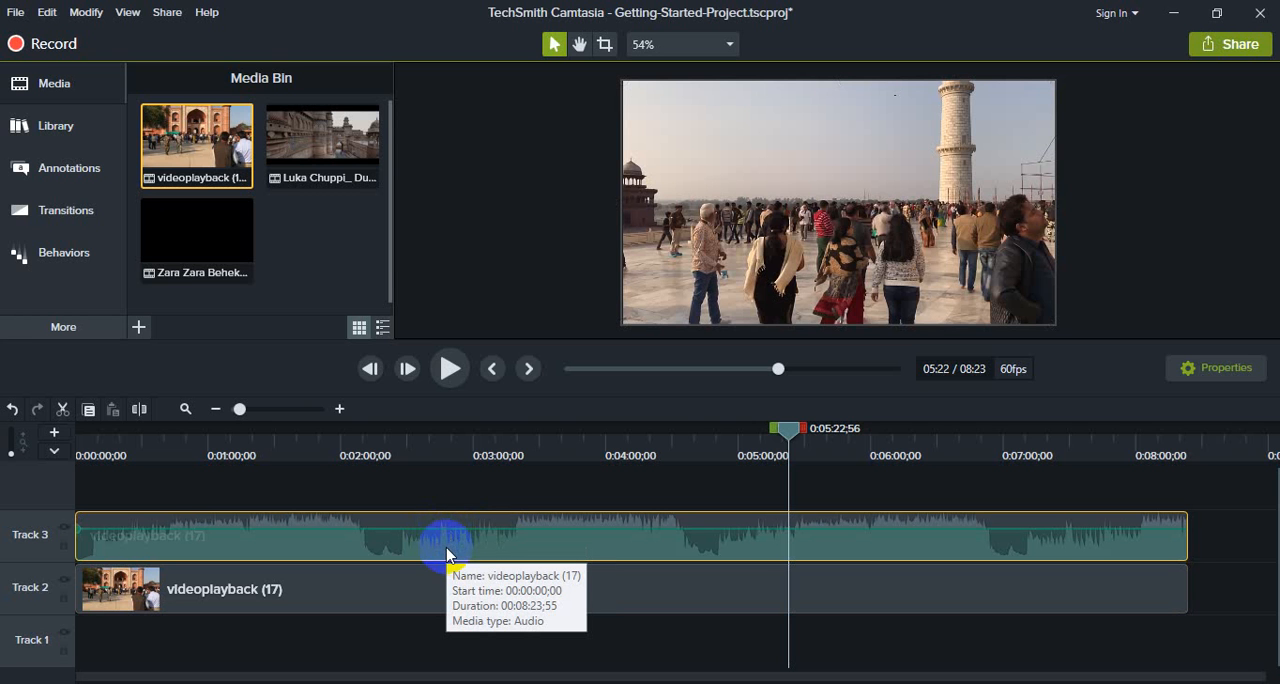
pyautogui.press('Delete')
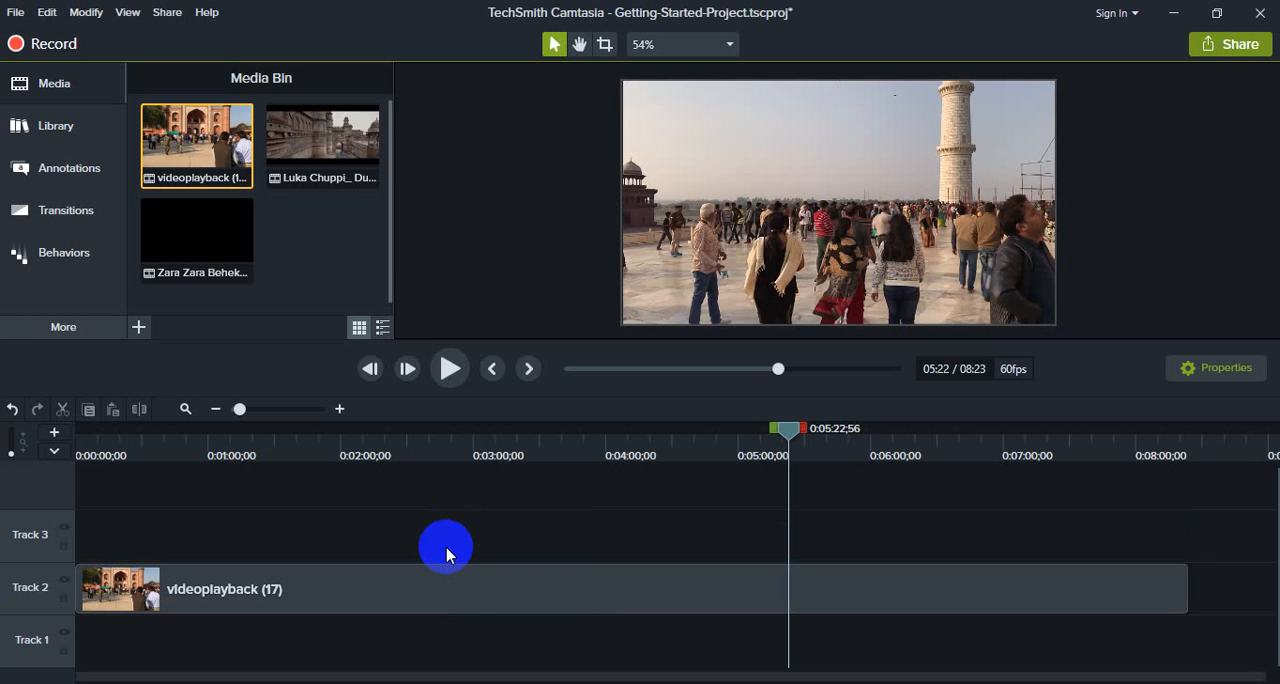
# - Preview the audio-free Track 2 video briefly from about 0:00:33
pyautogui.click(146, 442)
pyautogui.click(450, 372)
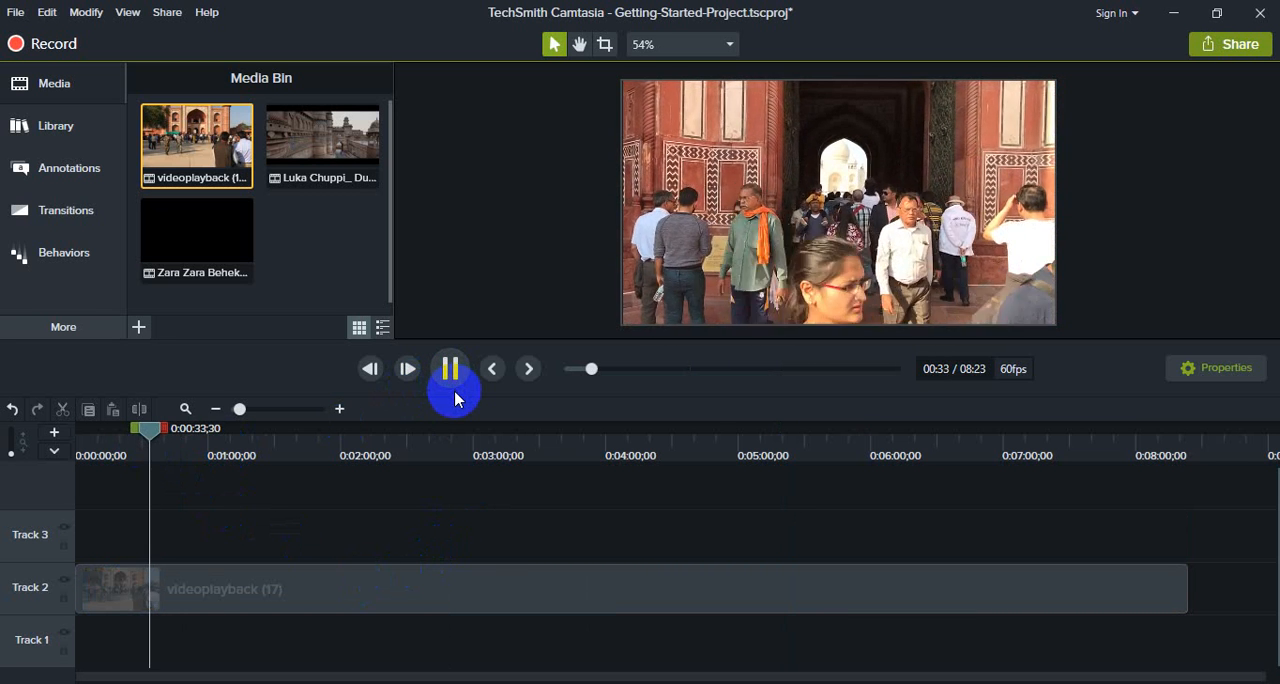
pyautogui.click(450, 383)
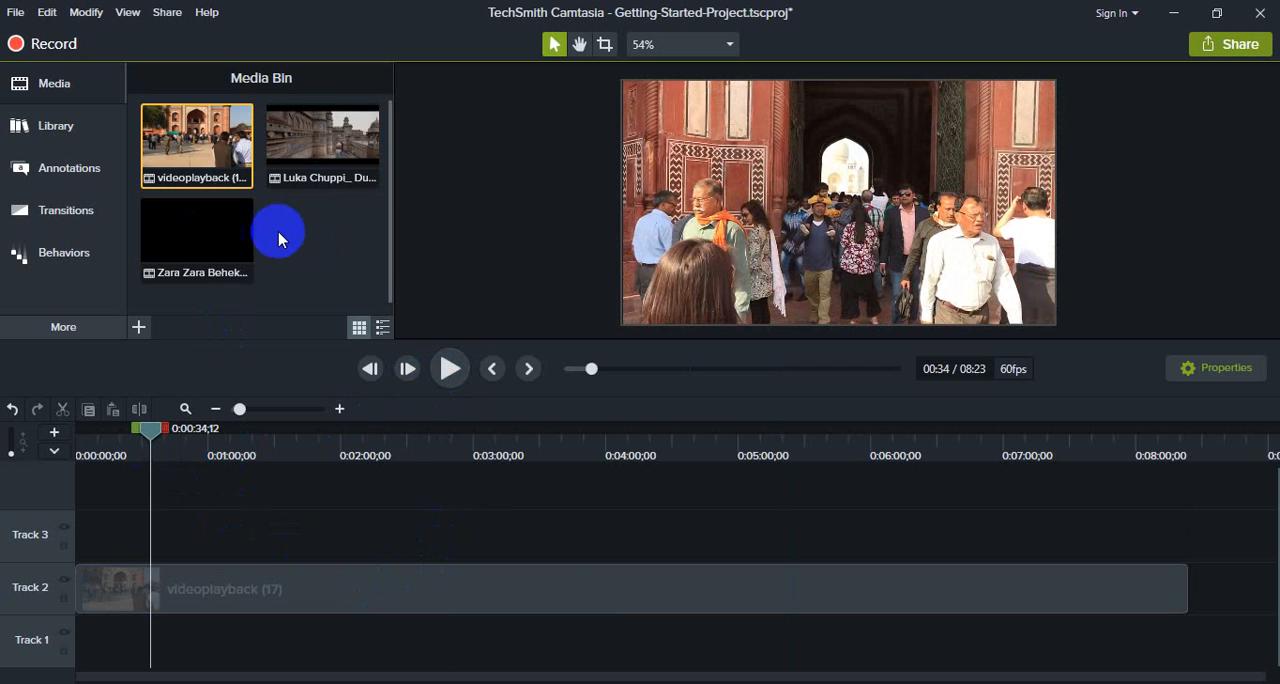
pyautogui.click(300, 255)
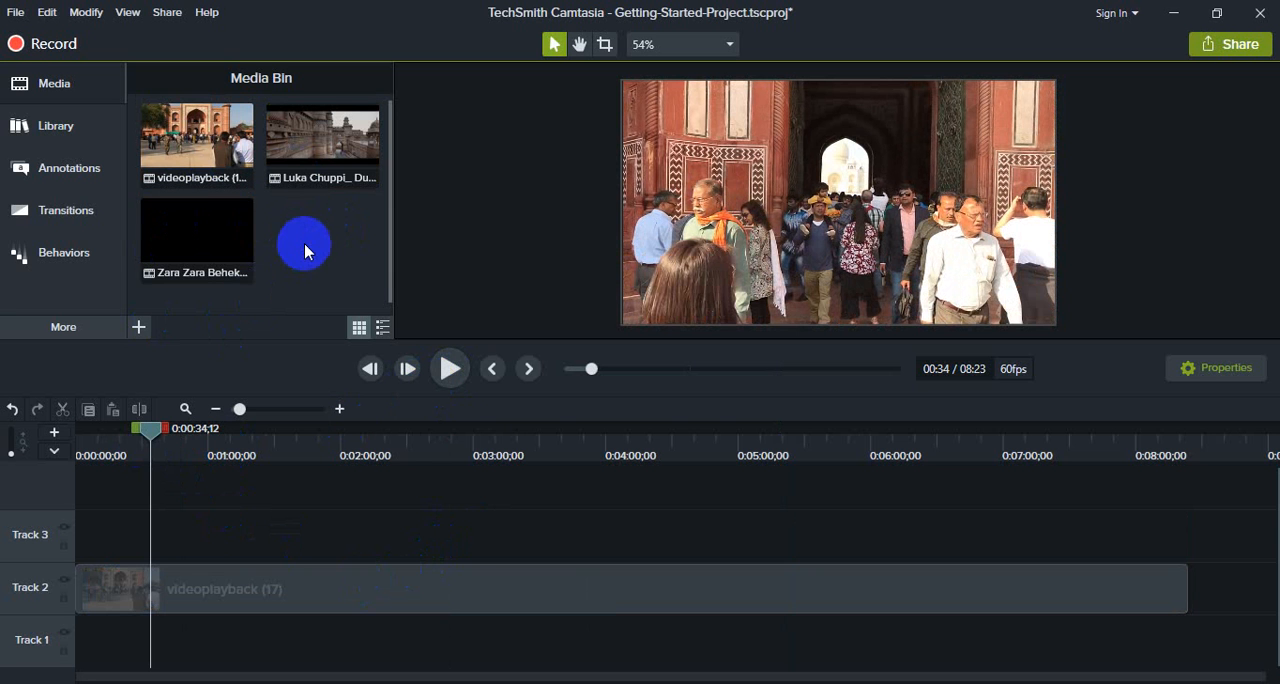
# - Import the Ki_Maya_Lagaili MP3 from New folder (2) on Local Disk (F:) into the Media Bin
pyautogui.click(140, 328)
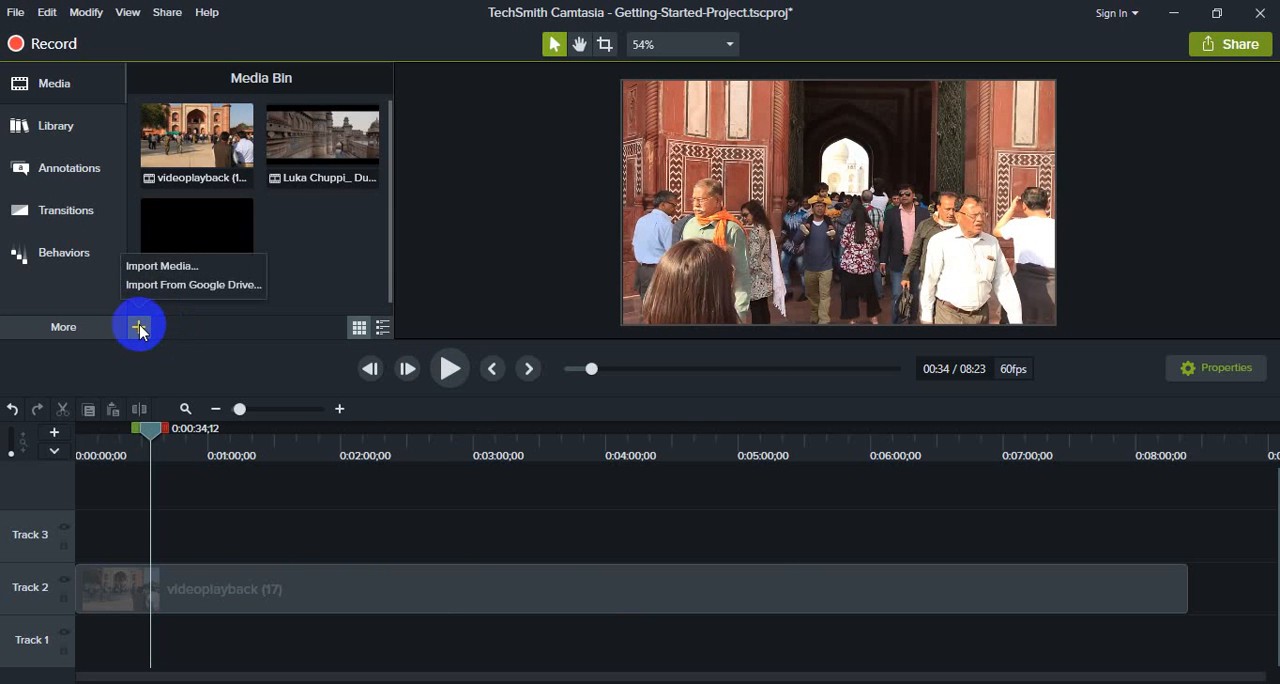
pyautogui.click(162, 266)
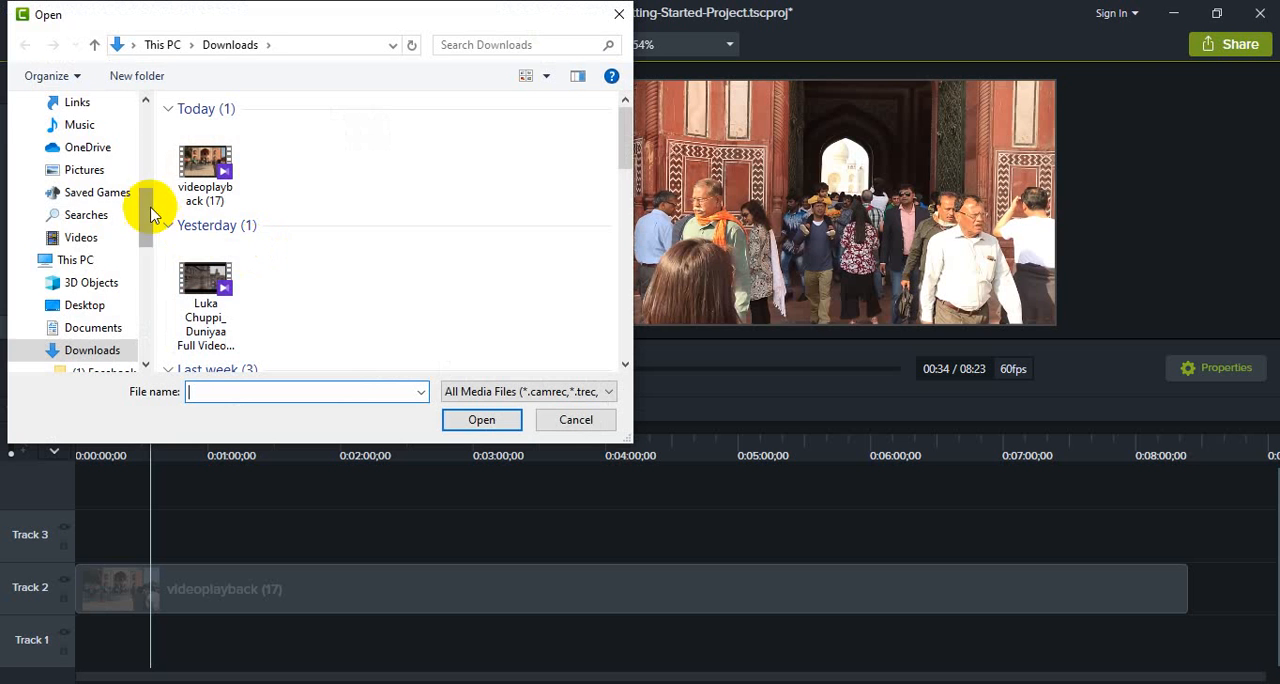
pyautogui.moveTo(142, 223); pyautogui.dragTo(160, 257)
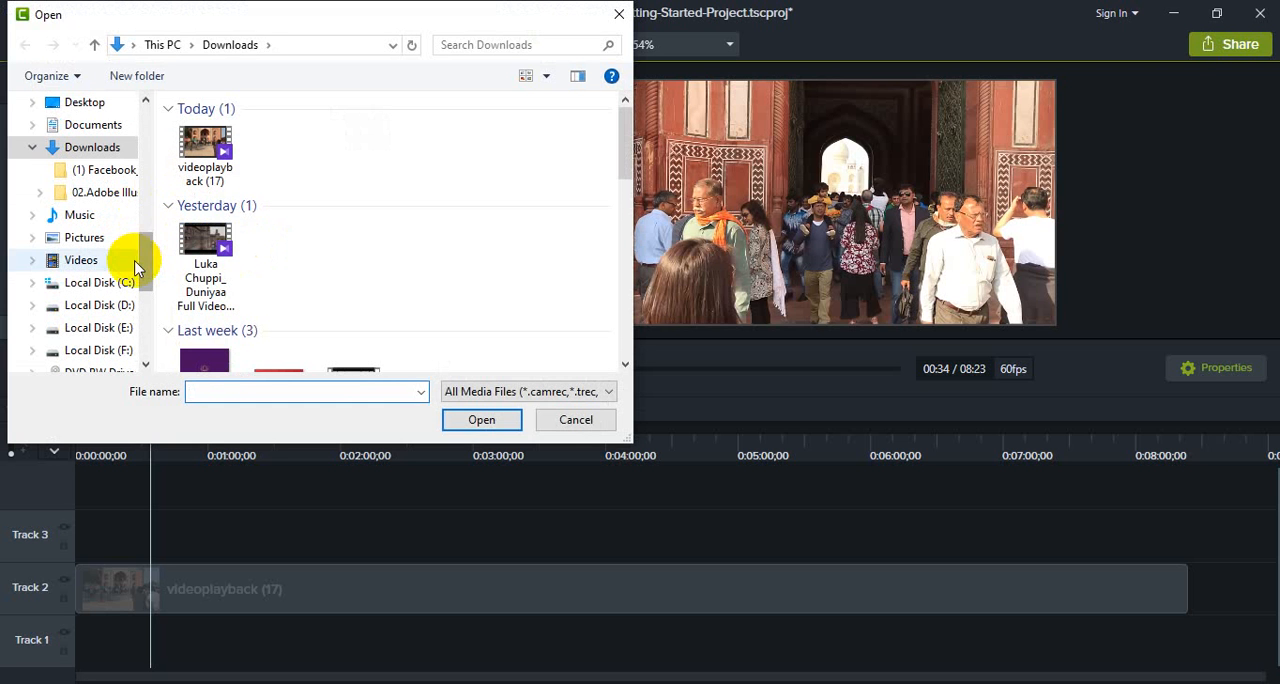
pyautogui.moveTo(147, 244); pyautogui.dragTo(144, 218)
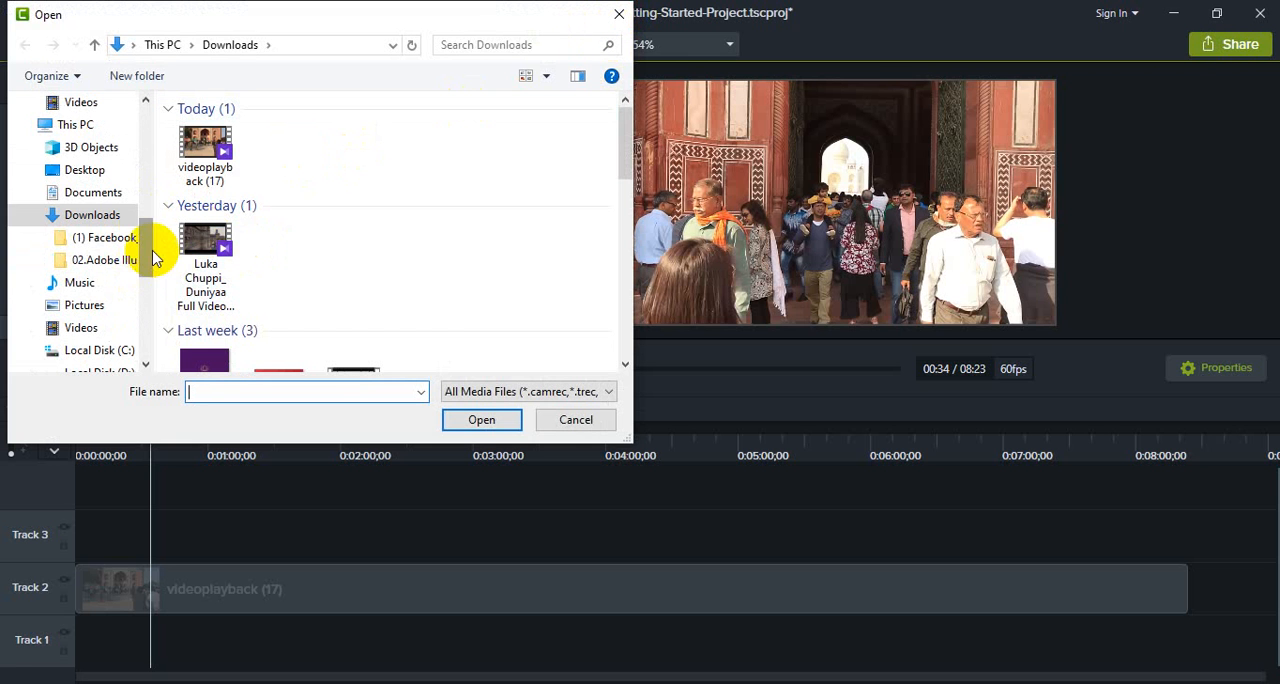
pyautogui.moveTo(153, 258); pyautogui.dragTo(170, 298)
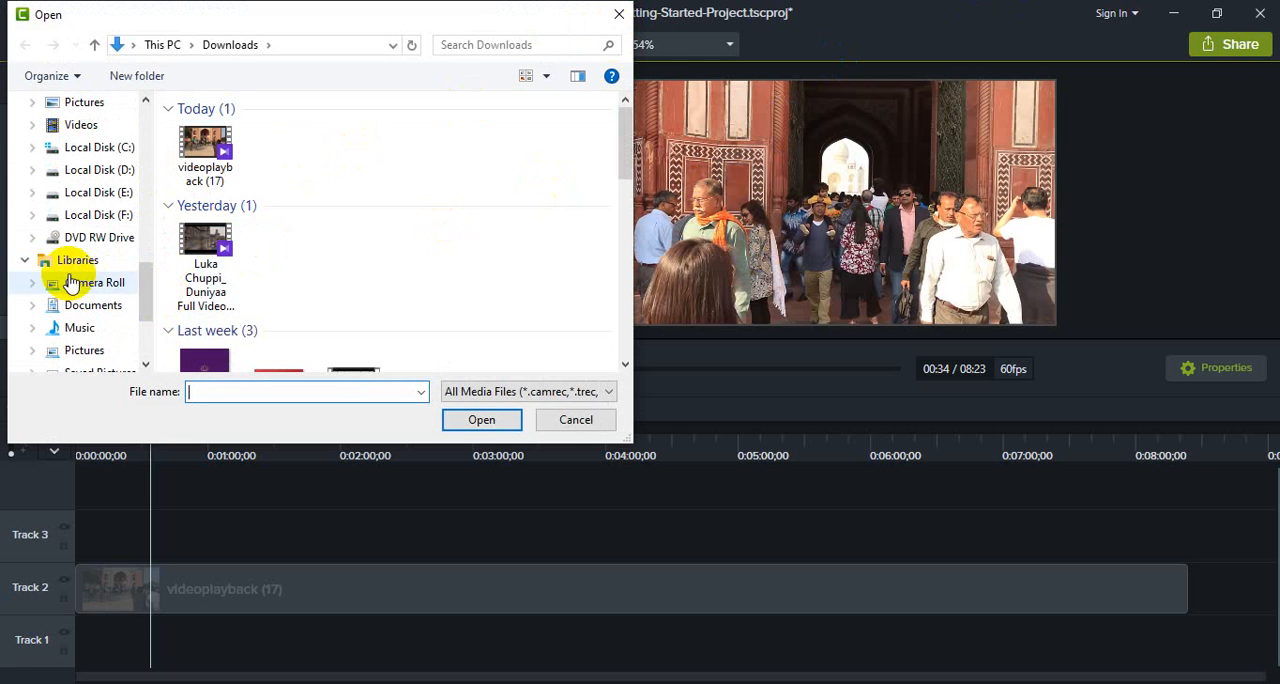
pyautogui.click(88, 214)
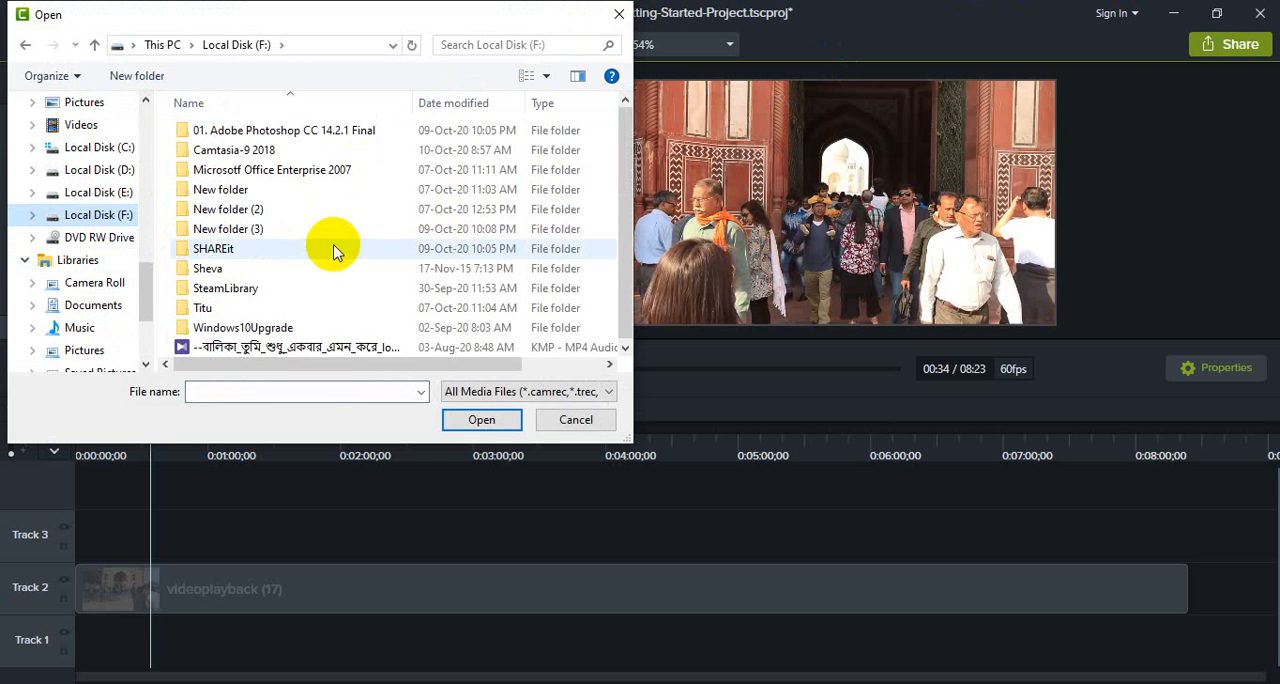
pyautogui.doubleClick(318, 209)
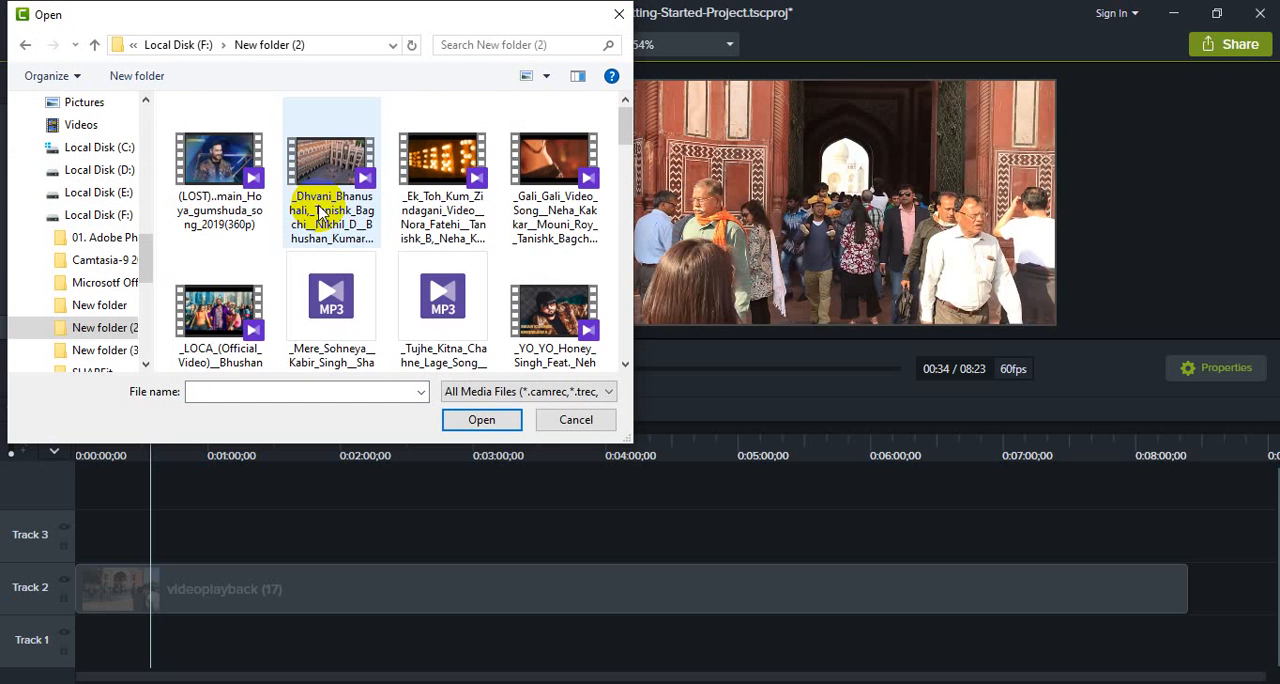
pyautogui.scroll(-10, 320, 210)
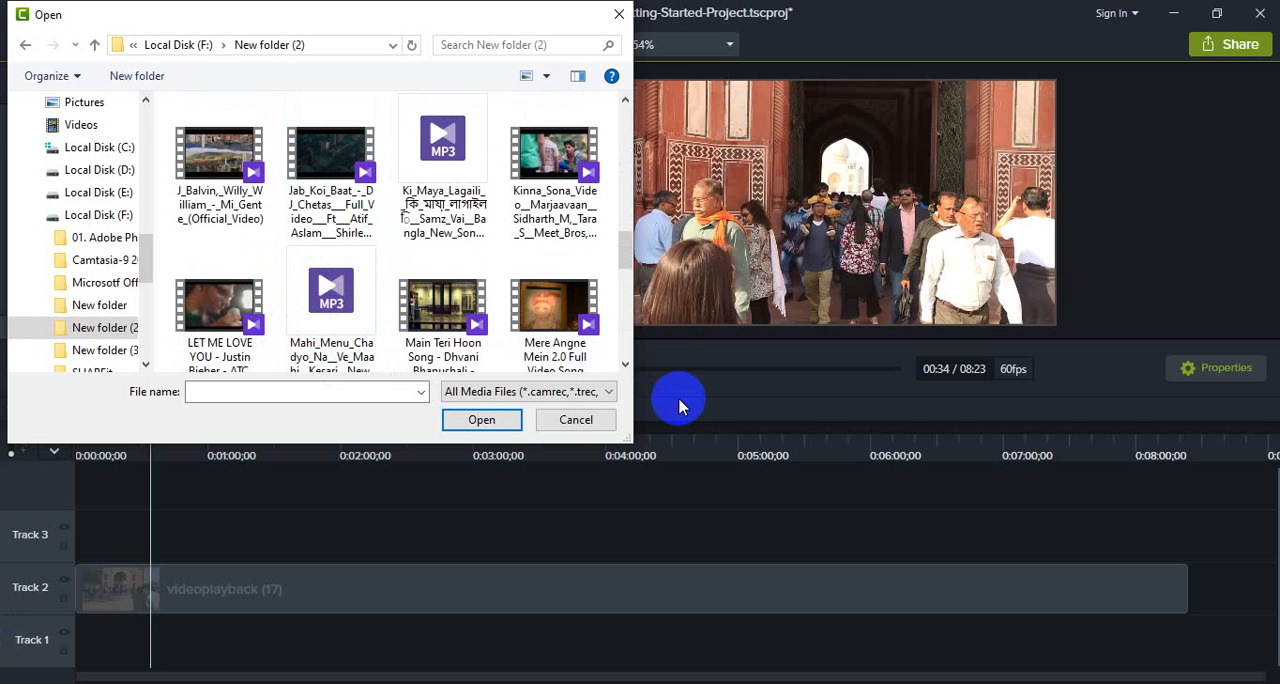
pyautogui.click(442, 145)
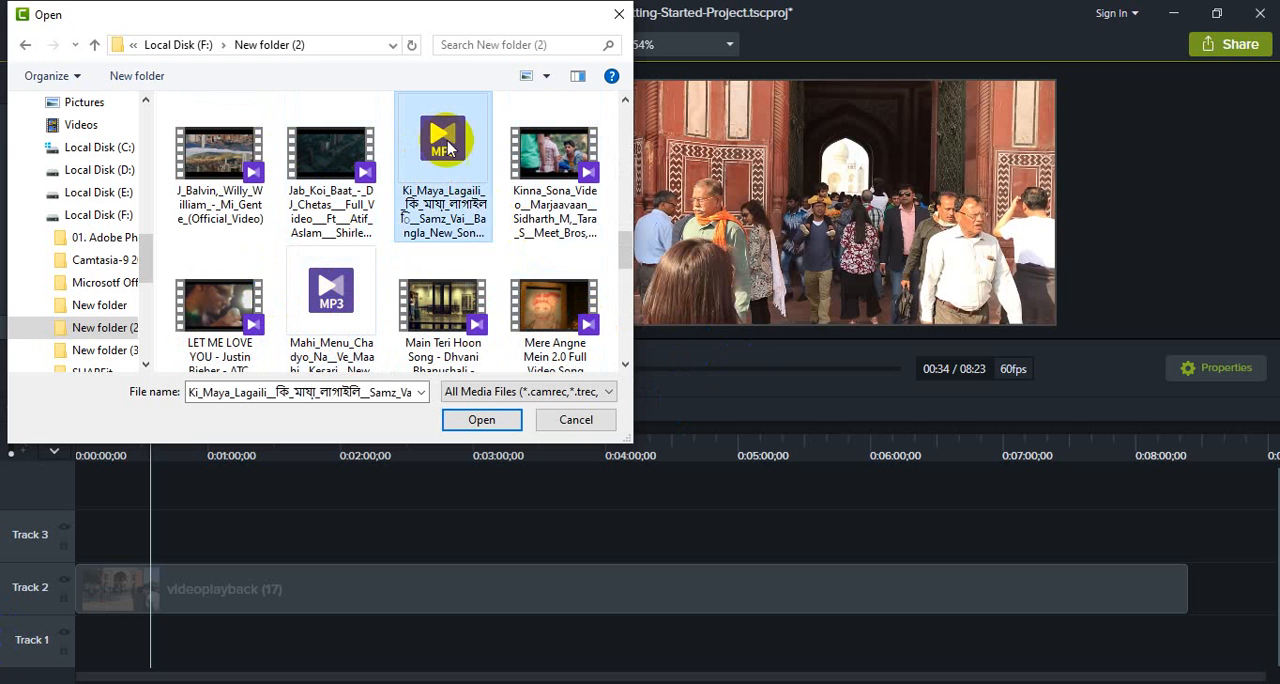
pyautogui.click(483, 419)
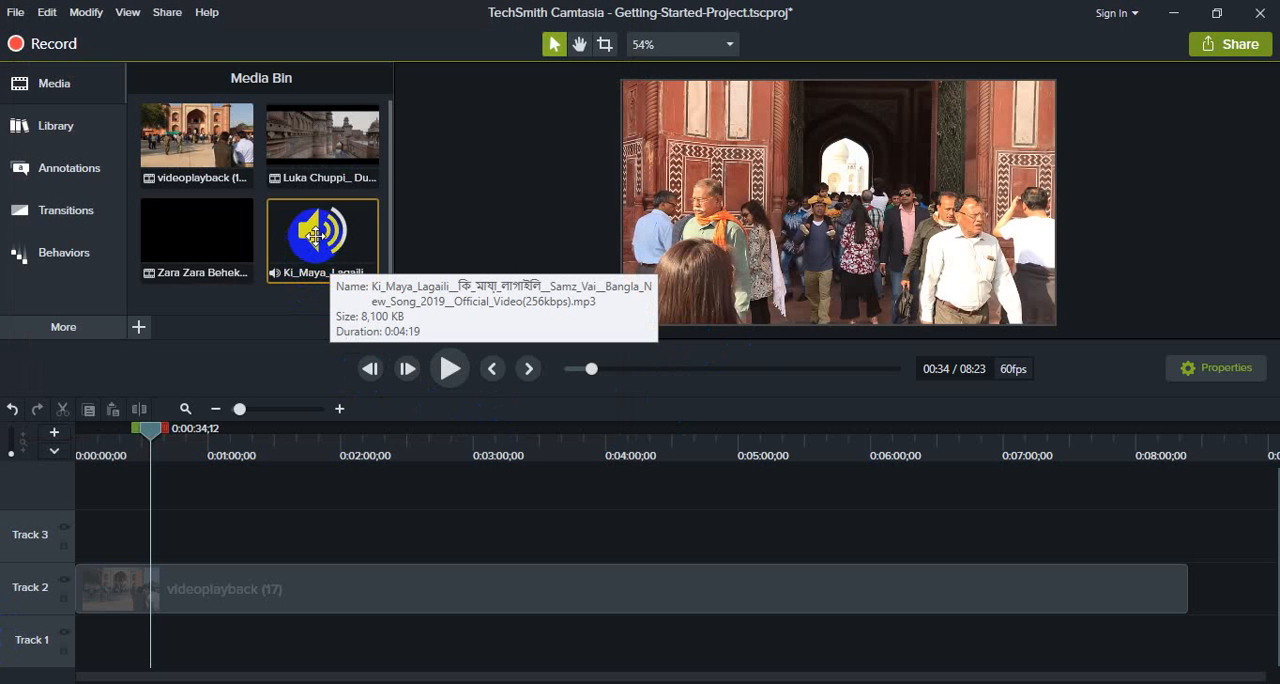
# - Place the Ki_Maya_Lagaili audio on Track 3 above videoplayback (17), aligned with the start of the timeline
pyautogui.moveTo(309, 229); pyautogui.dragTo(235, 520)
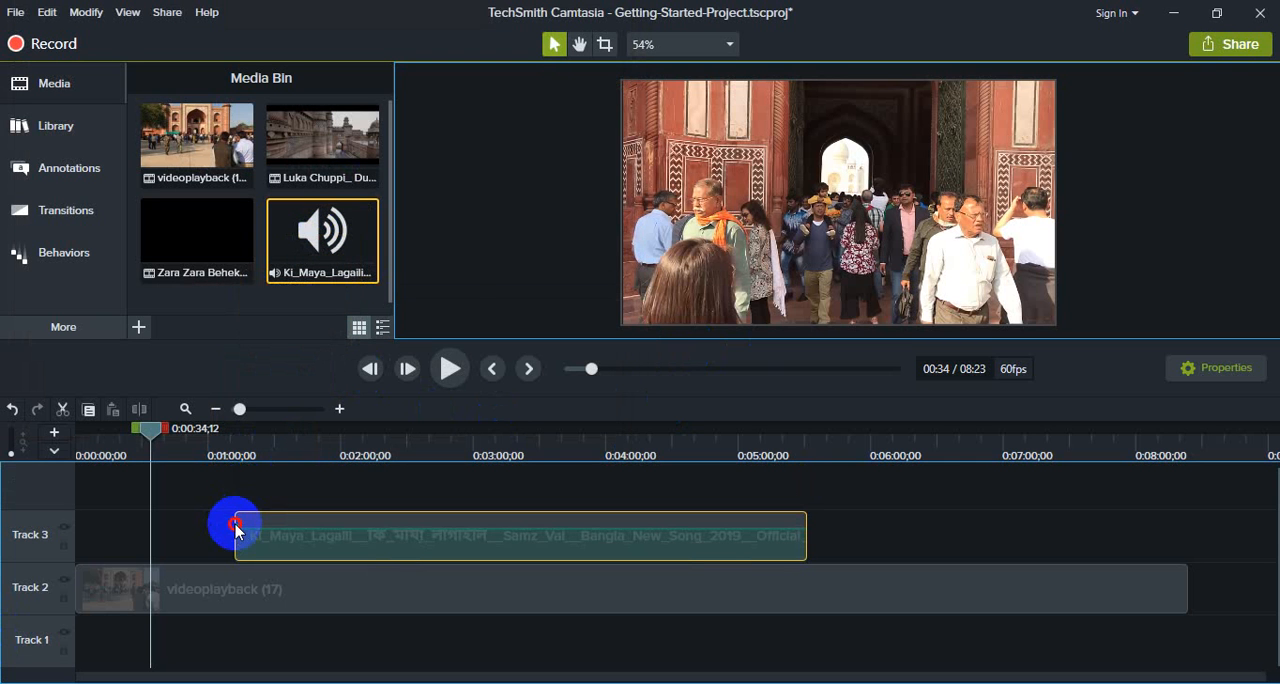
pyautogui.moveTo(497, 548); pyautogui.dragTo(333, 548)
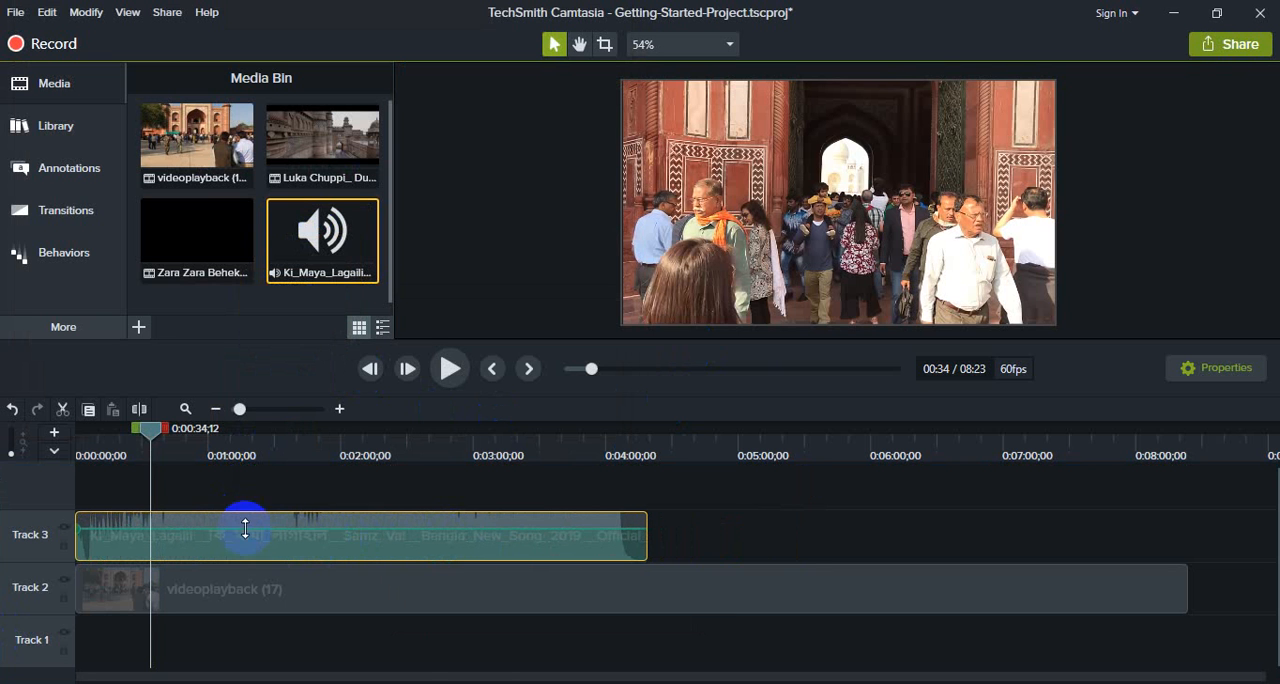
pyautogui.moveTo(245, 528); pyautogui.dragTo(230, 505)
# - Preview the video with its new background music from the start of the timeline for about 10 seconds
pyautogui.moveTo(151, 434); pyautogui.dragTo(63, 443)
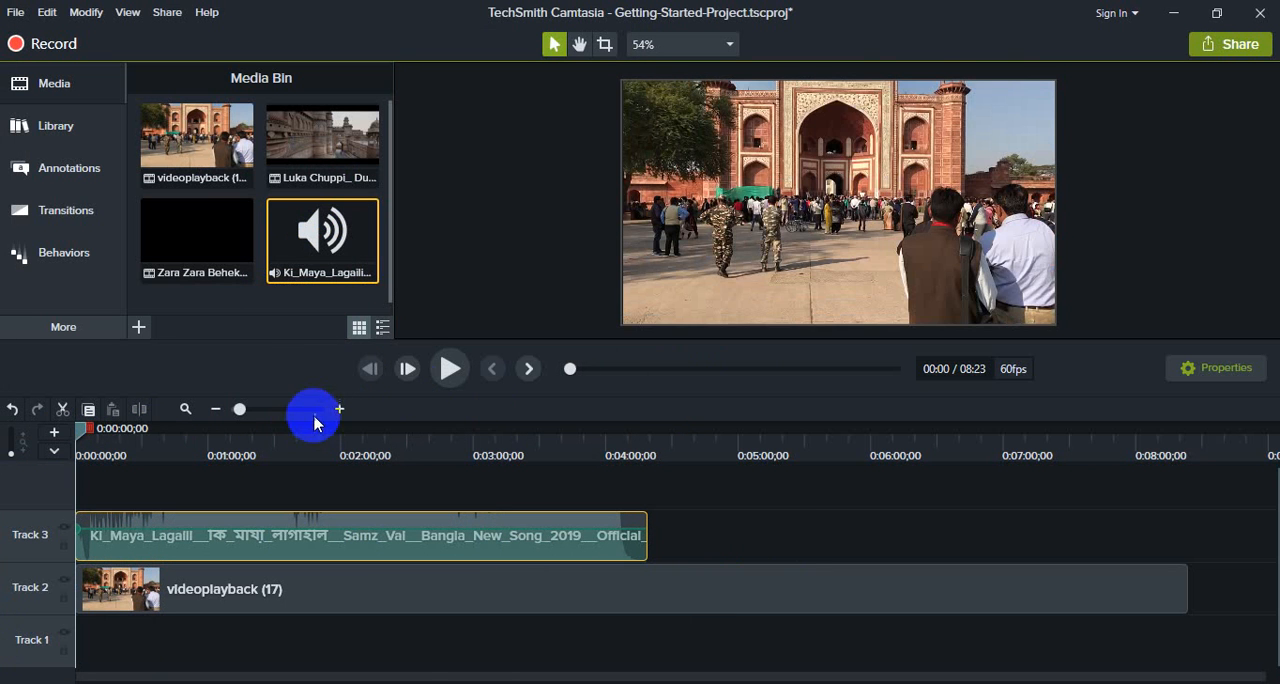
pyautogui.click(449, 369)
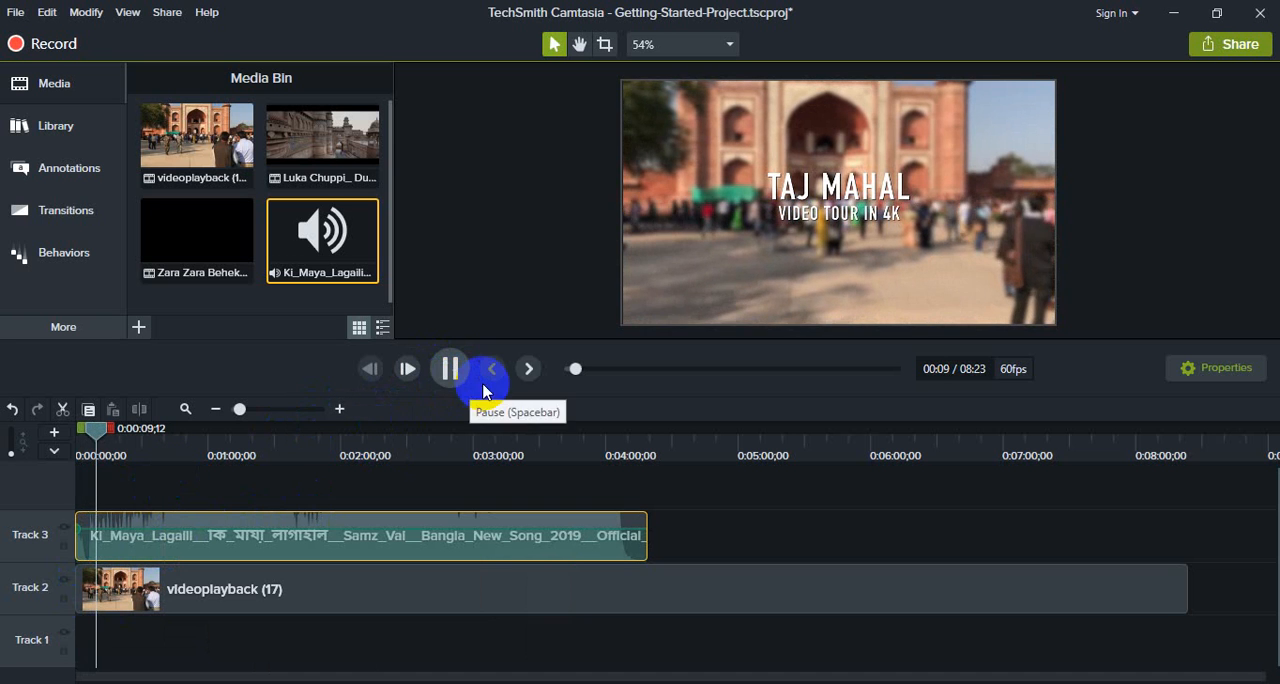
pyautogui.click(448, 368)
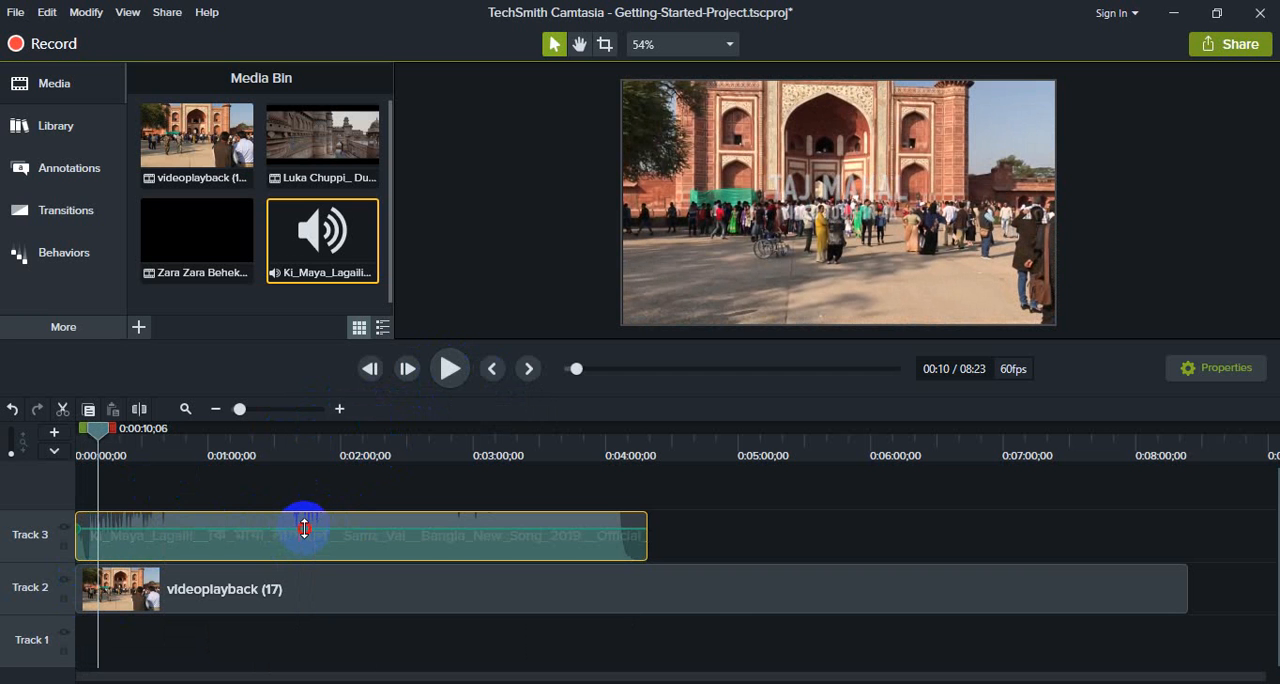
# - Raise the volume of the Ki_Maya_Lagaili clip on Track 3 and preview it briefly from 0:00:10;06
pyautogui.moveTo(304, 528); pyautogui.dragTo(304, 517)
pyautogui.click(449, 369)
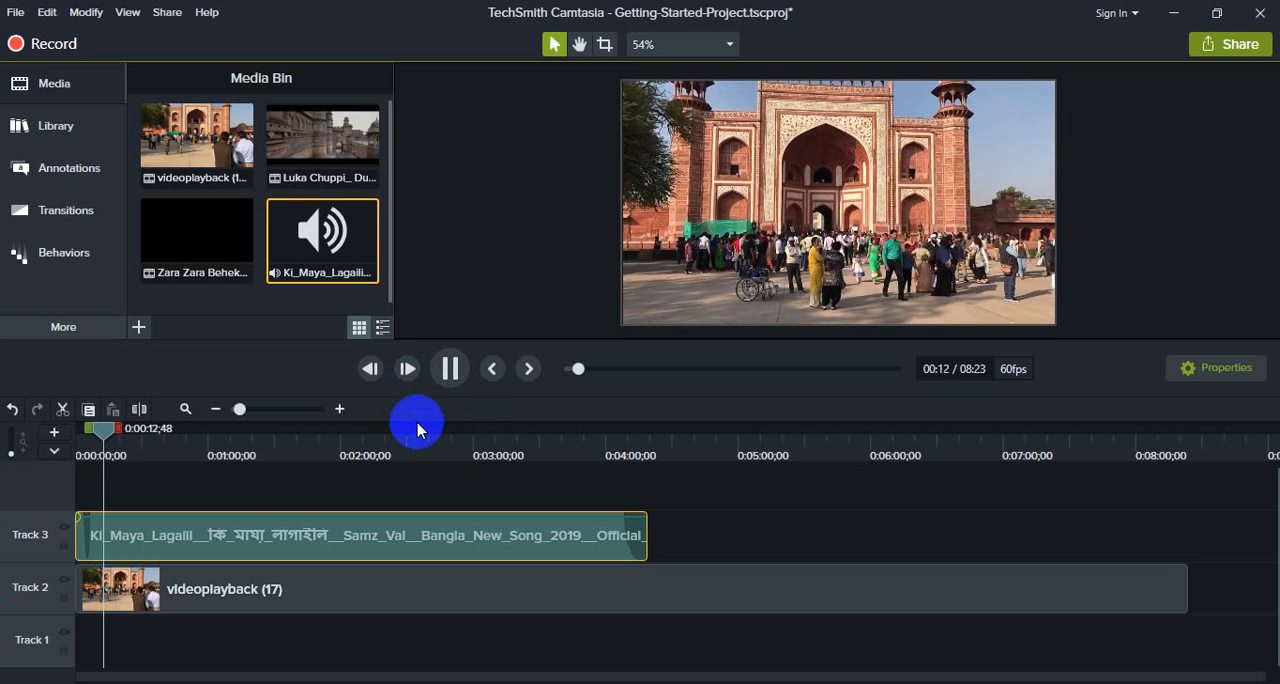
pyautogui.click(449, 369)
# - Lower the Ki_Maya_Lagaili clip's volume to about 77% and preview it from 0:00:15;36
pyautogui.click(304, 521)
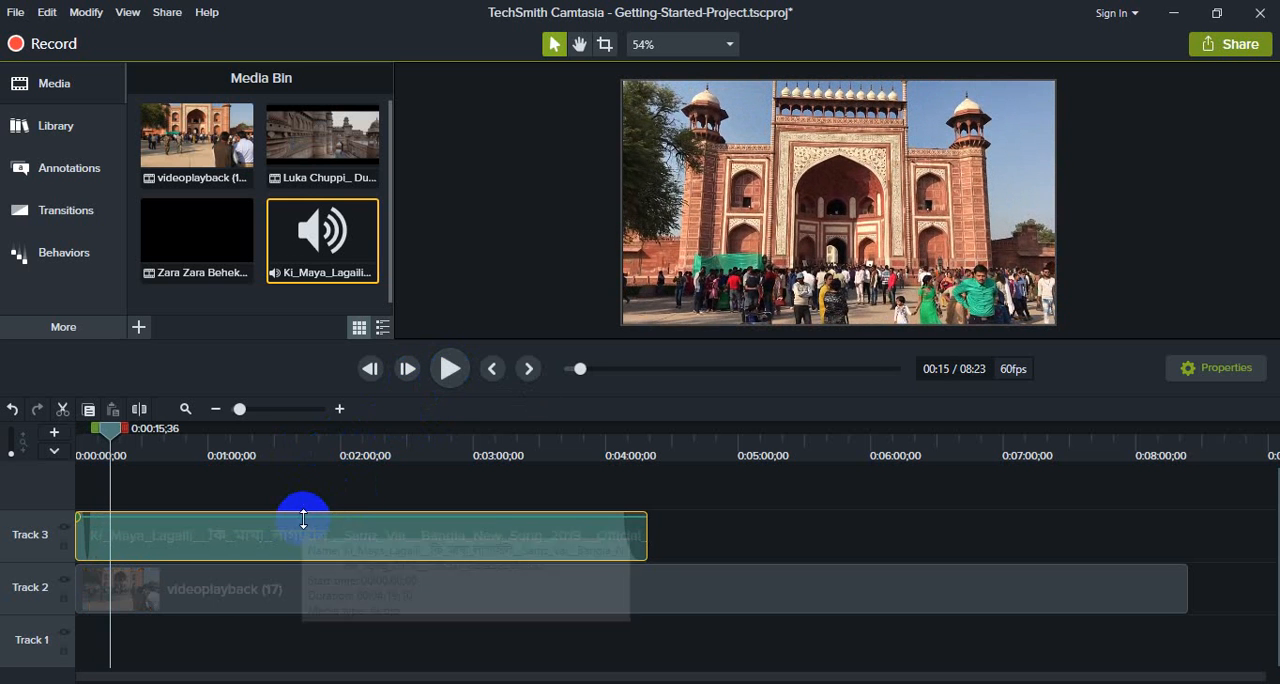
pyautogui.moveTo(304, 521); pyautogui.dragTo(307, 537)
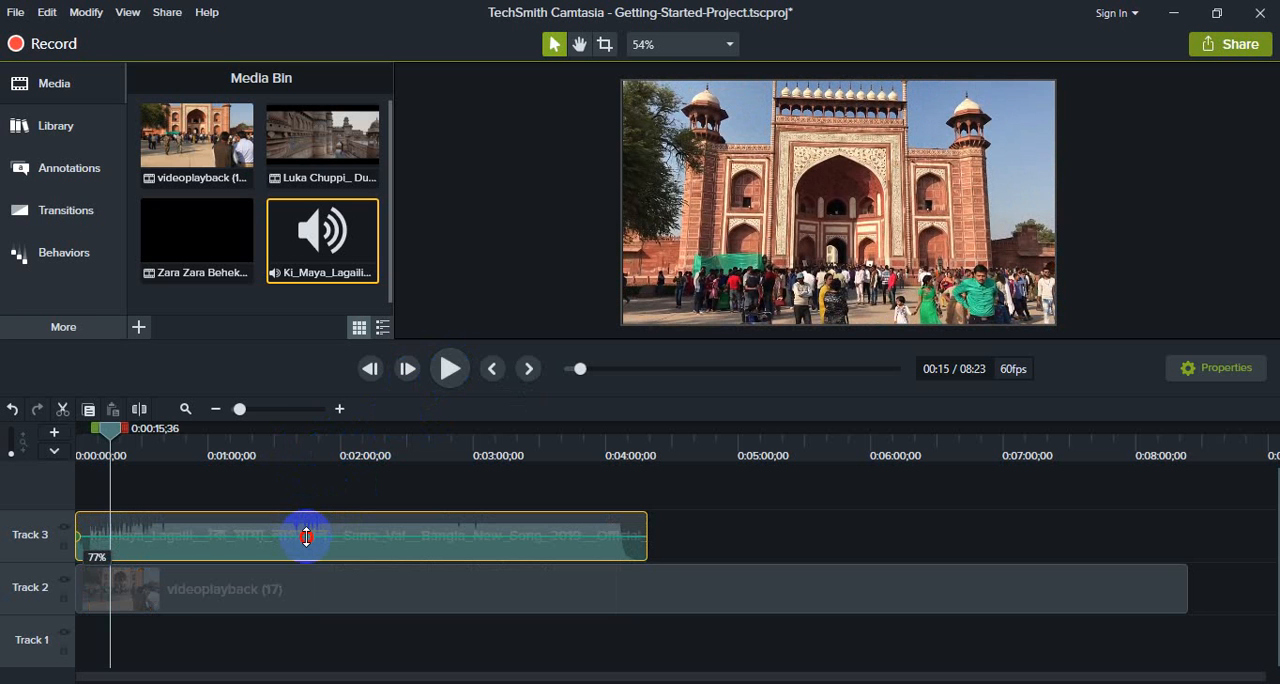
pyautogui.click(449, 369)
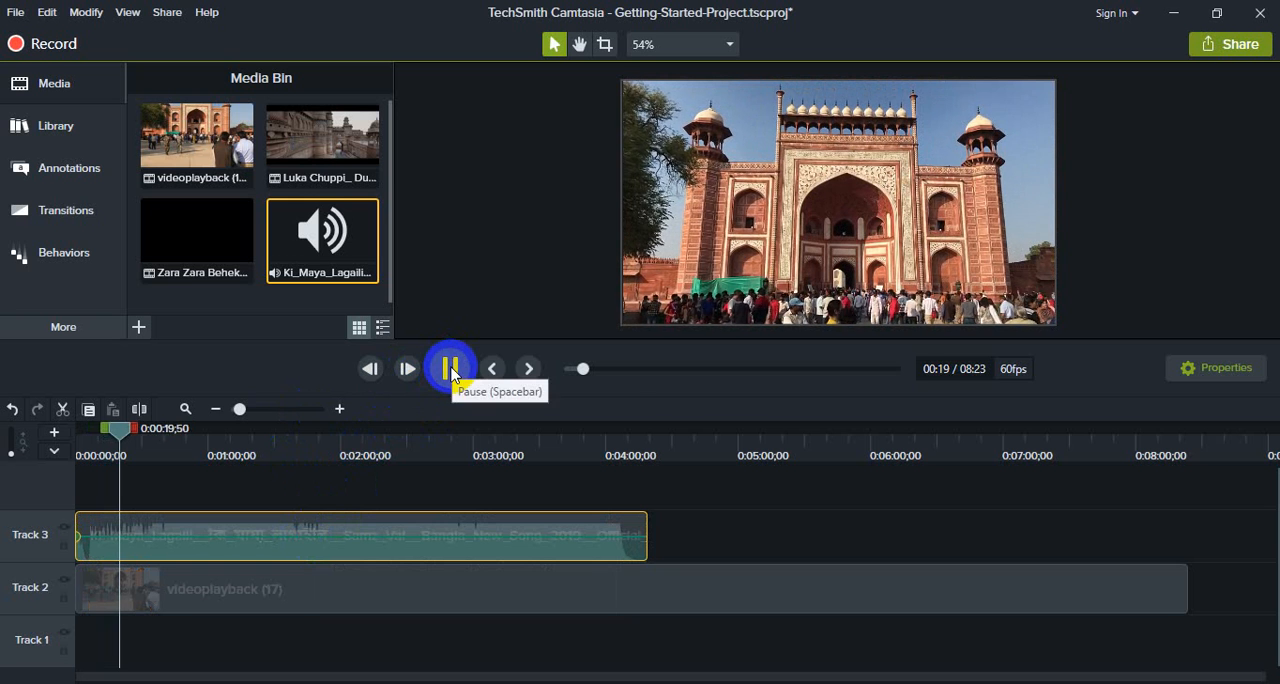
pyautogui.click(451, 370)
pyautogui.click(371, 539)
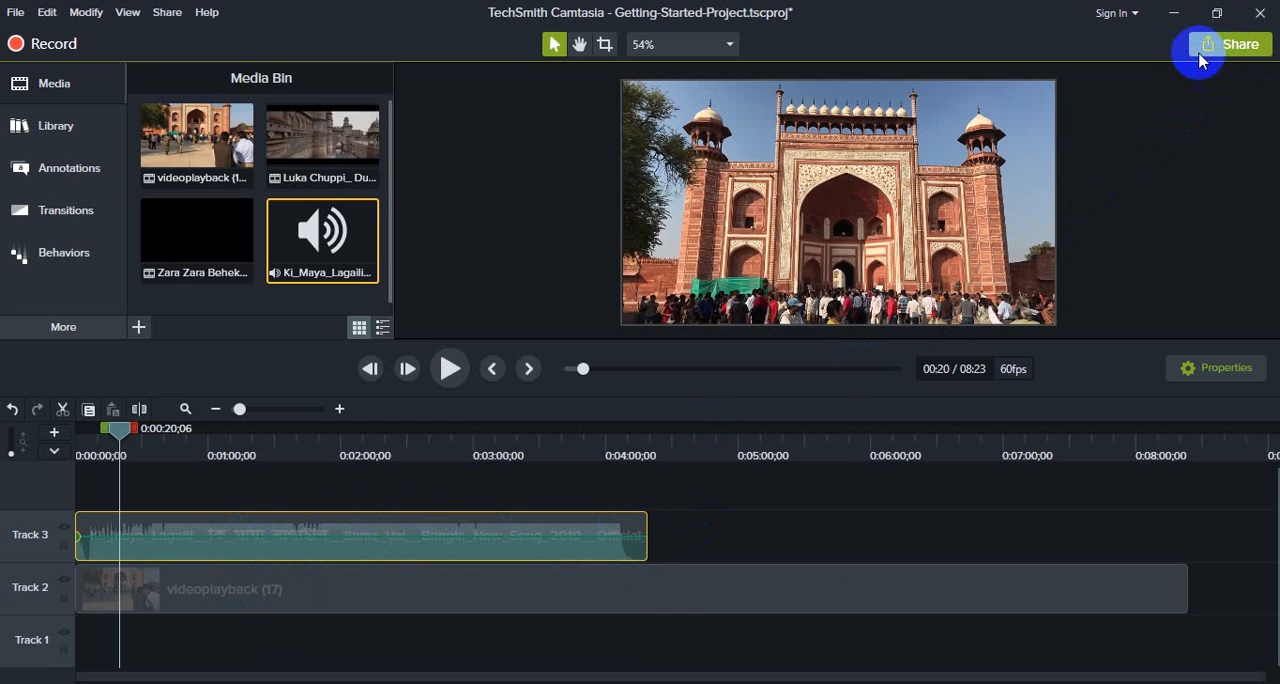
# - Start exporting the project as a local file, choosing production with watermark
pyautogui.click(1235, 47)
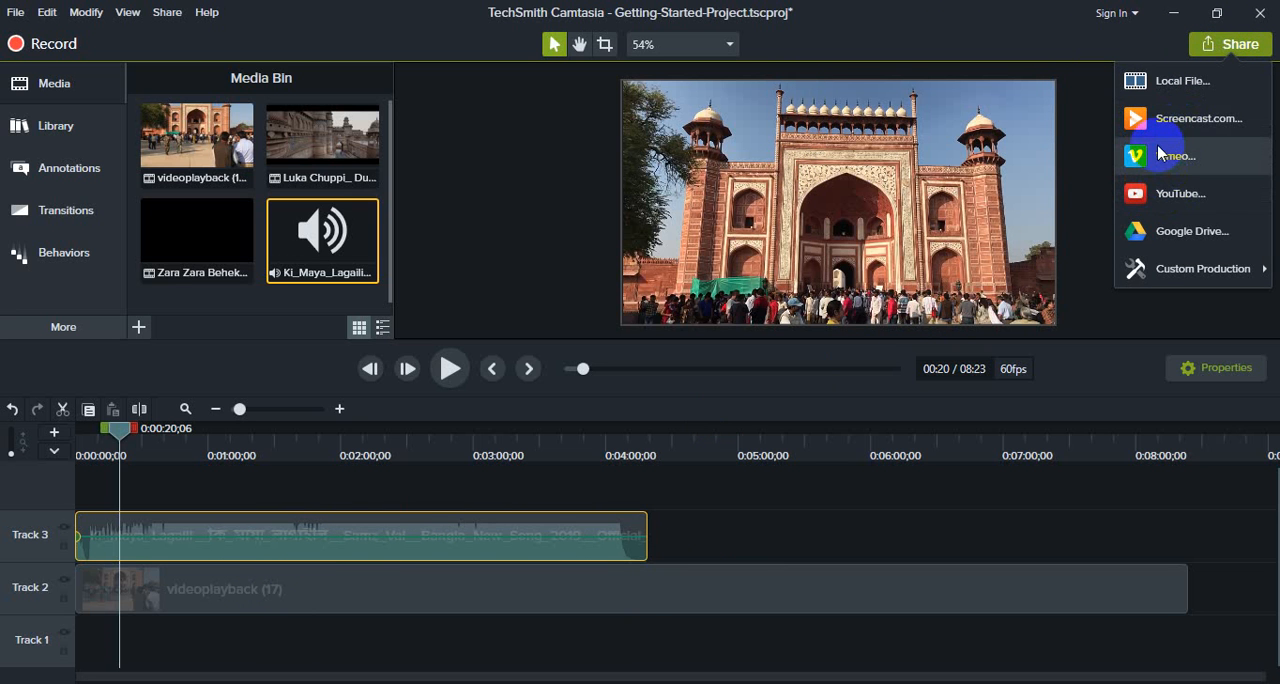
pyautogui.moveTo(1174, 260)
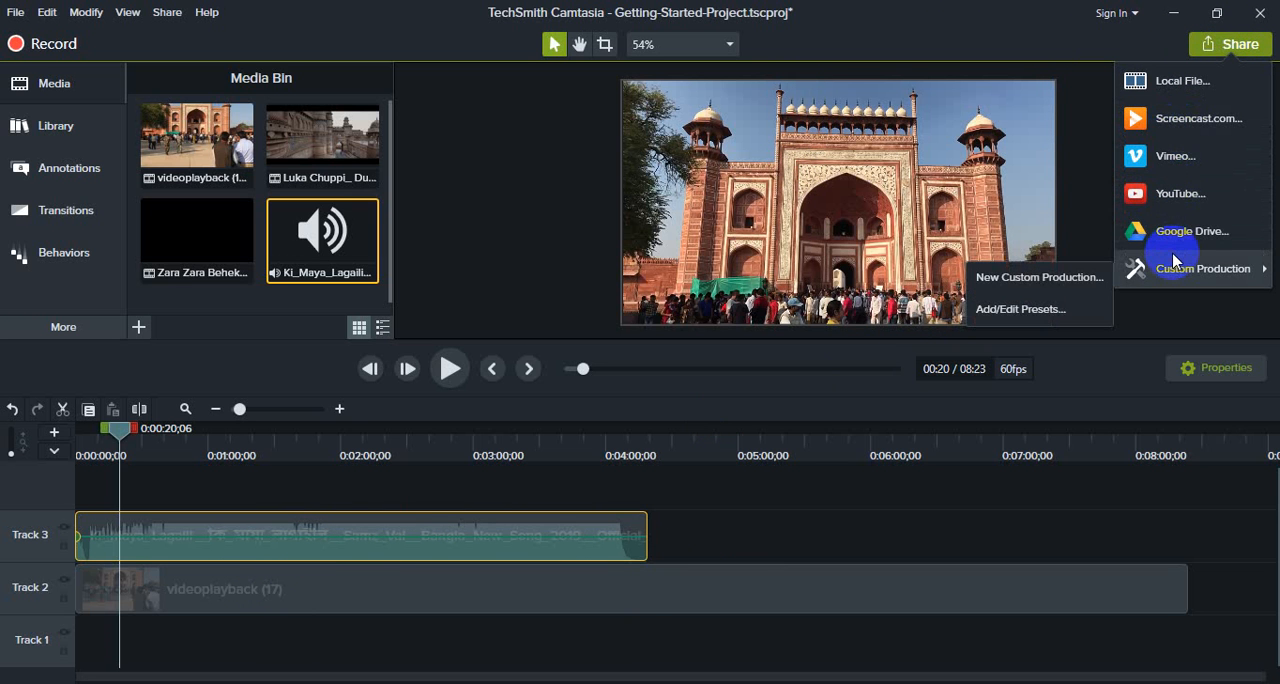
pyautogui.click(1168, 84)
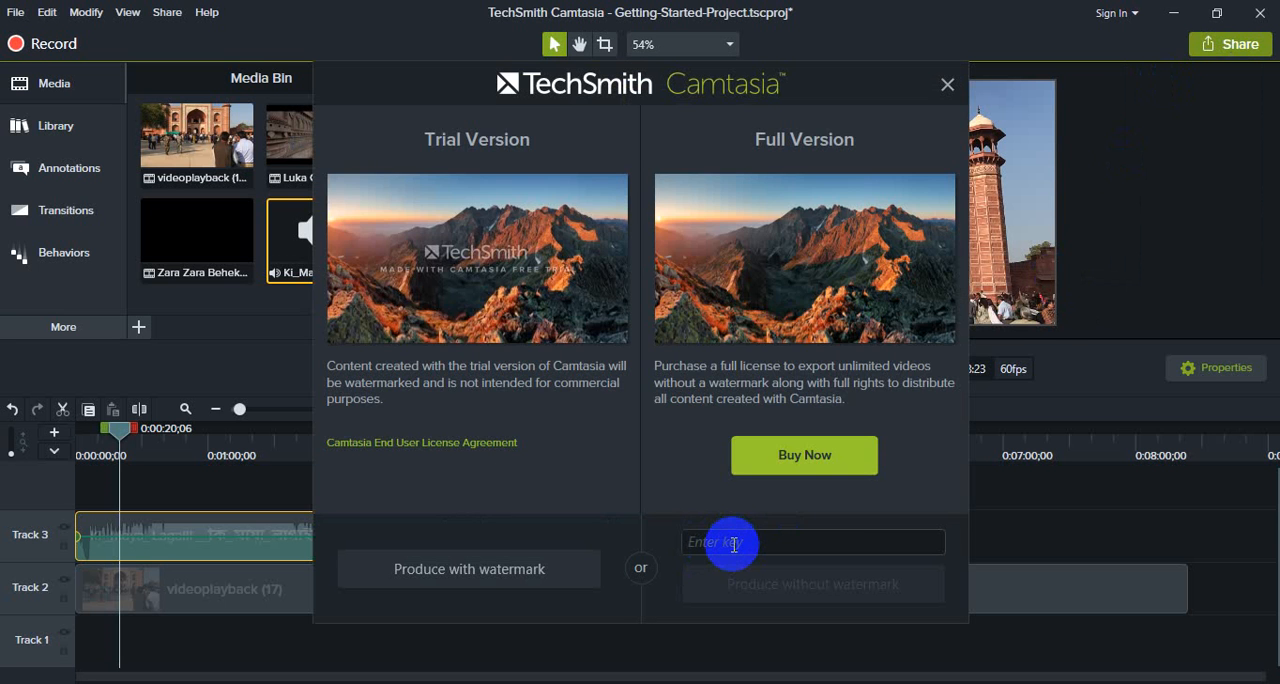
pyautogui.click(518, 580)
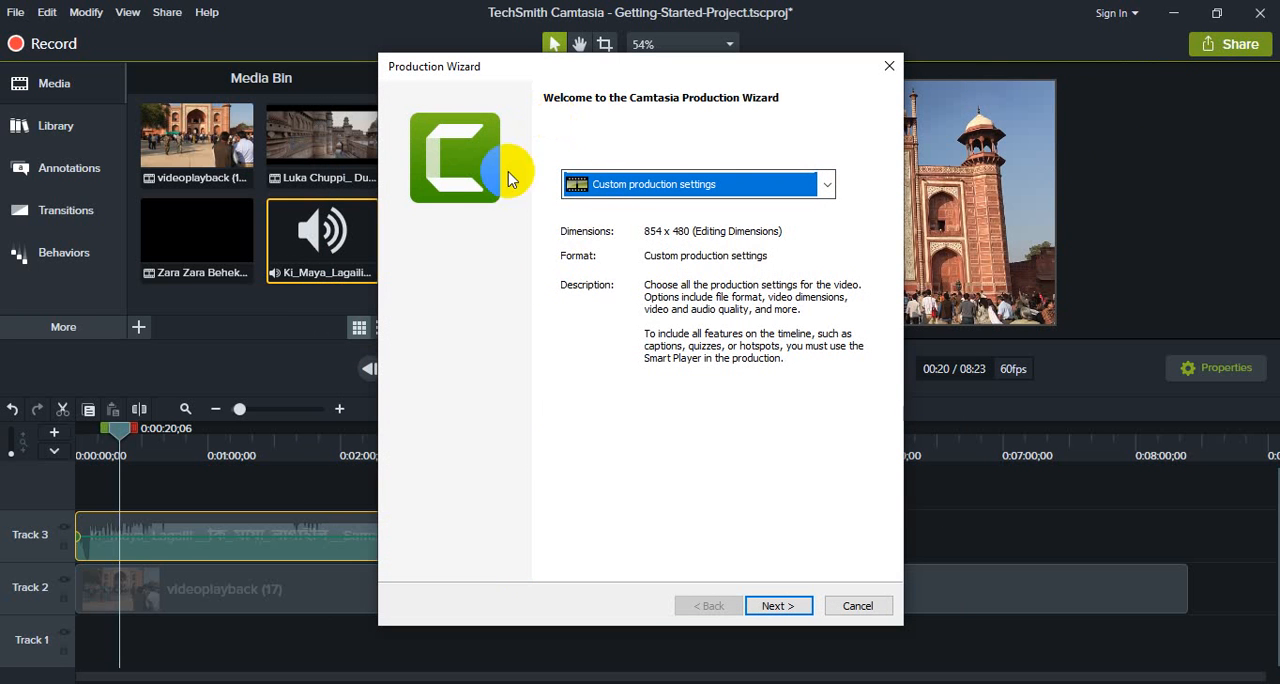
# - Choose the MP4 only (up to 720p) production preset and continue to the save settings
pyautogui.click(634, 192)
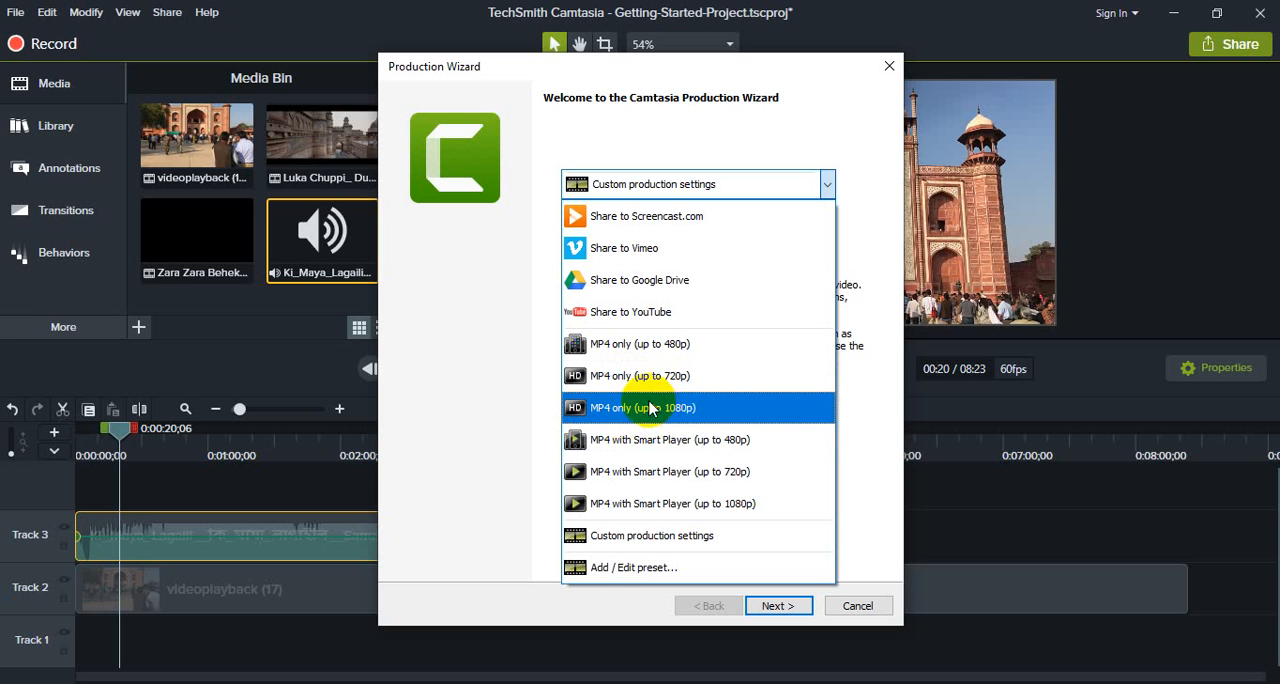
pyautogui.click(648, 377)
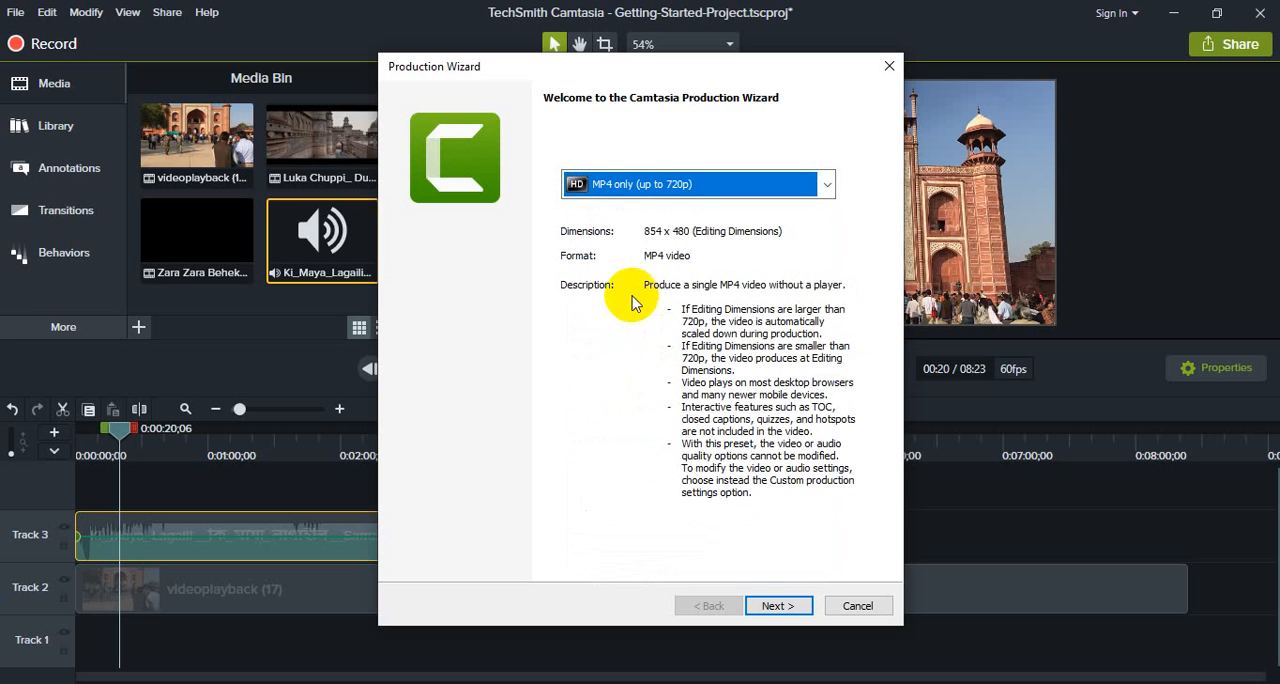
pyautogui.click(792, 607)
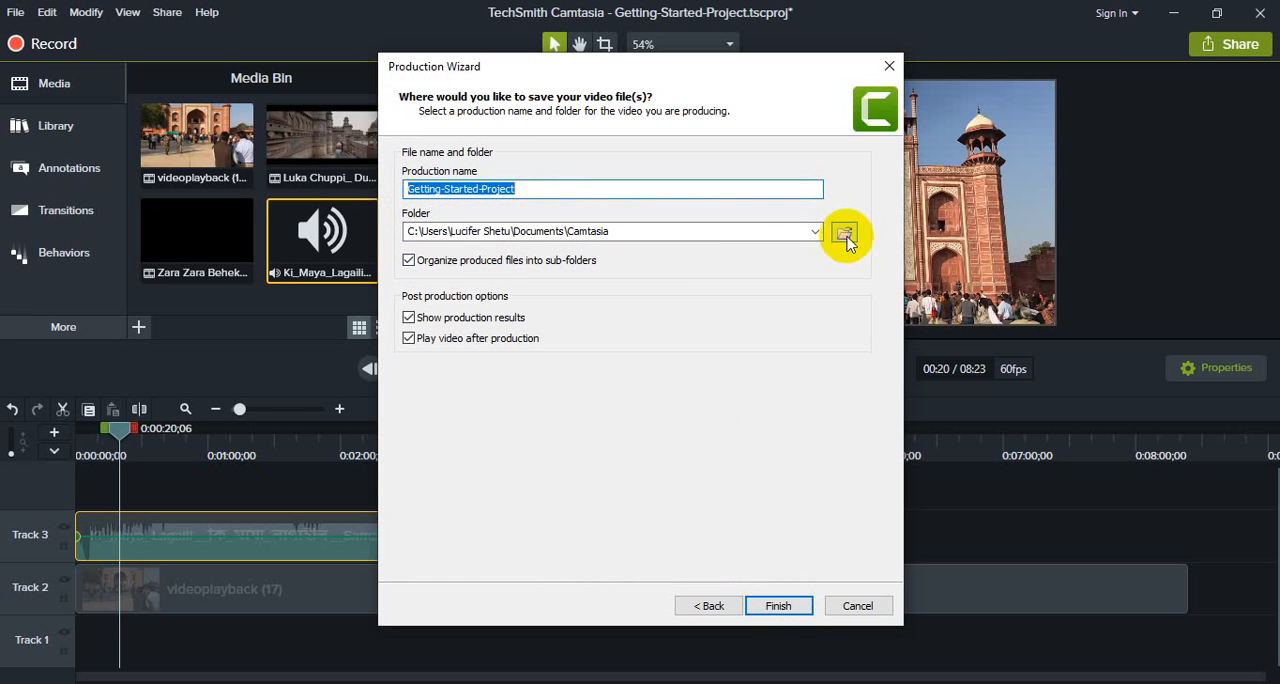
# - Set the output to Getting-Started-Project.mp4 in Documents\Camtasia with both post production options off, and cancel the production
pyautogui.click(845, 233)
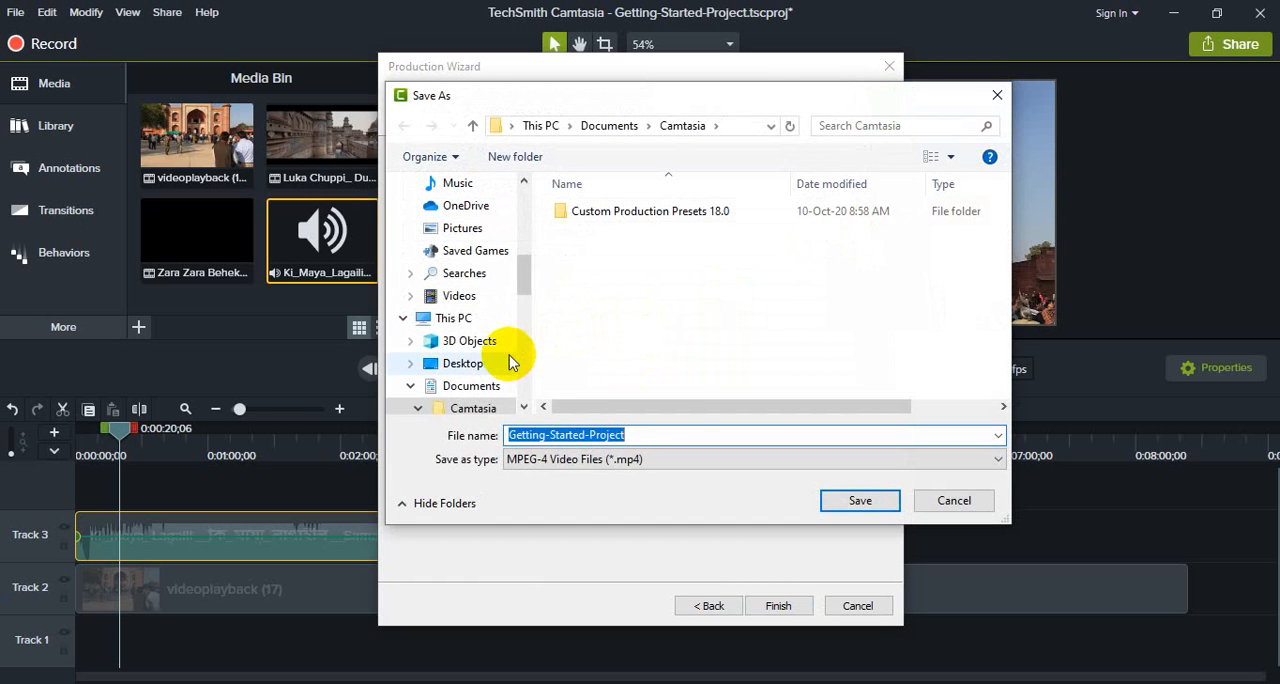
pyautogui.moveTo(520, 275); pyautogui.dragTo(529, 229)
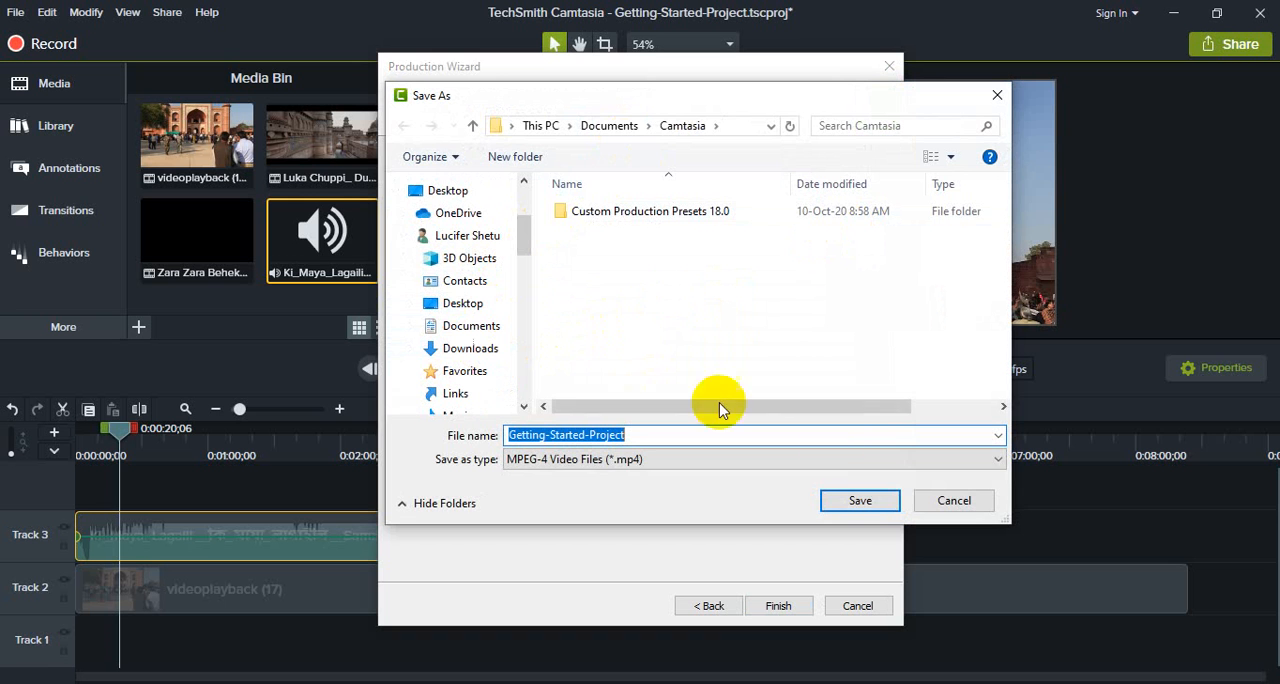
pyautogui.click(862, 502)
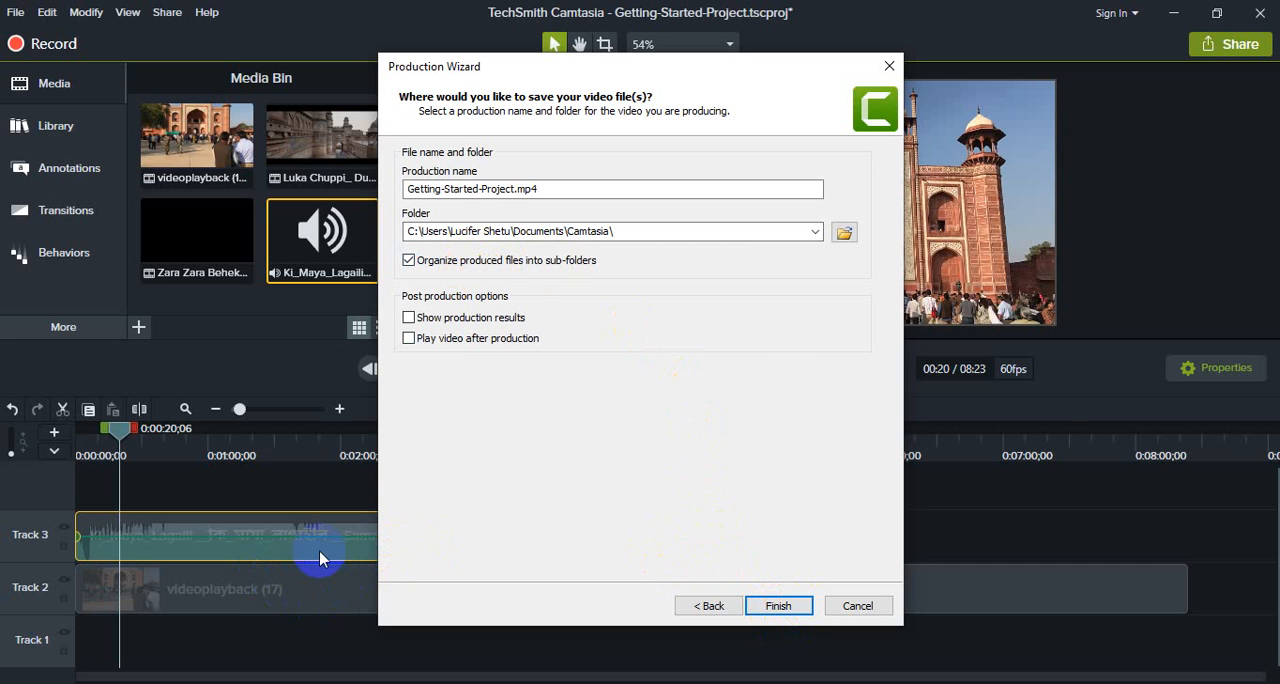
pyautogui.click(790, 597)
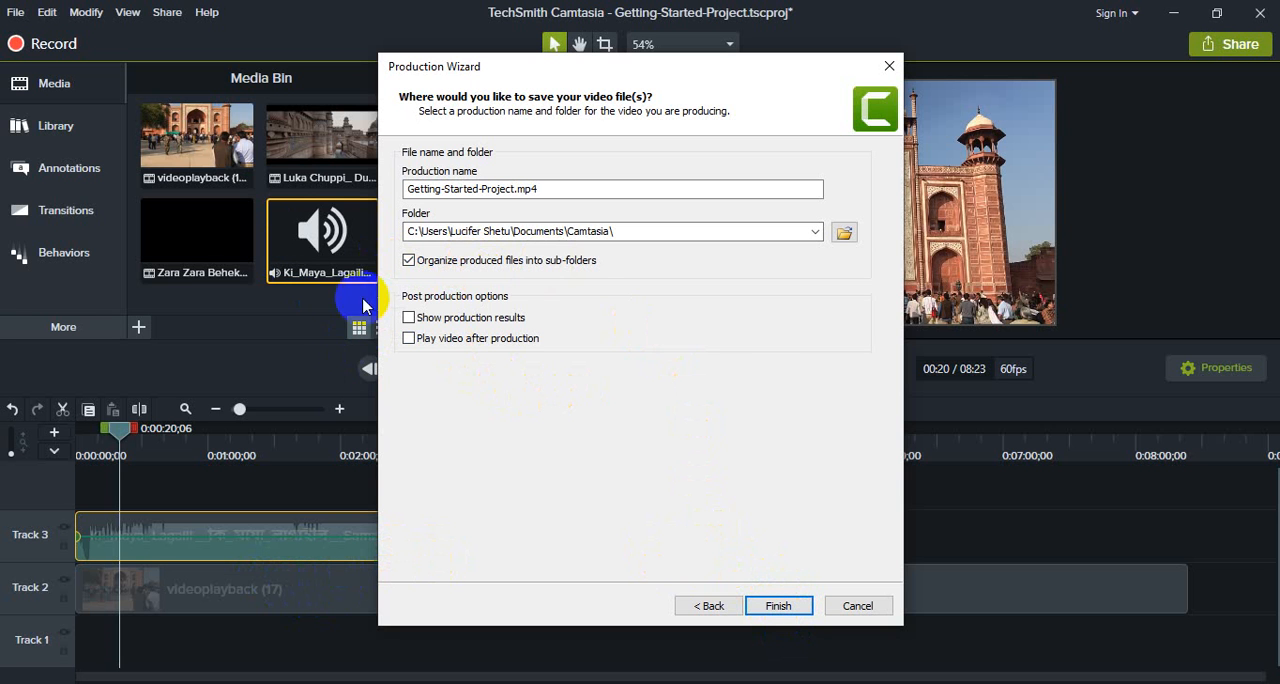
pyautogui.click(877, 613)
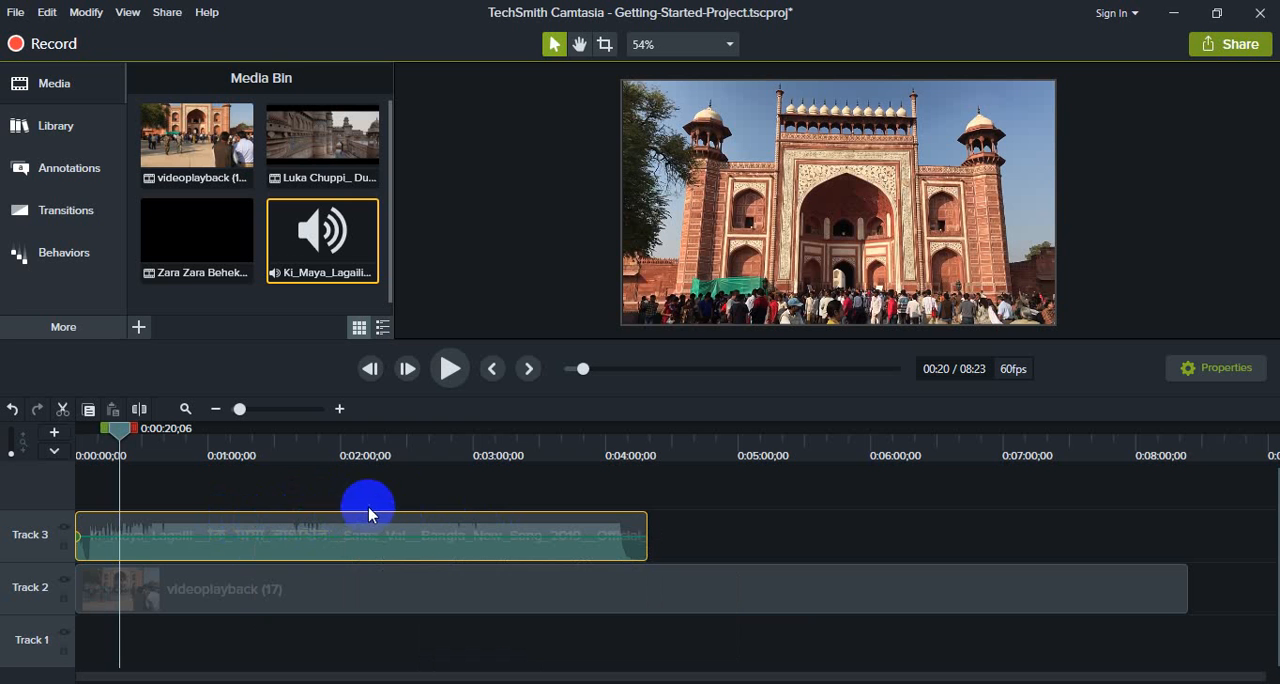
# - Import the _Tujhe_Kitna_Chahne_Lage_Song MP3 from New folder (2) into the Media Bin
pyautogui.click(140, 335)
pyautogui.click(148, 265)
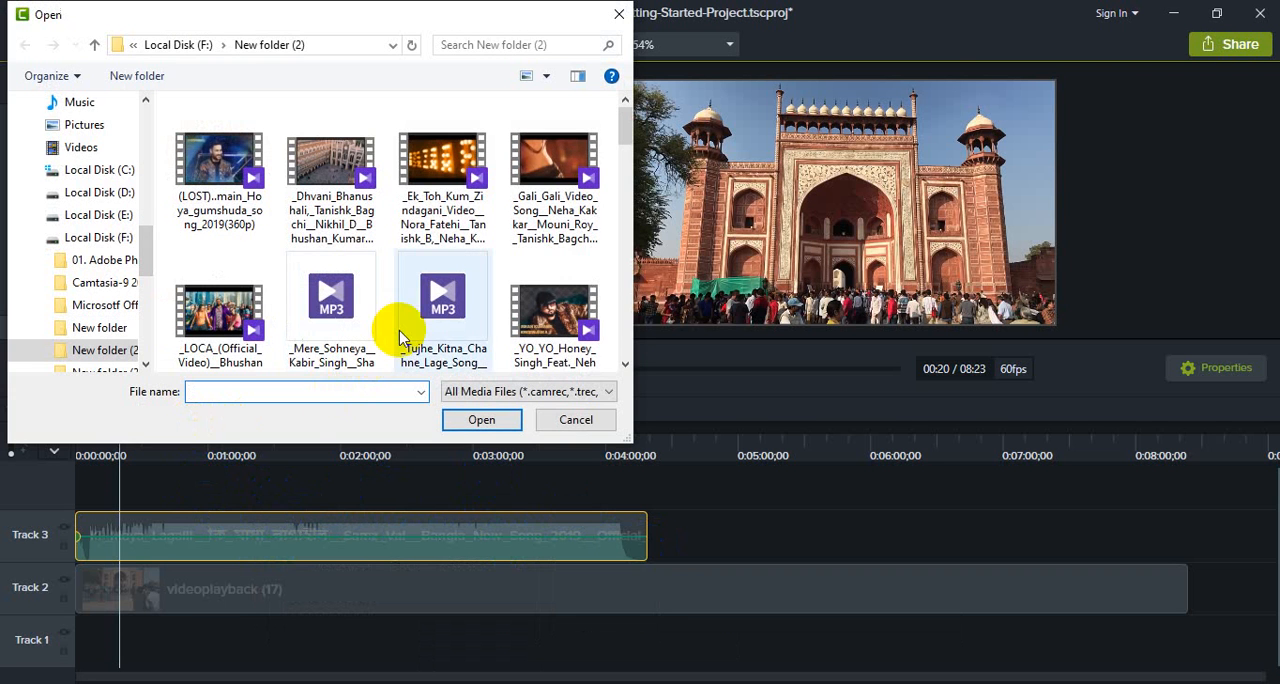
pyautogui.doubleClick(437, 318)
# - Add a second Ki_Maya_Lagaili clip directly after the first on Track 3, and select the first clip with the playhead at 0:01:42;24
pyautogui.moveTo(308, 180); pyautogui.dragTo(630, 516)
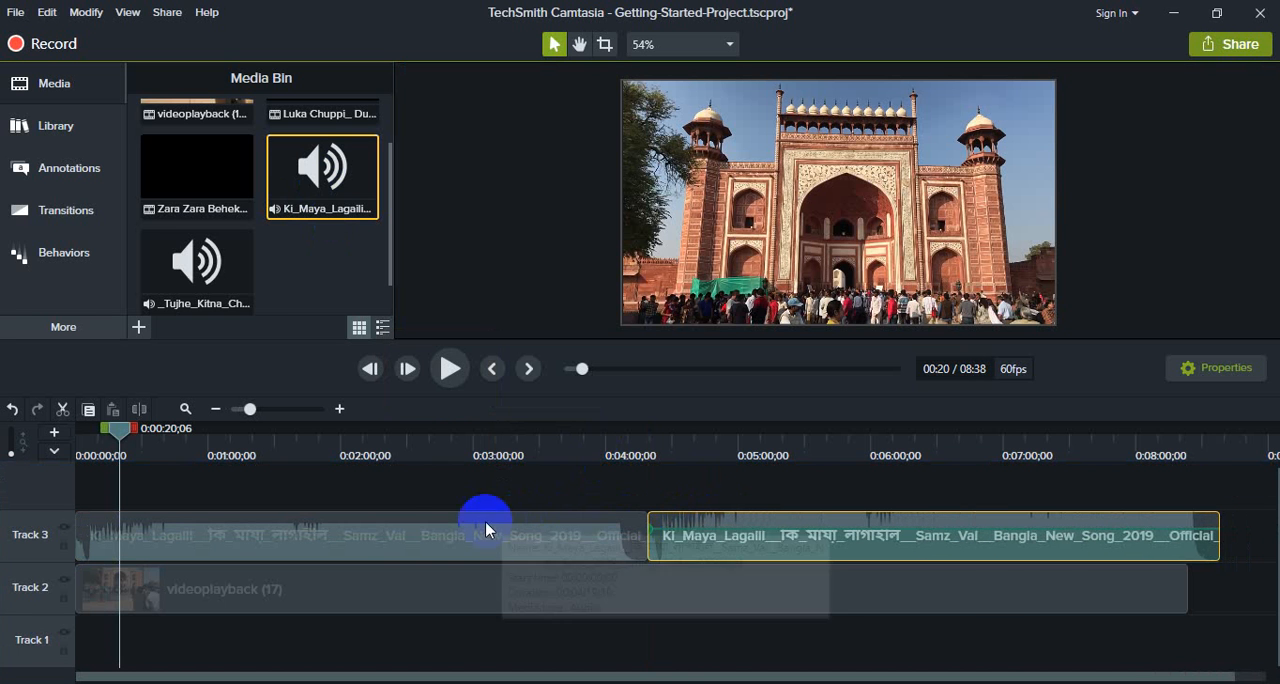
pyautogui.click(302, 462)
pyautogui.click(316, 548)
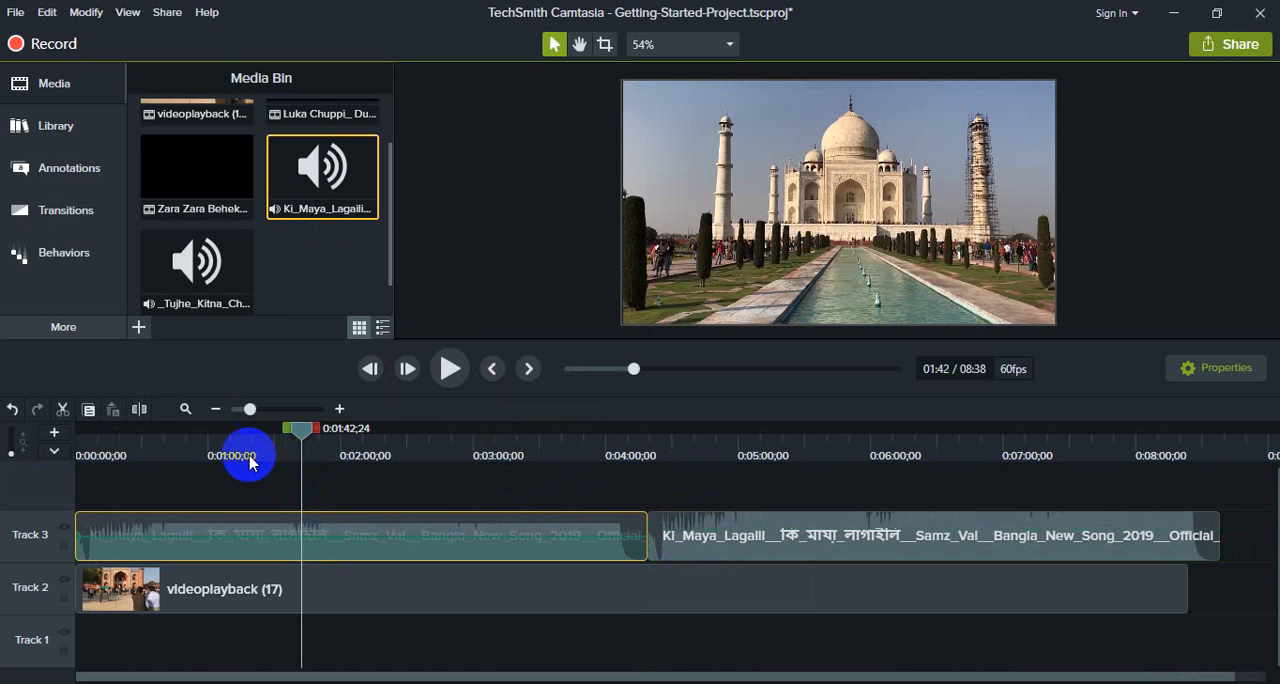
# - Split the first Ki_Maya_Lagaili clip at 0:01:42;24, delete its second part, and move the following clip up to close the gap
pyautogui.click(140, 410)
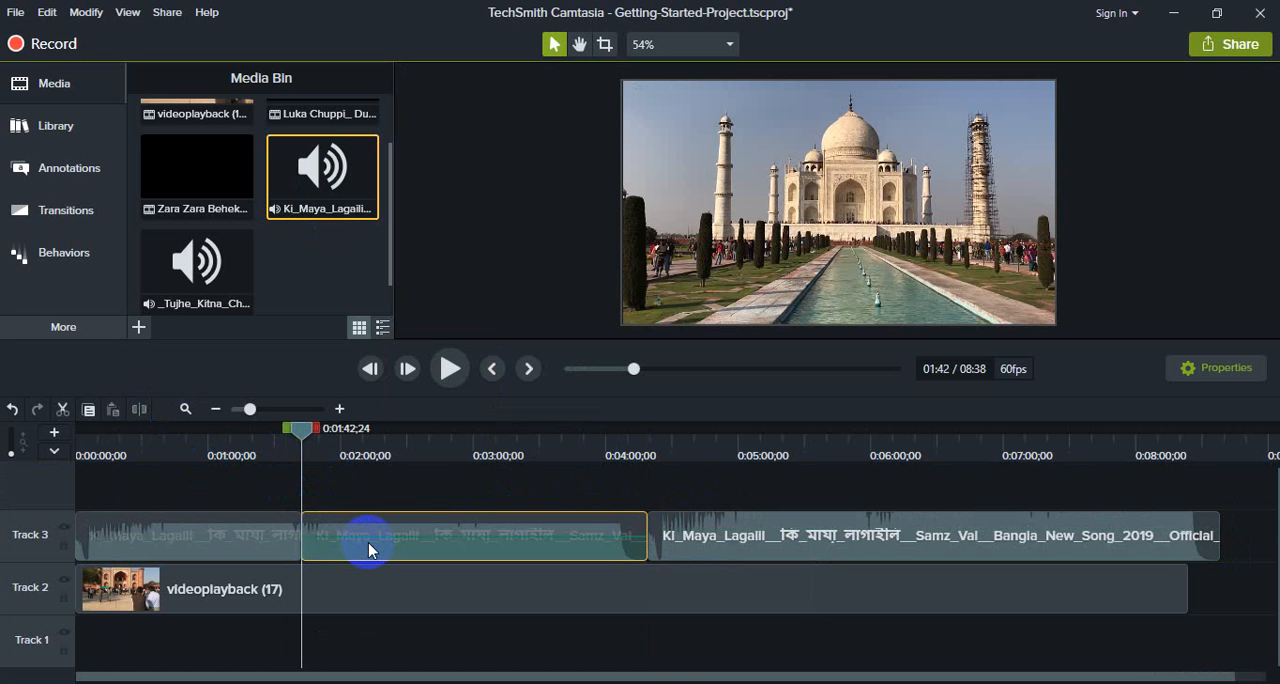
pyautogui.press('Delete')
pyautogui.moveTo(803, 543); pyautogui.dragTo(408, 556)
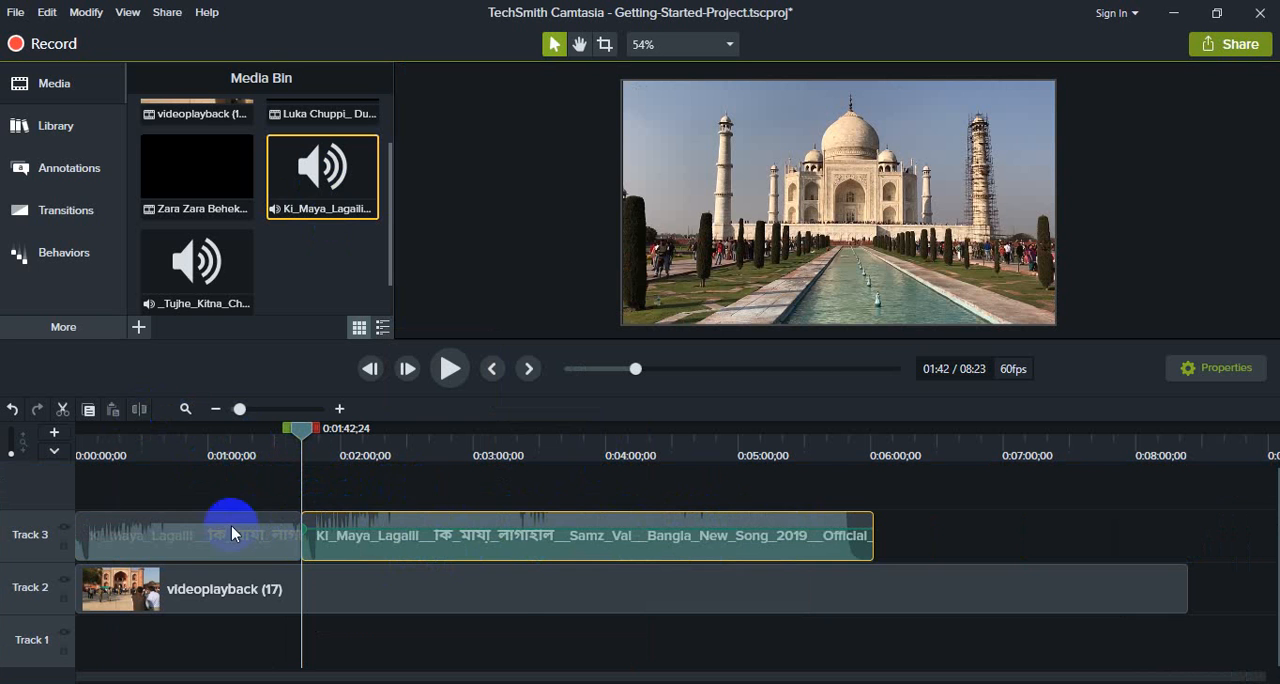
# - Copy the short first Ki_Maya_Lagaili piece, paste it at 0:06:13;03, and place it directly after the last clip on Track 3
pyautogui.click(205, 537)
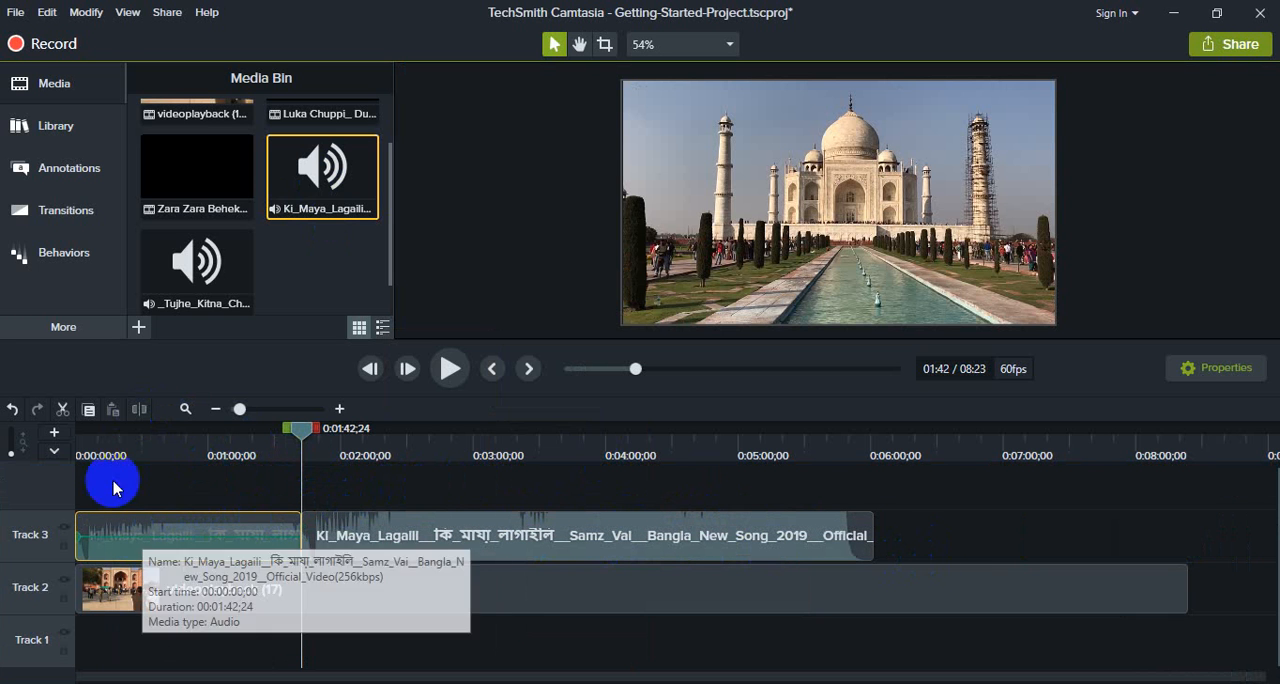
pyautogui.click(91, 413)
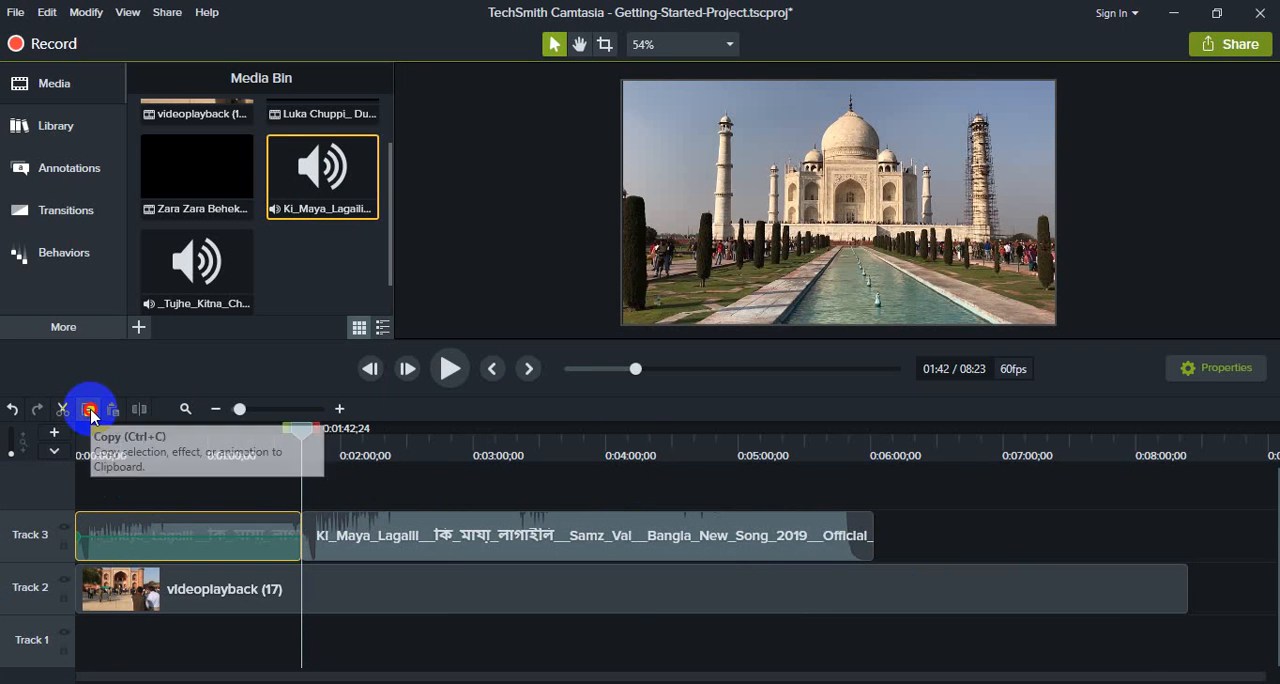
pyautogui.click(896, 450)
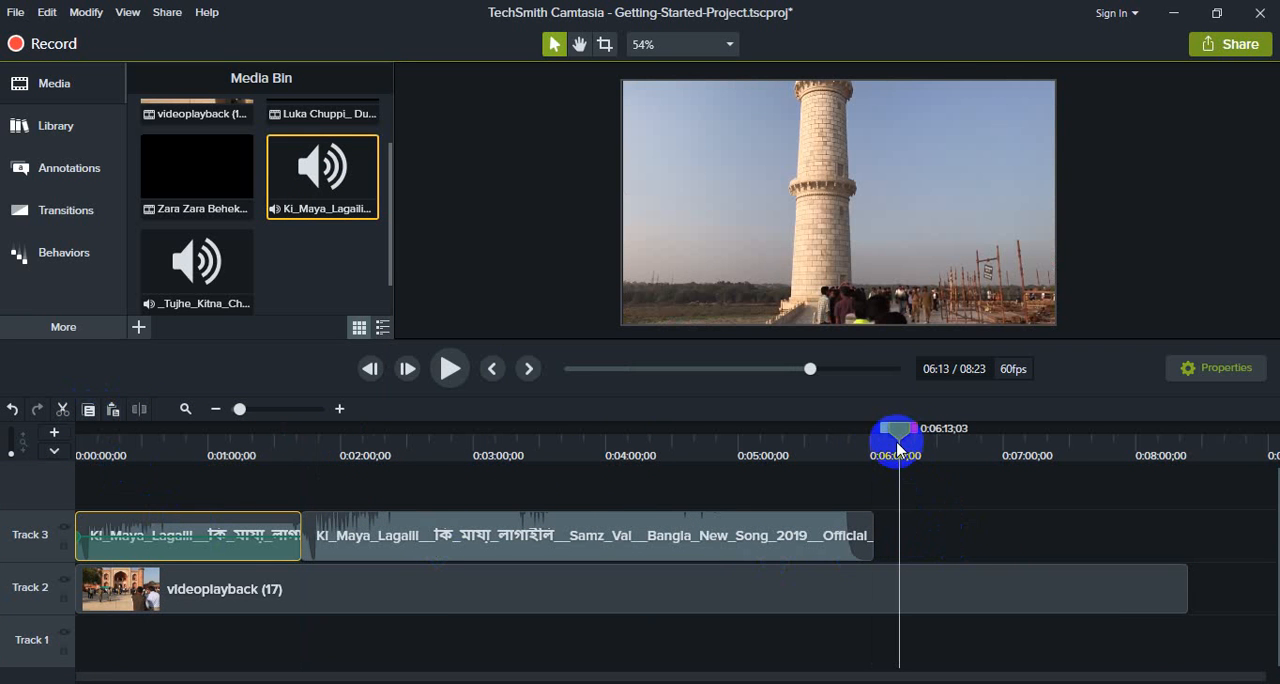
pyautogui.click(116, 411)
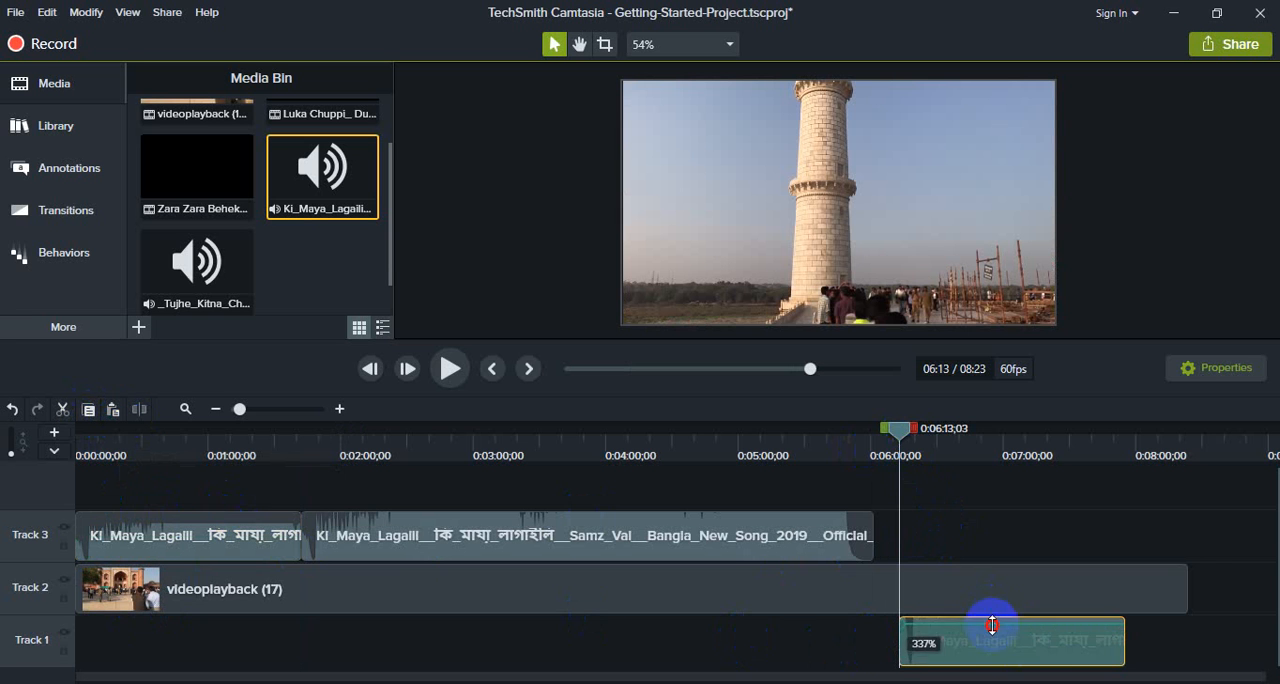
pyautogui.moveTo(992, 625); pyautogui.dragTo(977, 540)
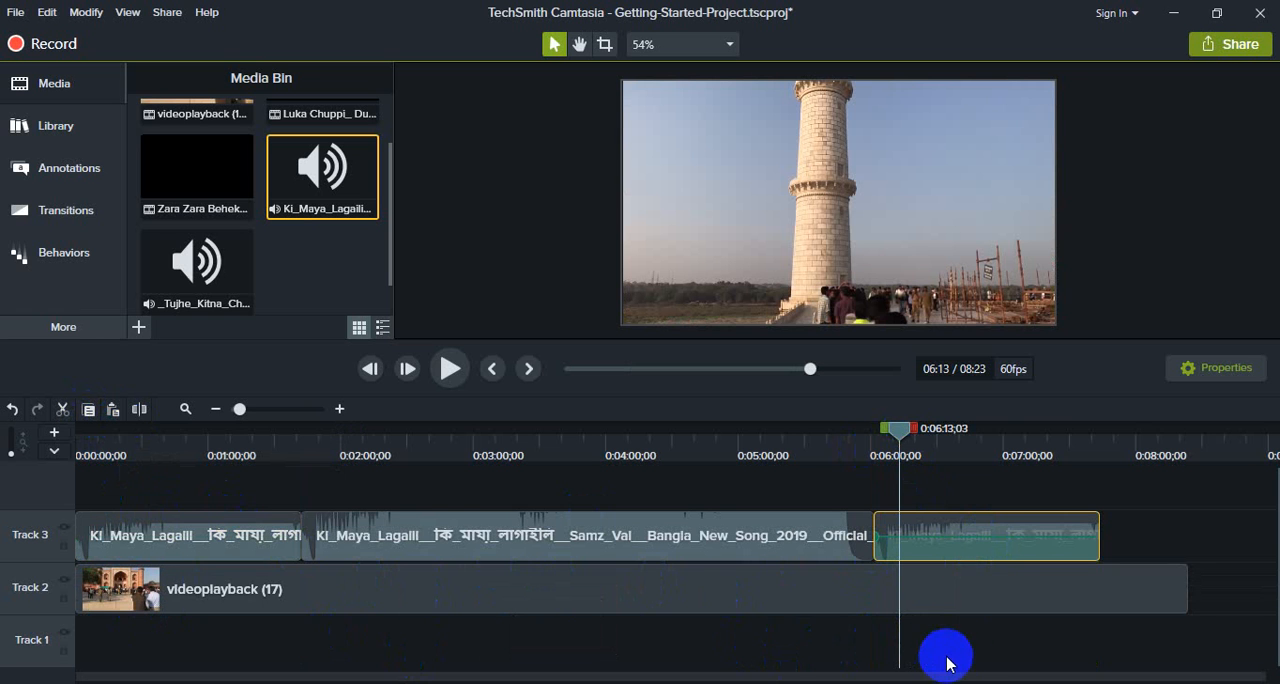
# - Select all the audio and video clips on Tracks 2 and 3 and delete them from the timeline
pyautogui.moveTo(987, 655); pyautogui.dragTo(143, 529)
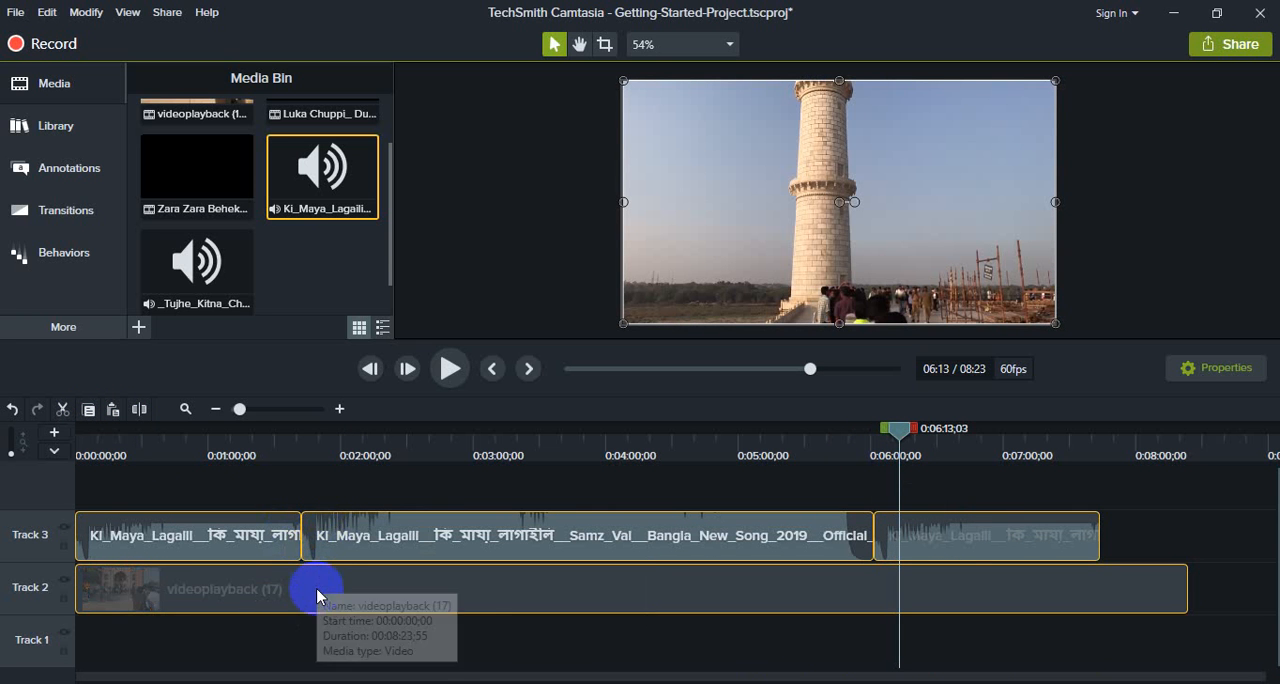
pyautogui.click(1135, 538)
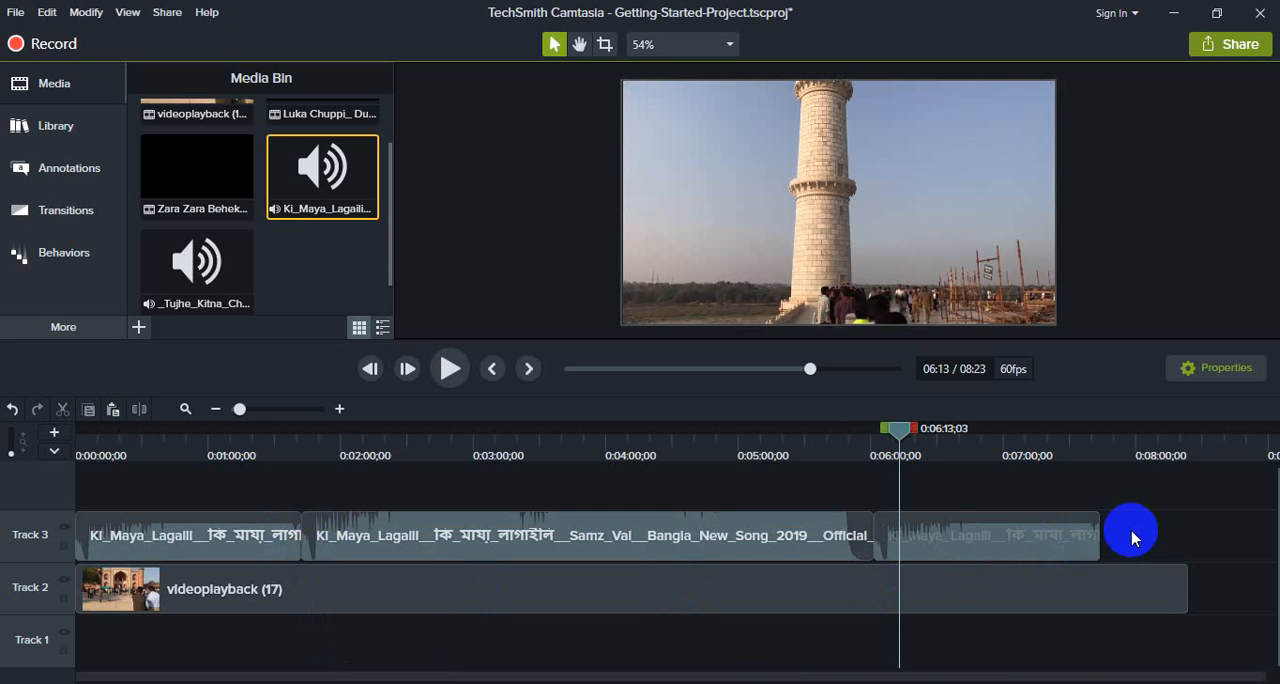
pyautogui.moveTo(1141, 536); pyautogui.dragTo(378, 578)
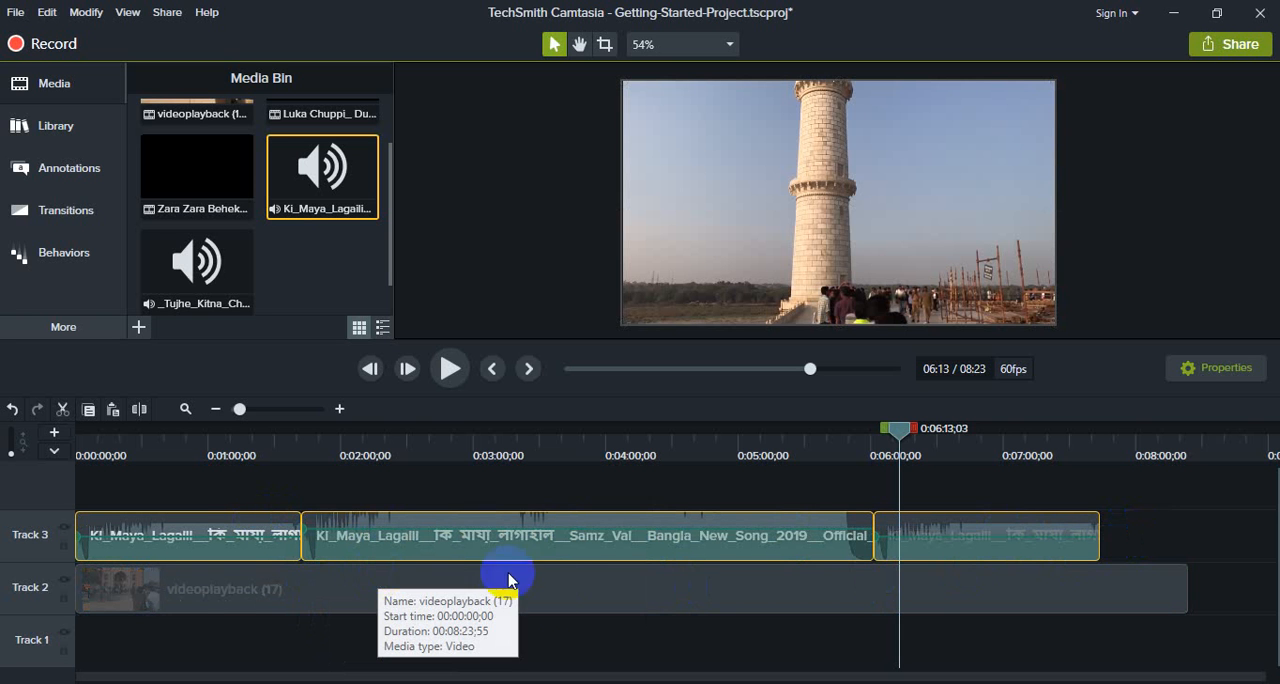
pyautogui.moveTo(1237, 543); pyautogui.dragTo(115, 589)
pyautogui.press('Delete')
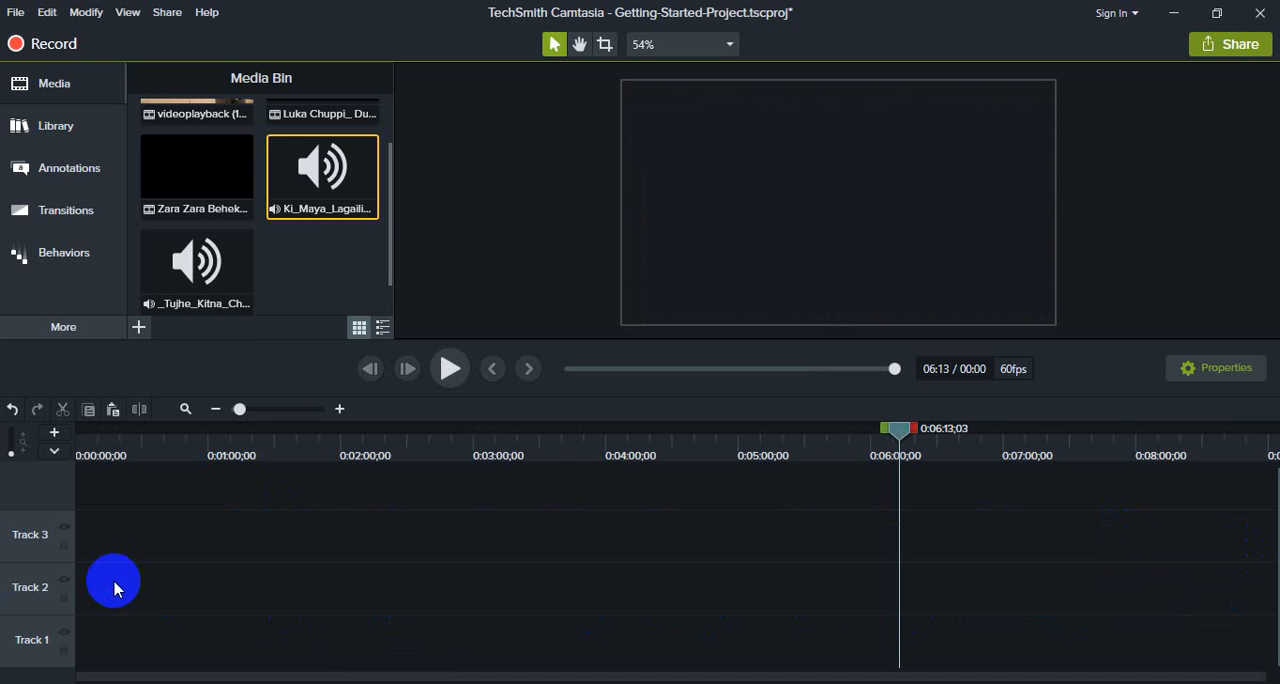
# - Add the videoplayback (17) clip at the start of Track 2 and return the playhead to 0:00:00;00
pyautogui.scroll(2, 231, 316)
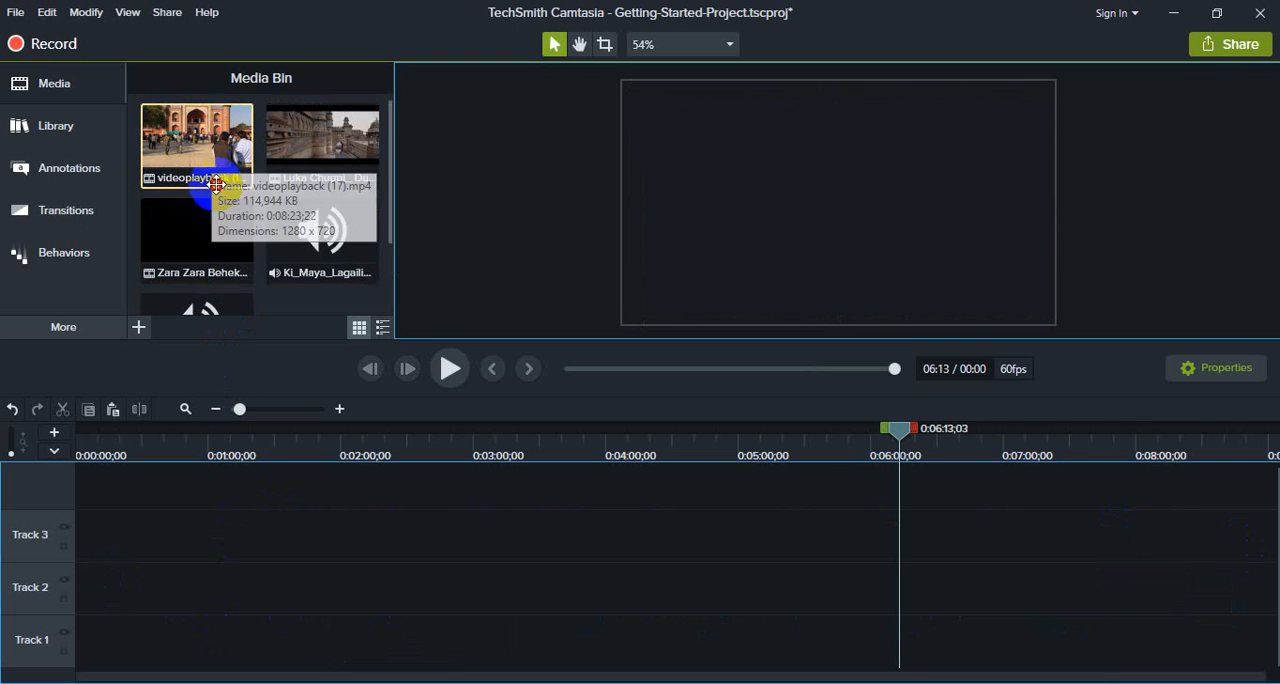
pyautogui.moveTo(205, 152); pyautogui.dragTo(60, 587)
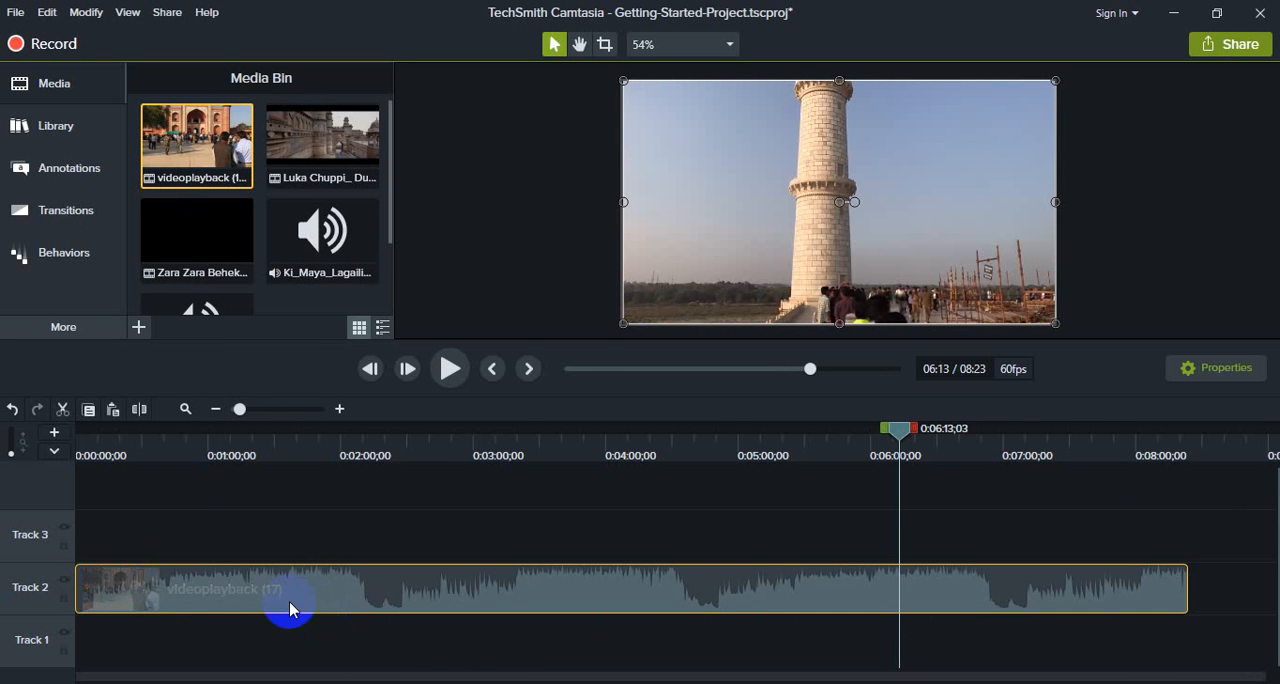
pyautogui.click(452, 386)
pyautogui.moveTo(900, 432); pyautogui.dragTo(80, 457)
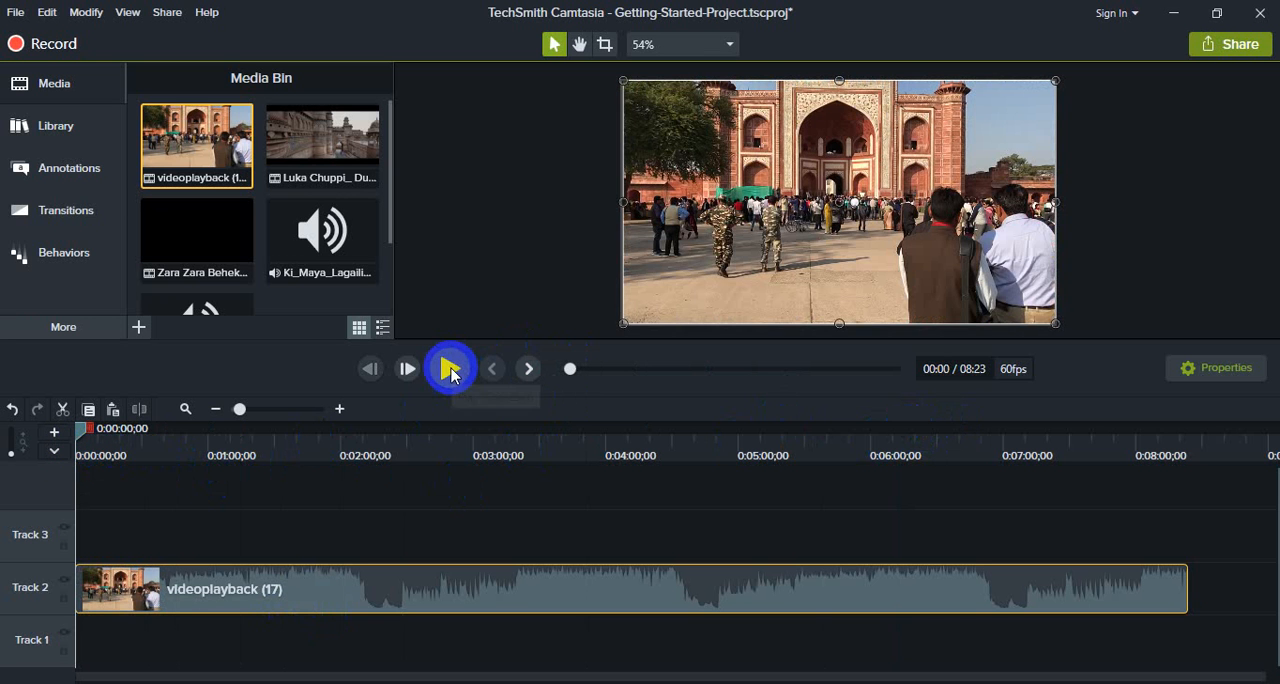
# - Preview the Taj Mahal footage from the beginning and from 0:00:42;59, pausing at 0:00:52;45
pyautogui.click(450, 370)
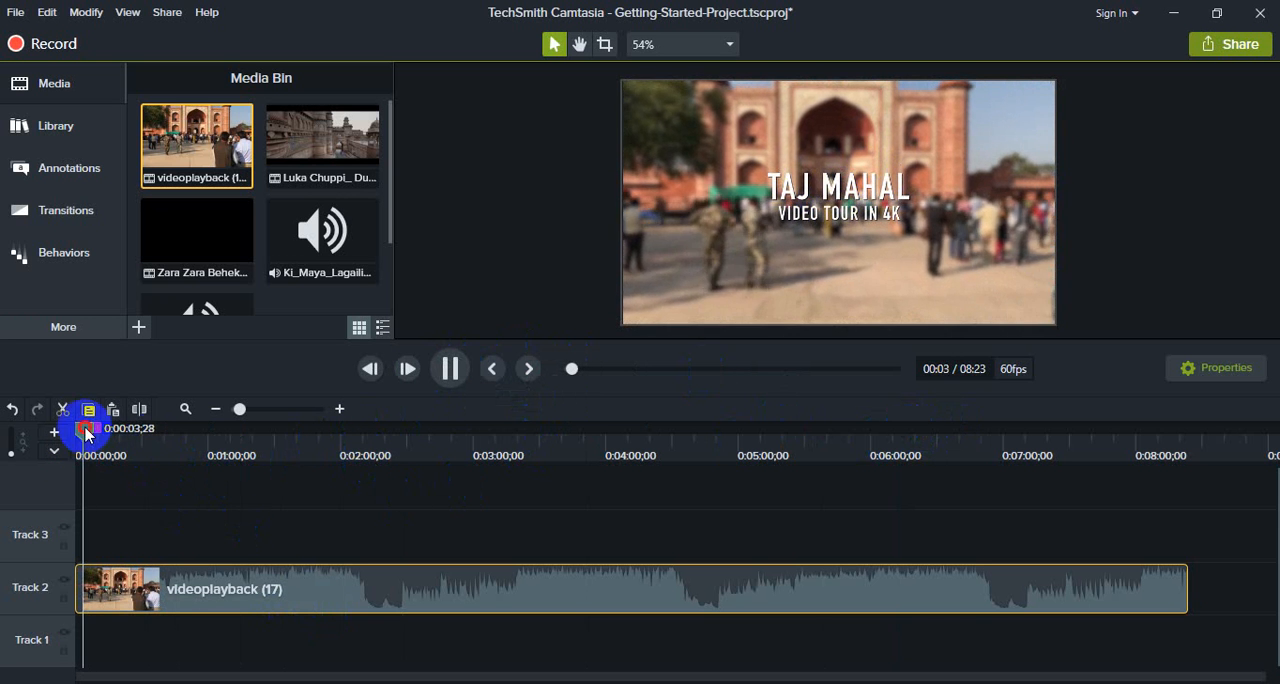
pyautogui.moveTo(85, 433); pyautogui.dragTo(169, 428)
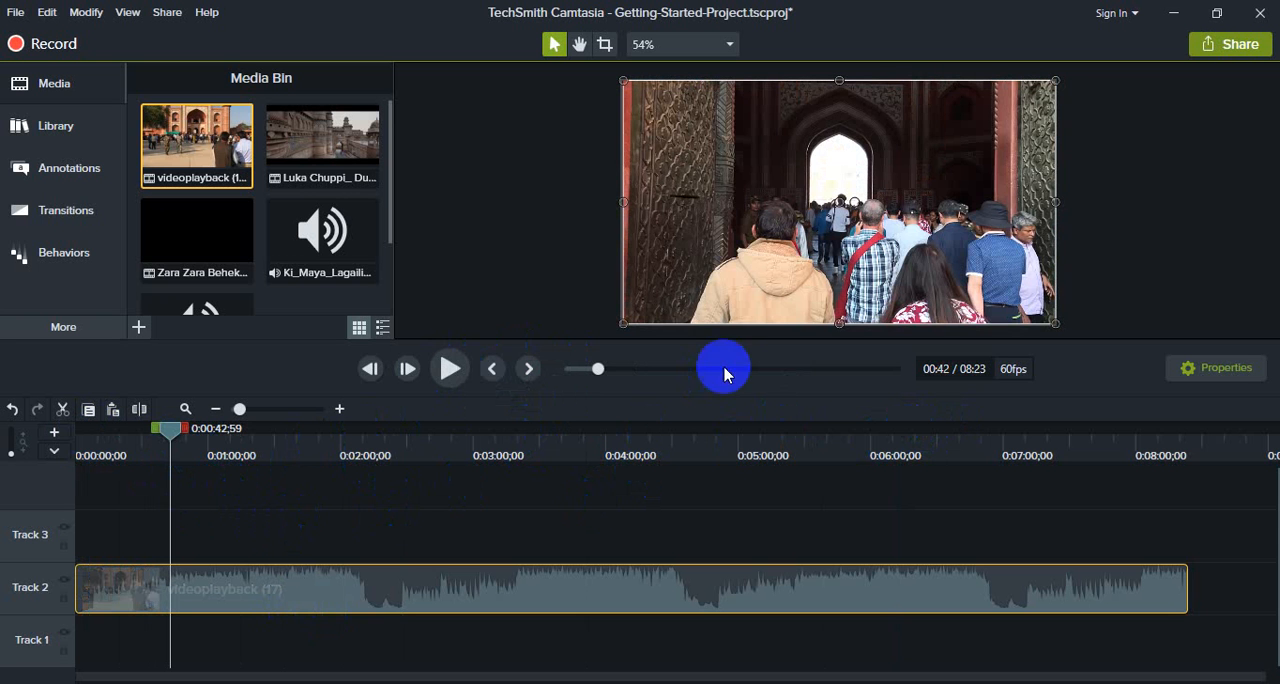
pyautogui.click(447, 371)
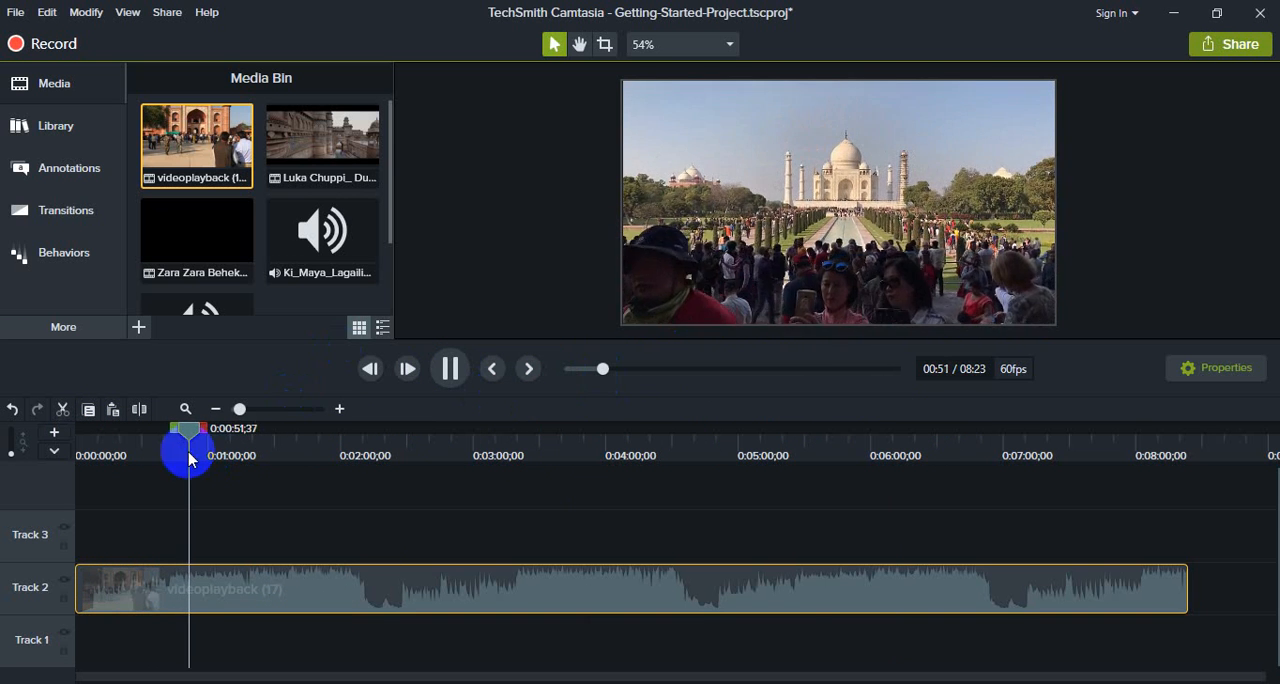
pyautogui.click(449, 368)
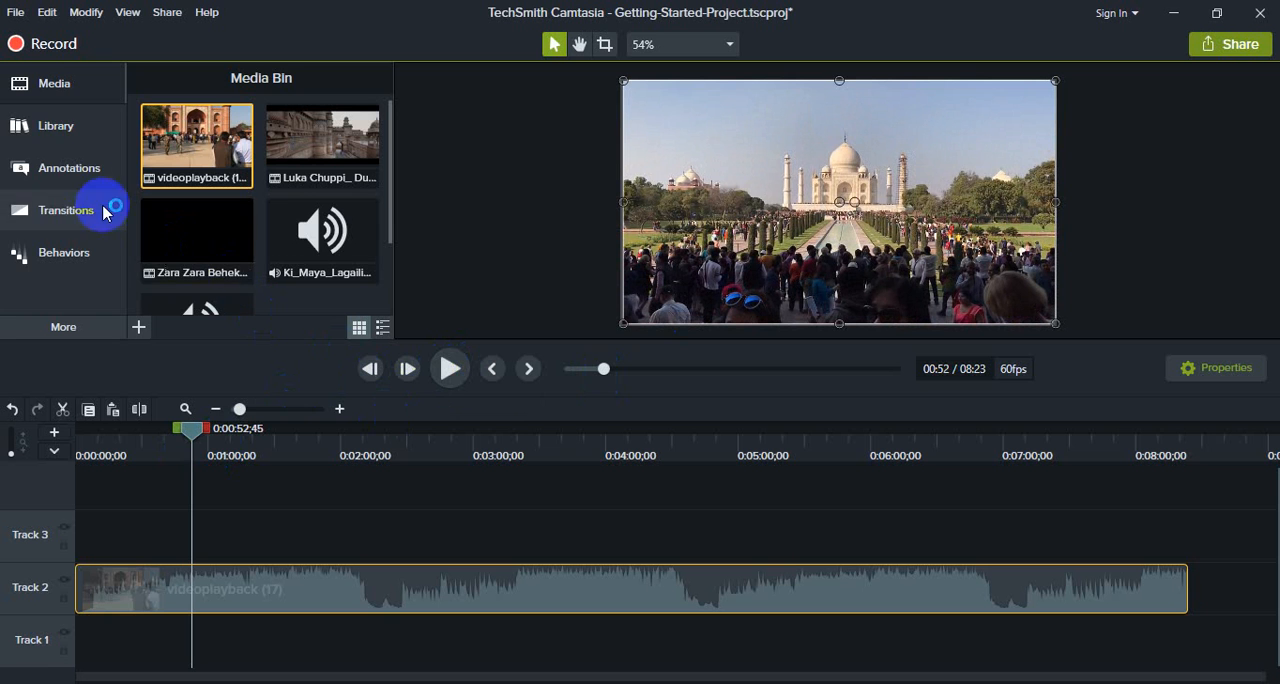
# - Examine the annotation categories: callouts, arrows and lines, shapes, blur and highlight, sketch motion, and keystroke callouts
pyautogui.click(66, 86)
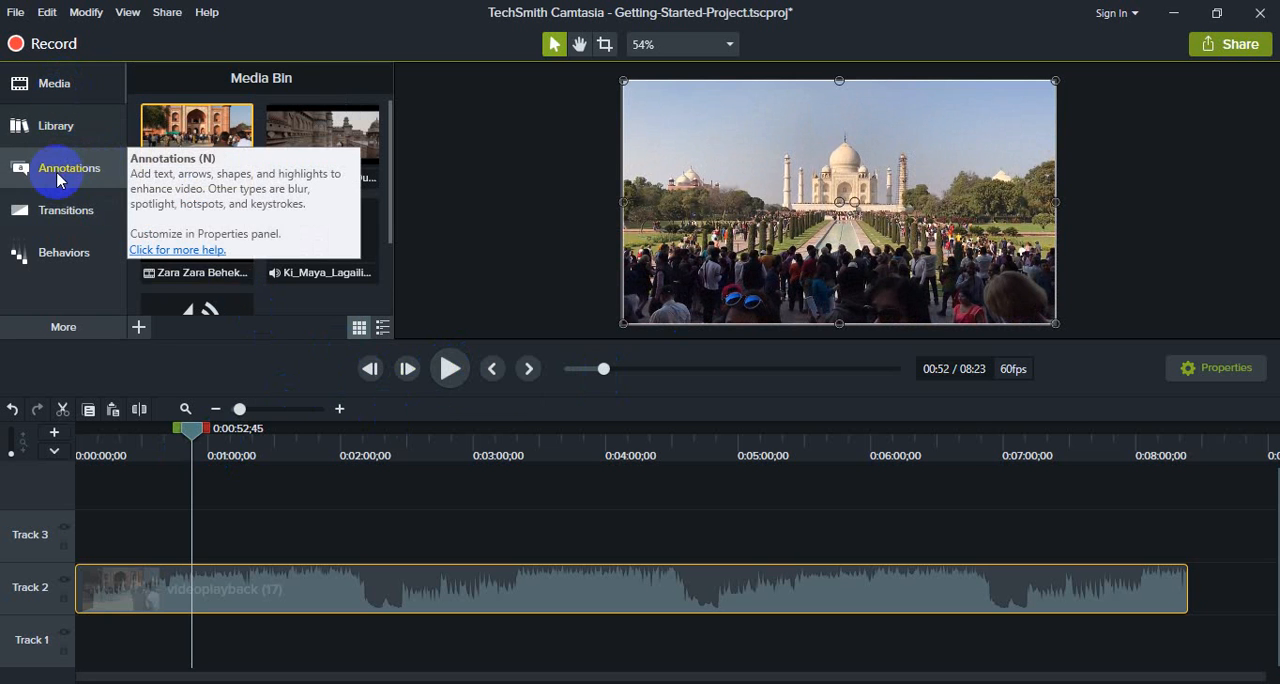
pyautogui.click(91, 173)
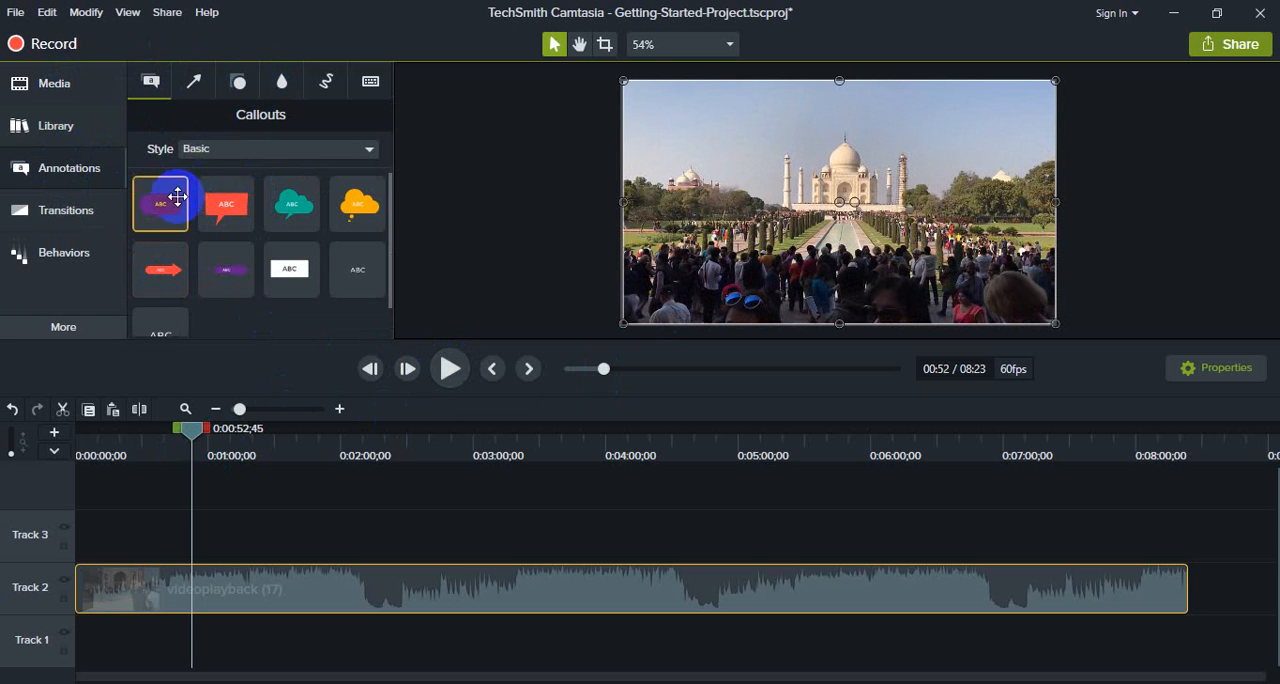
pyautogui.scroll(-1, 183, 302)
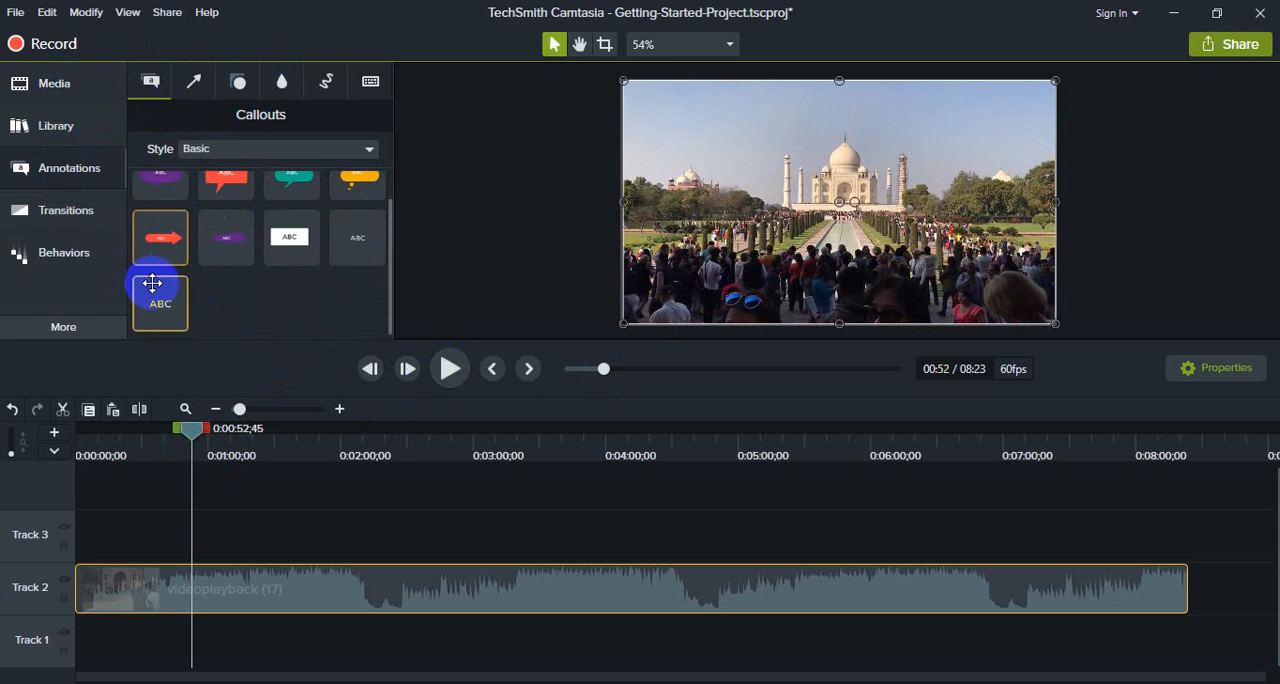
pyautogui.scroll(1, 220, 250)
pyautogui.click(192, 82)
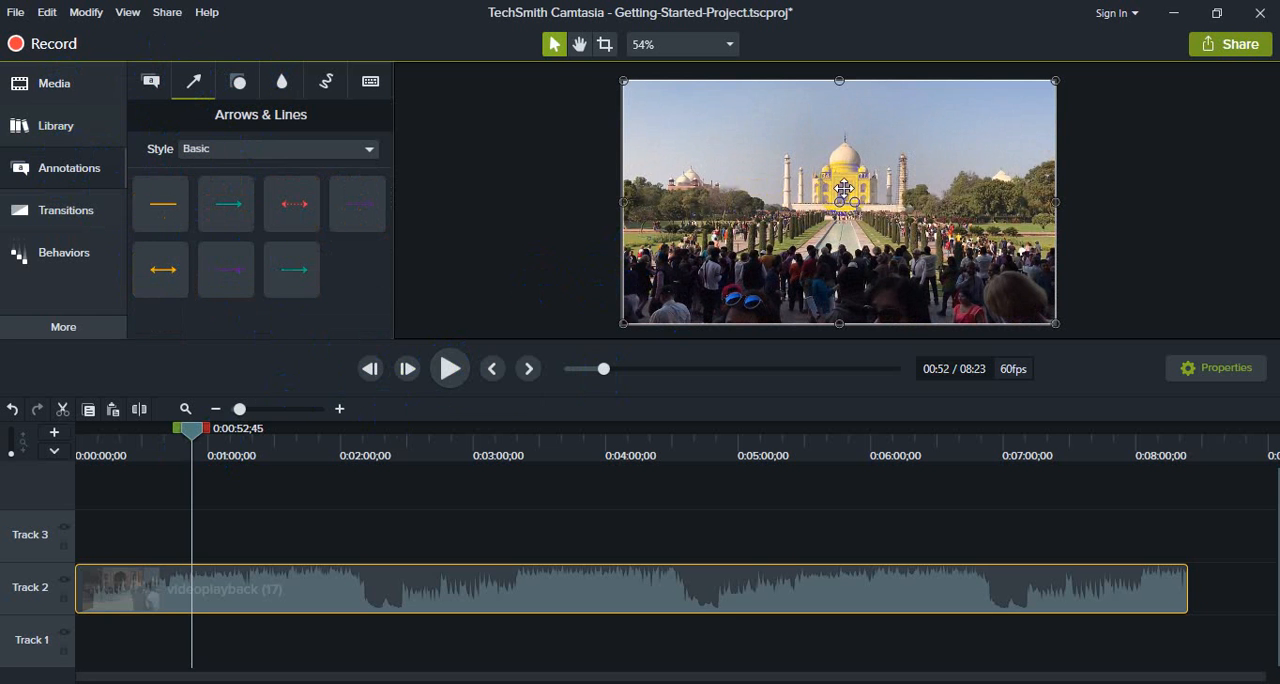
pyautogui.click(238, 82)
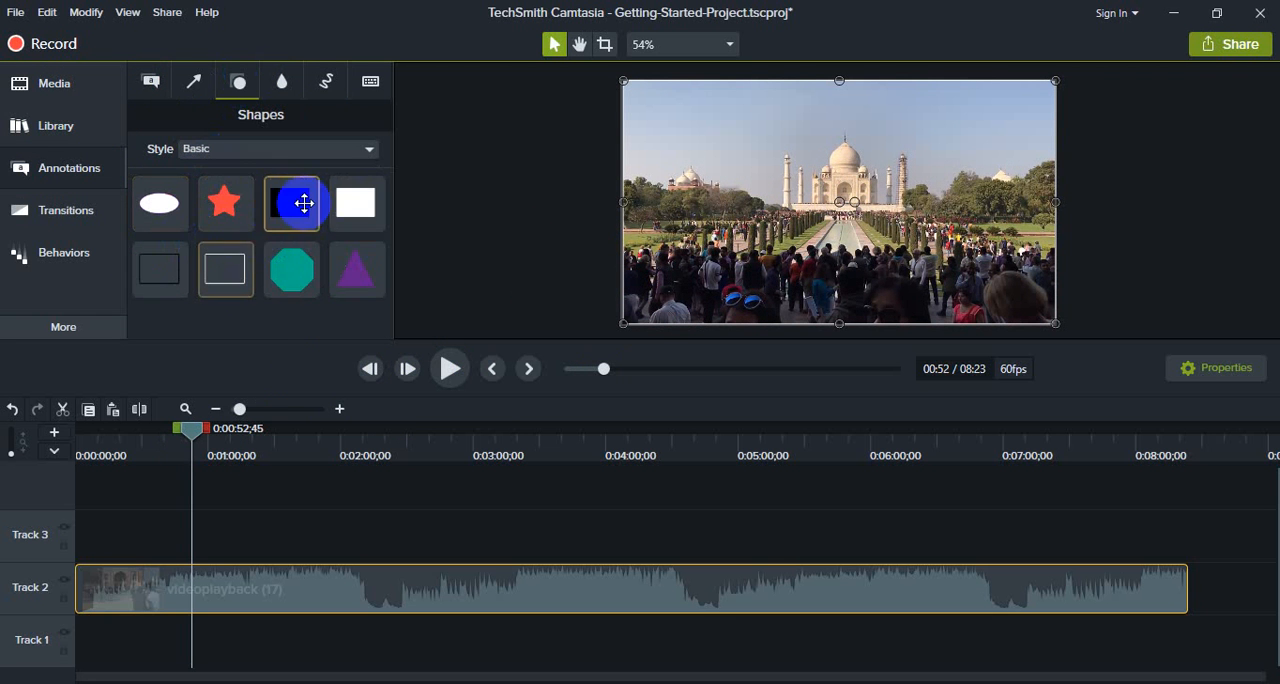
pyautogui.click(284, 82)
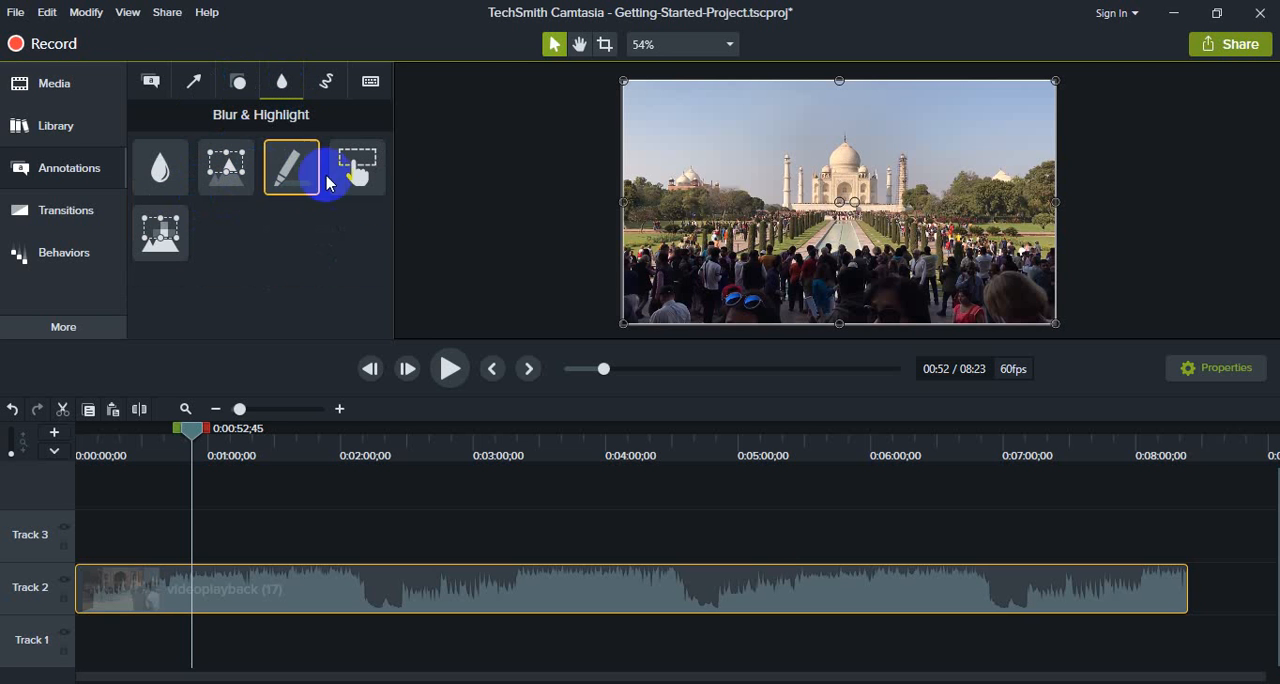
pyautogui.click(330, 97)
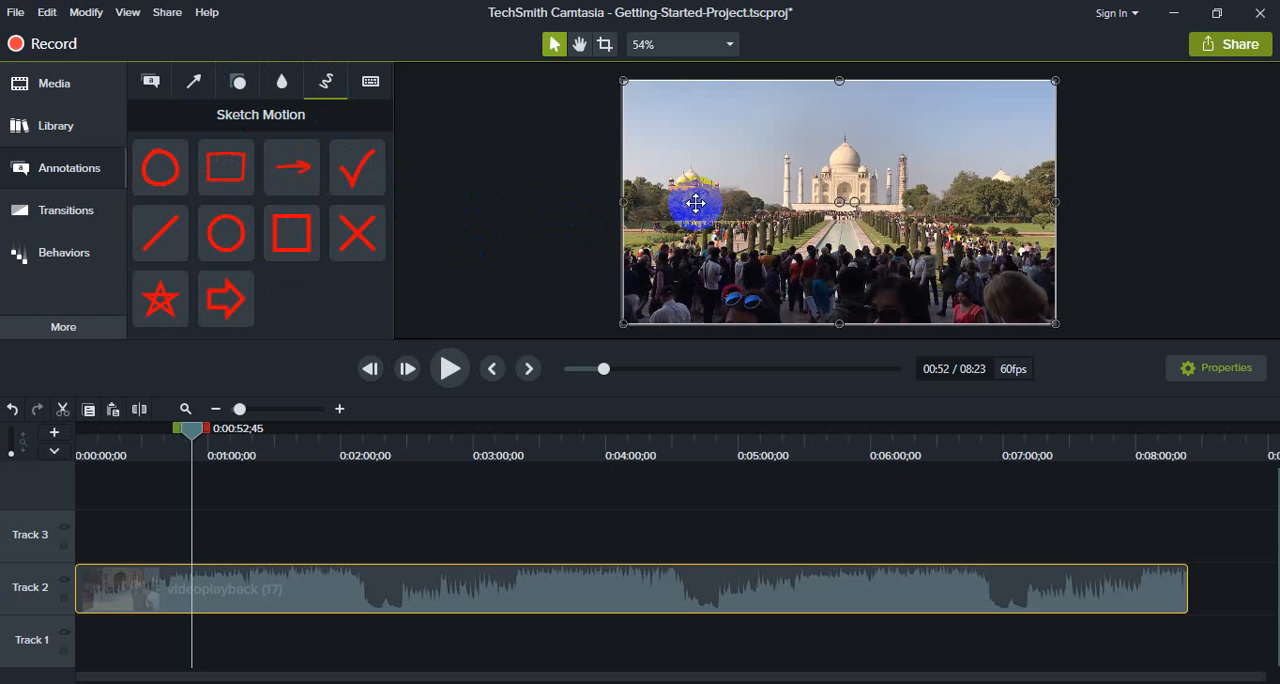
pyautogui.click(372, 84)
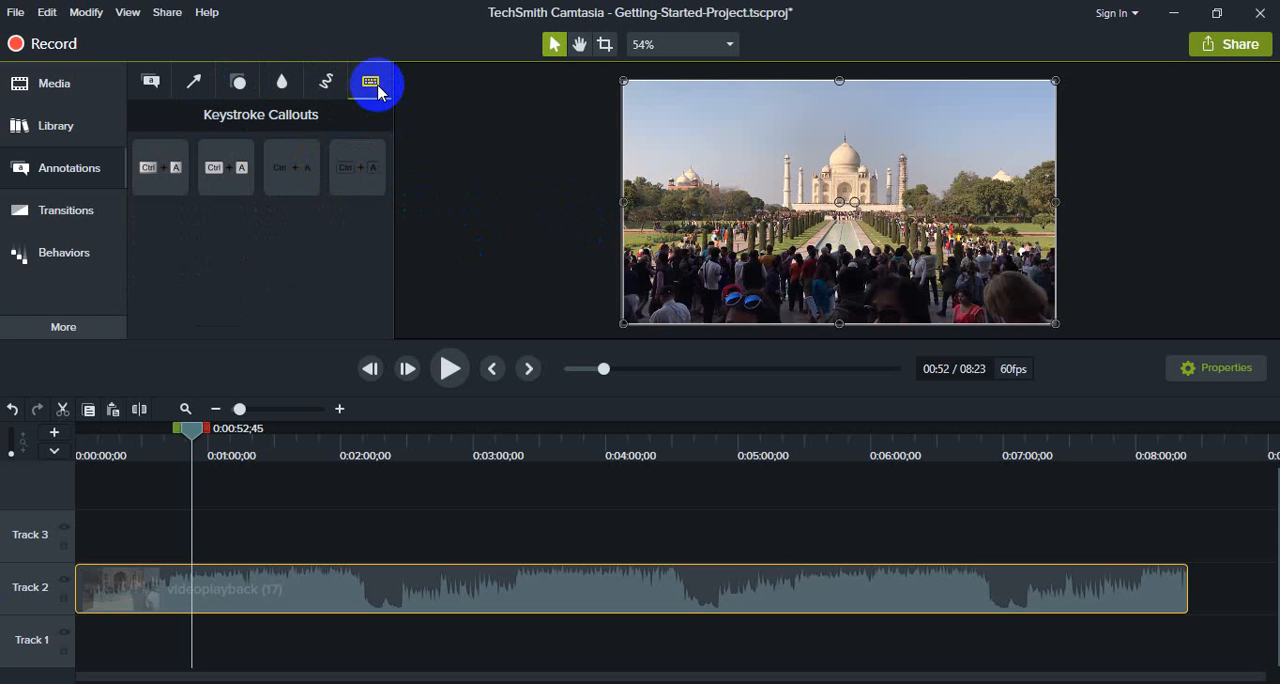
pyautogui.click(324, 94)
pyautogui.click(370, 82)
pyautogui.click(162, 186)
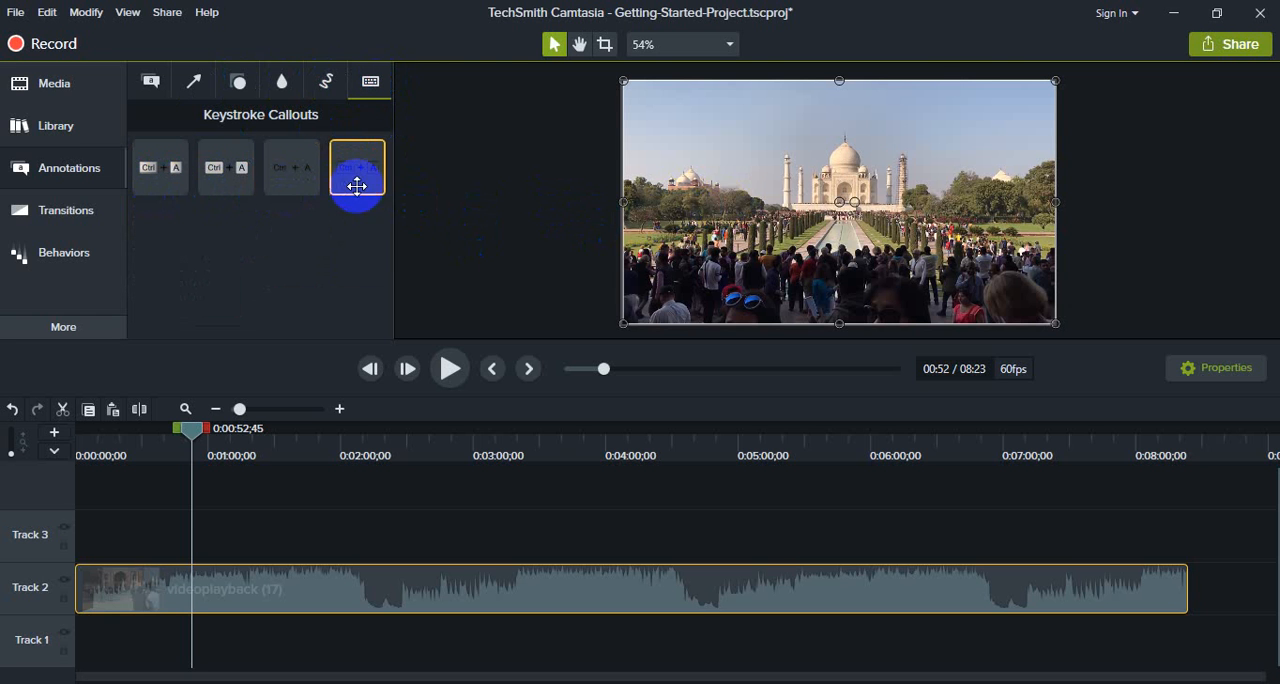
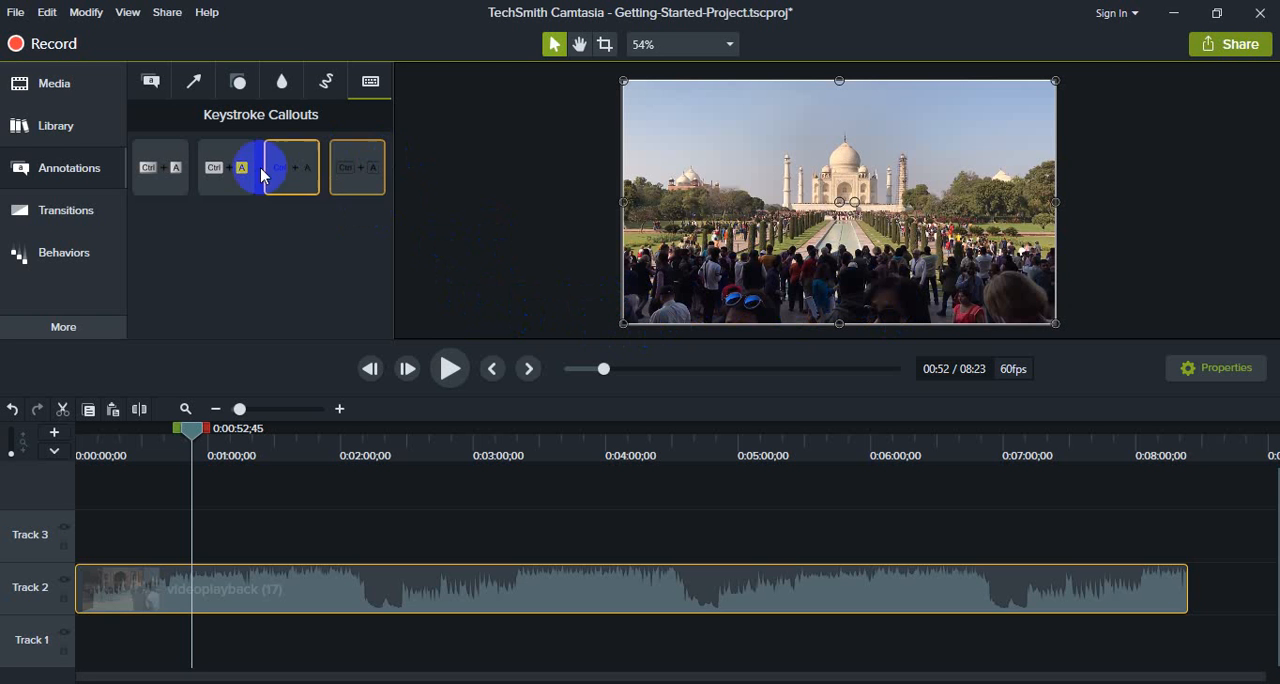
# - Add a Basic plain-text callout reading "Taj mohol" at 0:00:52;45, scaled down and placed along the frame's bottom centre
pyautogui.click(155, 85)
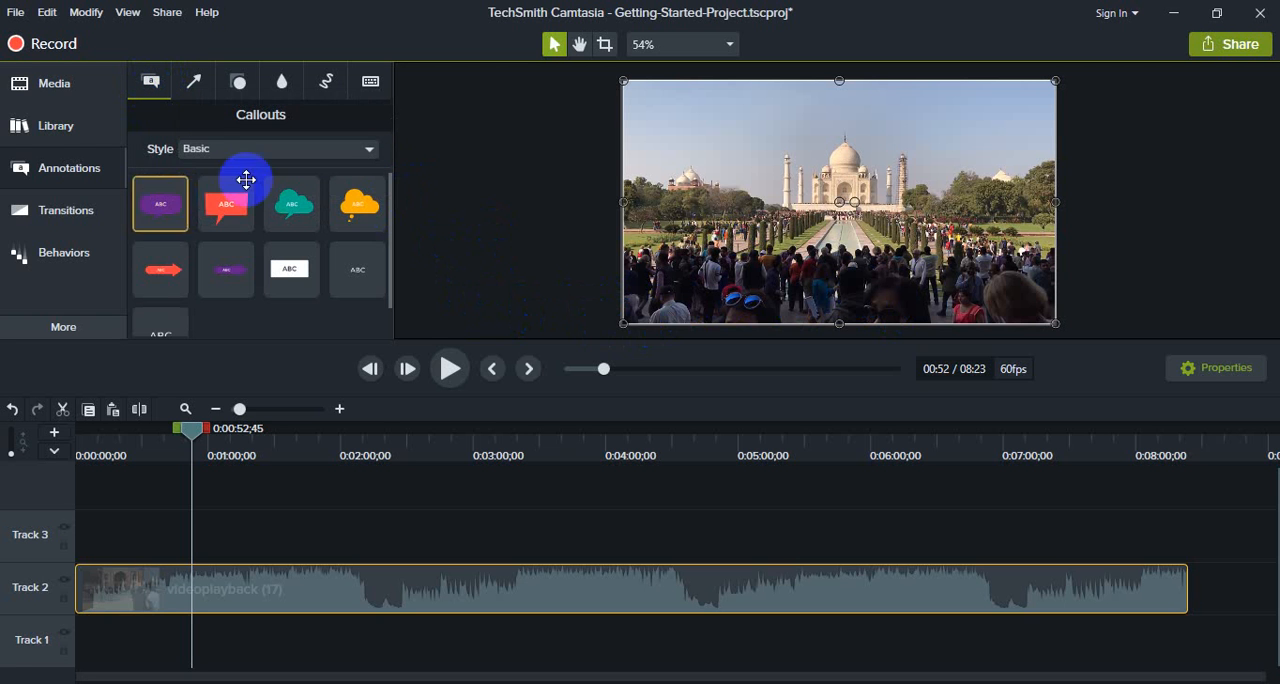
pyautogui.scroll(-1, 327, 219)
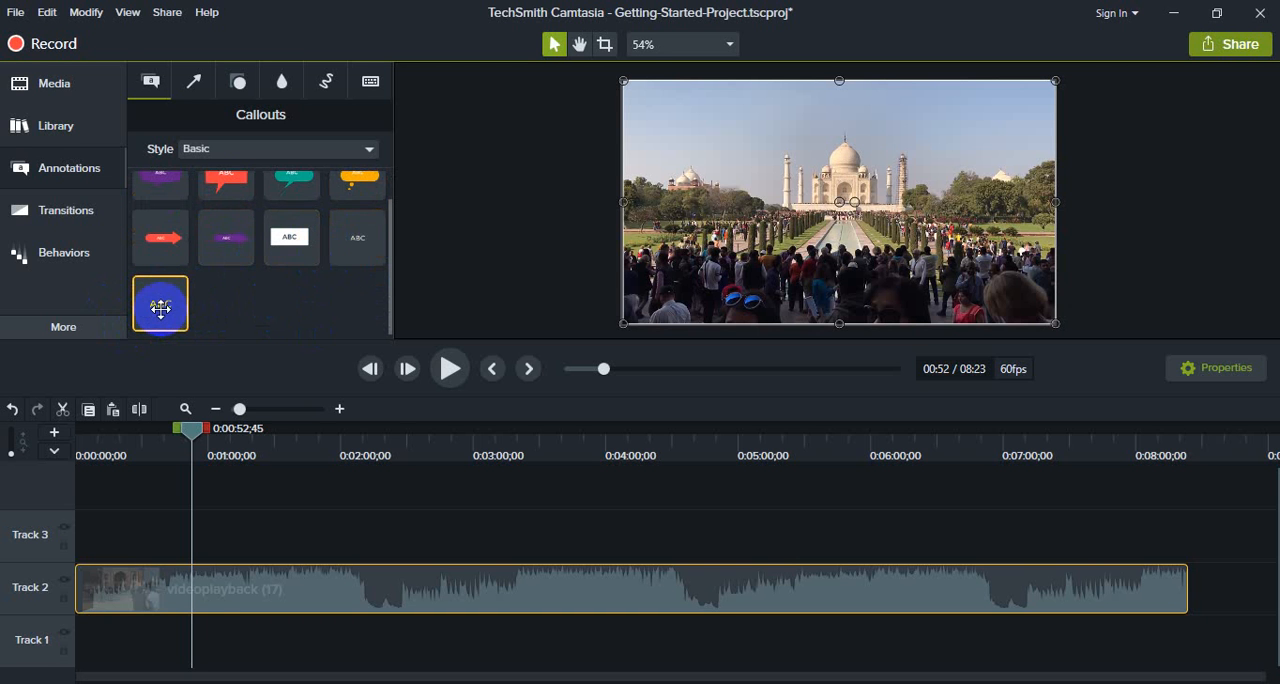
pyautogui.moveTo(160, 308); pyautogui.dragTo(757, 258)
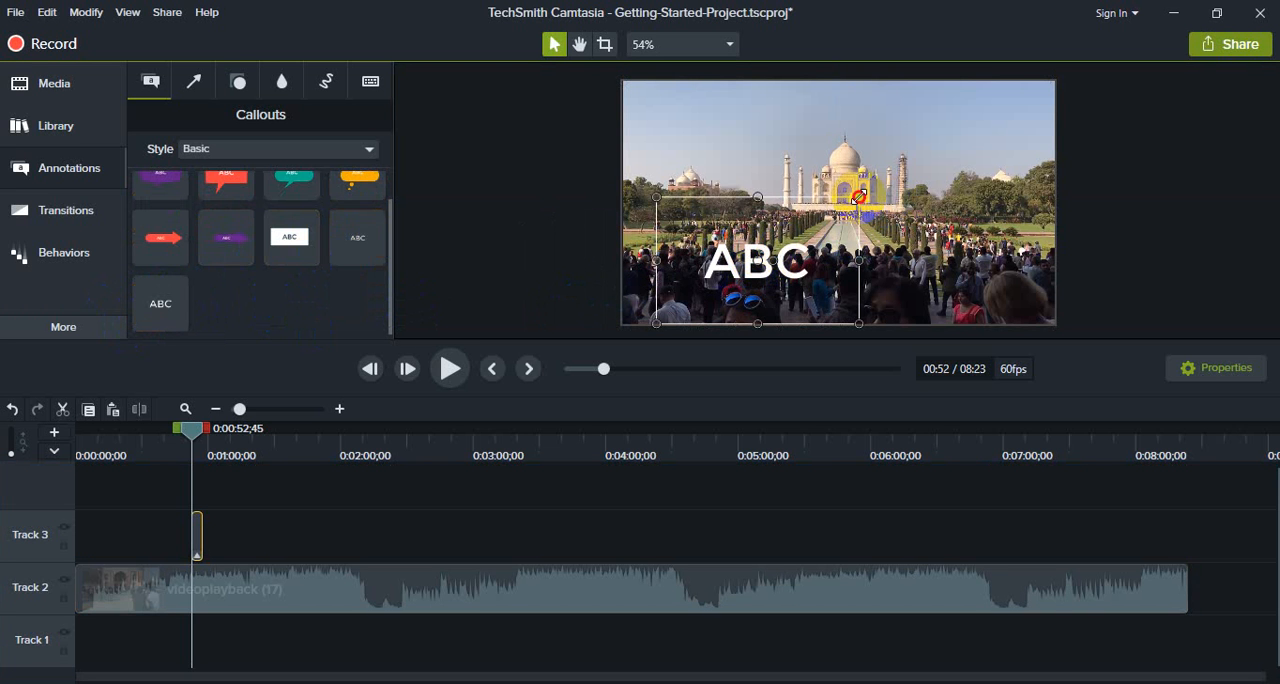
pyautogui.moveTo(858, 197); pyautogui.dragTo(800, 282)
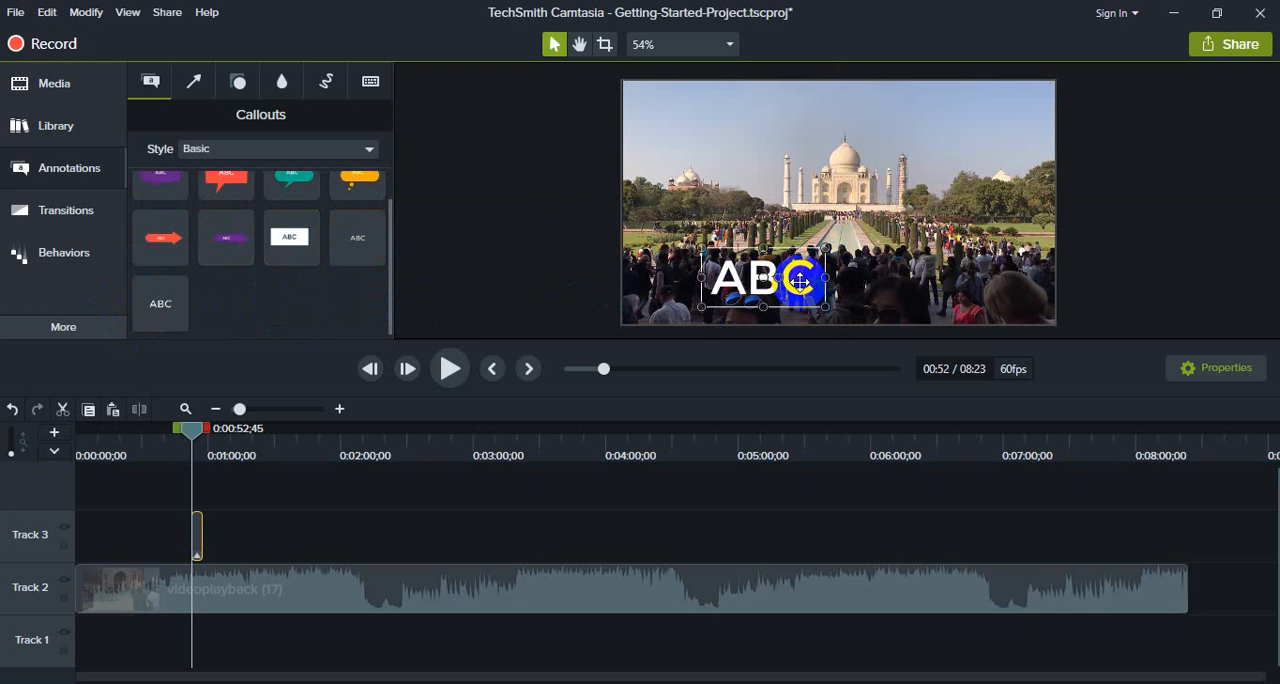
pyautogui.doubleClick(800, 282)
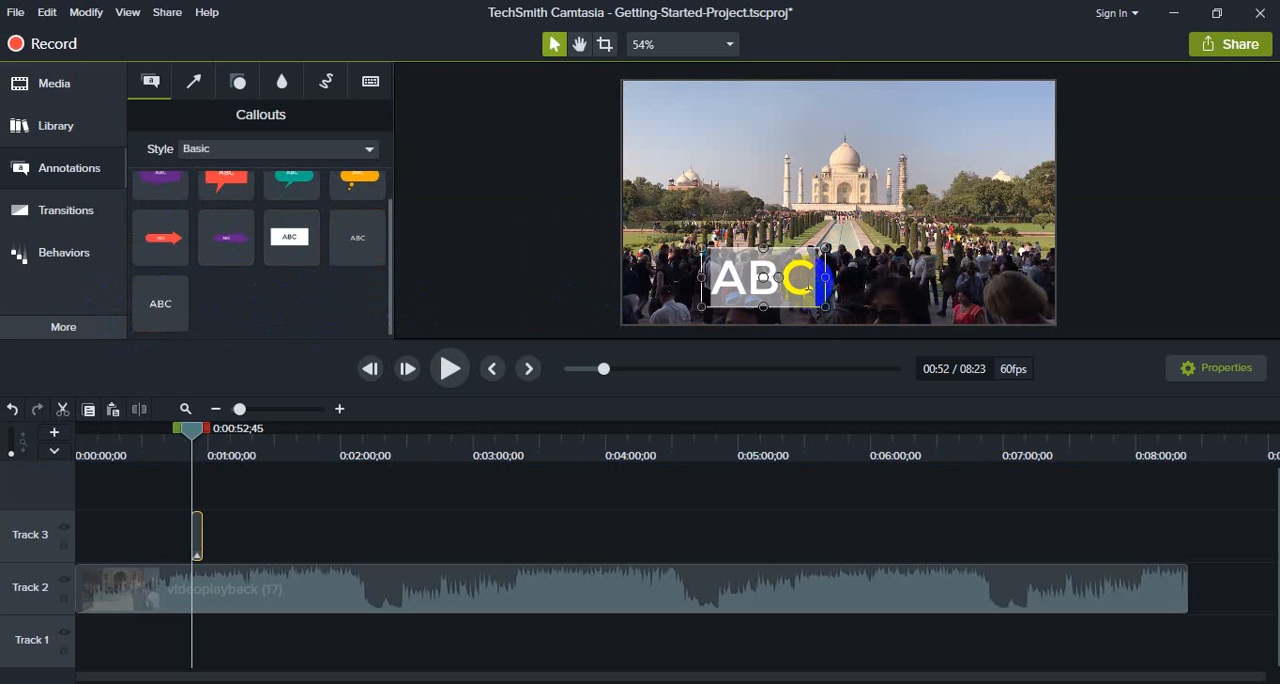
pyautogui.write('Taj mohol')
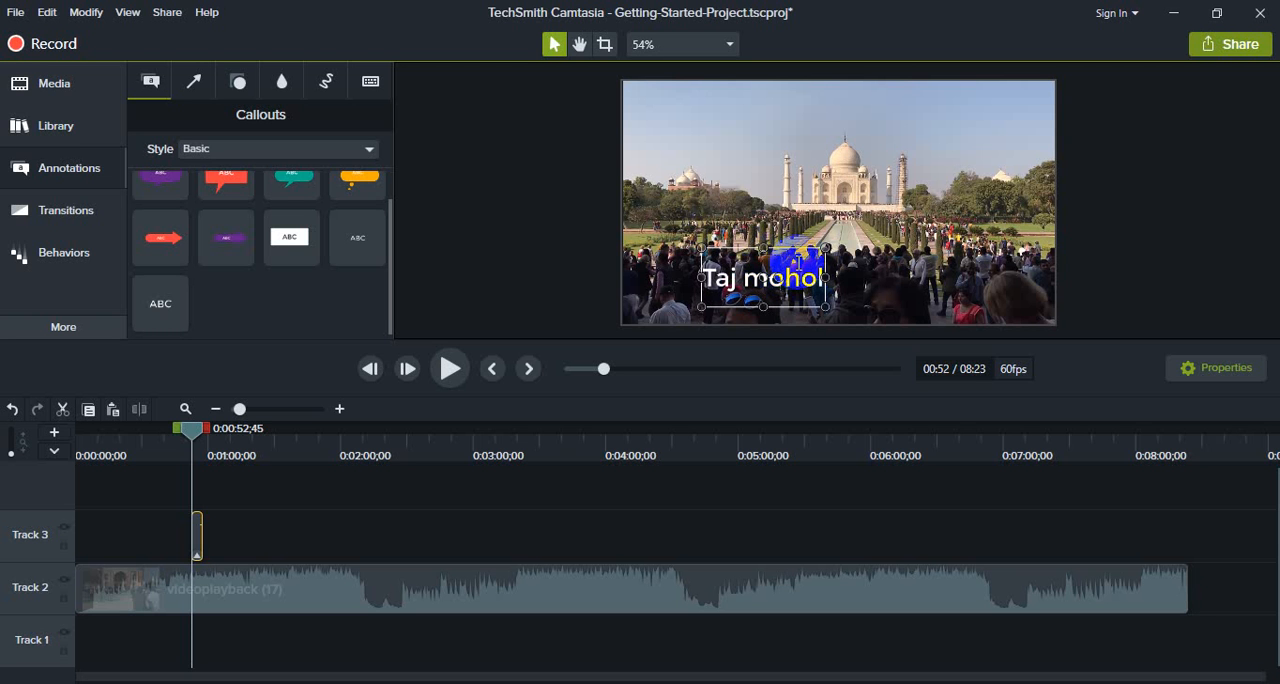
pyautogui.moveTo(825, 279); pyautogui.dragTo(853, 287)
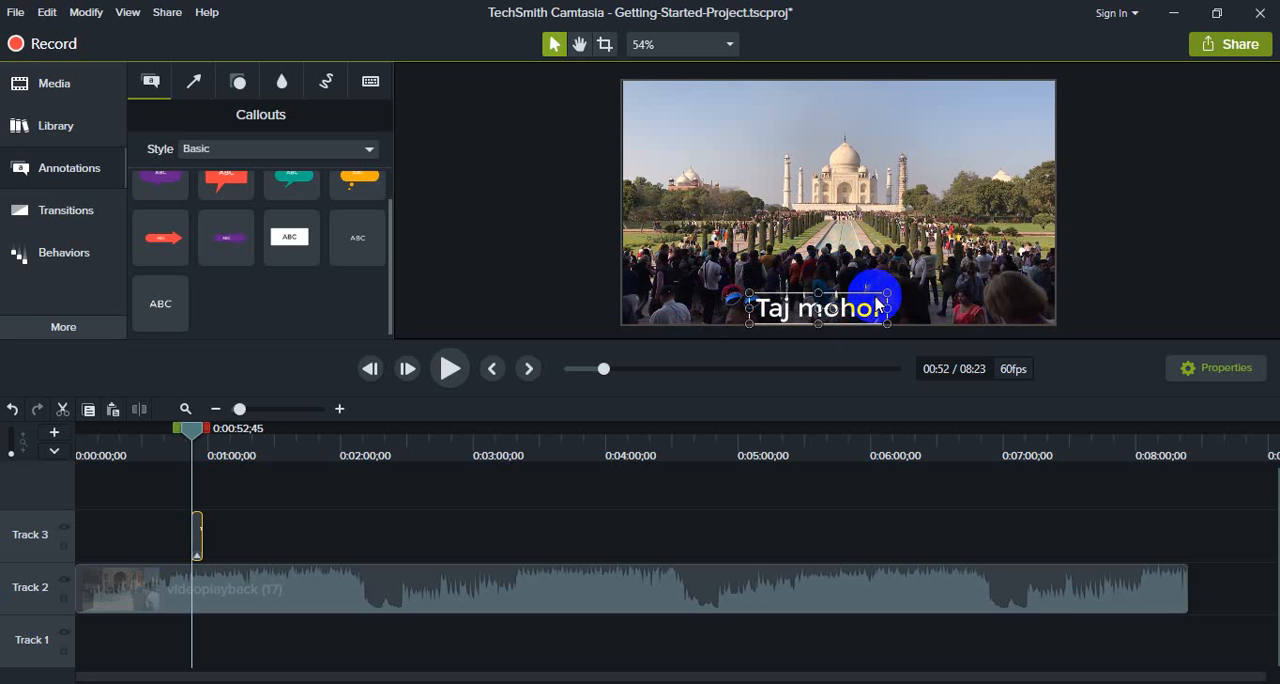
pyautogui.click(947, 283)
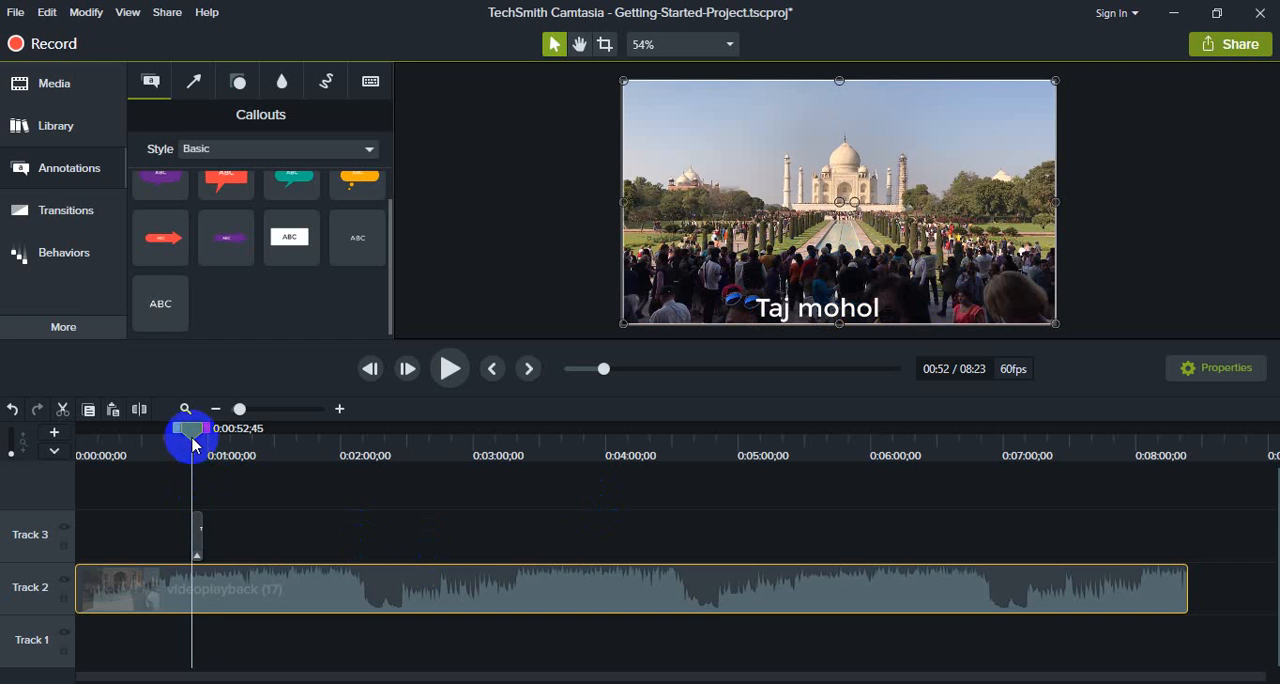
# - Move the "Taj mohol" callout on Track 3 to start at 0:01:45;22 and preview the footage from 0:01:37;22
pyautogui.moveTo(193, 444); pyautogui.dragTo(112, 432)
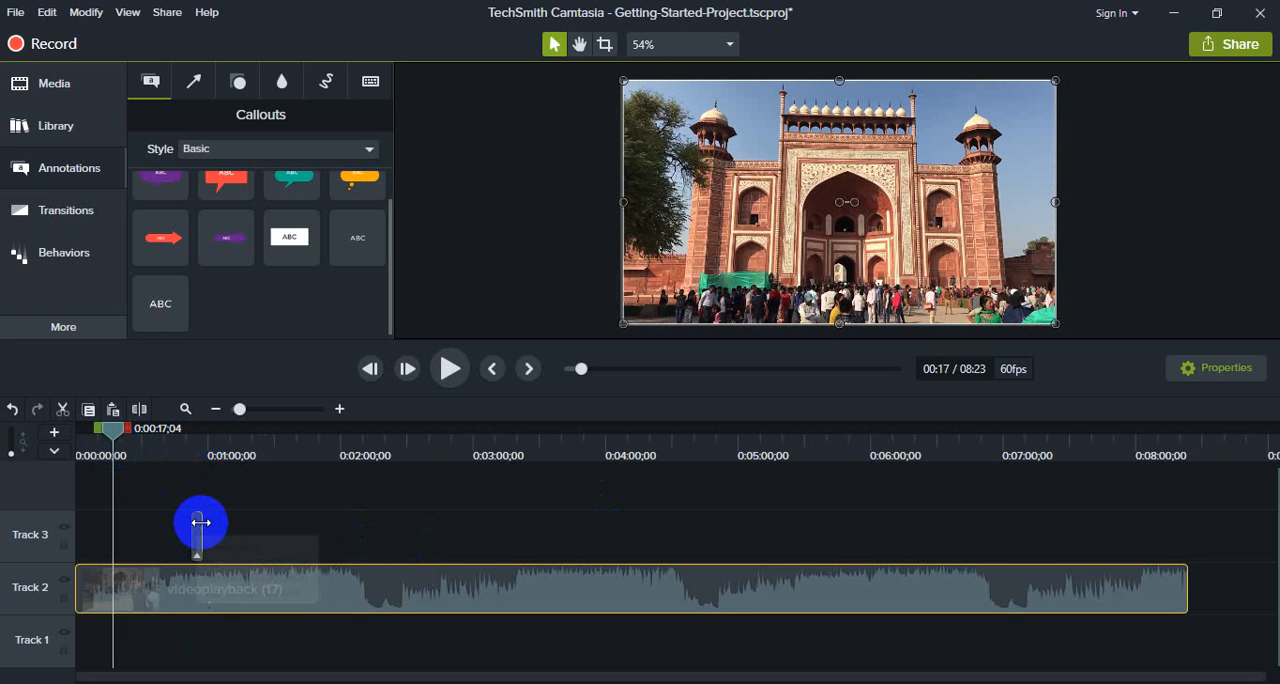
pyautogui.moveTo(198, 520); pyautogui.dragTo(314, 543)
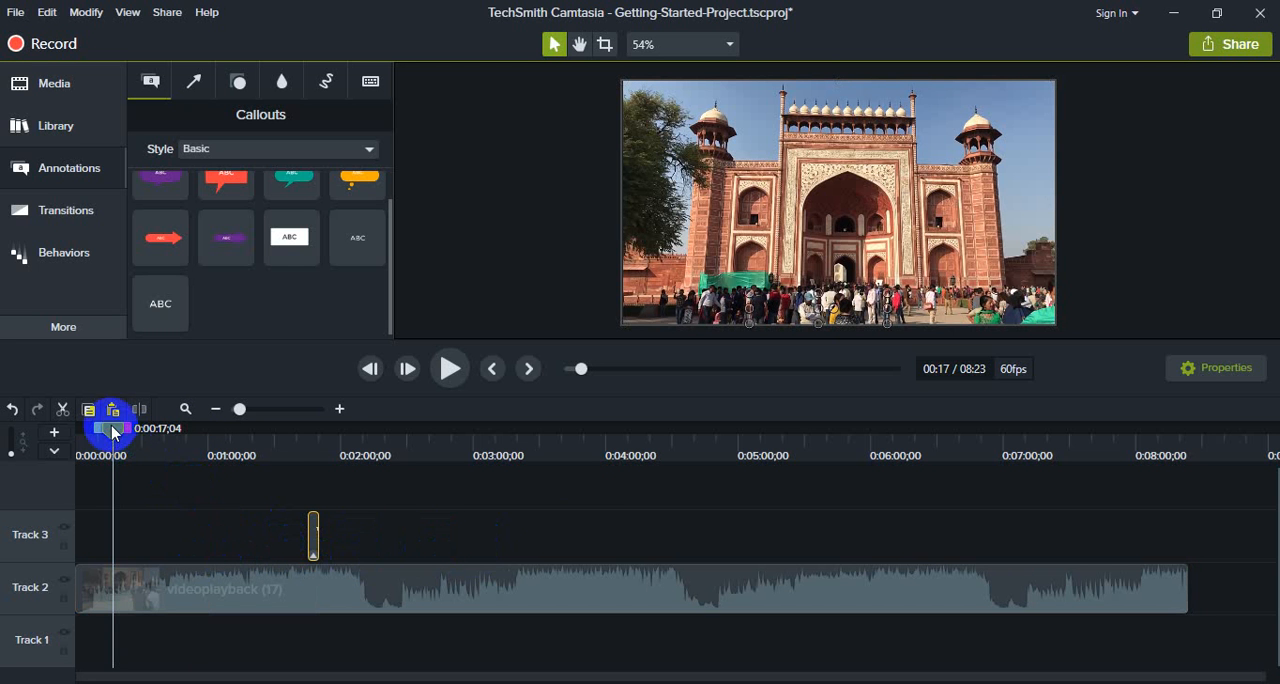
pyautogui.moveTo(112, 428); pyautogui.dragTo(290, 443)
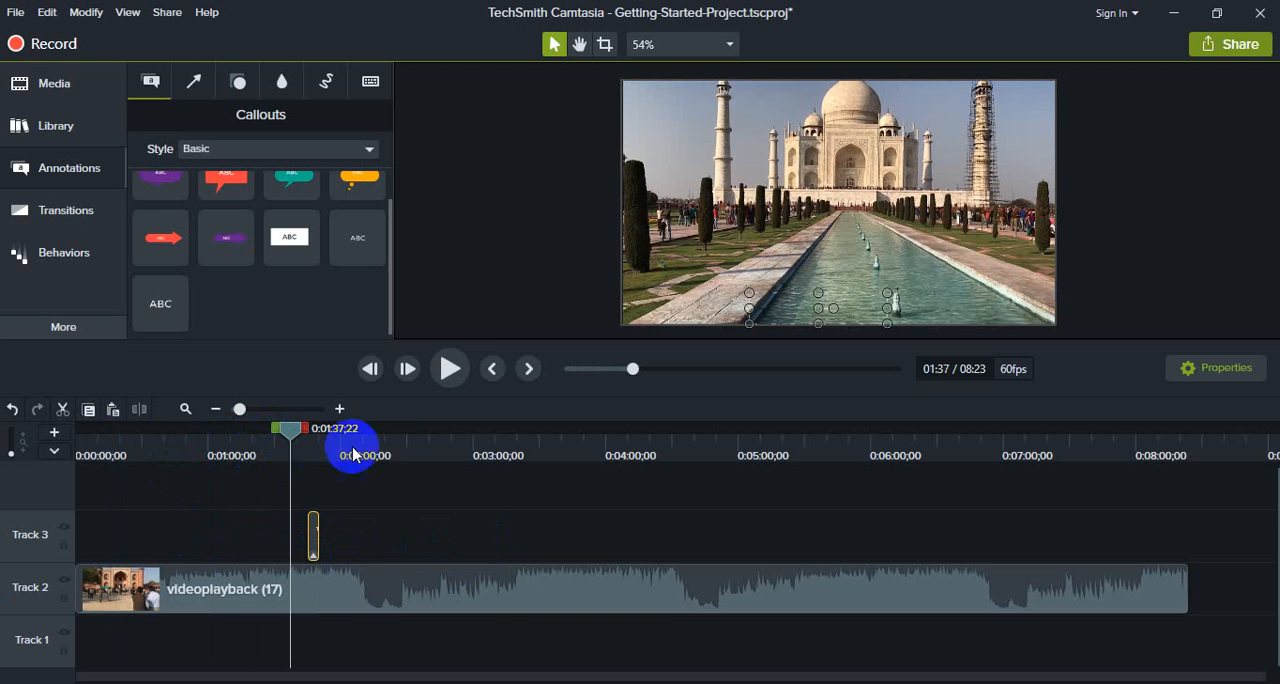
pyautogui.click(451, 369)
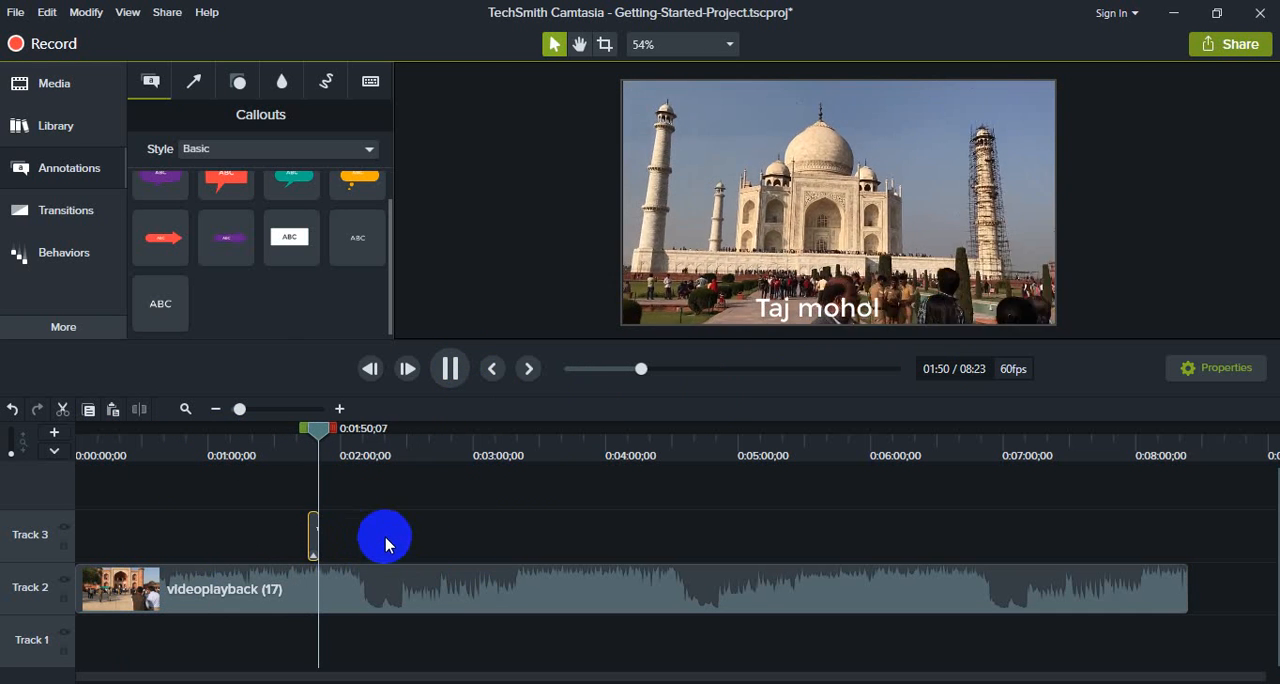
pyautogui.click(449, 366)
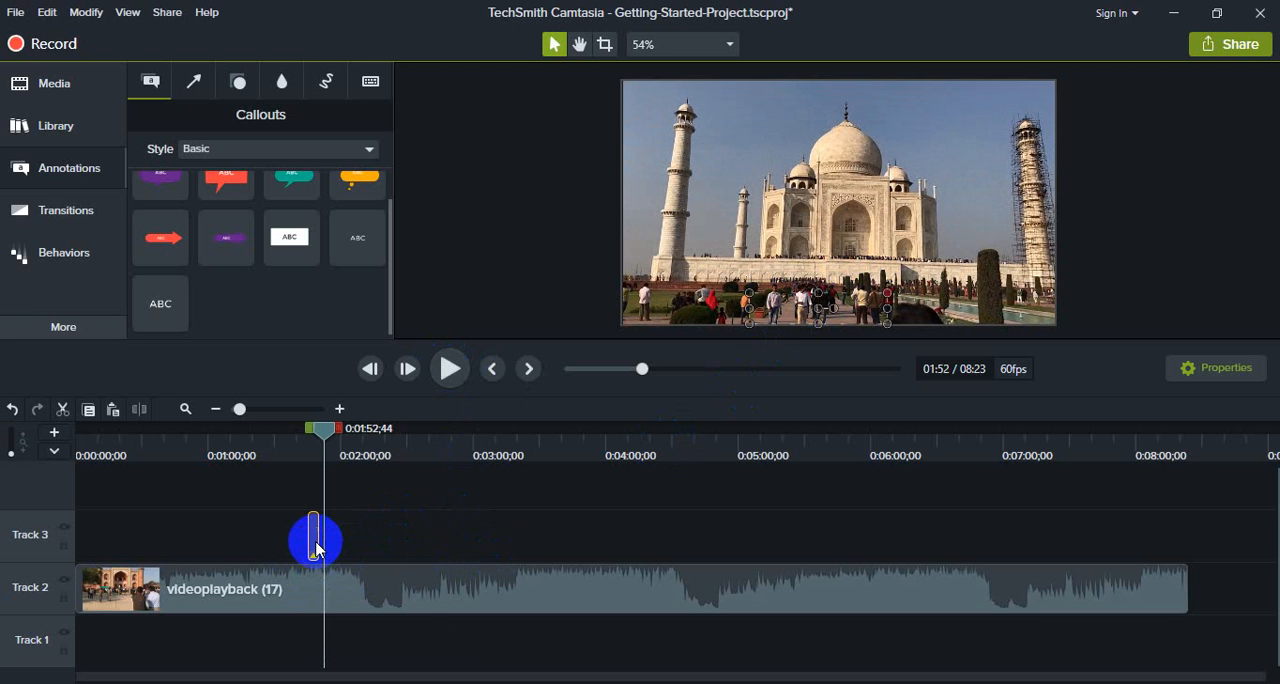
# - Extend the "Taj mohol" callout to end at about 0:02:16, previewing it over the footage from 0:01:31;04
pyautogui.moveTo(317, 537); pyautogui.dragTo(410, 540)
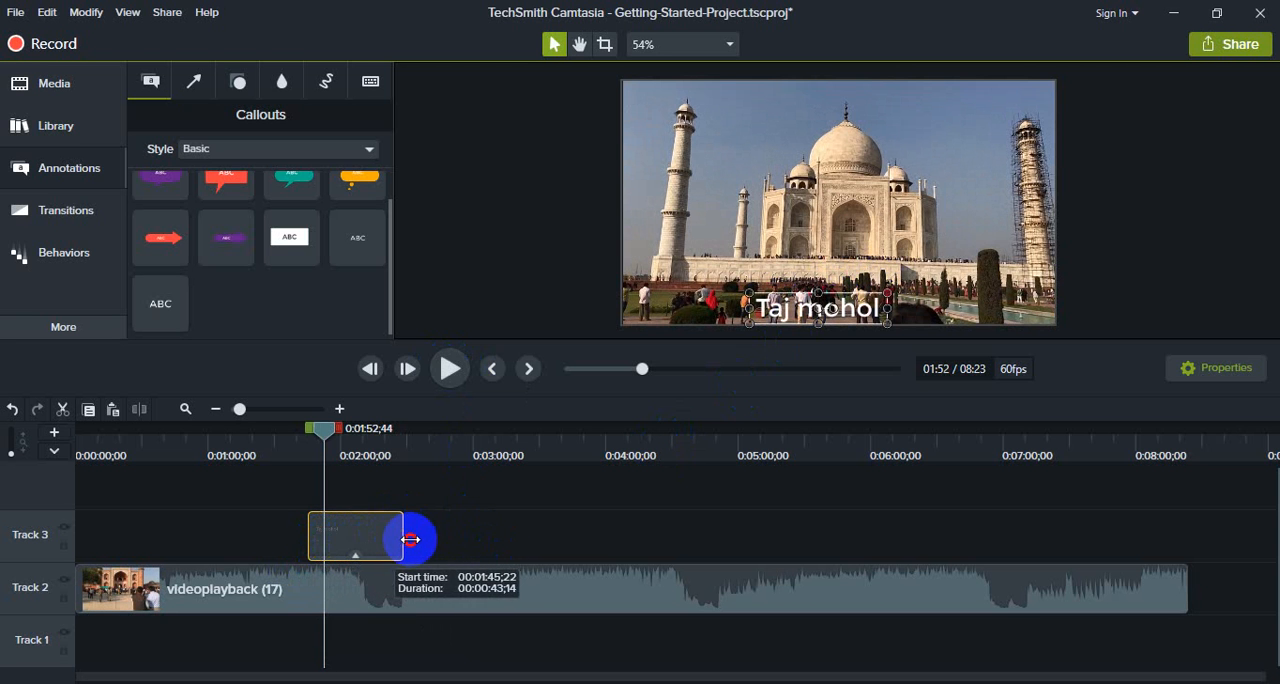
pyautogui.moveTo(313, 432); pyautogui.dragTo(276, 430)
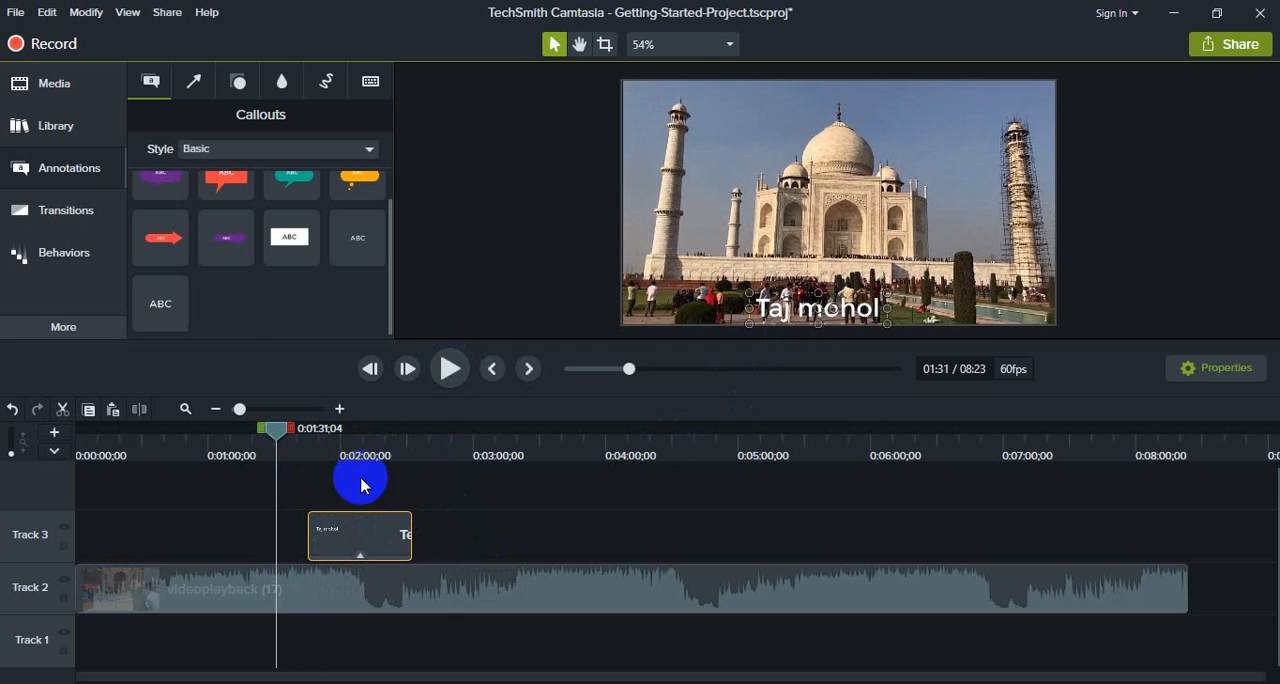
pyautogui.click(448, 374)
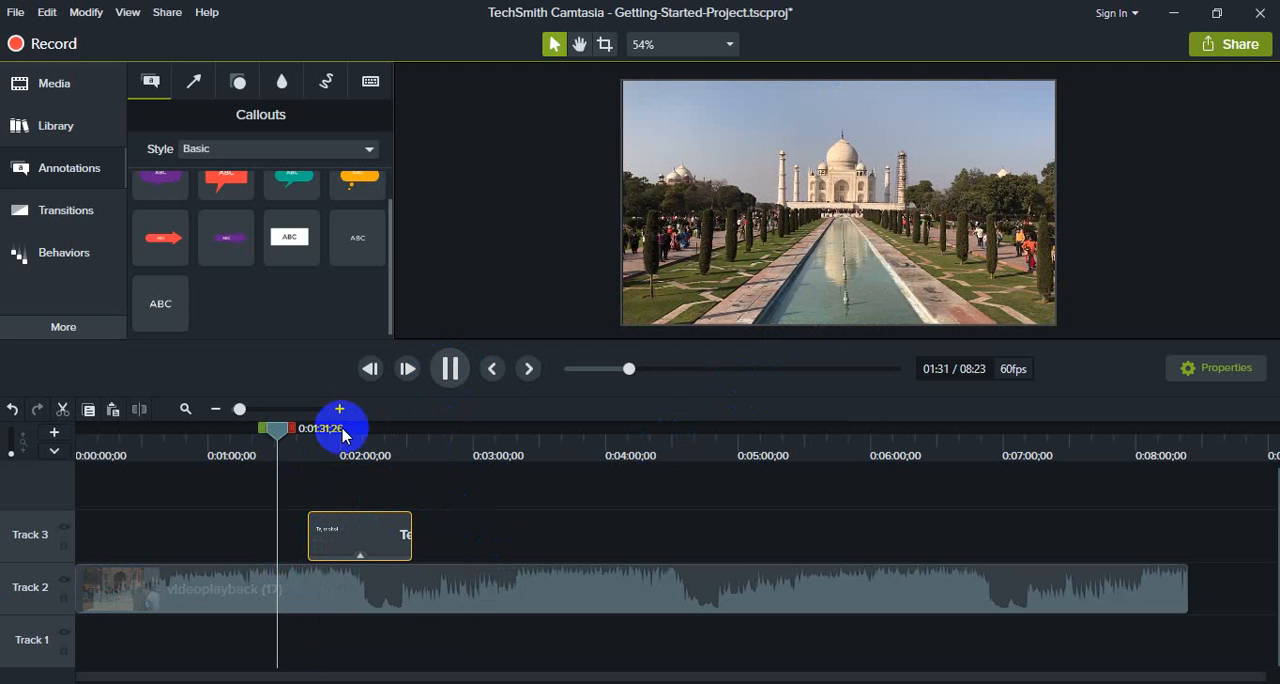
pyautogui.moveTo(277, 429); pyautogui.dragTo(303, 429)
pyautogui.click(448, 376)
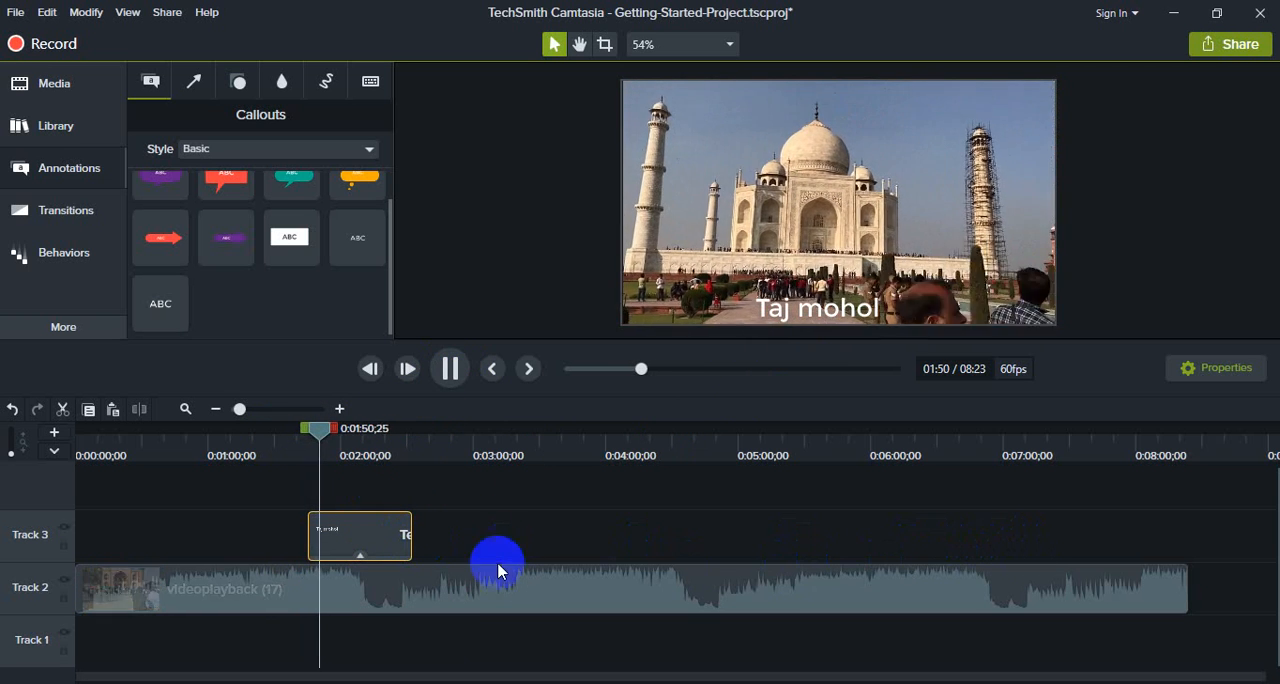
pyautogui.click(450, 368)
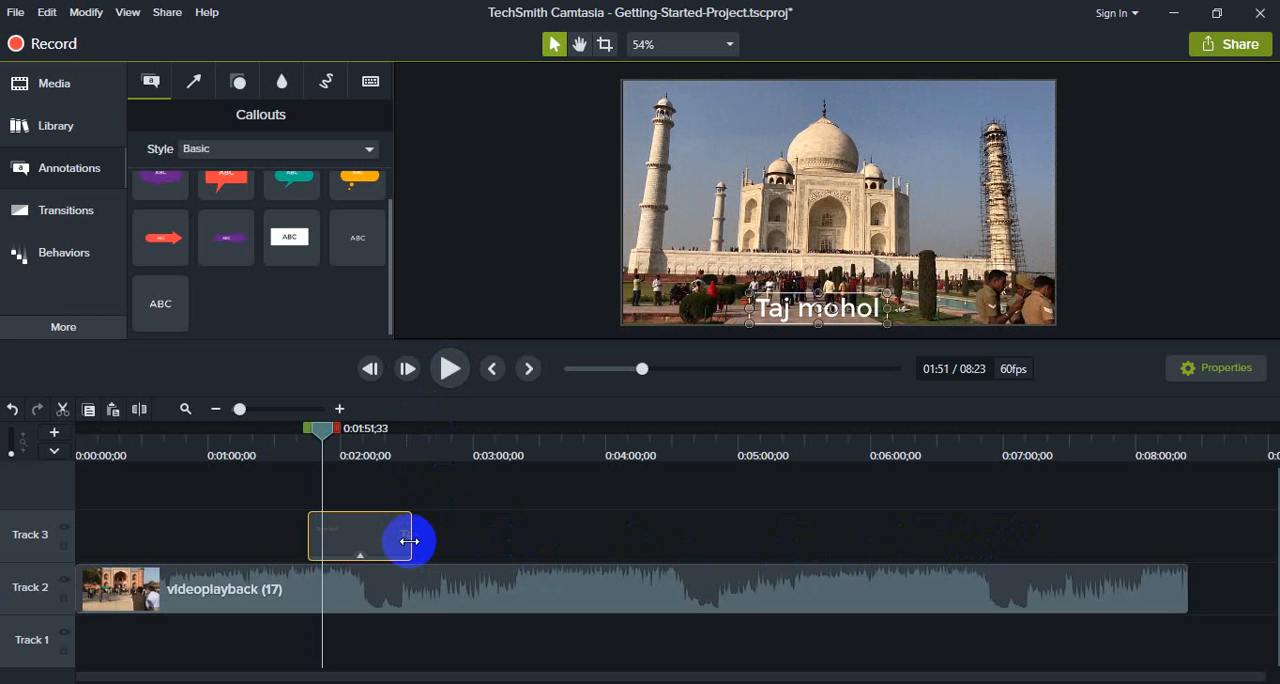
pyautogui.moveTo(382, 541); pyautogui.dragTo(376, 541)
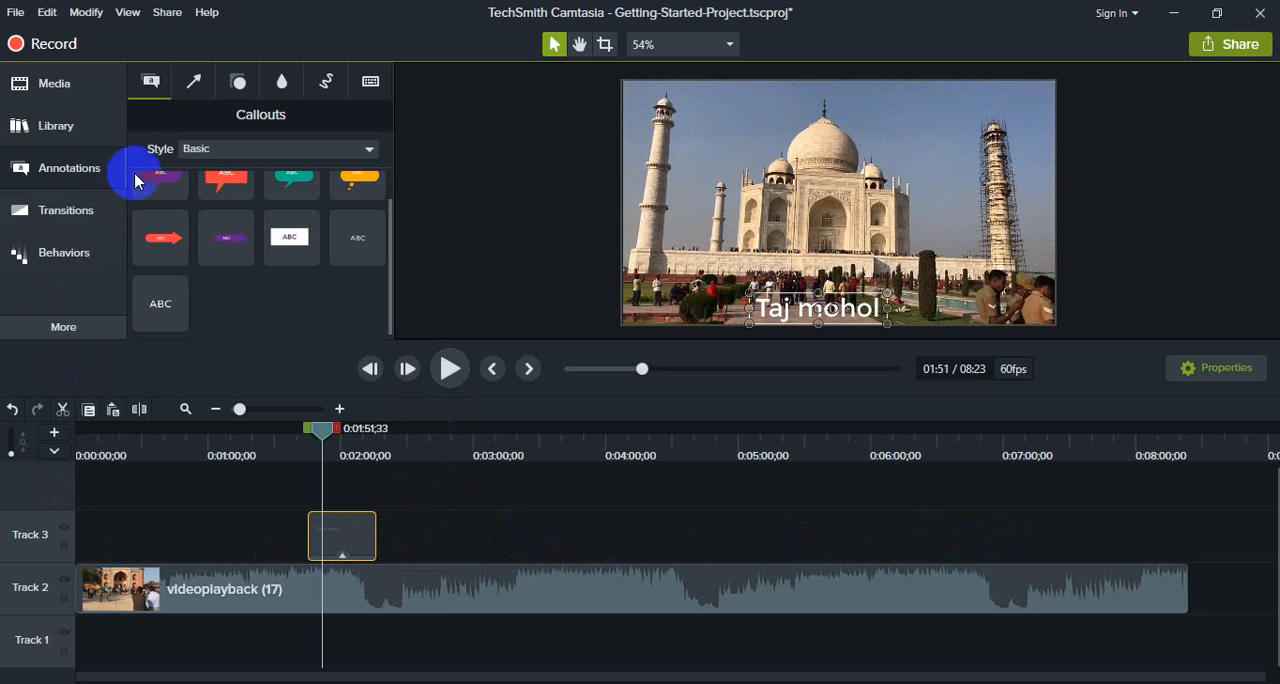
# - Add the purple Basic speech-bubble callout to Track 3 at about 0:04:43 and move the playhead to 0:04:59;07
pyautogui.scroll(1, 188, 198)
pyautogui.click(50, 166)
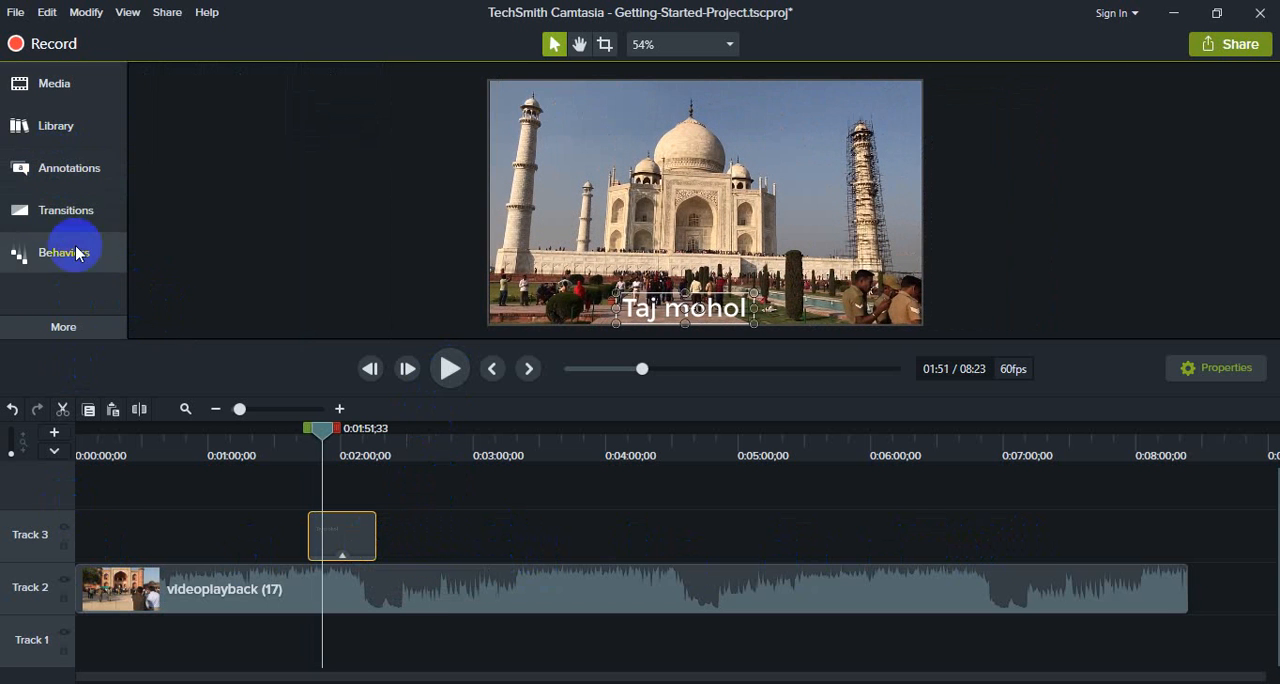
pyautogui.click(55, 167)
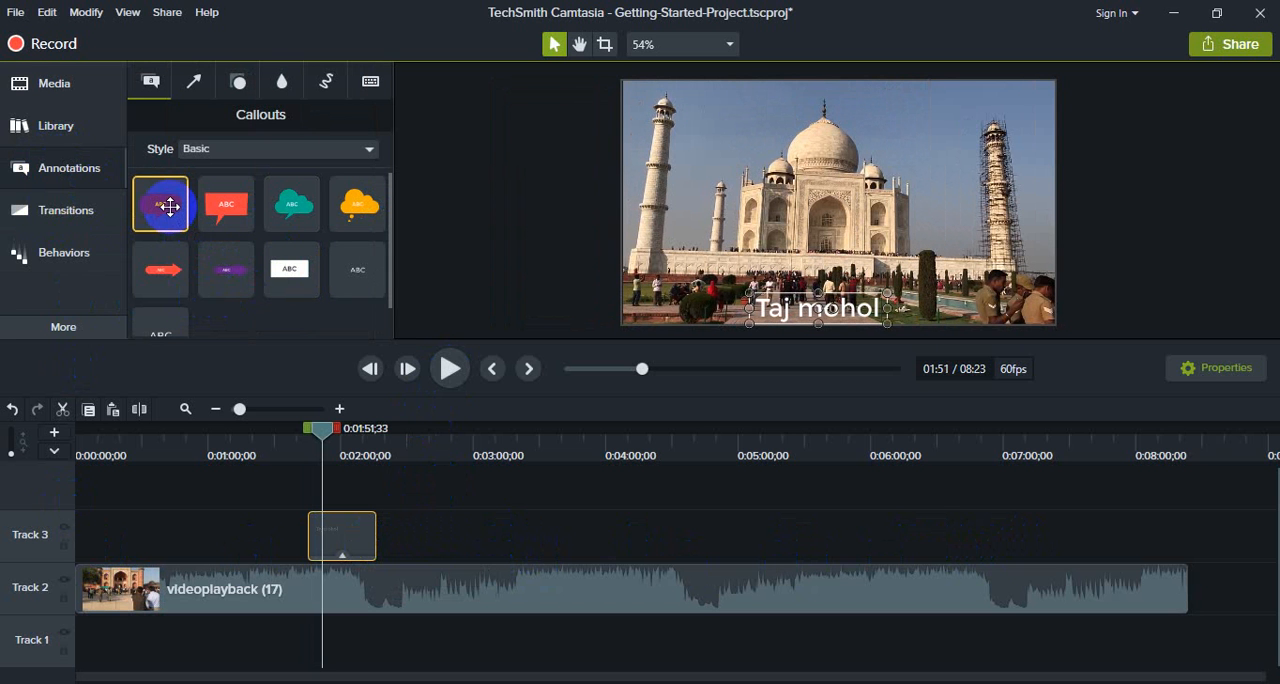
pyautogui.moveTo(170, 207); pyautogui.dragTo(765, 531)
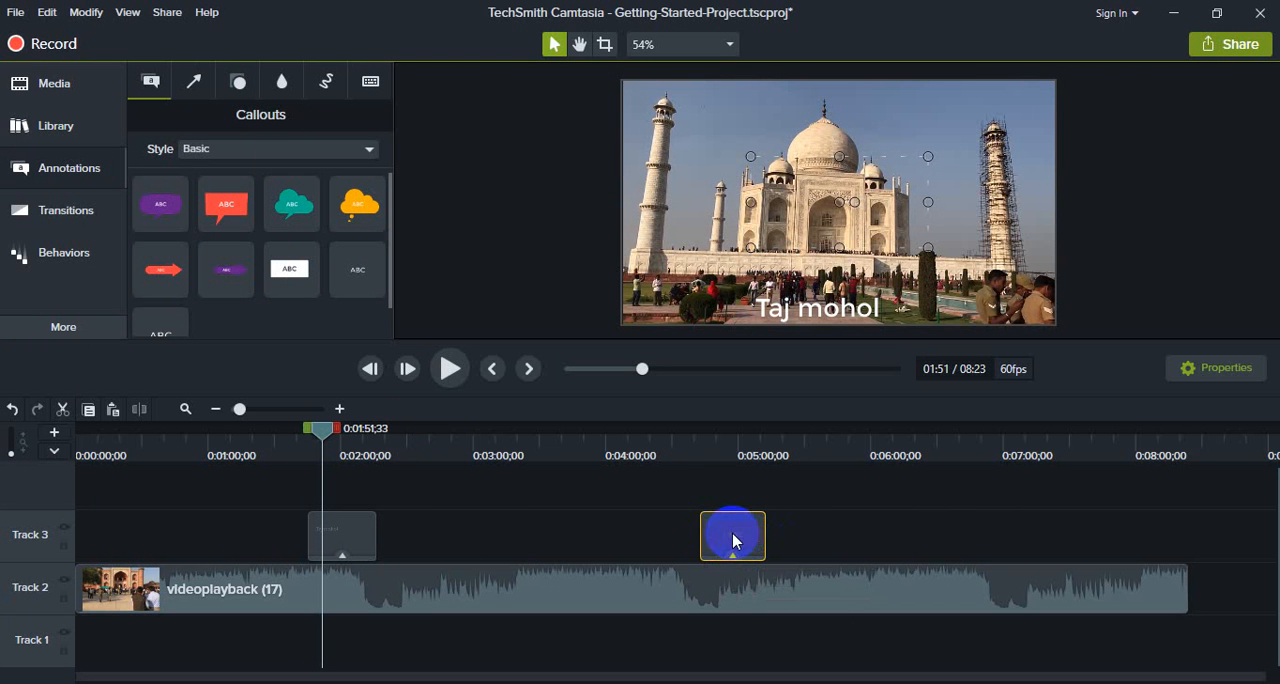
pyautogui.click(737, 443)
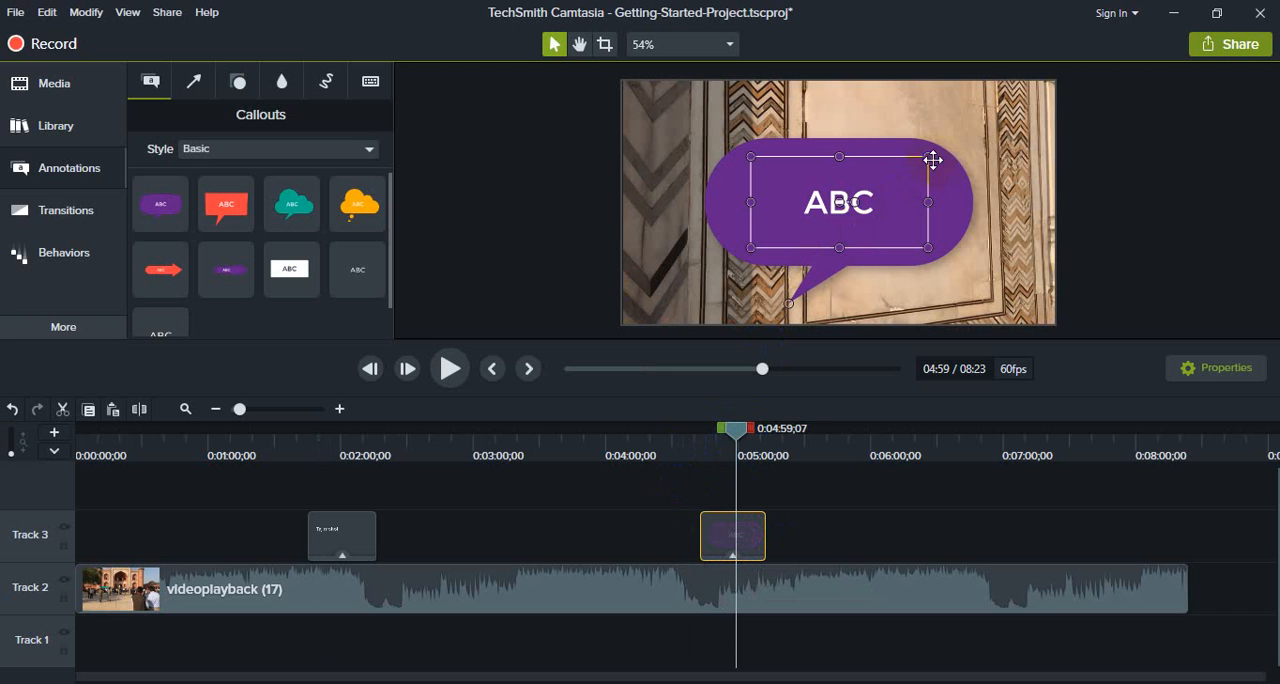
# - Shrink the purple callout into a small label near the frame's bottom edge and set its text to "India"
pyautogui.moveTo(928, 157); pyautogui.dragTo(838, 253)
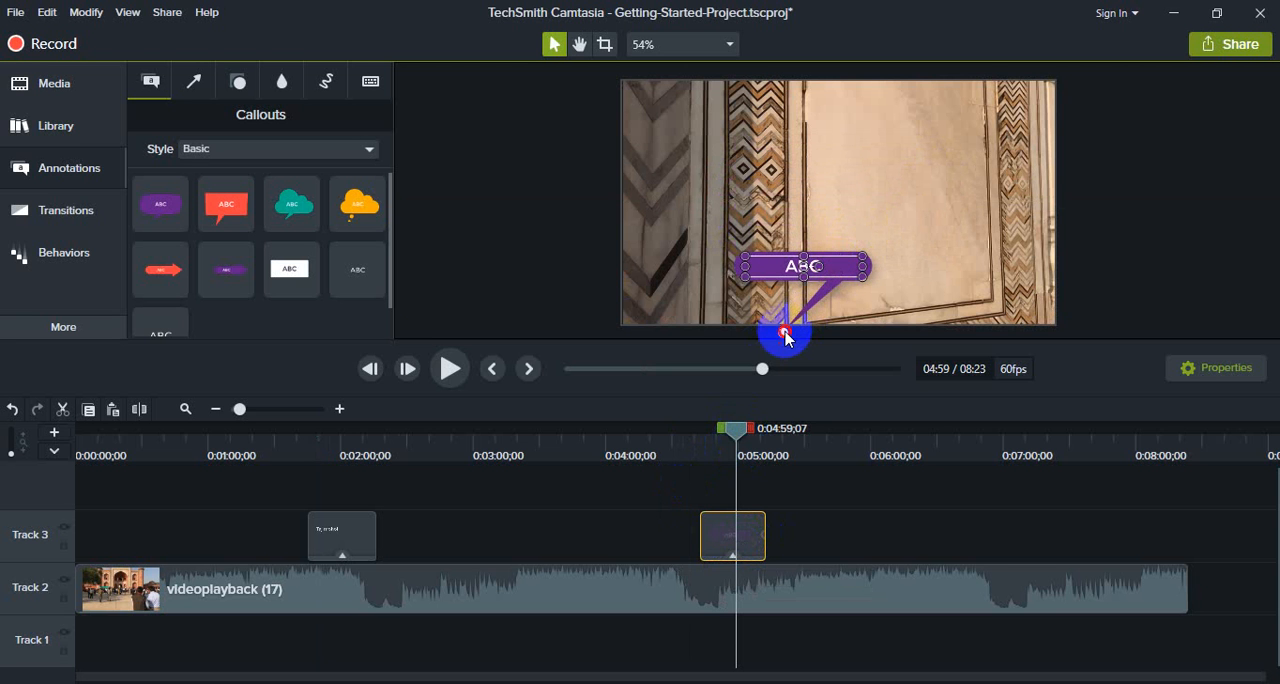
pyautogui.moveTo(785, 335); pyautogui.dragTo(840, 315)
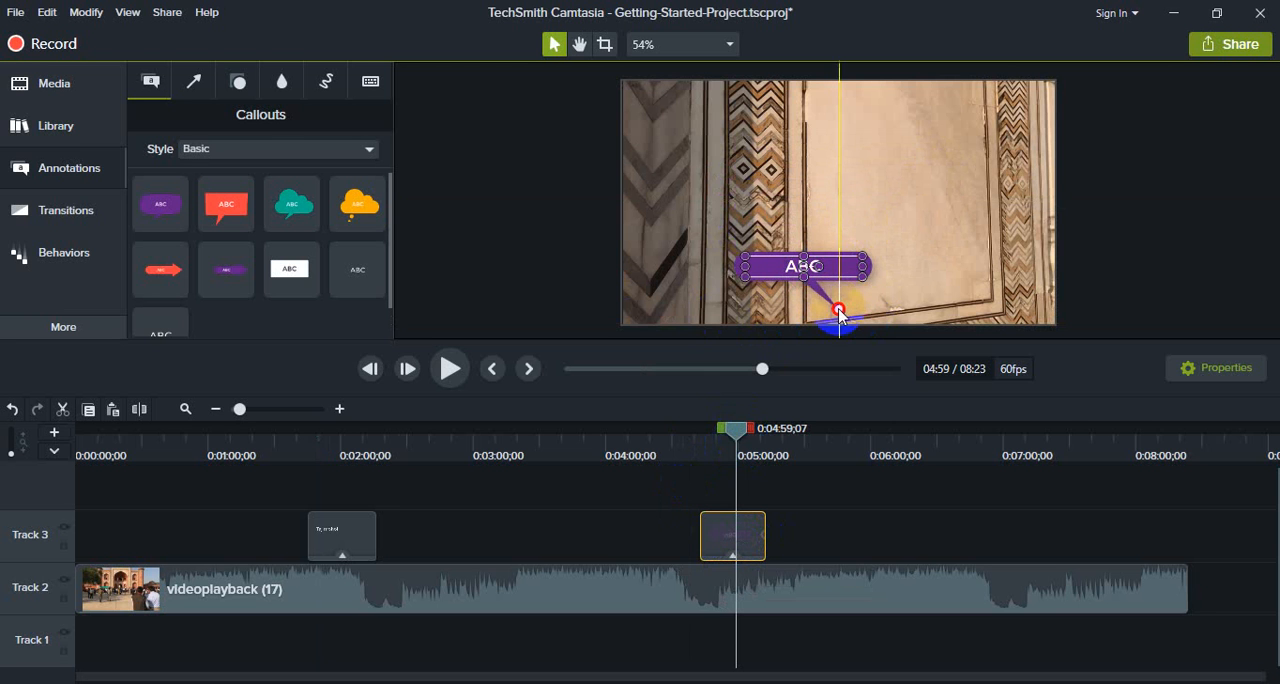
pyautogui.moveTo(804, 278); pyautogui.dragTo(804, 292)
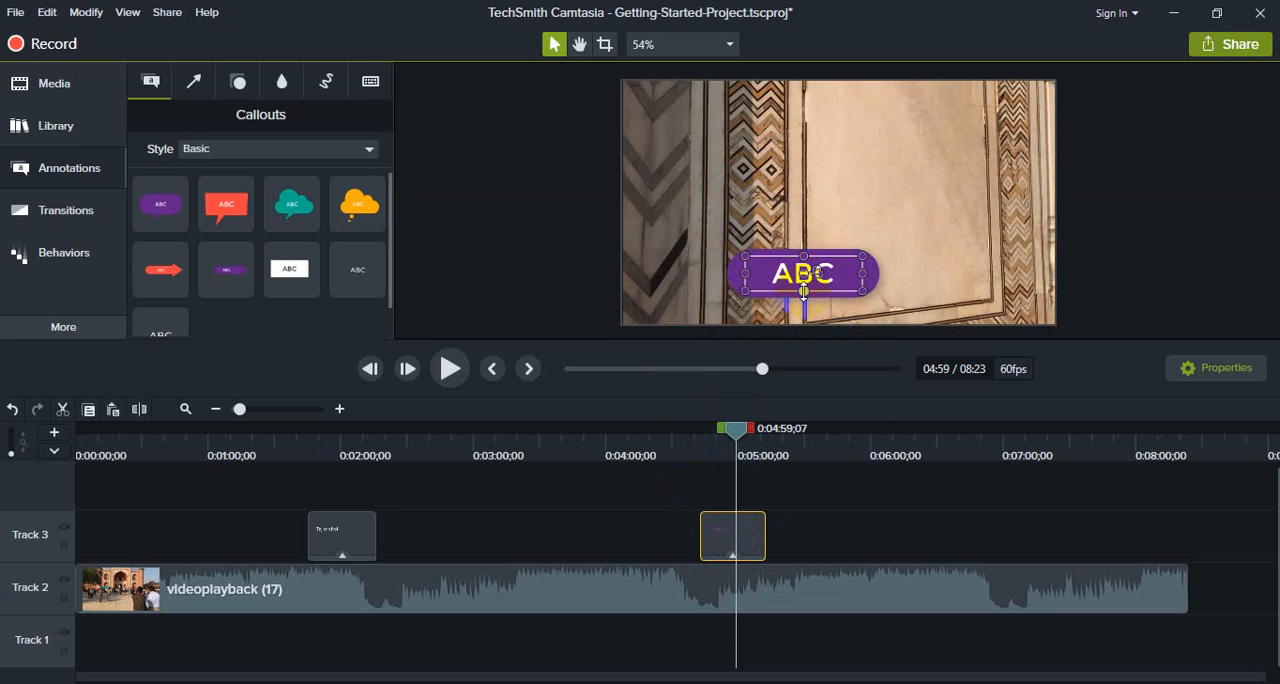
pyautogui.moveTo(818, 250); pyautogui.dragTo(816, 270)
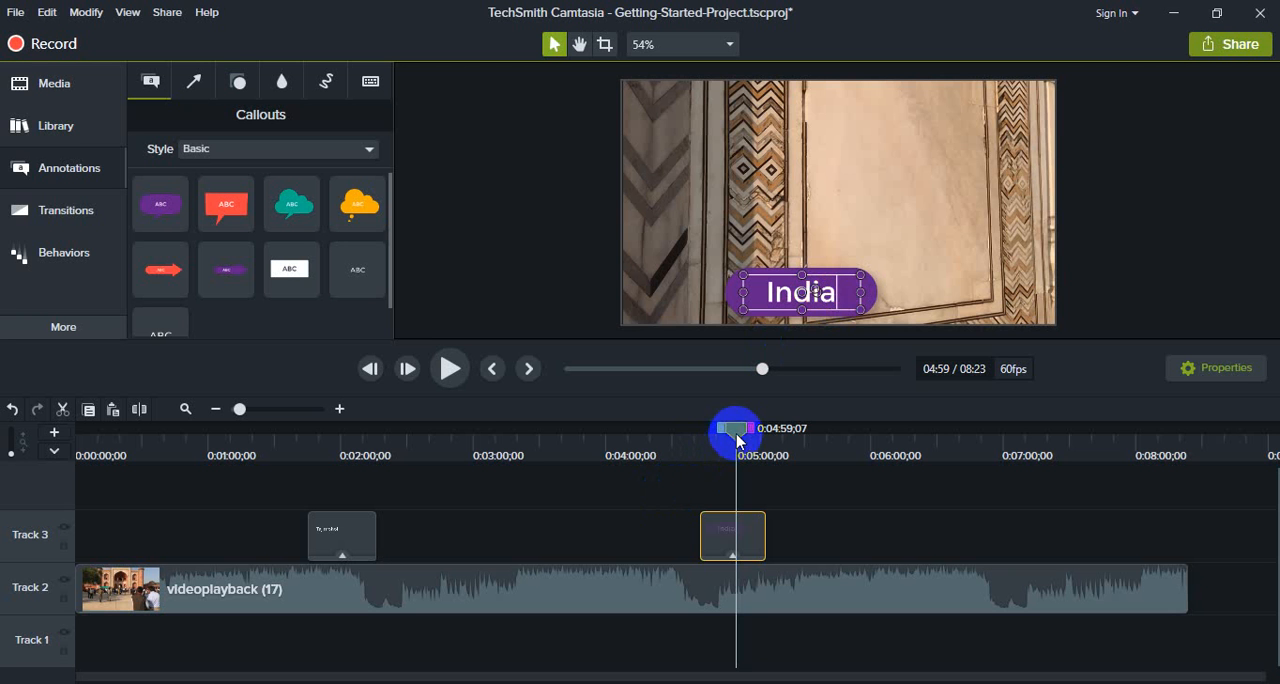
# - Preview the "India" callout from 0:04:38;18 and reduce it to a smaller label at the frame's bottom edge
pyautogui.moveTo(734, 429); pyautogui.dragTo(688, 431)
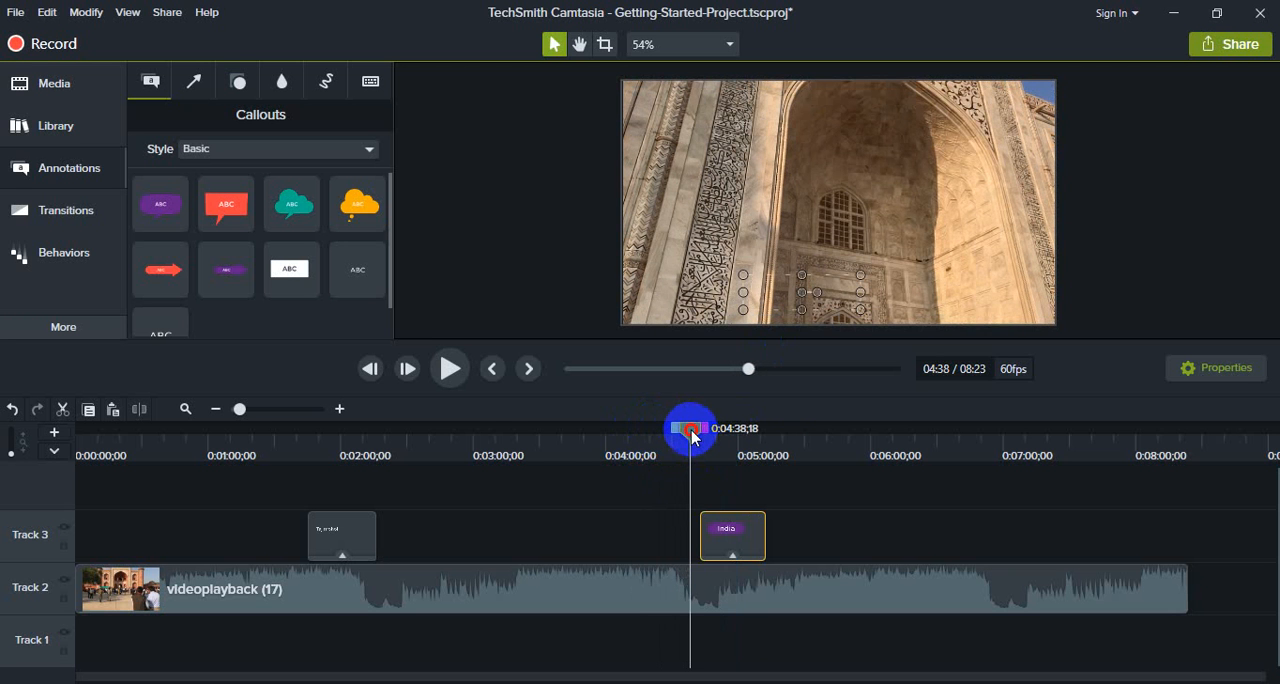
pyautogui.click(447, 370)
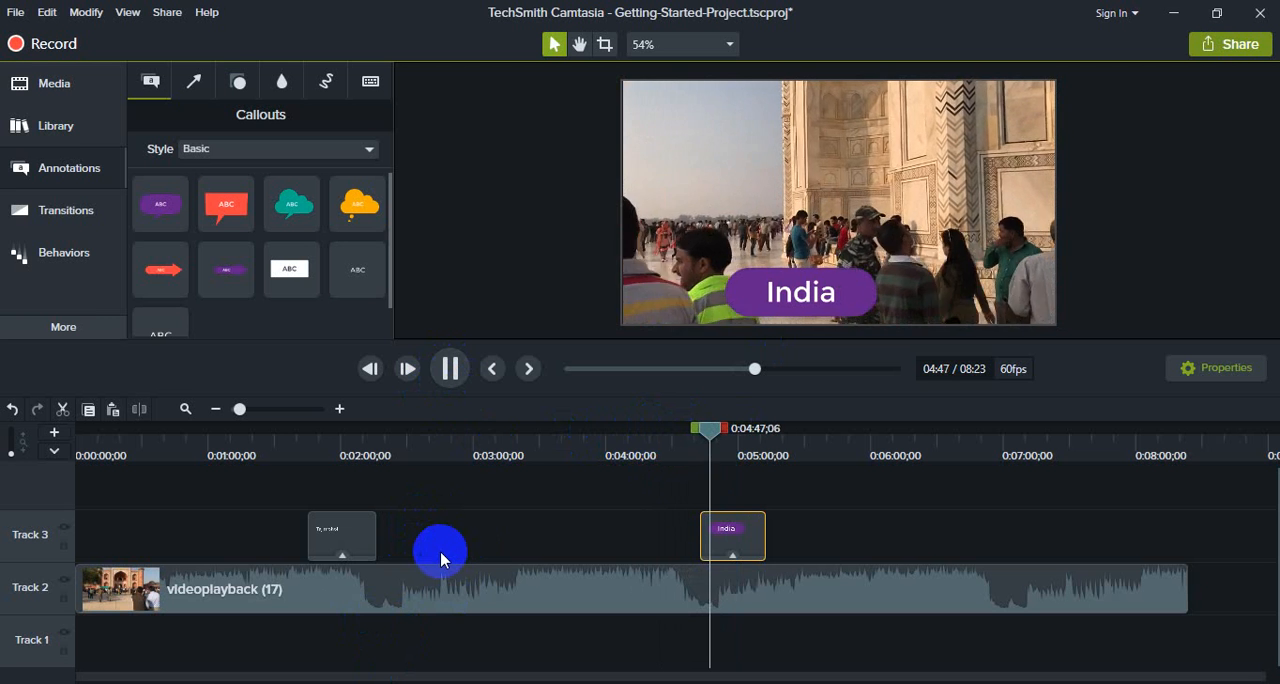
pyautogui.click(450, 368)
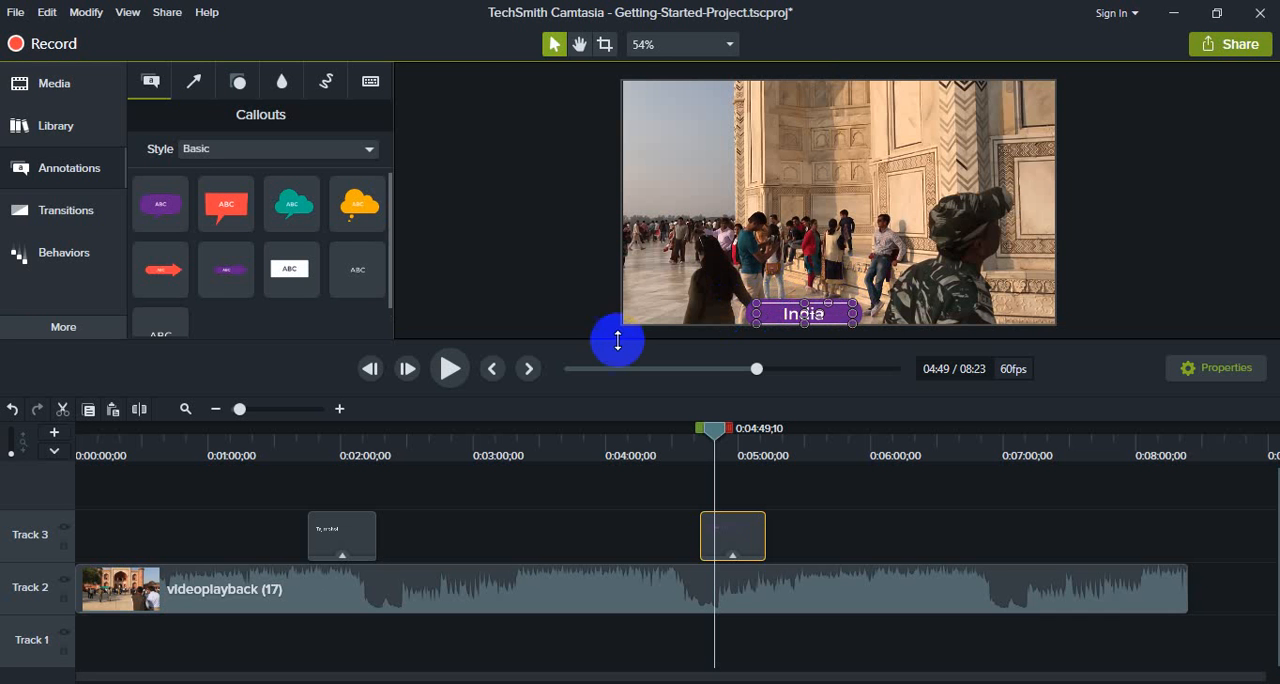
# - Add the green Basic arrow at 0:03:08;03, pointing at the minaret in the upper part of the frame
pyautogui.moveTo(686, 430)
pyautogui.mouseDown()
pyautogui.moveTo(291, 443)
pyautogui.moveTo(781, 480)
pyautogui.moveTo(263, 491)
pyautogui.moveTo(731, 526)
pyautogui.moveTo(486, 517)
pyautogui.mouseUp()
pyautogui.click(198, 84)
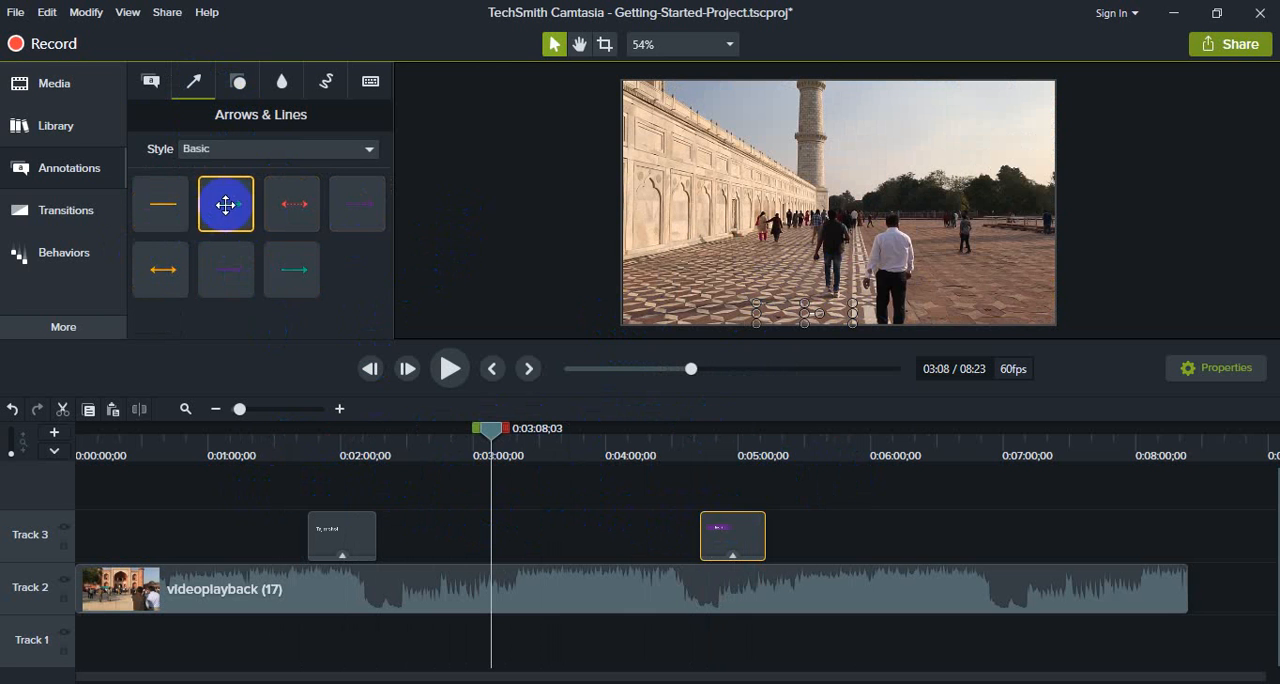
pyautogui.moveTo(223, 200)
pyautogui.mouseDown()
pyautogui.moveTo(590, 260)
pyautogui.moveTo(727, 258)
pyautogui.moveTo(722, 208)
pyautogui.moveTo(760, 119)
pyautogui.mouseUp()
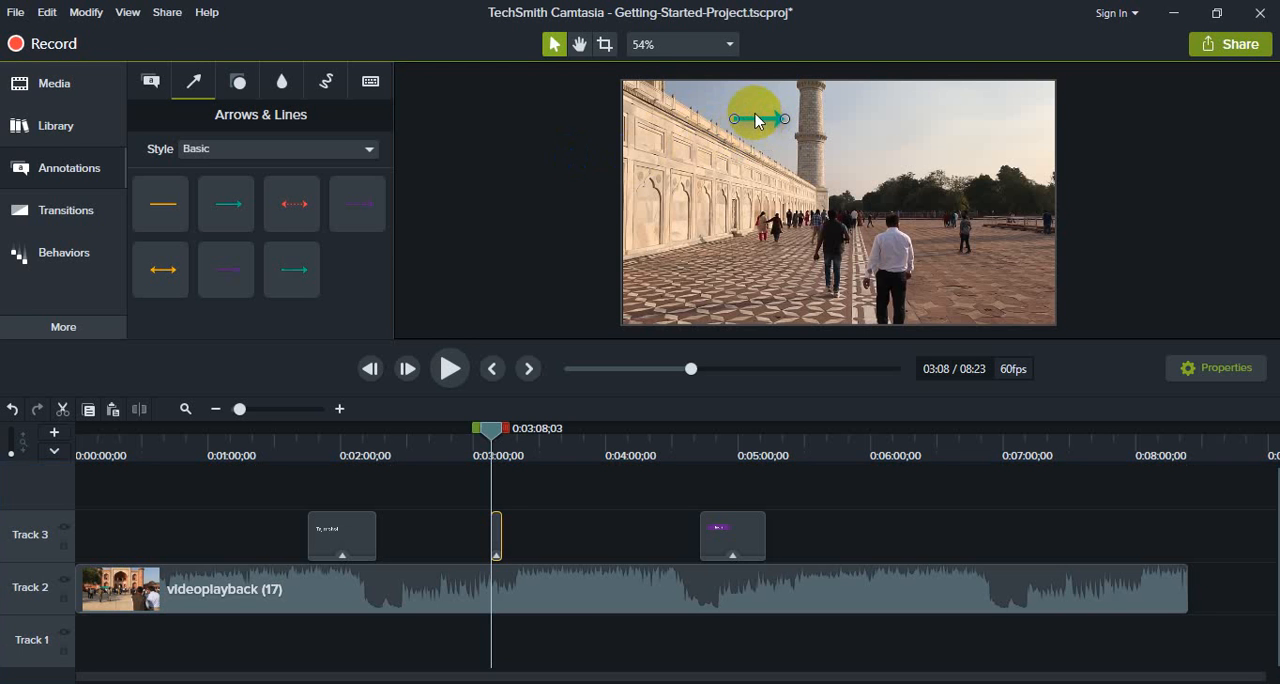
pyautogui.click(755, 113)
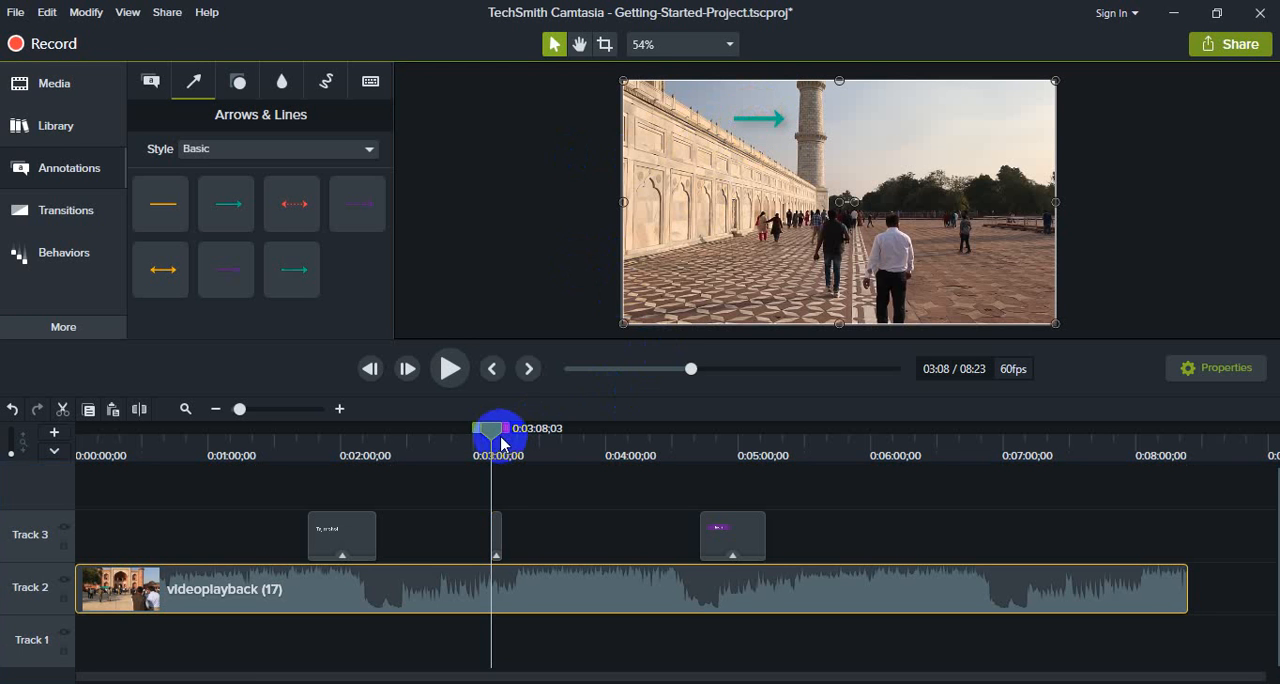
# - Extend the green arrow's clip on Track 3 to about 0:03:23 and preview it over the footage
pyautogui.moveTo(485, 432); pyautogui.dragTo(471, 430)
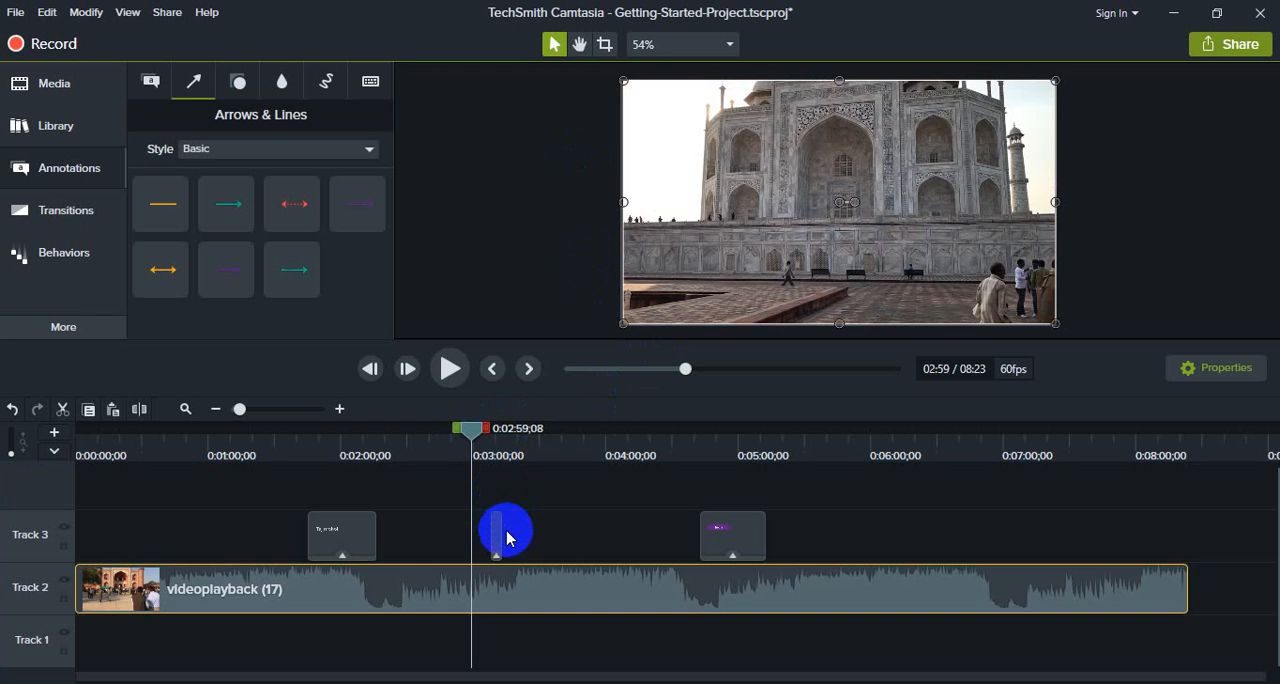
pyautogui.moveTo(502, 531); pyautogui.dragTo(524, 531)
pyautogui.moveTo(471, 429); pyautogui.dragTo(515, 438)
pyautogui.click(451, 369)
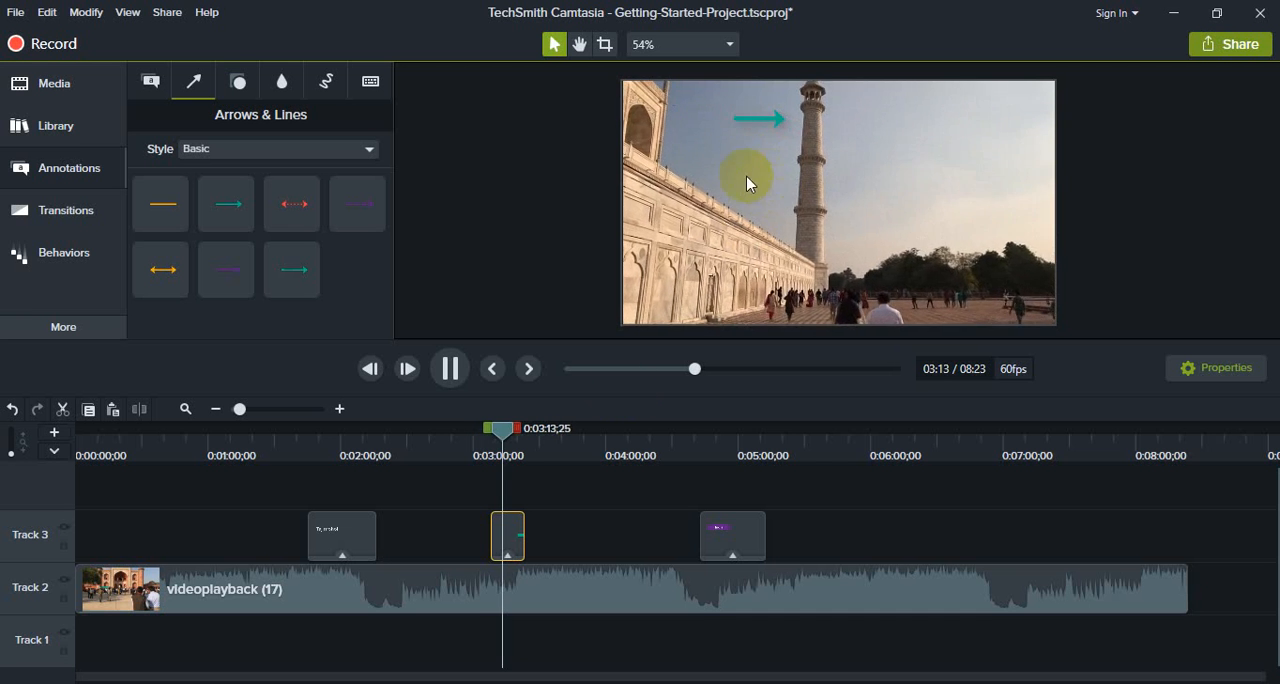
# - Add the green Basic octagon shape at 0:03:08;03 and flatten it into a wide label along the frame's bottom edge
pyautogui.click(450, 369)
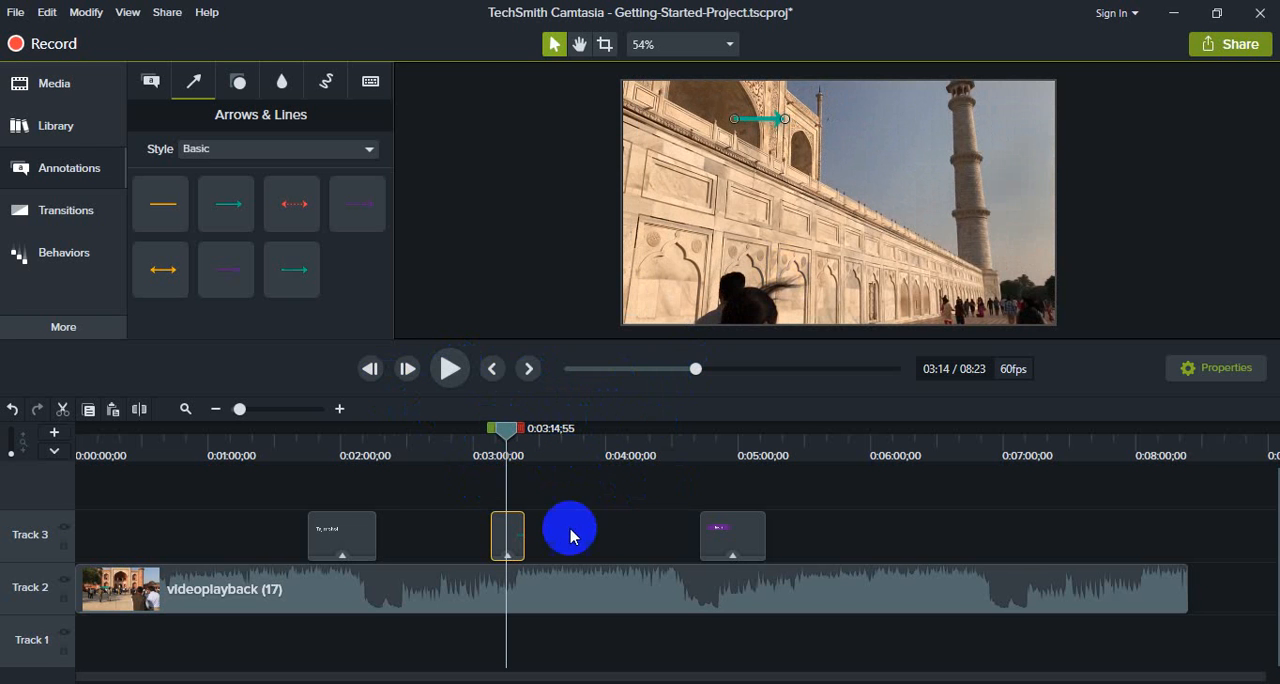
pyautogui.click(513, 542)
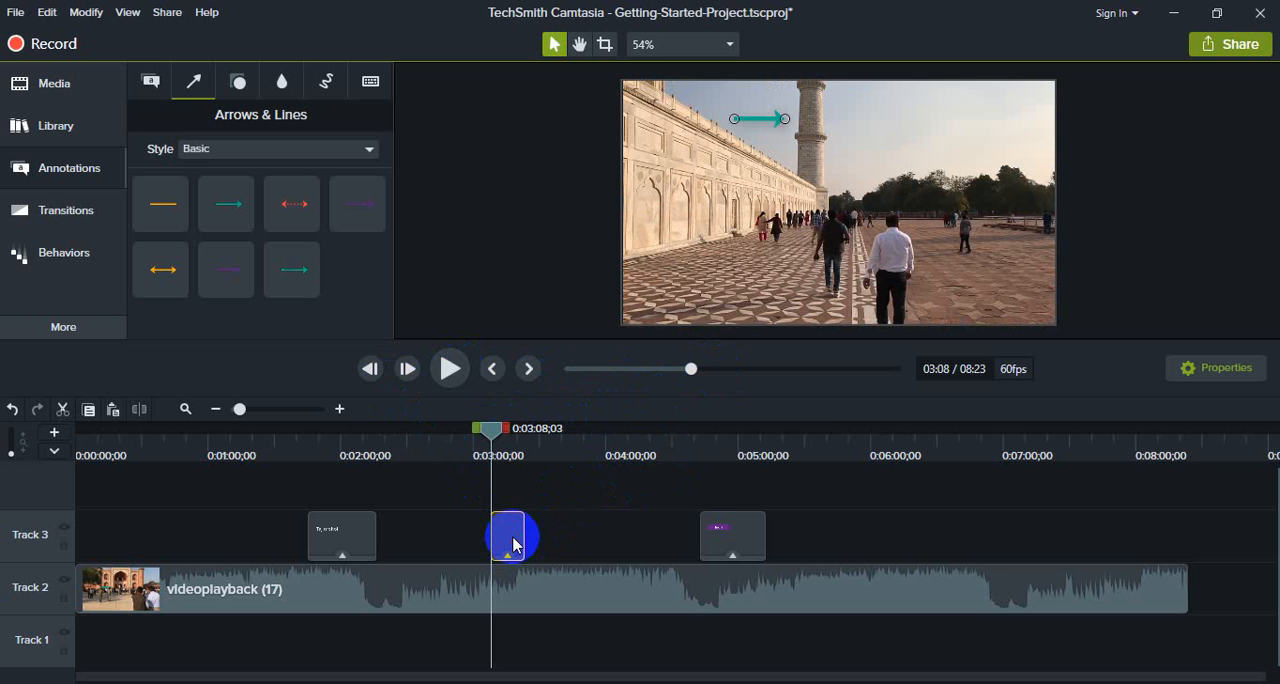
pyautogui.click(238, 81)
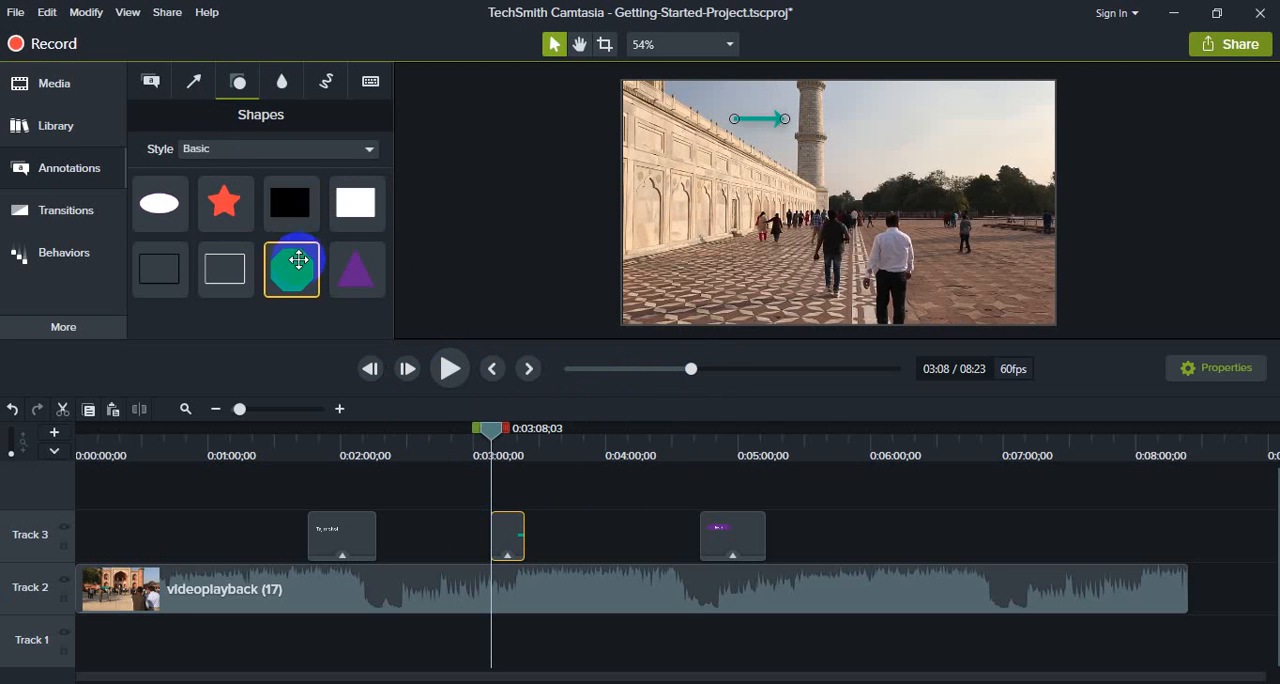
pyautogui.moveTo(292, 270); pyautogui.dragTo(746, 272)
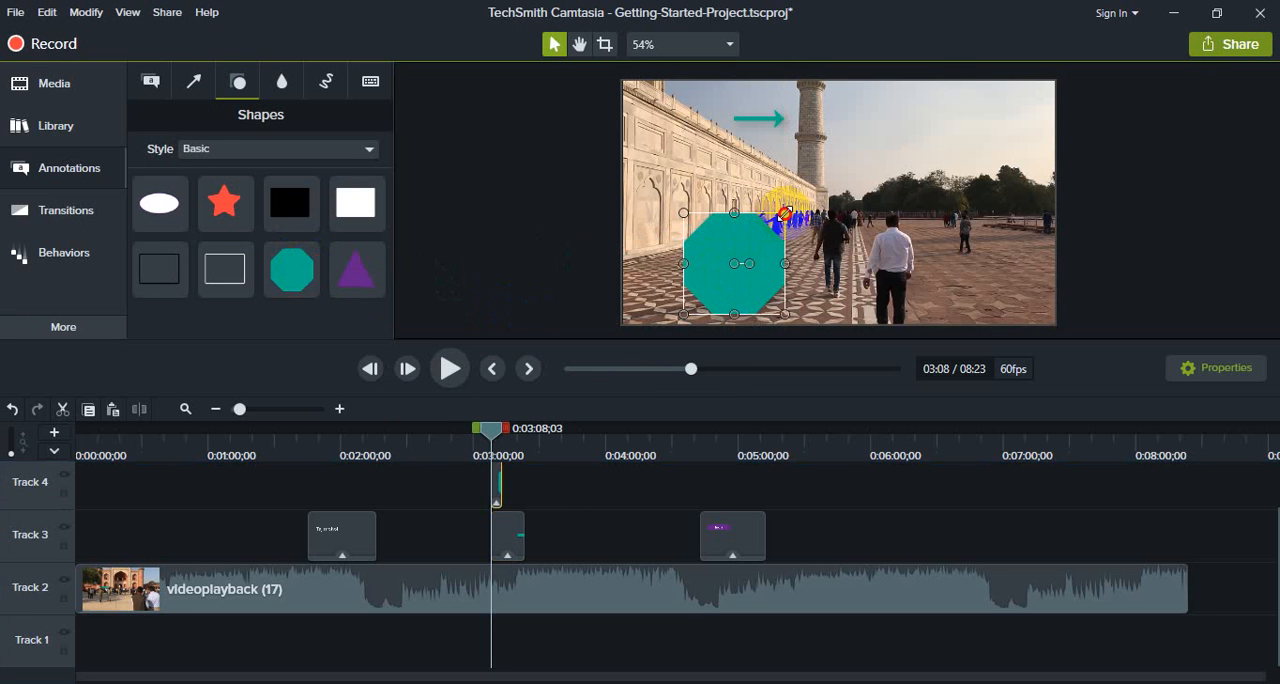
pyautogui.moveTo(785, 213); pyautogui.dragTo(794, 289)
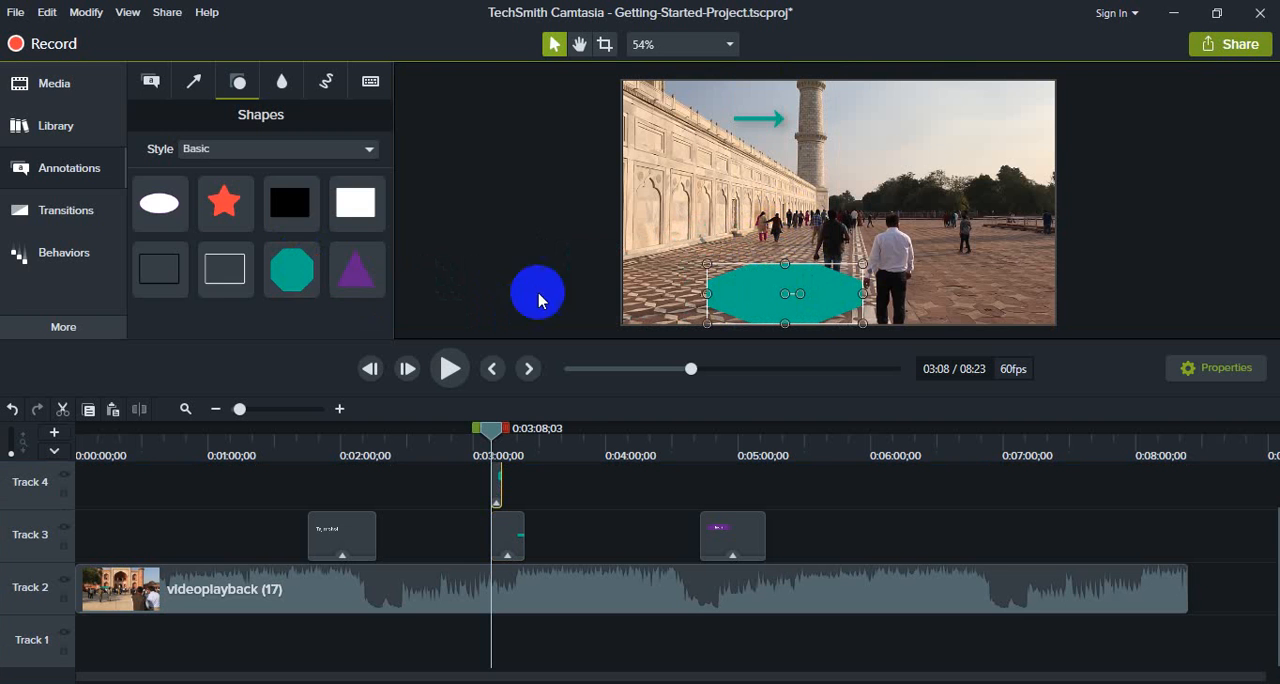
# - Nudge the green octagon slightly right in the frame and make its Track 4 clip span about 0:02:59 to 0:03:30
pyautogui.click(151, 80)
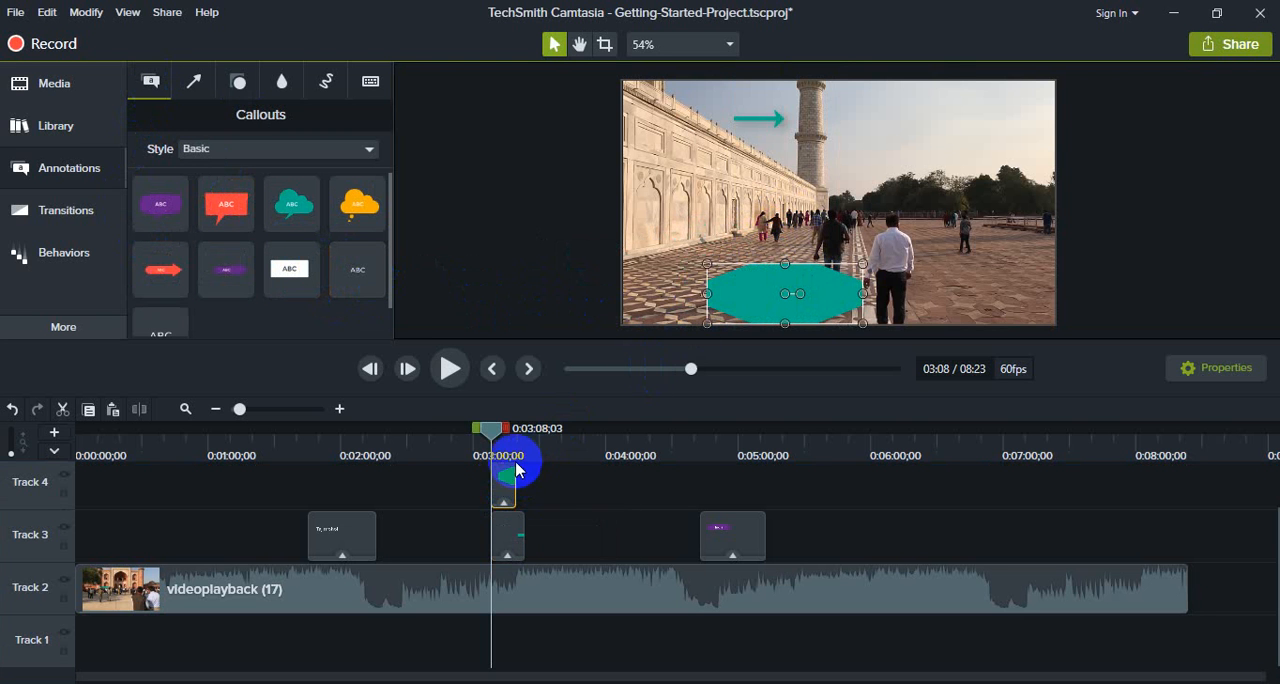
pyautogui.moveTo(491, 430); pyautogui.dragTo(504, 432)
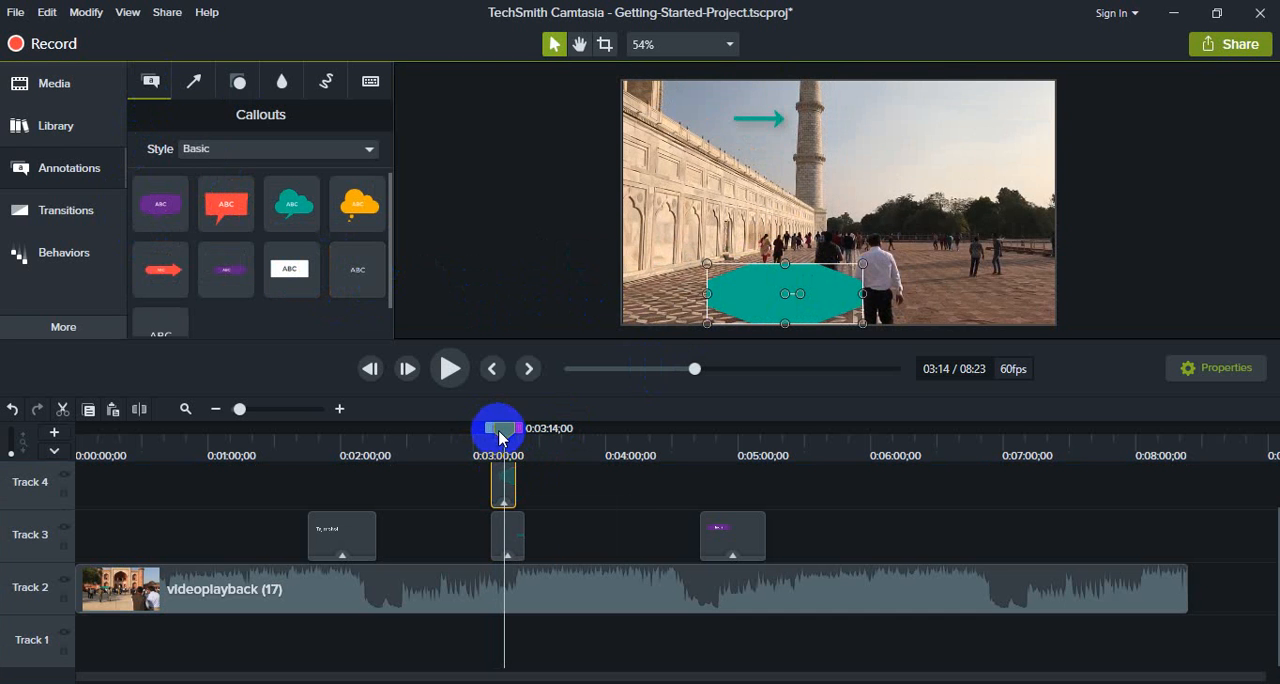
pyautogui.click(497, 488)
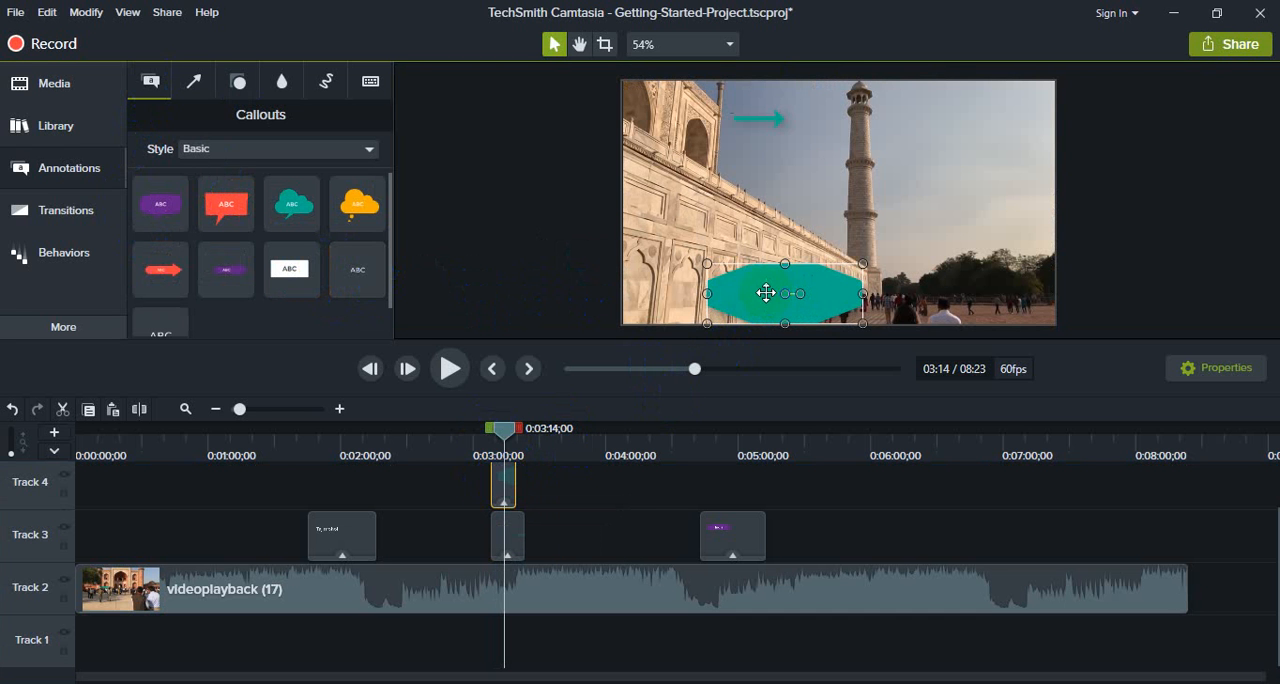
pyautogui.moveTo(766, 293)
pyautogui.mouseDown()
pyautogui.moveTo(763, 249)
pyautogui.moveTo(903, 266)
pyautogui.moveTo(778, 284)
pyautogui.mouseUp()
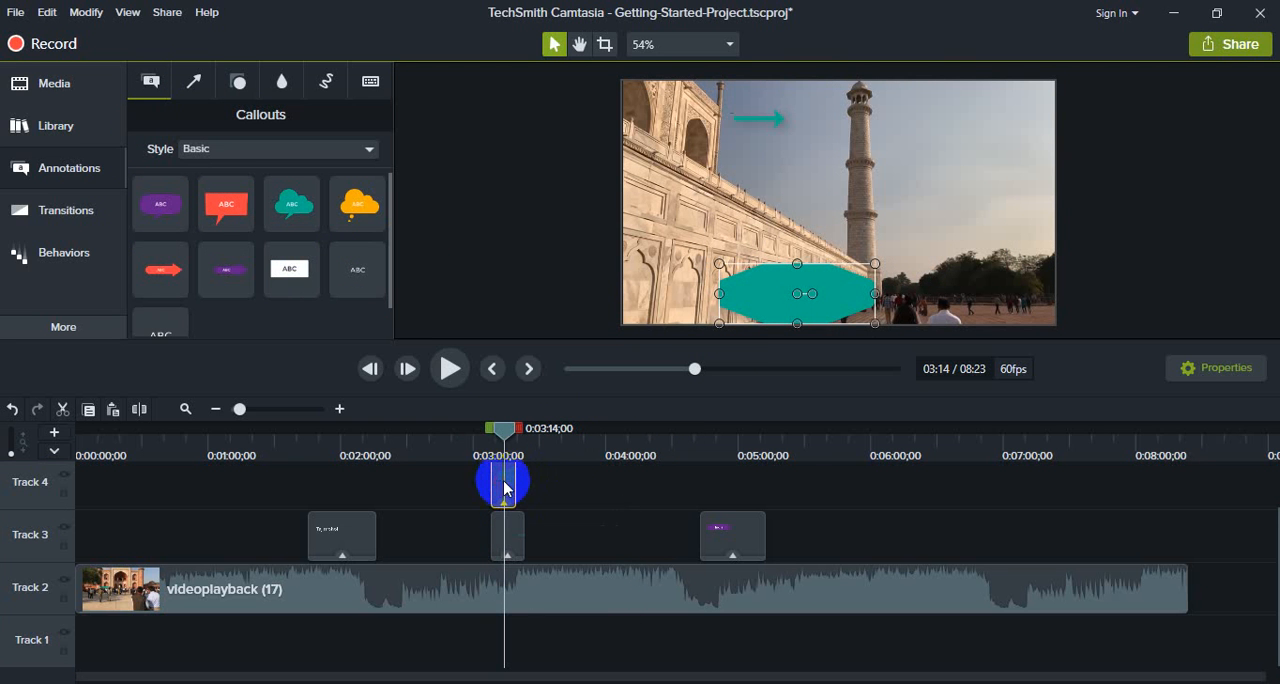
pyautogui.moveTo(515, 478); pyautogui.dragTo(582, 478)
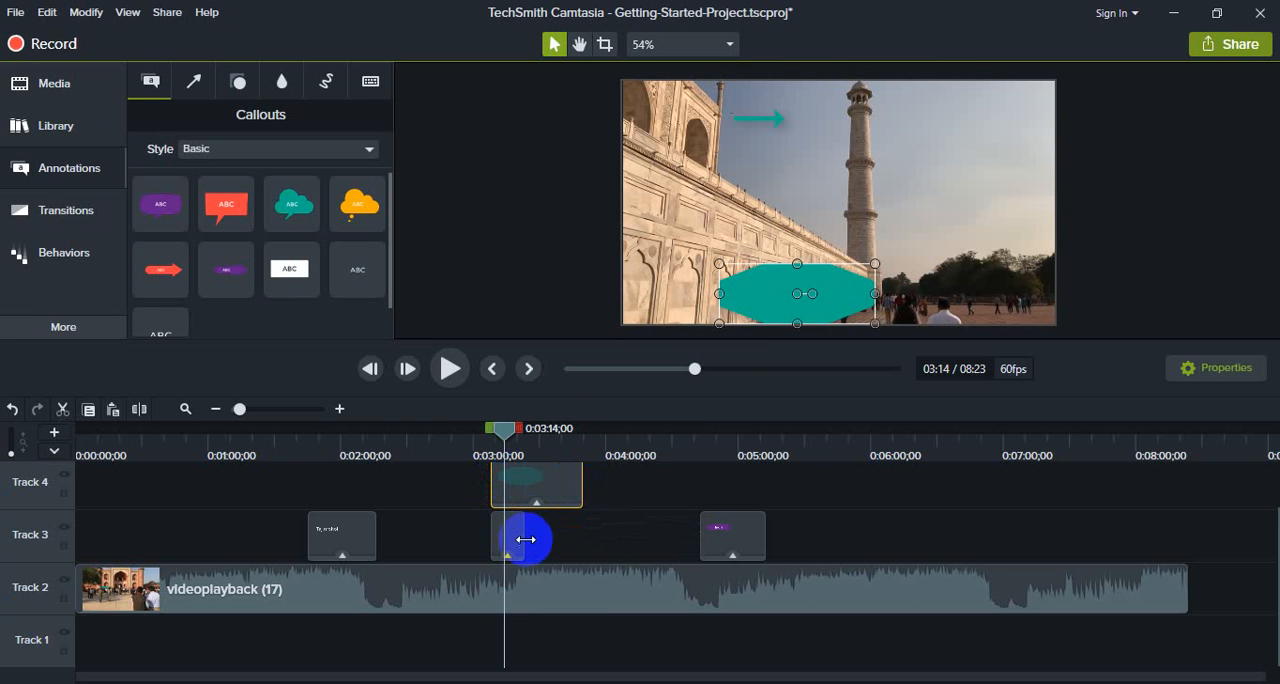
pyautogui.scroll(1, 537, 518)
pyautogui.moveTo(541, 517)
pyautogui.mouseDown()
pyautogui.moveTo(523, 540)
pyautogui.moveTo(540, 538)
pyautogui.mouseUp()
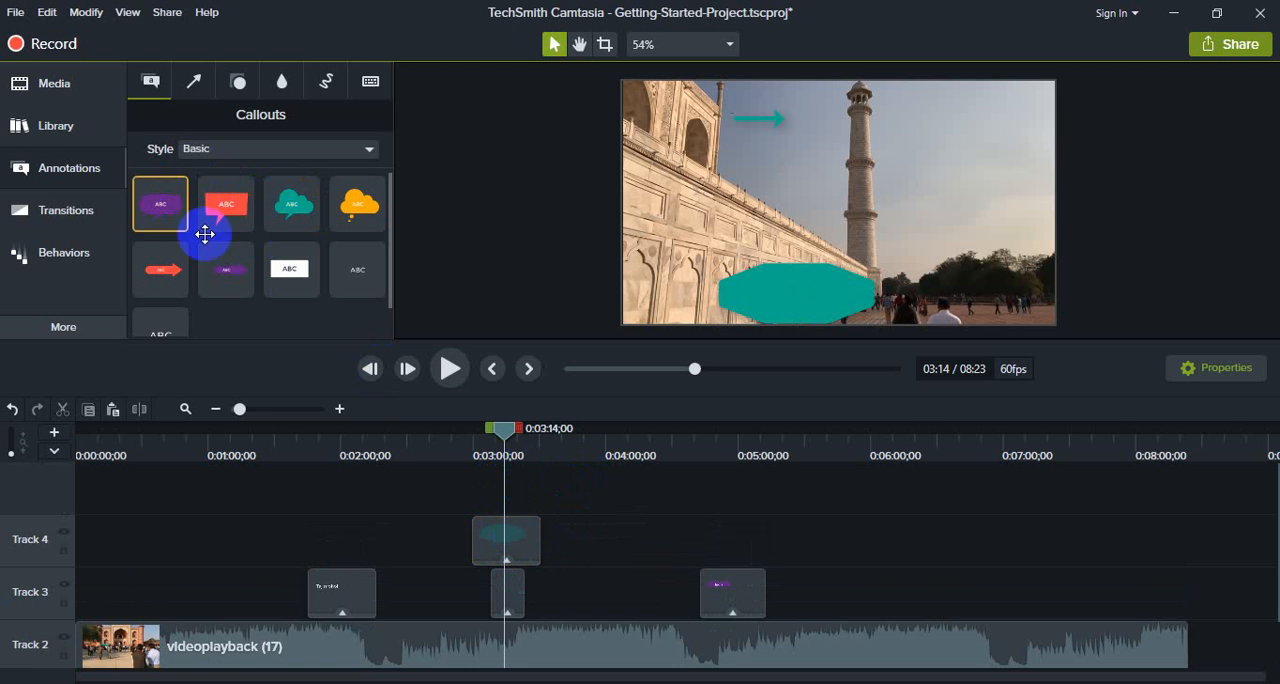
# - Add a plain text callout over the green octagon at about 0:03:14, enter a person's name, and lengthen its clip slightly
pyautogui.moveTo(364, 267); pyautogui.dragTo(822, 297)
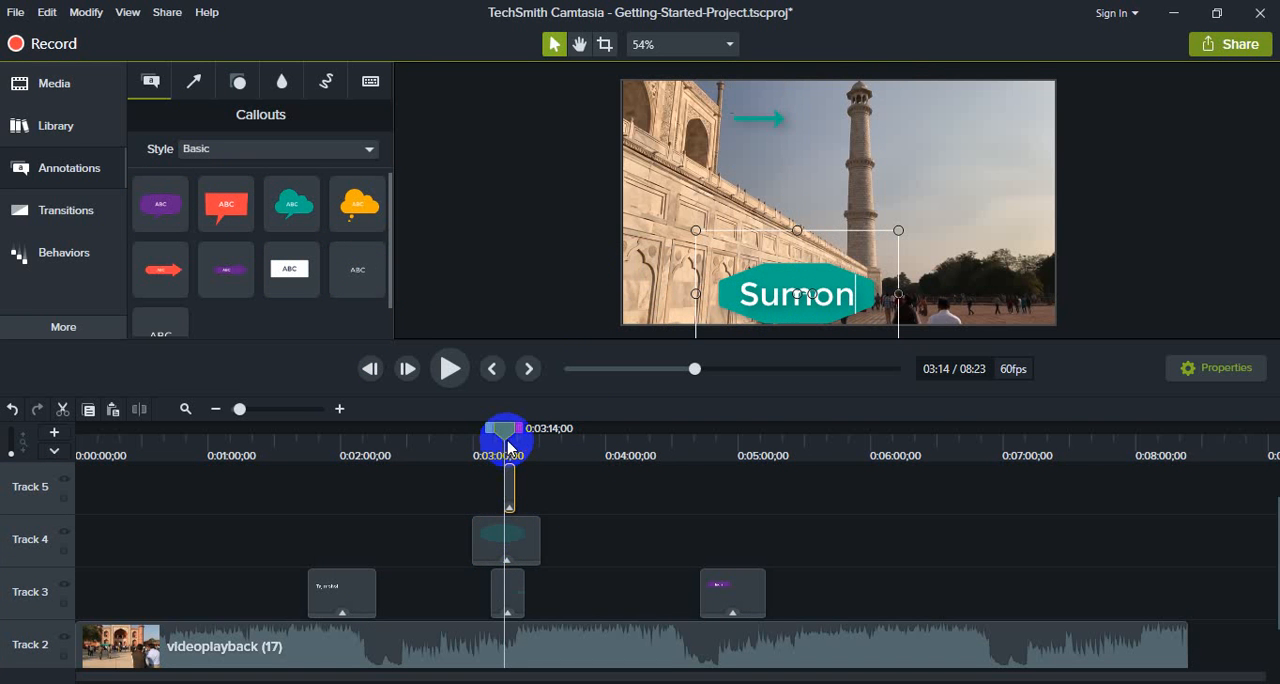
pyautogui.moveTo(507, 445); pyautogui.dragTo(496, 488)
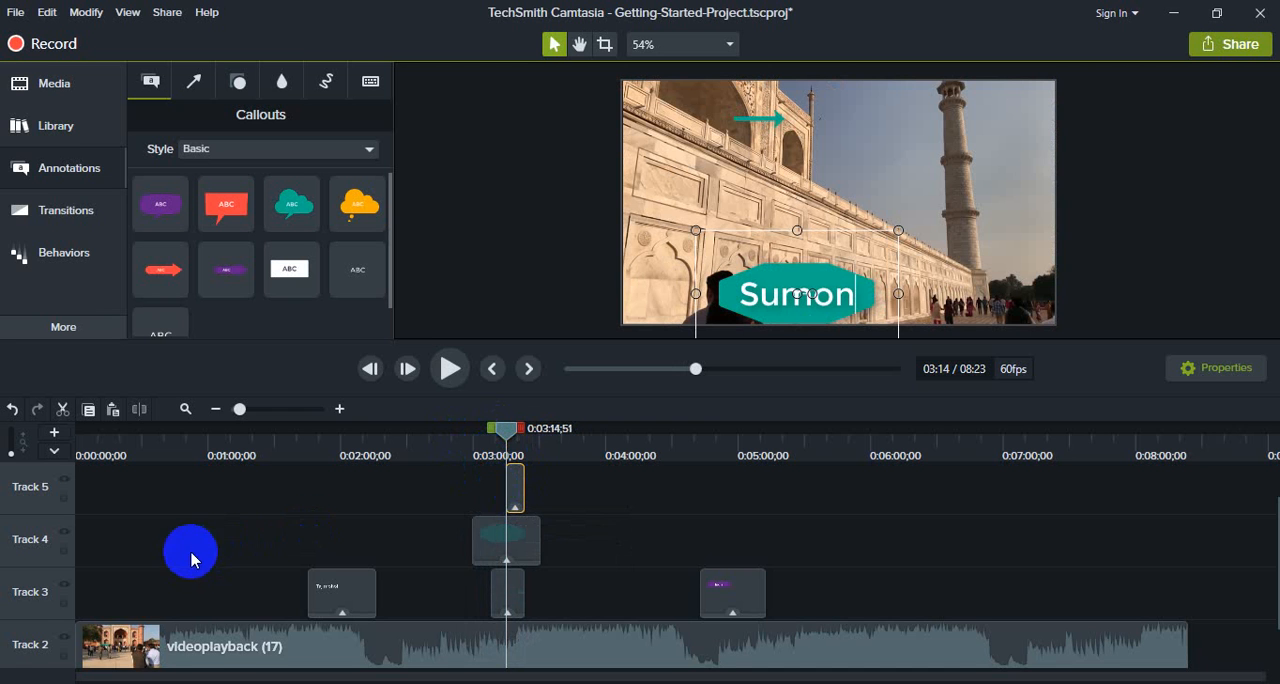
# - Lengthen the green arrow's clip on Track 3 and move it earlier to span about 0:02:48 to 0:03:23
pyautogui.scroll(-1, 130, 590)
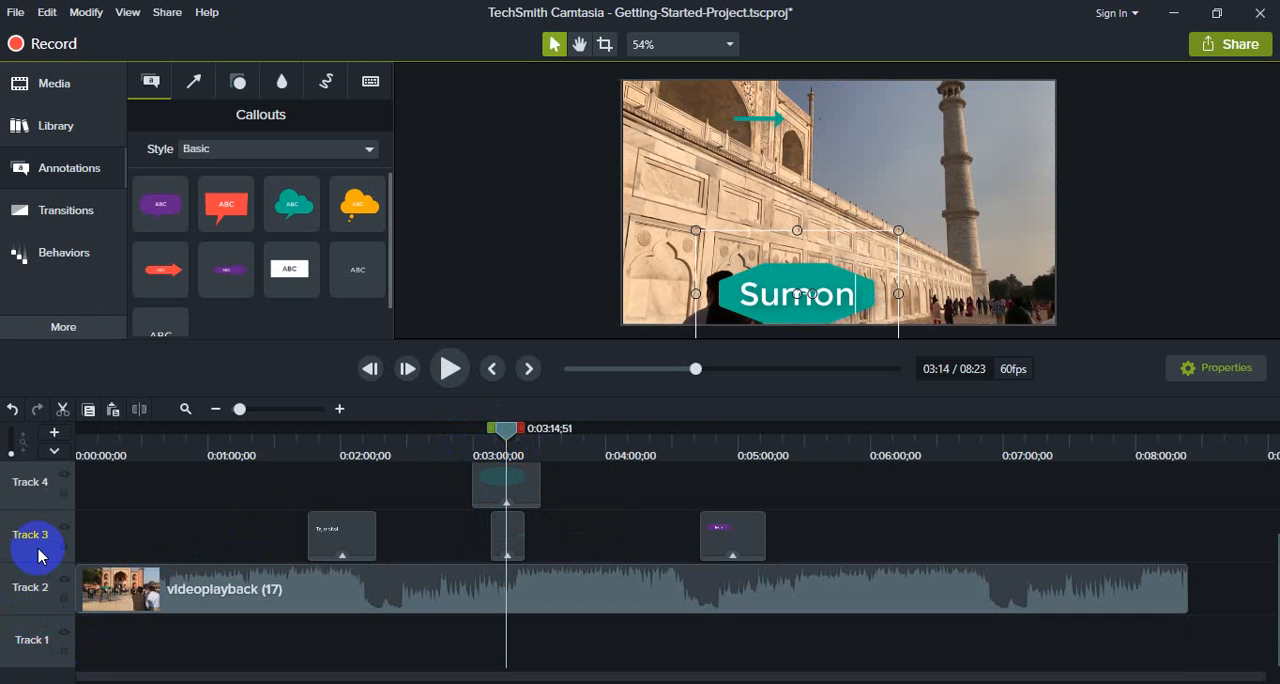
pyautogui.scroll(2, 38, 556)
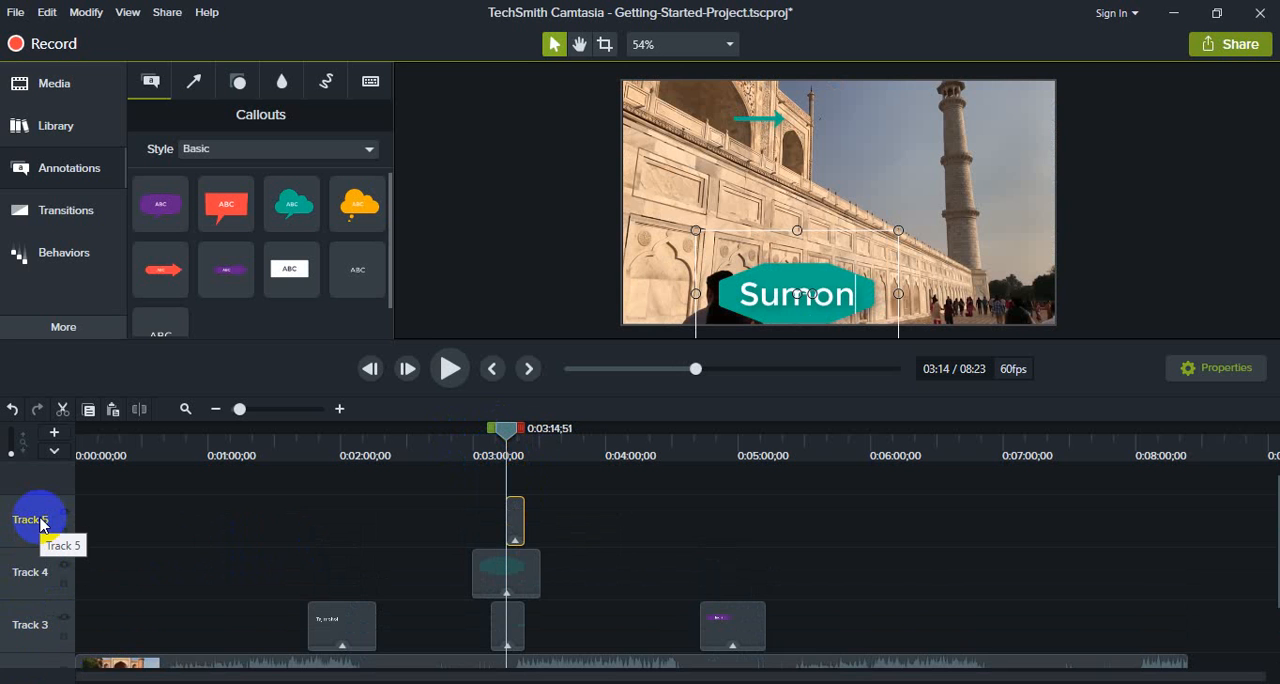
pyautogui.scroll(-2, 40, 526)
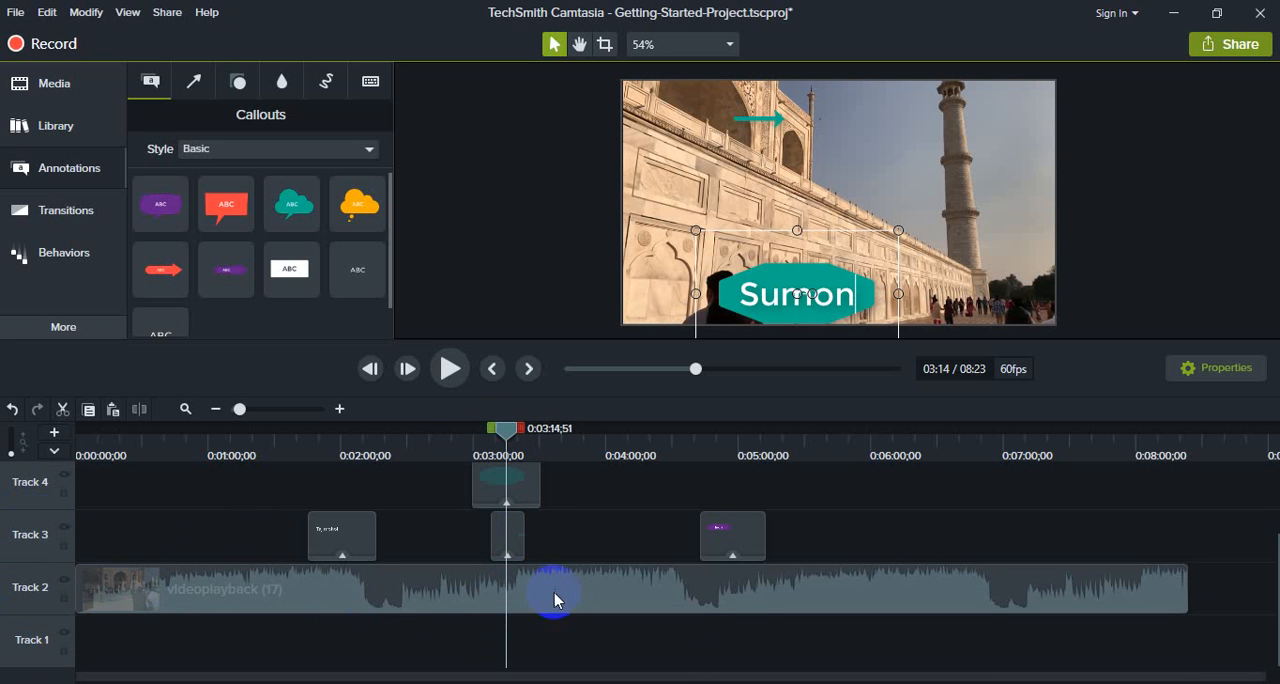
pyautogui.scroll(1, 557, 595)
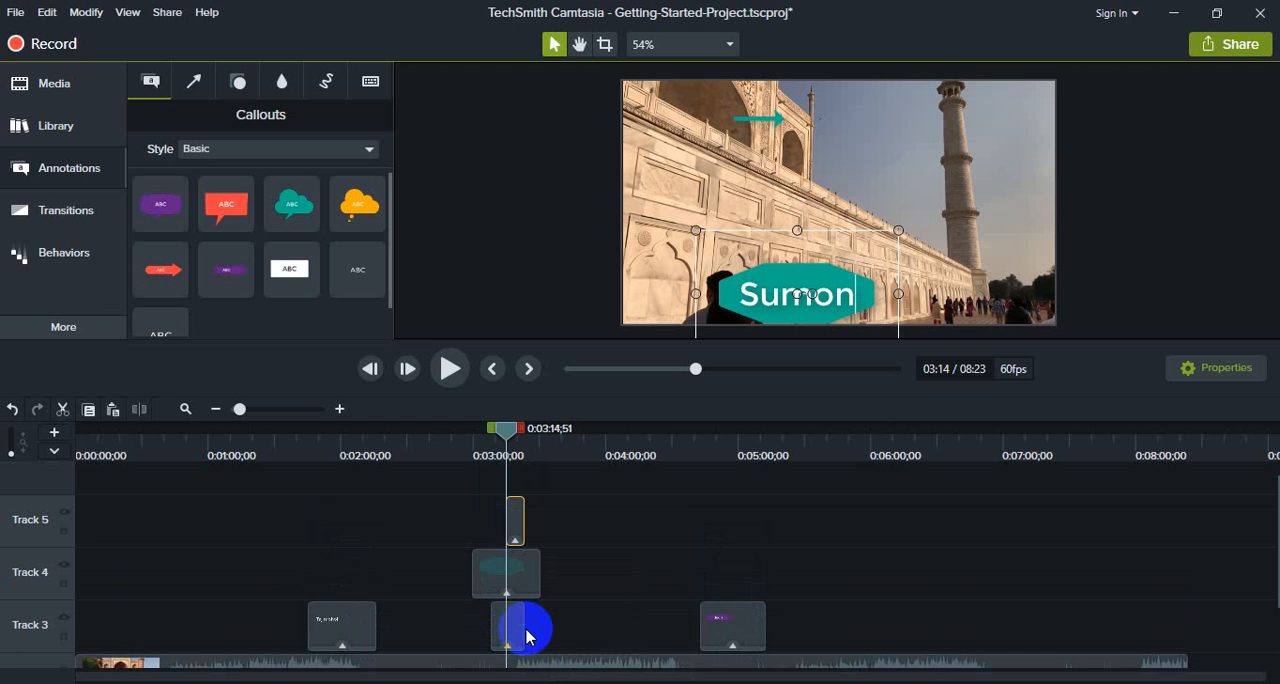
pyautogui.moveTo(522, 629)
pyautogui.mouseDown()
pyautogui.moveTo(568, 632)
pyautogui.moveTo(530, 628)
pyautogui.mouseUp()
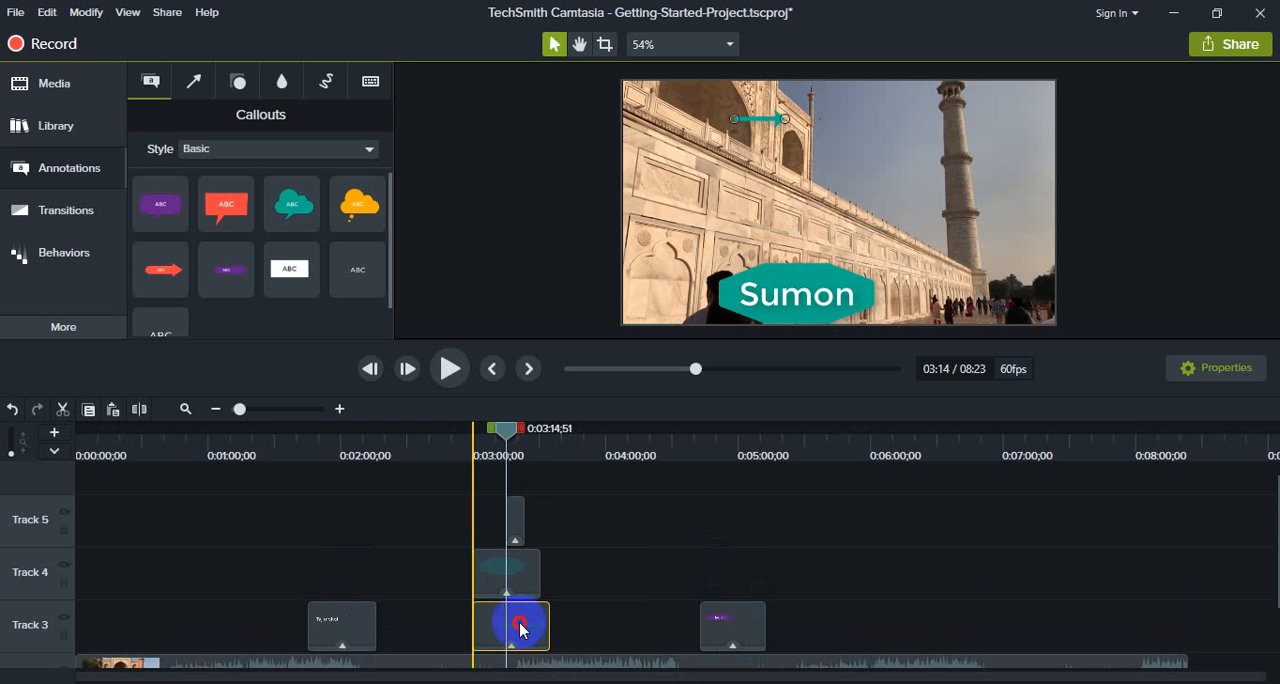
pyautogui.moveTo(507, 428); pyautogui.dragTo(440, 428)
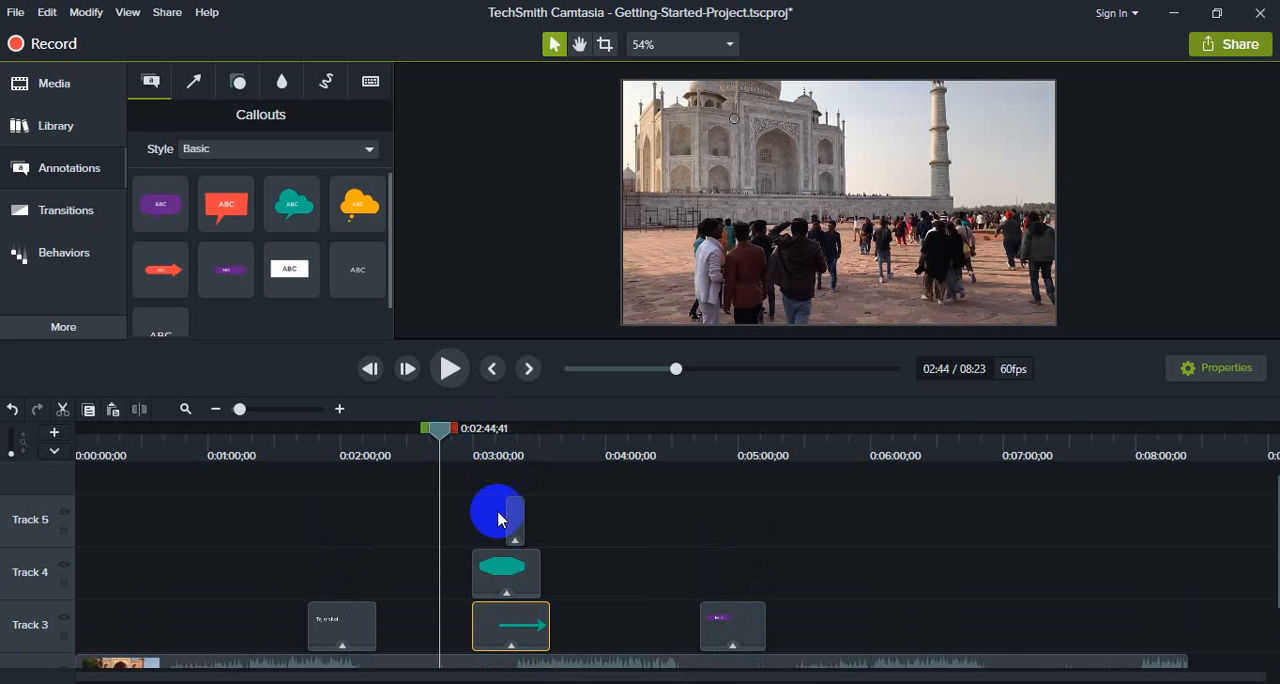
pyautogui.moveTo(523, 638); pyautogui.dragTo(491, 638)
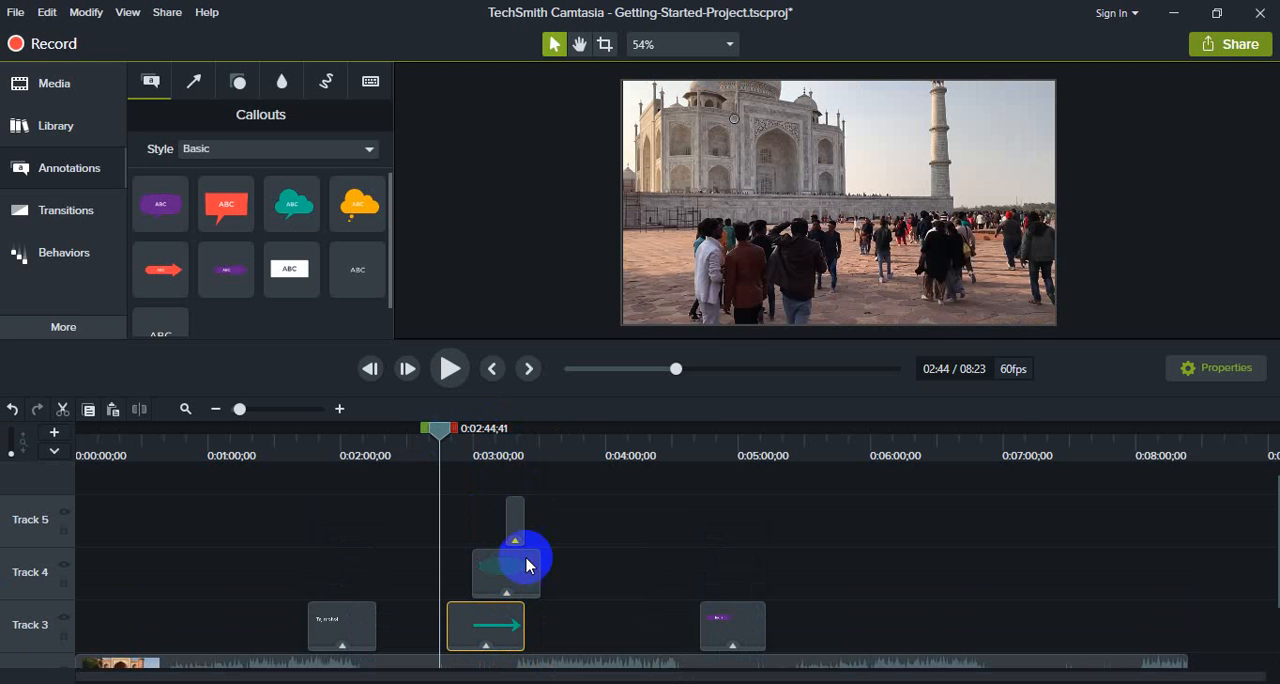
# - Move the name text clip on Track 5 earlier to about 0:03:05 and preview it with the octagon and arrow
pyautogui.click(528, 519)
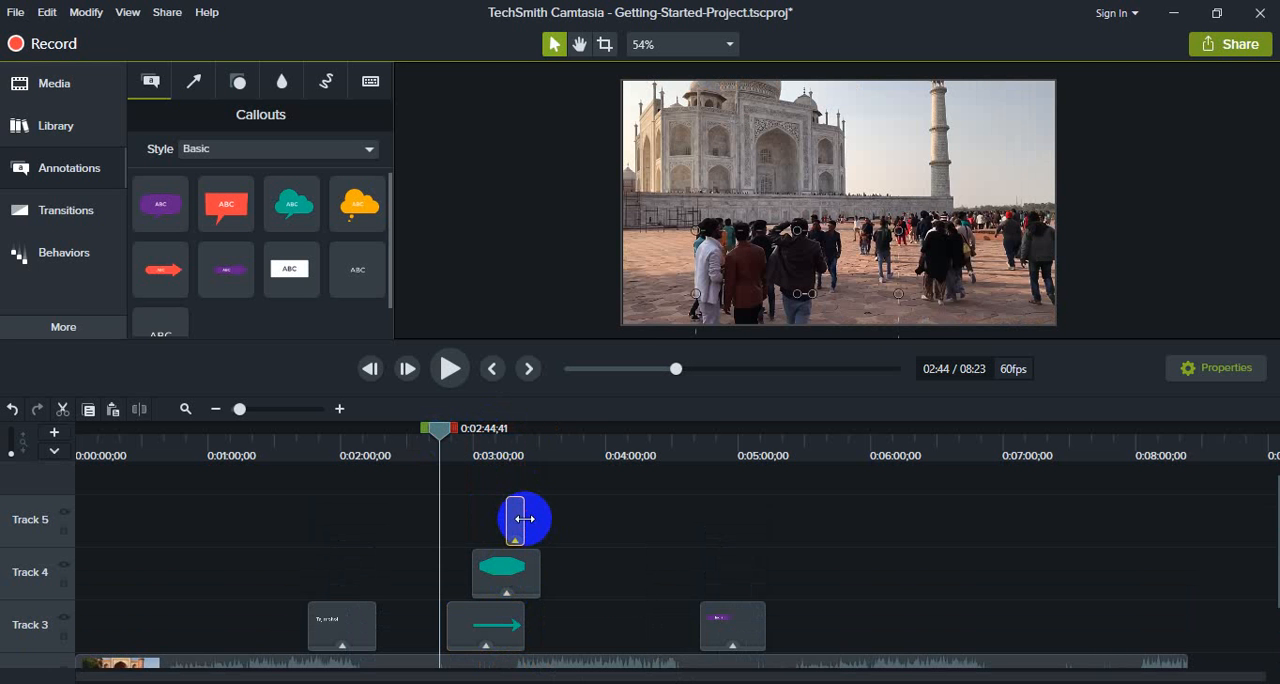
pyautogui.click(448, 370)
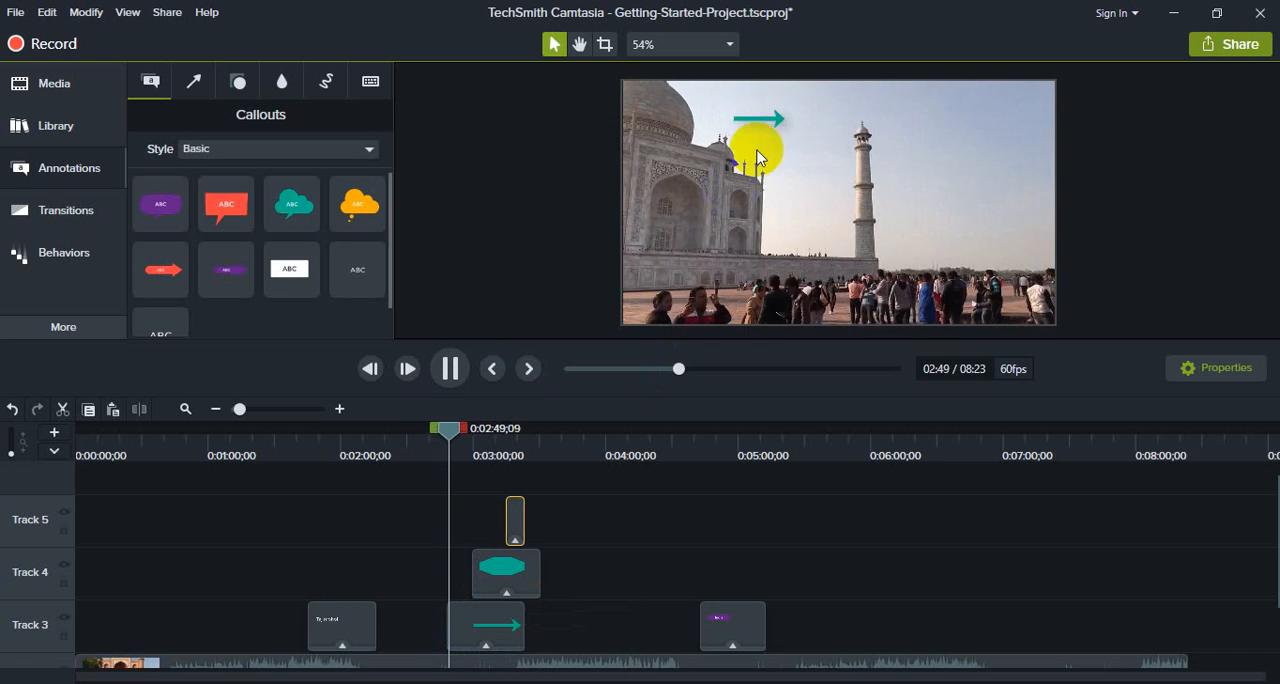
pyautogui.click(521, 517)
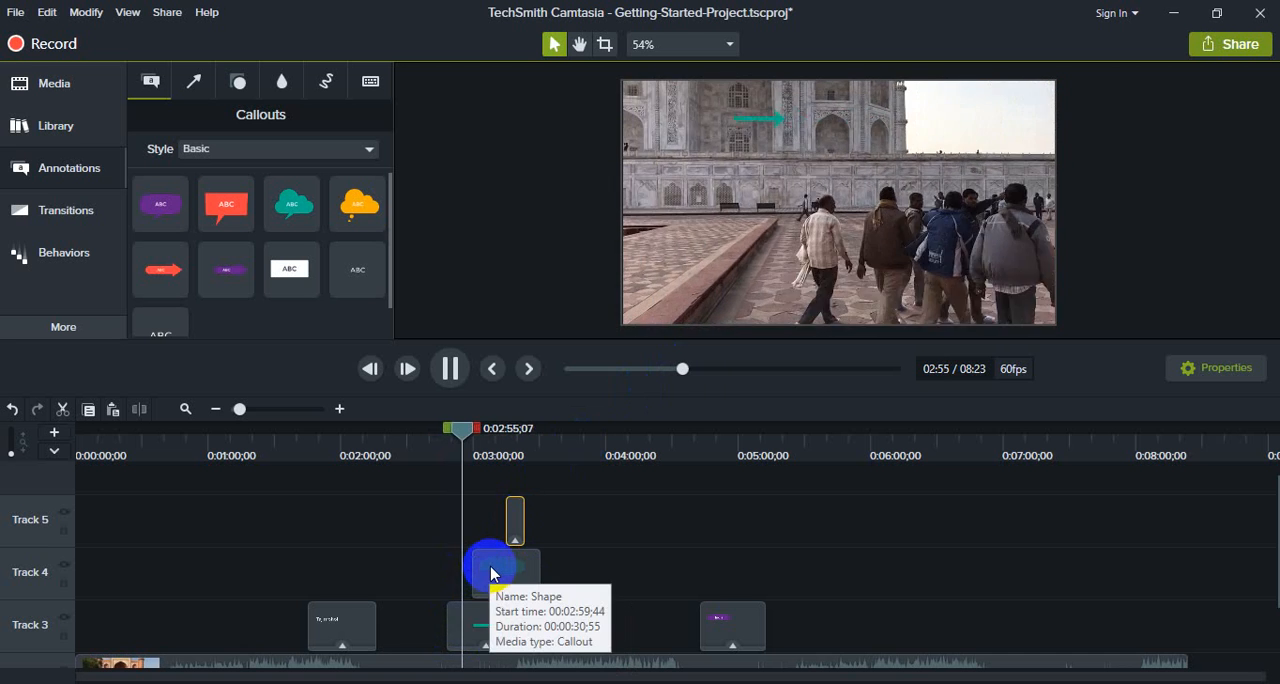
pyautogui.moveTo(520, 518); pyautogui.dragTo(499, 521)
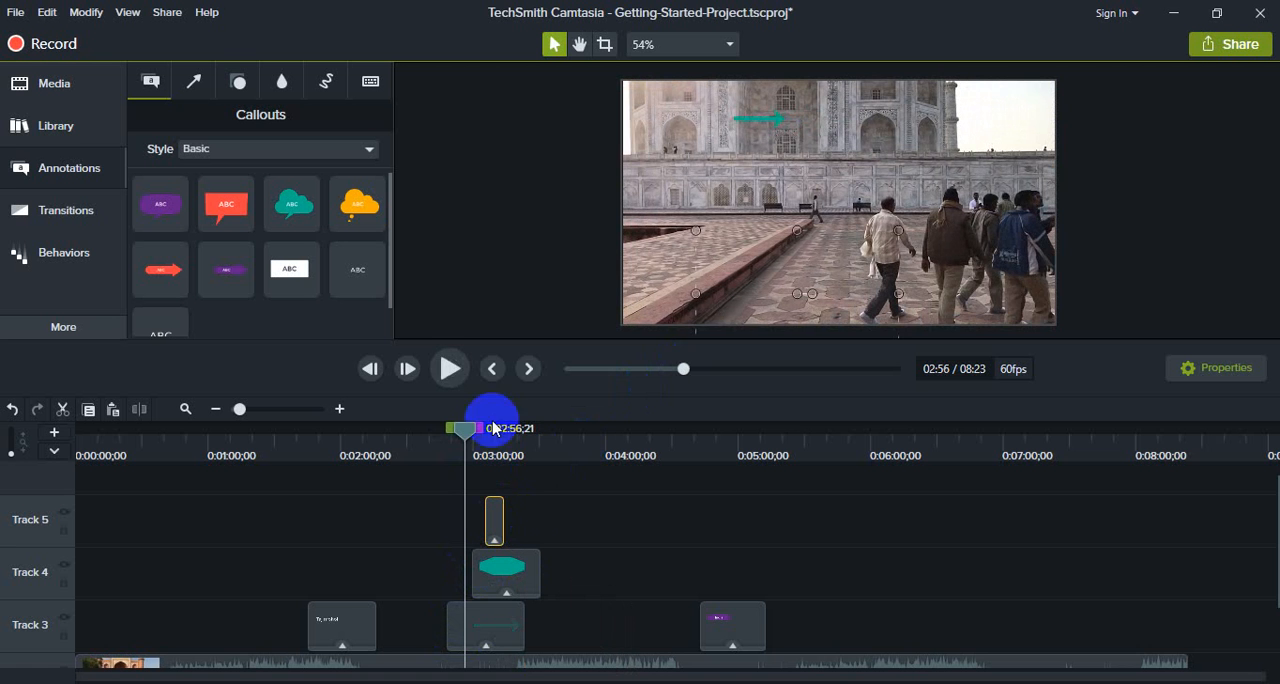
pyautogui.click(450, 368)
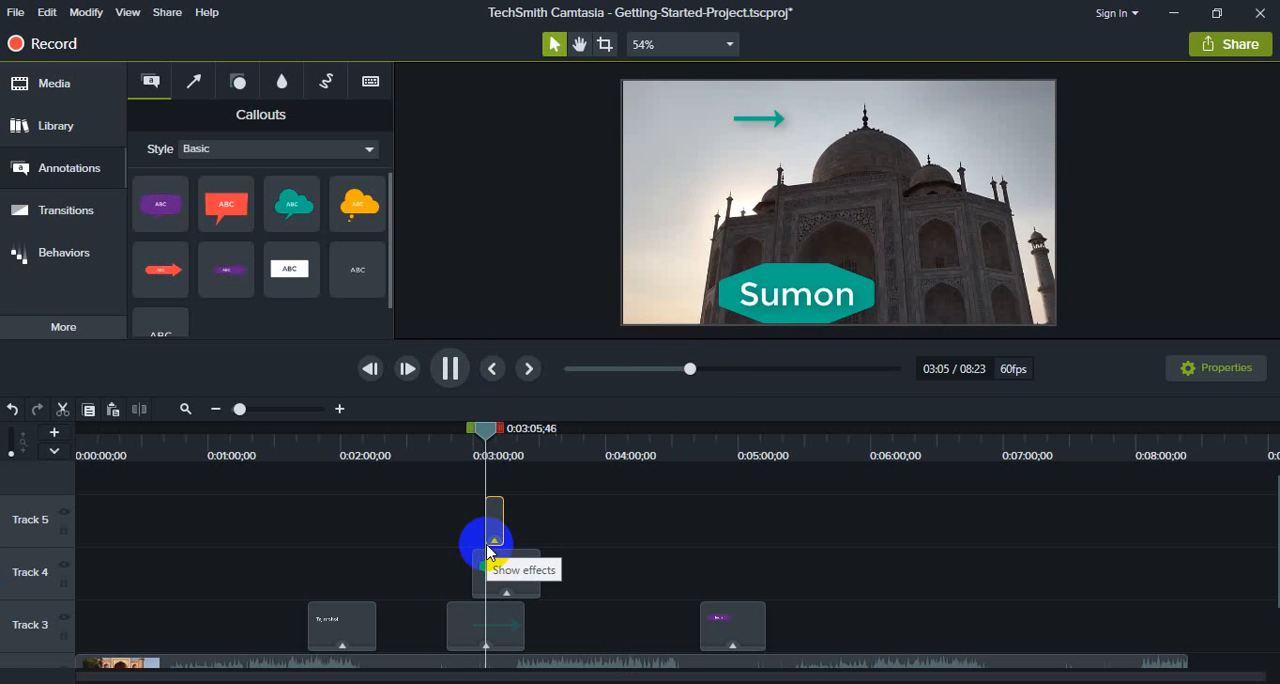
pyautogui.click(449, 368)
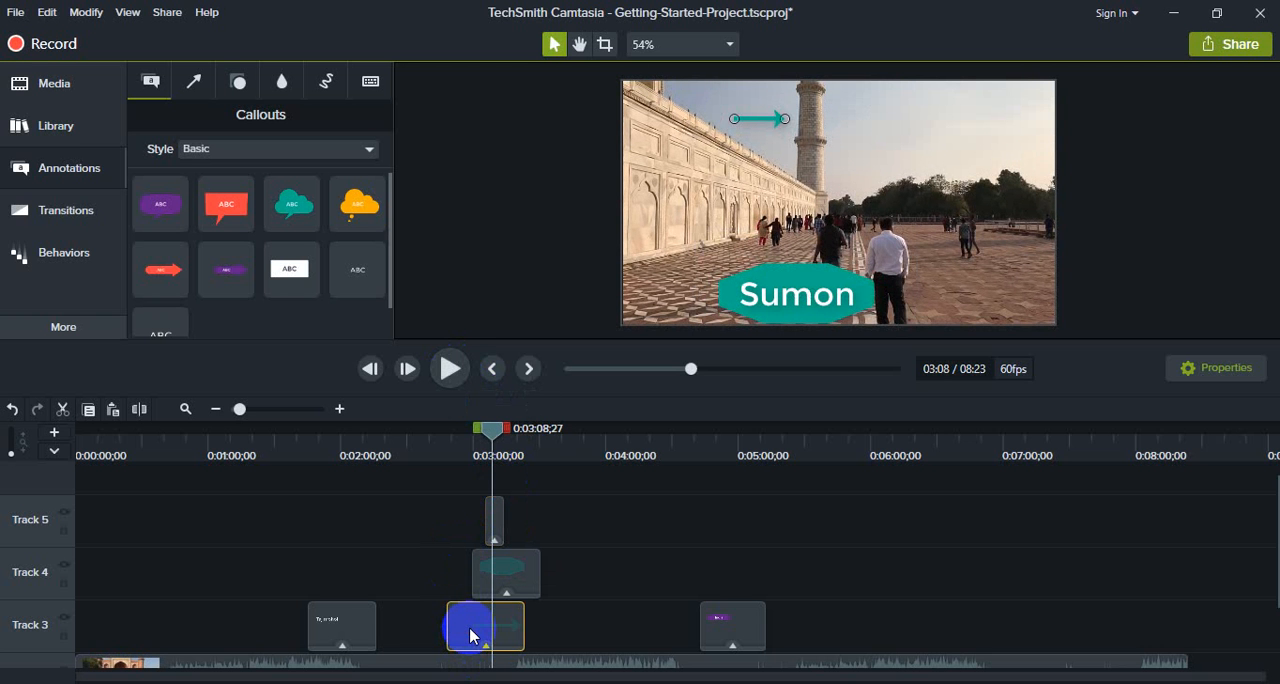
# - Delete the green arrow, stretch the name text clip to the same span as the octagon's clip, and preview both together
pyautogui.press('Delete')
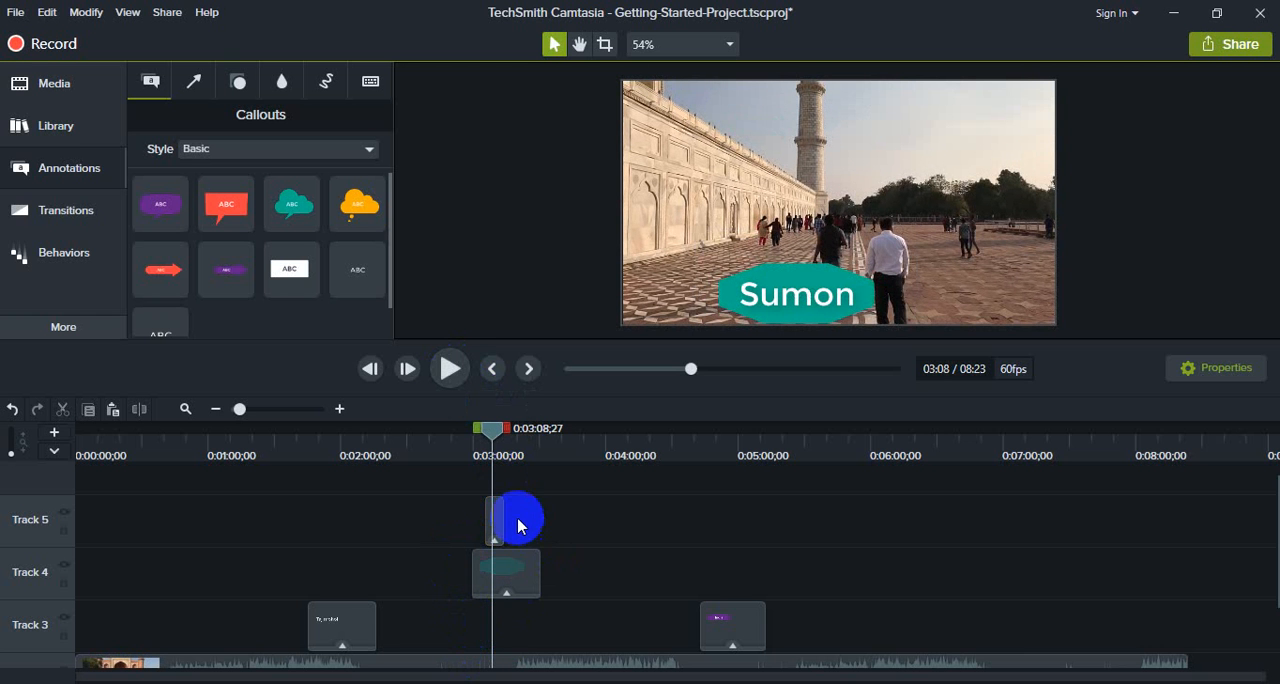
pyautogui.moveTo(503, 514); pyautogui.dragTo(472, 518)
pyautogui.moveTo(487, 437); pyautogui.dragTo(464, 432)
pyautogui.click(449, 368)
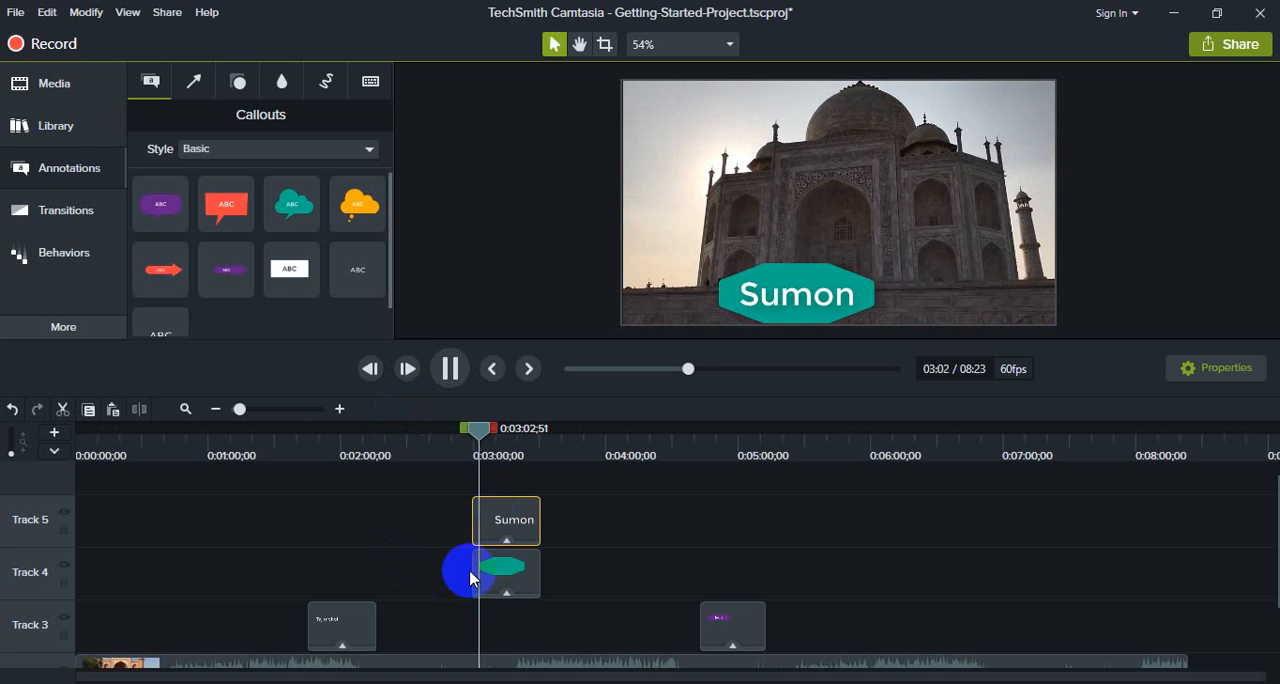
pyautogui.click(452, 370)
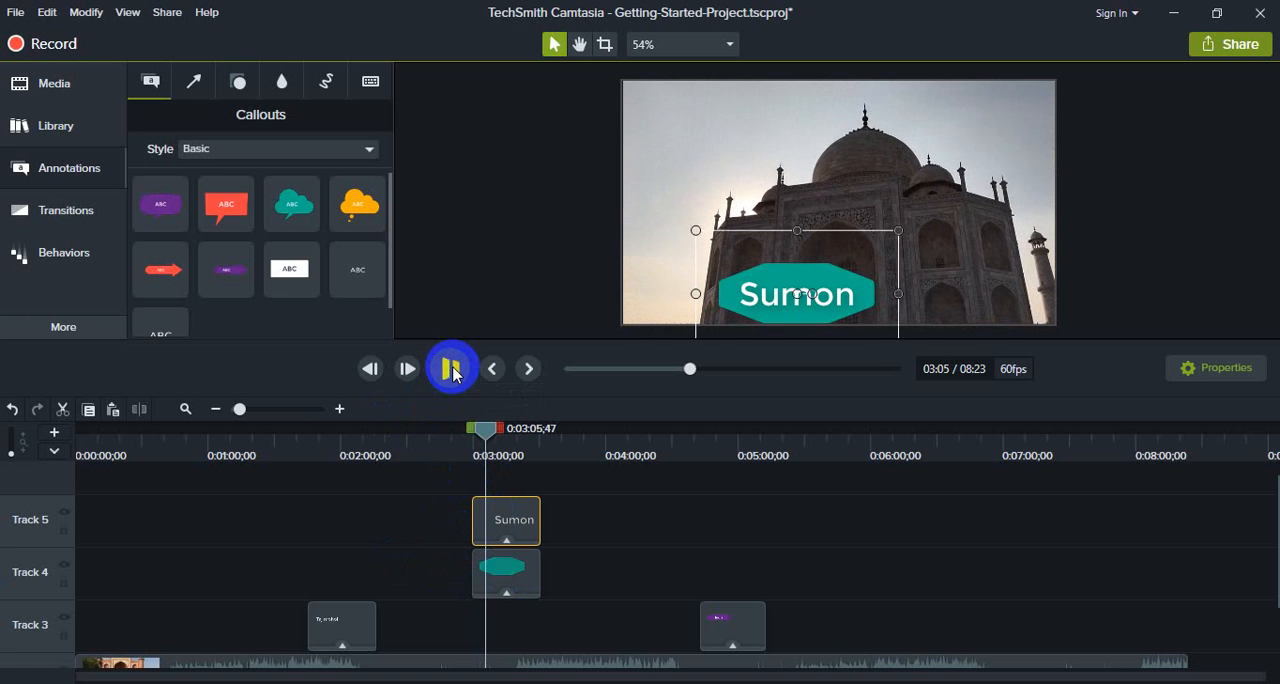
# - Add a Blur annotation on Track 5 at 0:03:47;25
pyautogui.click(242, 84)
pyautogui.click(285, 84)
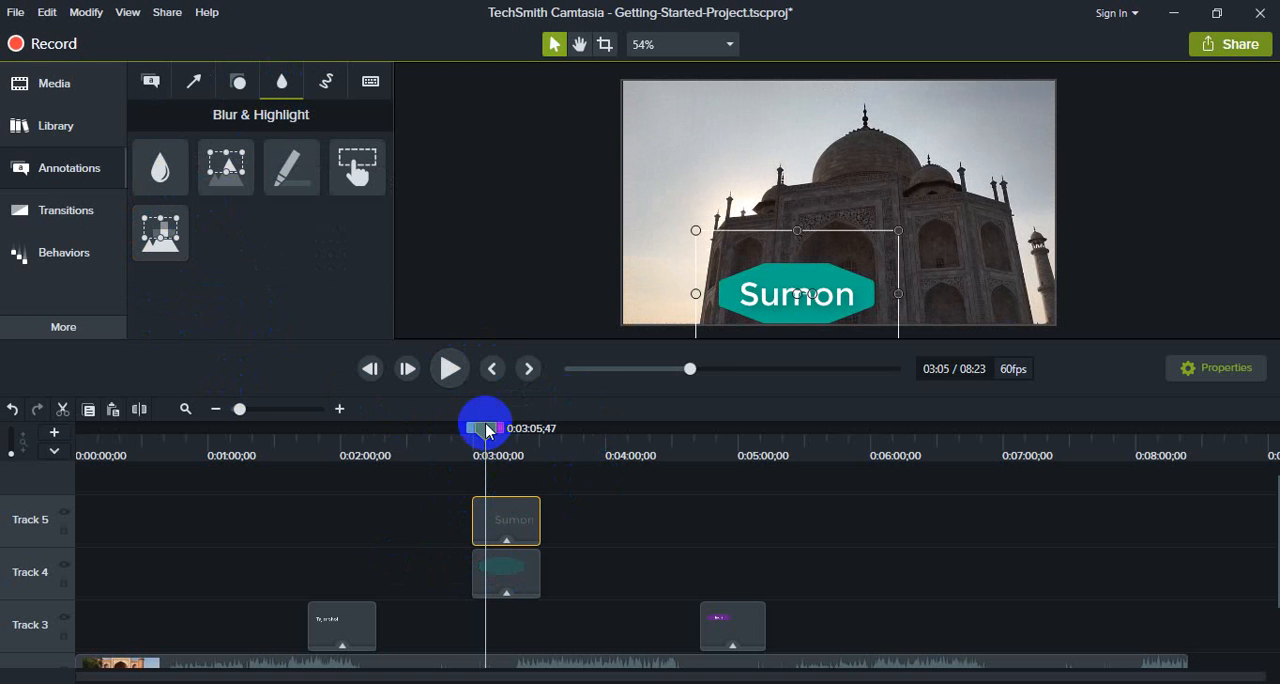
pyautogui.moveTo(489, 430); pyautogui.dragTo(577, 432)
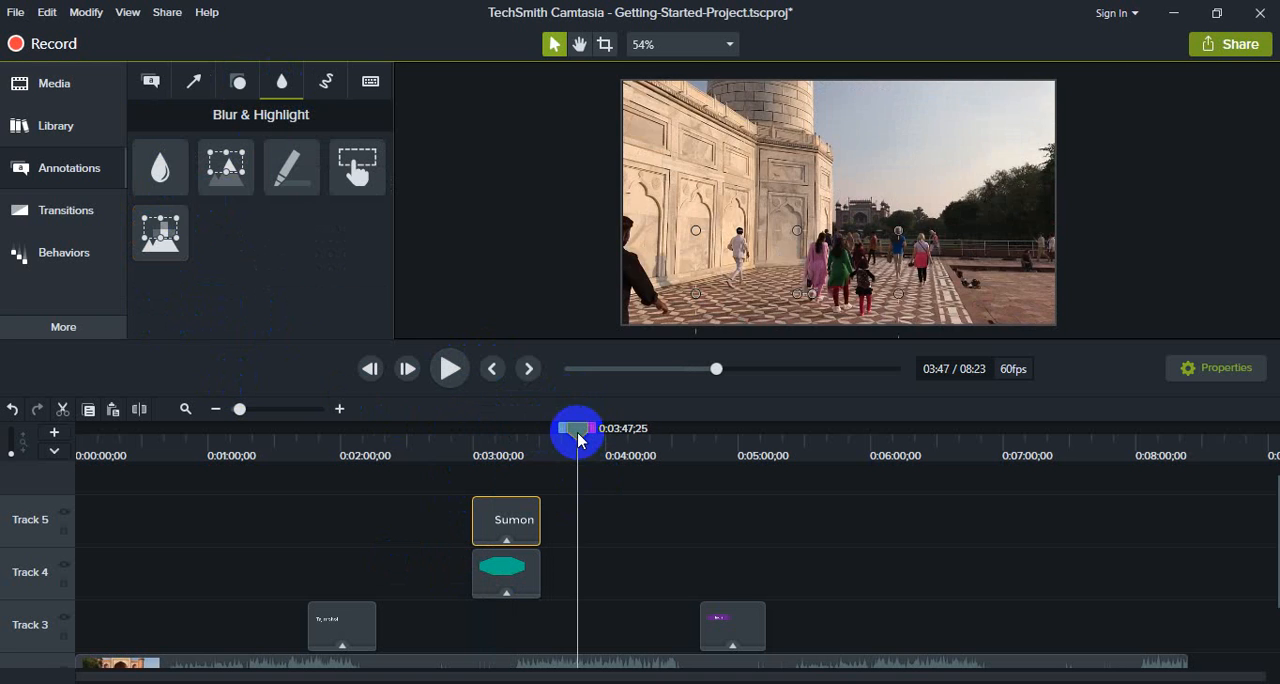
pyautogui.click(161, 174)
pyautogui.moveTo(163, 172)
pyautogui.mouseDown()
pyautogui.moveTo(423, 300)
pyautogui.moveTo(586, 500)
pyautogui.moveTo(586, 527)
pyautogui.mouseUp()
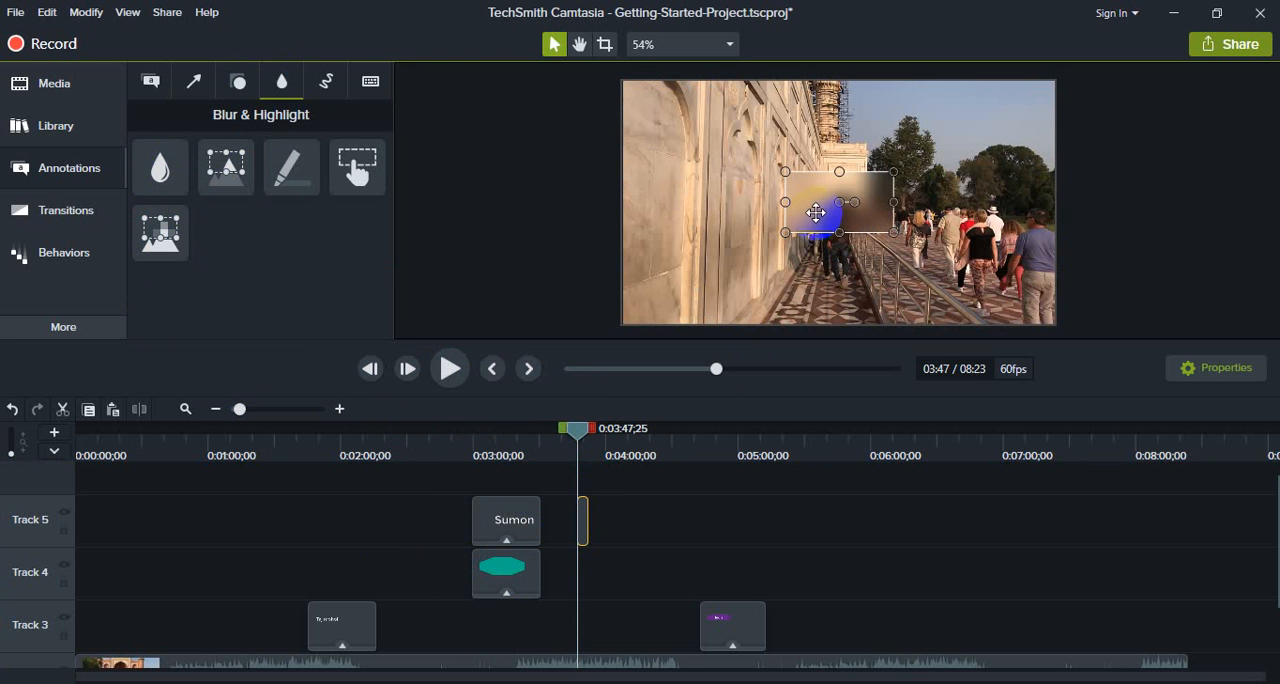
# - Enlarge the blur region, try it over the walking visitors and the marble wall, and delete it
pyautogui.moveTo(811, 194); pyautogui.dragTo(717, 198)
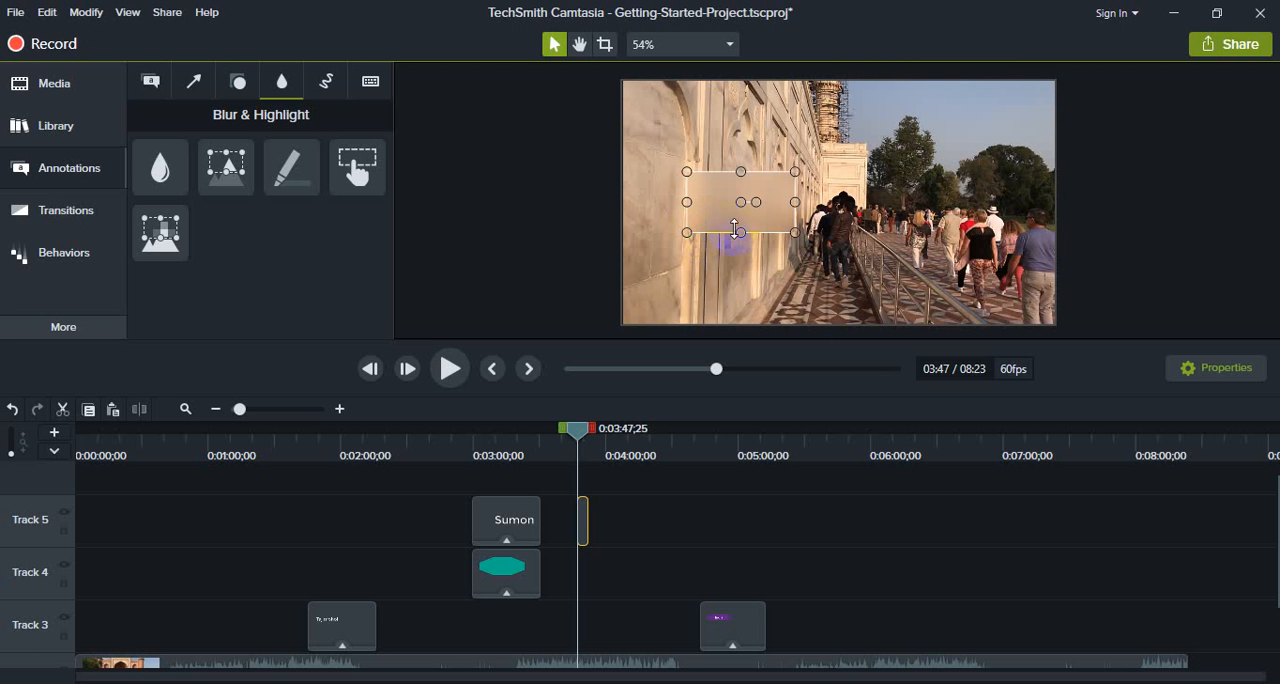
pyautogui.moveTo(792, 232)
pyautogui.mouseDown()
pyautogui.moveTo(900, 294)
pyautogui.moveTo(839, 275)
pyautogui.mouseUp()
pyautogui.moveTo(738, 216)
pyautogui.mouseDown()
pyautogui.moveTo(846, 203)
pyautogui.moveTo(929, 220)
pyautogui.moveTo(917, 278)
pyautogui.moveTo(894, 283)
pyautogui.moveTo(883, 329)
pyautogui.moveTo(899, 289)
pyautogui.mouseUp()
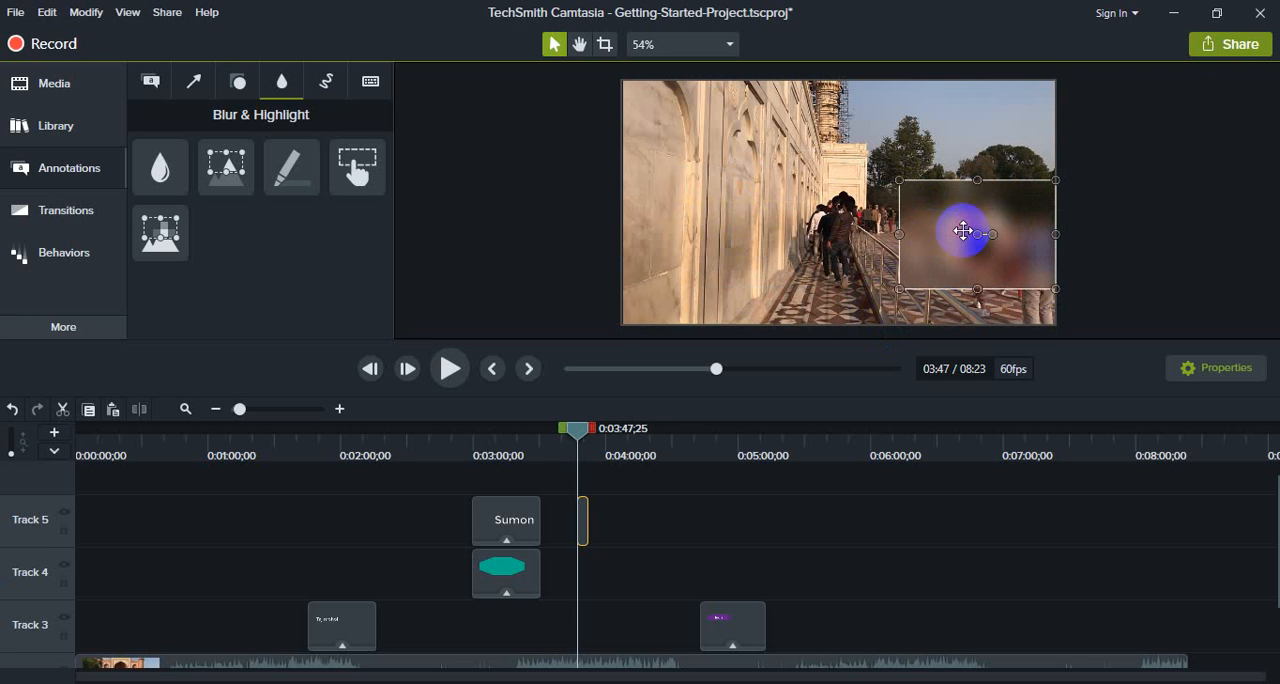
pyautogui.moveTo(971, 227)
pyautogui.mouseDown()
pyautogui.moveTo(943, 229)
pyautogui.moveTo(963, 220)
pyautogui.moveTo(944, 213)
pyautogui.moveTo(745, 224)
pyautogui.mouseUp()
pyautogui.press('Delete')
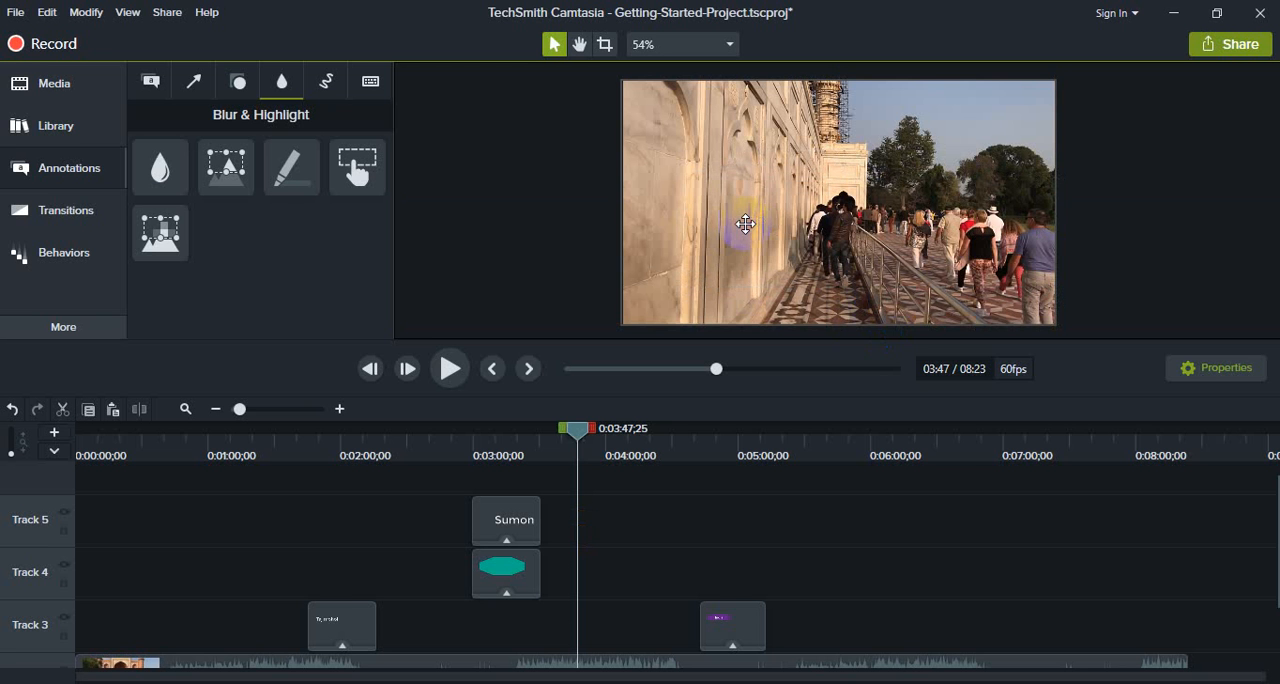
# - Add a Sketch Motion arrow at 0:03:47;25 and move it over the end of the marble wall
pyautogui.click(326, 81)
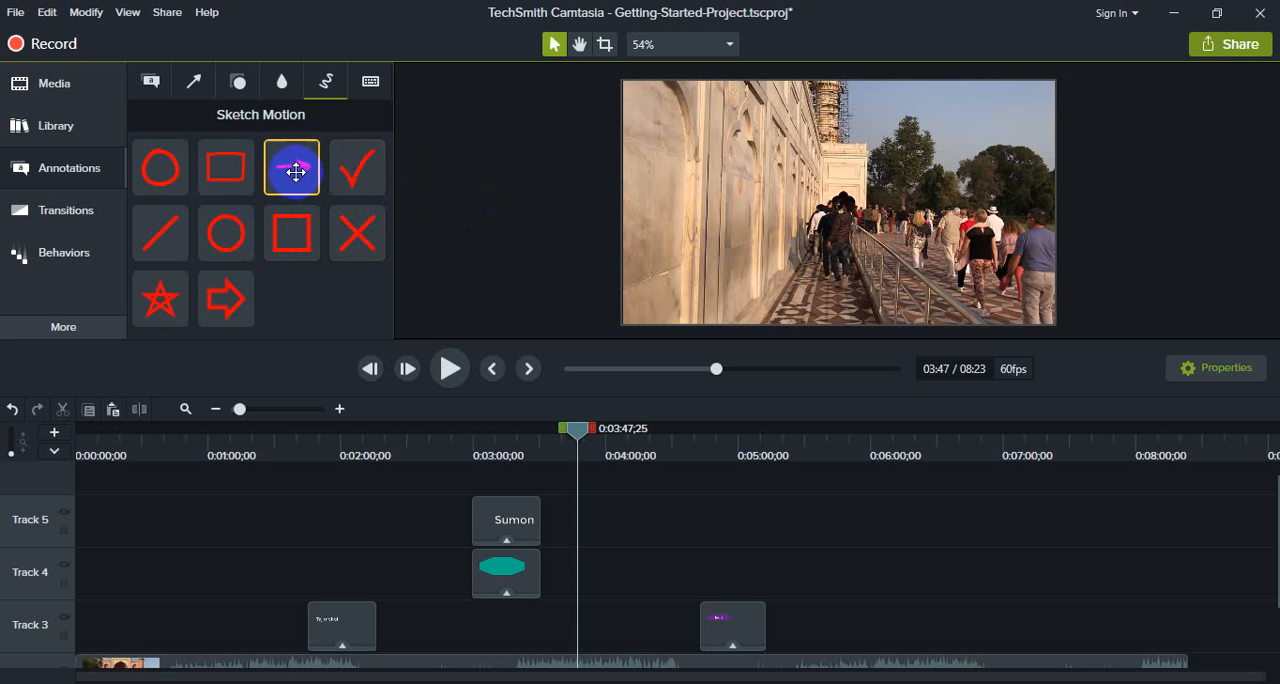
pyautogui.moveTo(290, 168)
pyautogui.mouseDown()
pyautogui.moveTo(600, 217)
pyautogui.moveTo(795, 226)
pyautogui.mouseUp()
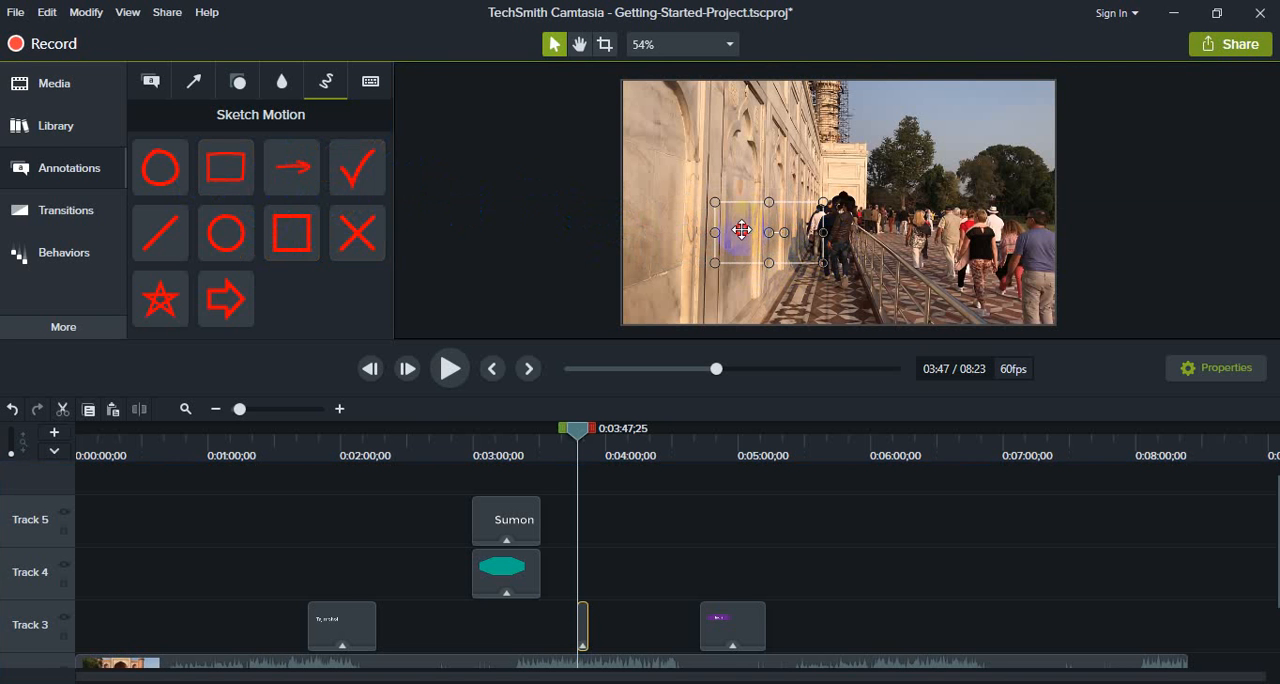
pyautogui.moveTo(741, 229); pyautogui.dragTo(812, 182)
pyautogui.click(572, 440)
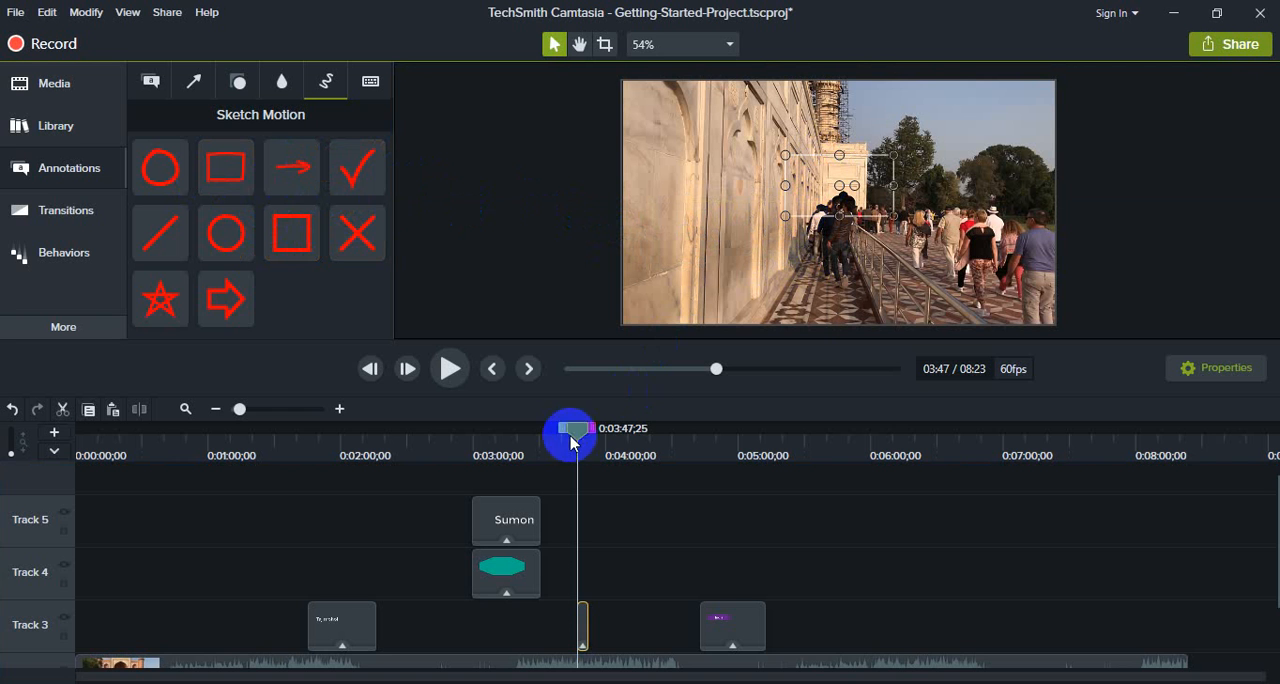
# - Extend the sketch arrow's clip on Track 3 to about 0:04:20 and reposition the arrow over the walking visitors at about 0:04:00
pyautogui.click(607, 627)
pyautogui.scroll(1, 608, 571)
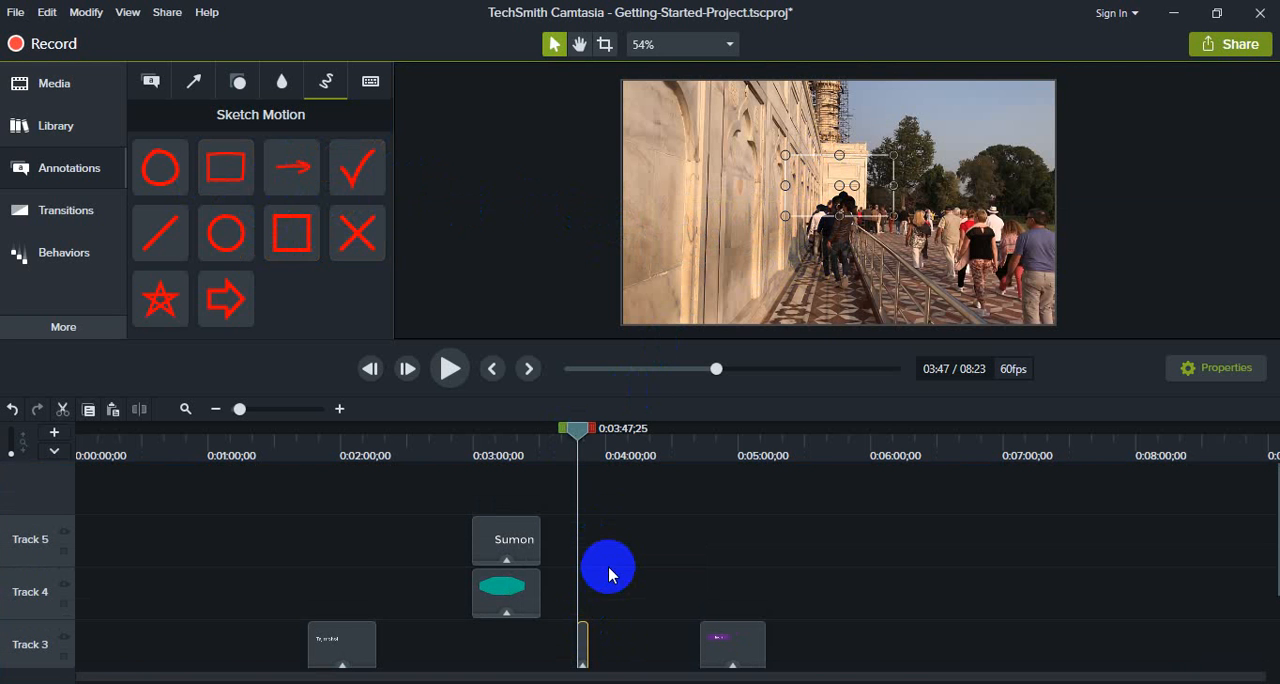
pyautogui.moveTo(588, 649); pyautogui.dragTo(646, 643)
pyautogui.moveTo(566, 429); pyautogui.dragTo(606, 437)
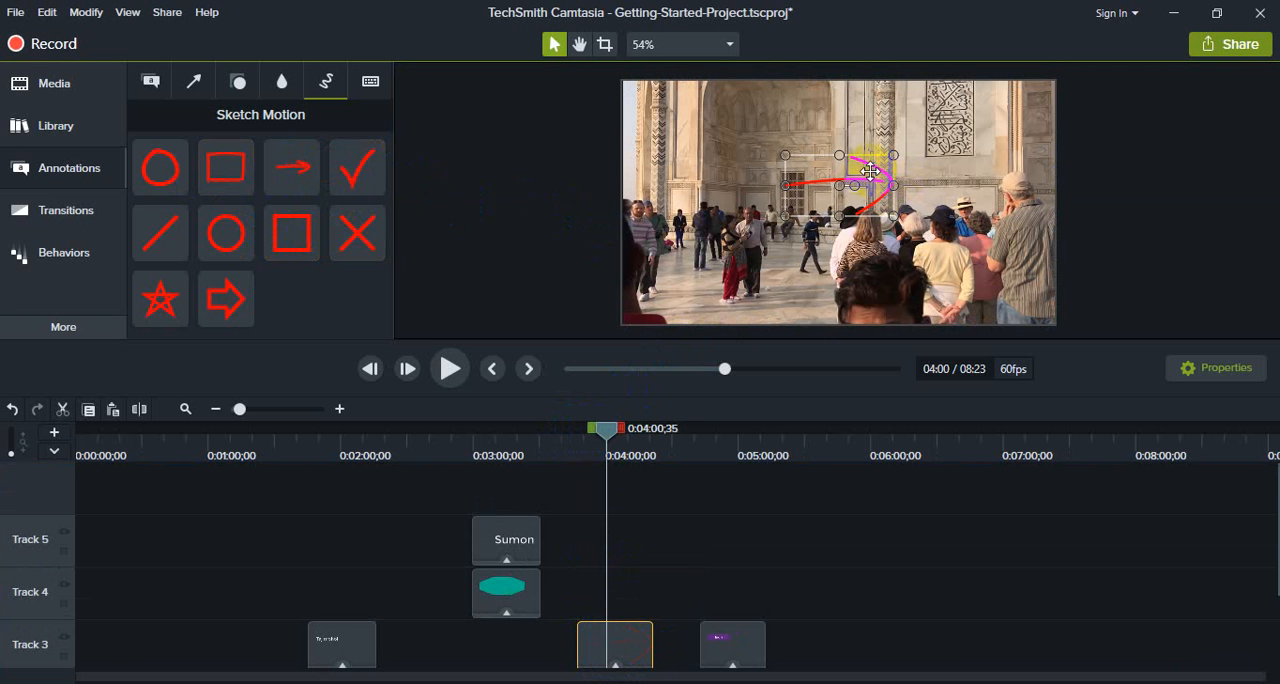
pyautogui.moveTo(869, 168); pyautogui.dragTo(798, 237)
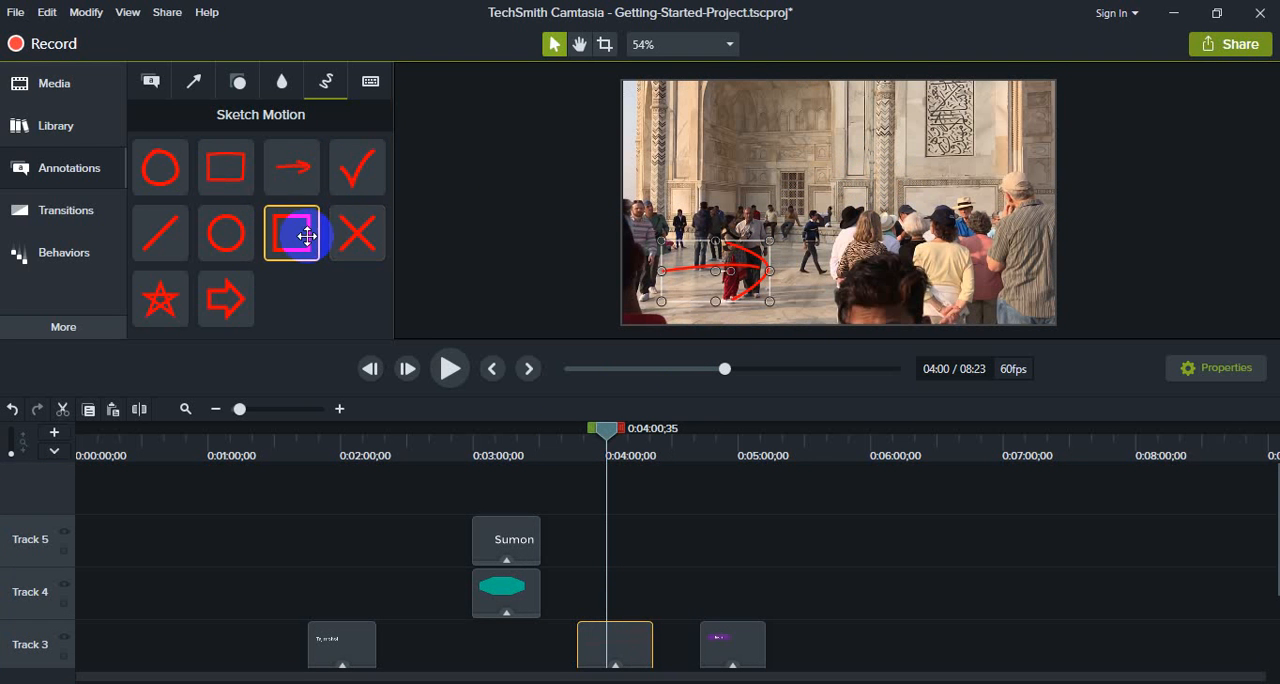
# - Add a Sketch Motion square over the crowd at 0:04:00;35, stretch its clip to about 0:05:00 and preview it briefly
pyautogui.moveTo(300, 236)
pyautogui.mouseDown()
pyautogui.moveTo(729, 251)
pyautogui.moveTo(925, 212)
pyautogui.mouseUp()
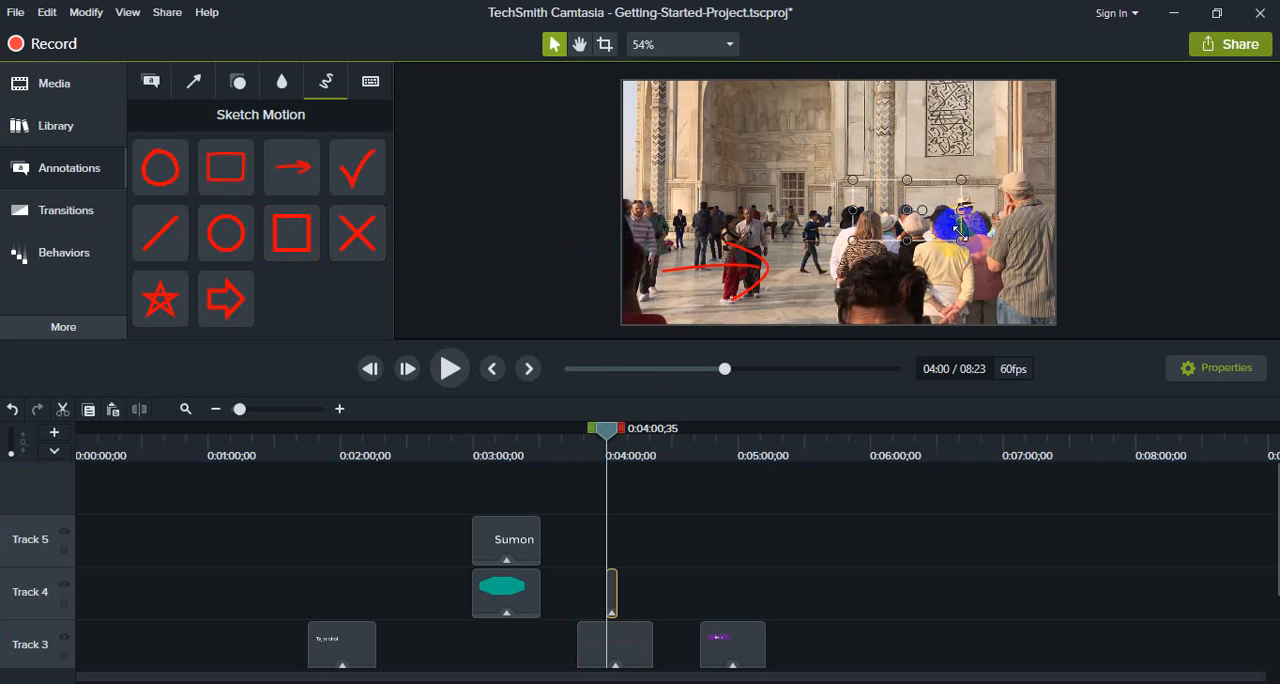
pyautogui.moveTo(616, 584); pyautogui.dragTo(737, 584)
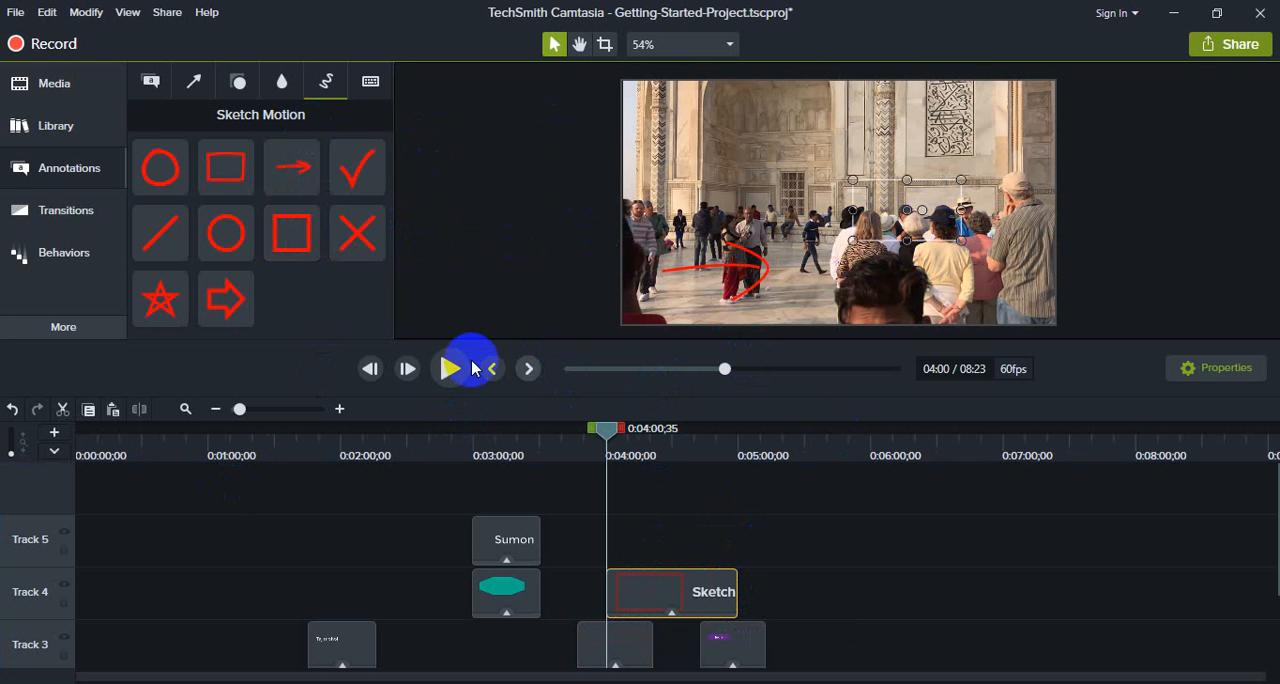
pyautogui.click(437, 370)
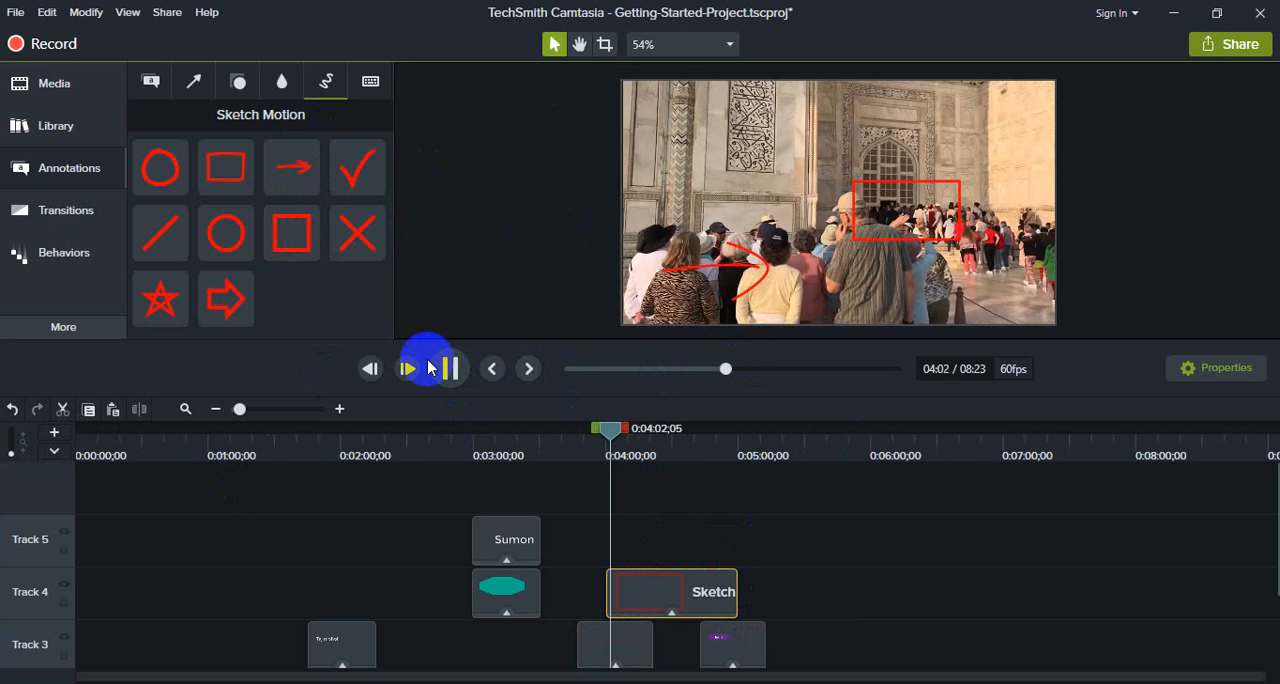
pyautogui.click(450, 368)
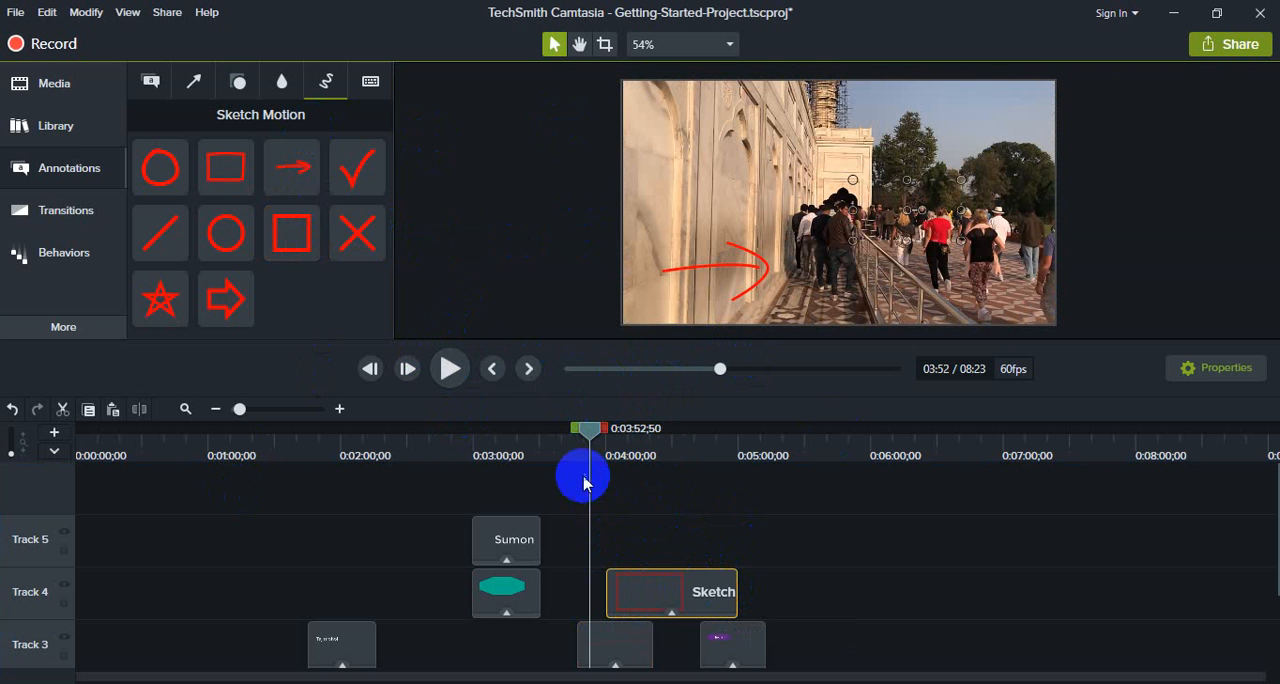
# - Play the footage from about 0:03:42 to preview the sketch arrow and square together
pyautogui.moveTo(550, 452); pyautogui.dragTo(565, 450)
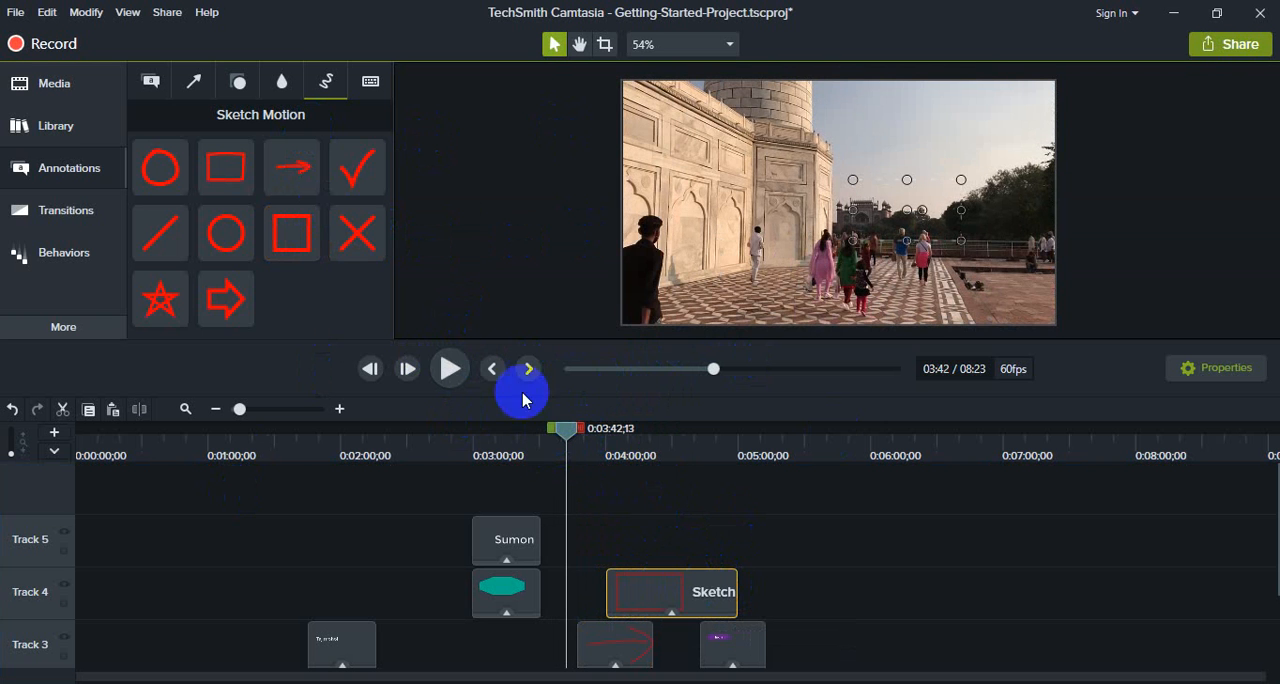
pyautogui.click(449, 370)
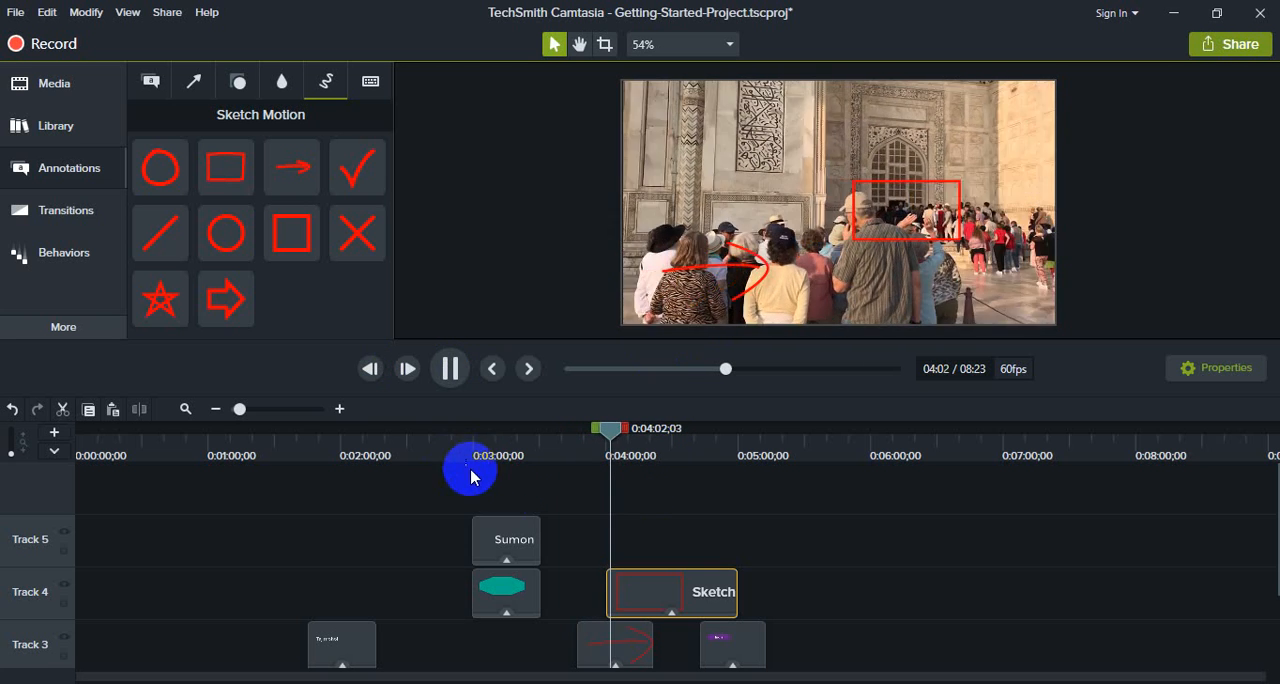
pyautogui.click(449, 368)
# - Select all annotation clips on Tracks 3, 4 and 5 together and delete them
pyautogui.scroll(-2, 471, 530)
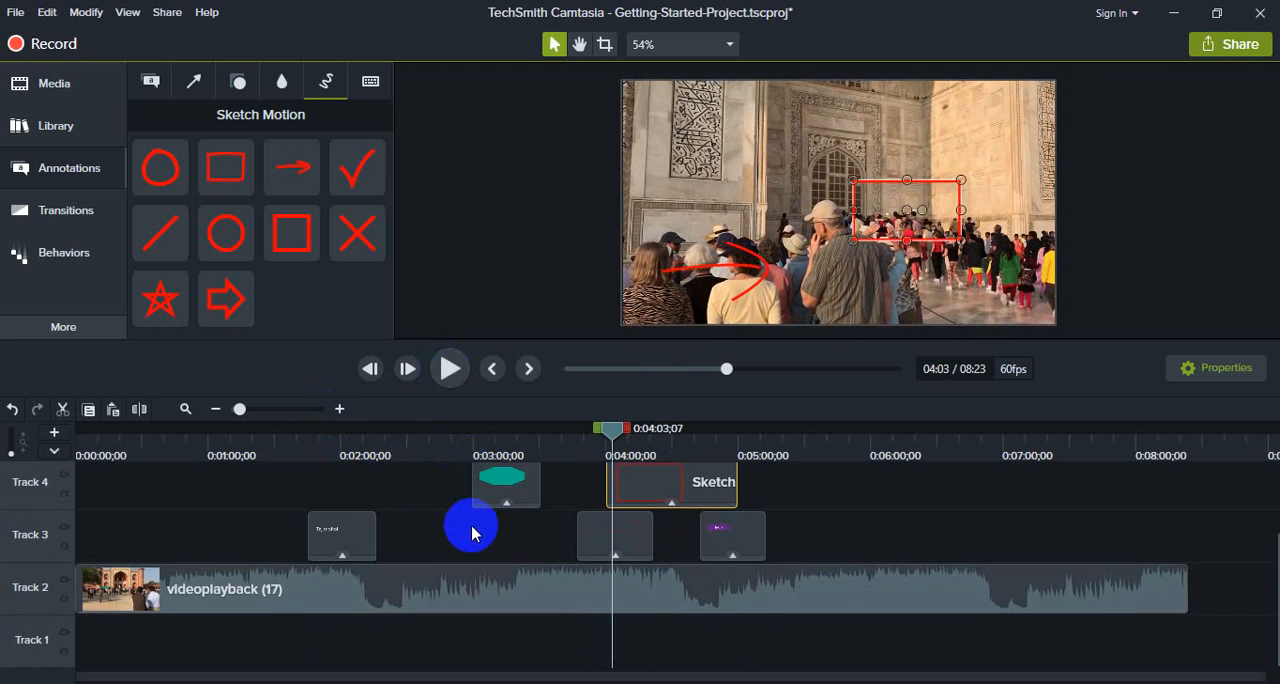
pyautogui.scroll(2, 766, 574)
pyautogui.moveTo(830, 625); pyautogui.dragTo(318, 511)
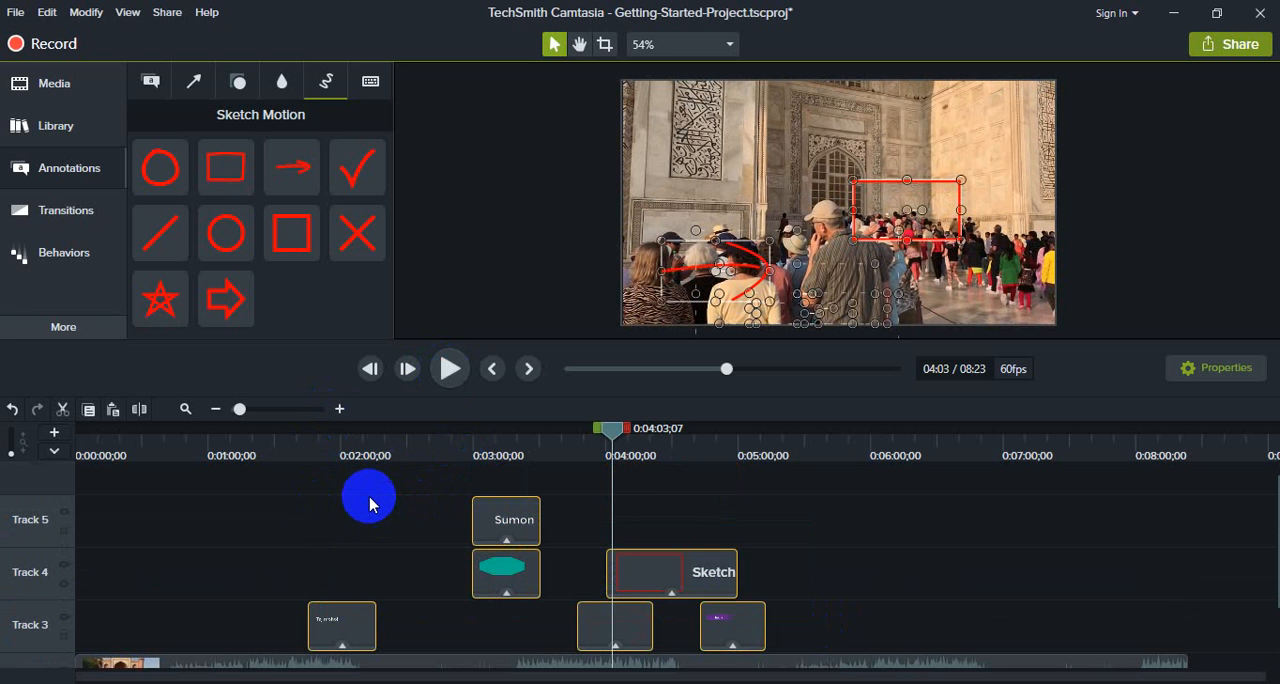
pyautogui.press('Delete')
# - Split the video clip on Track 2 at 0:01:38;09
pyautogui.scroll(-2, 413, 503)
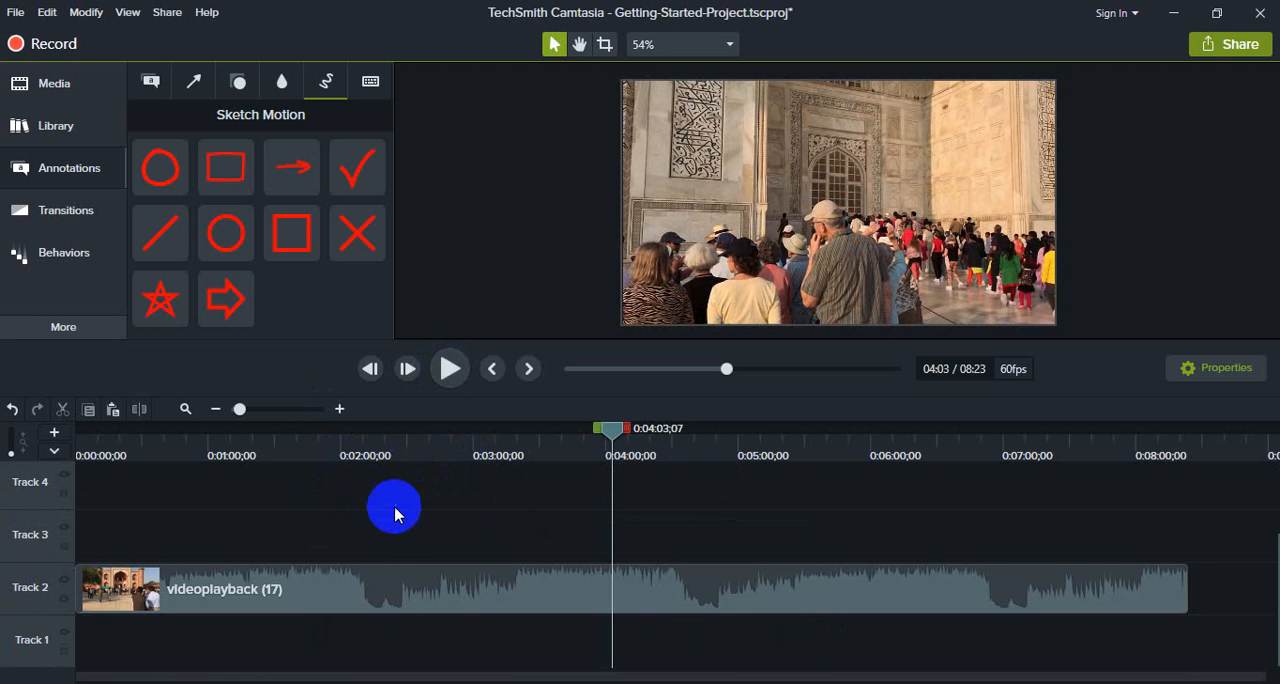
pyautogui.click(292, 447)
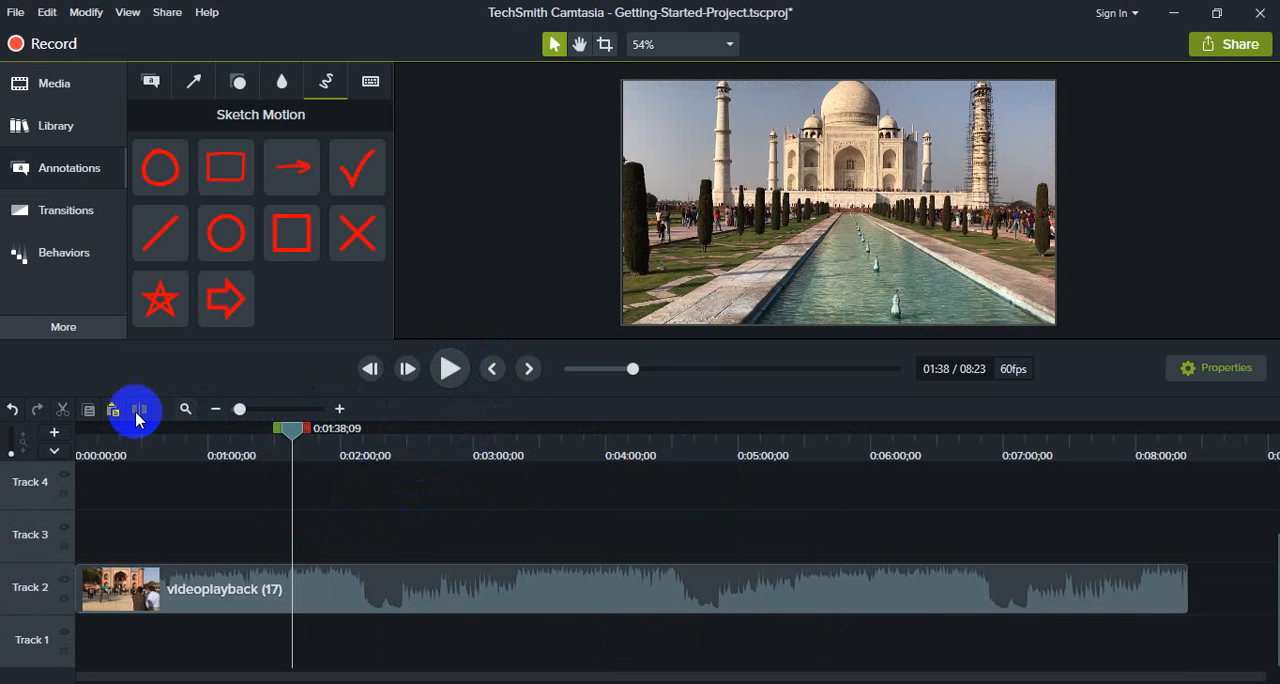
pyautogui.click(406, 595)
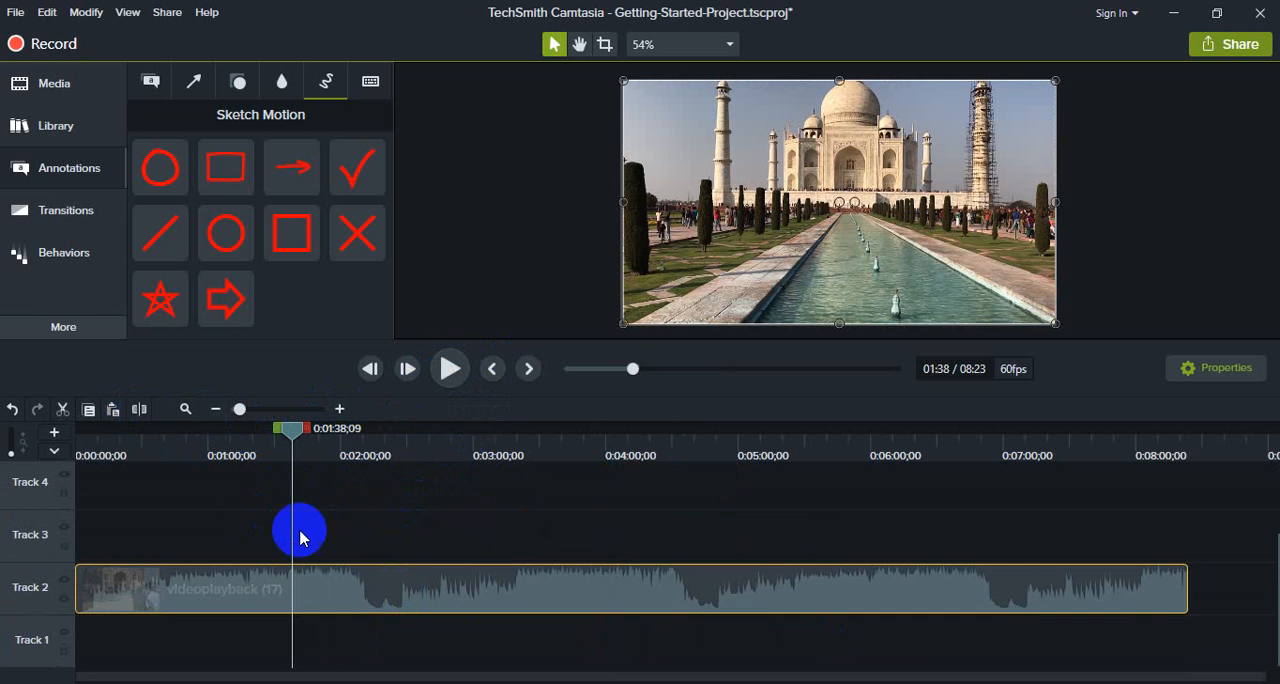
pyautogui.click(142, 410)
# - Split the second video segment on Track 2 at 0:03:15;27
pyautogui.moveTo(294, 429); pyautogui.dragTo(537, 446)
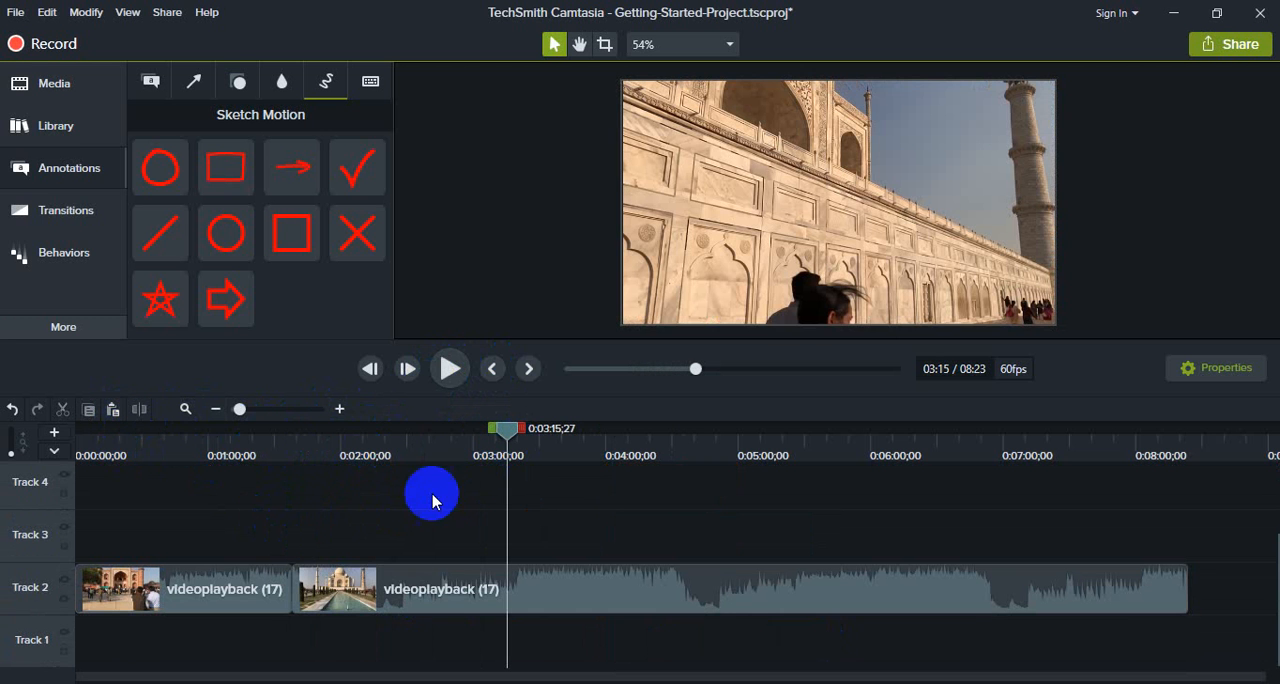
pyautogui.click(457, 577)
pyautogui.click(139, 410)
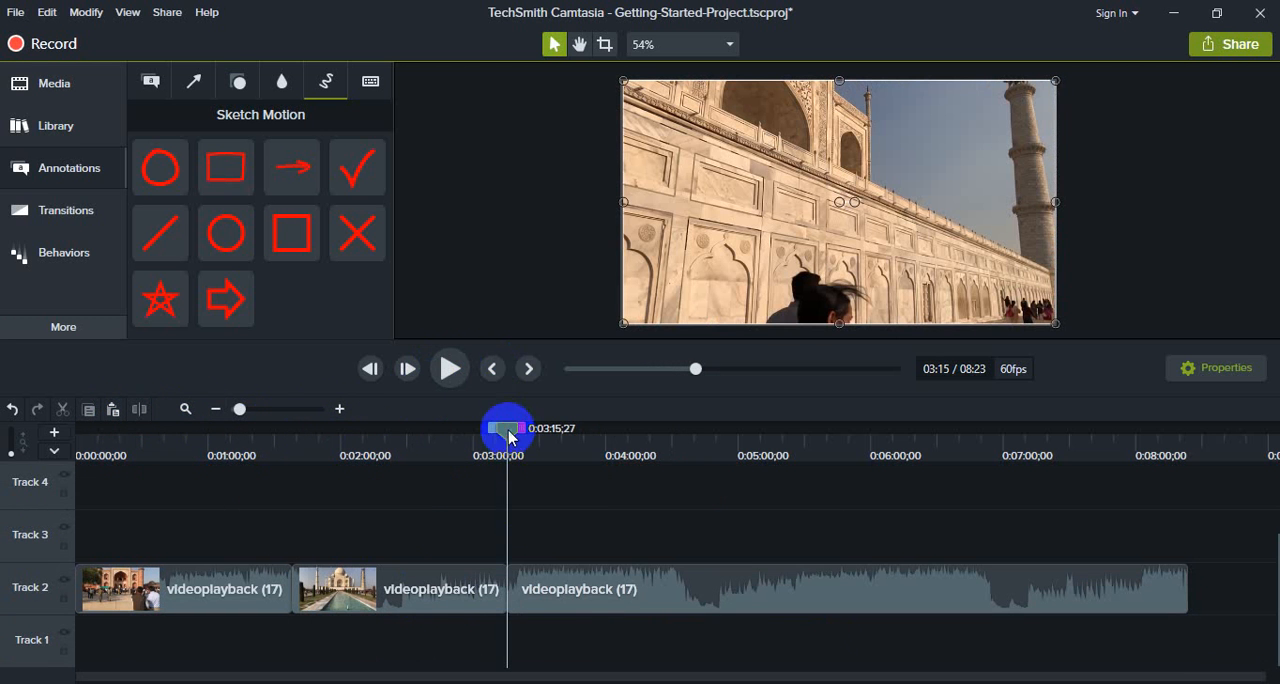
# - Split the last video segment on Track 2 at 0:04:39;35
pyautogui.moveTo(508, 429); pyautogui.dragTo(692, 440)
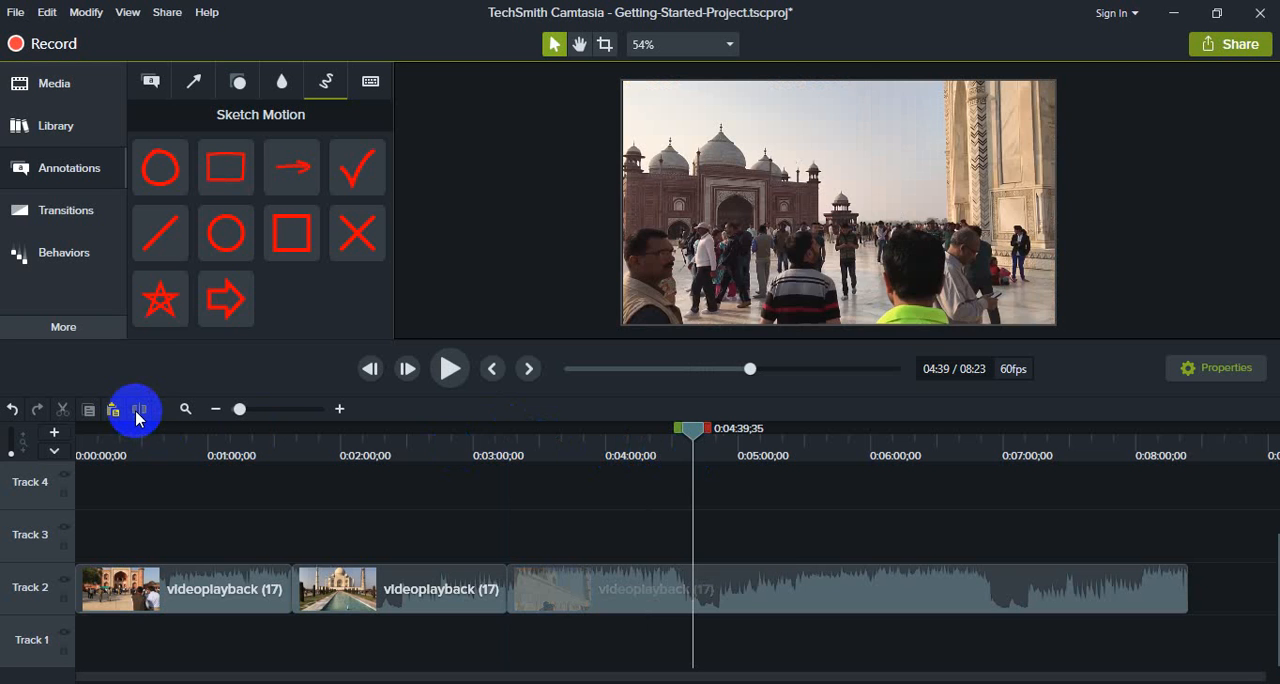
pyautogui.click(620, 609)
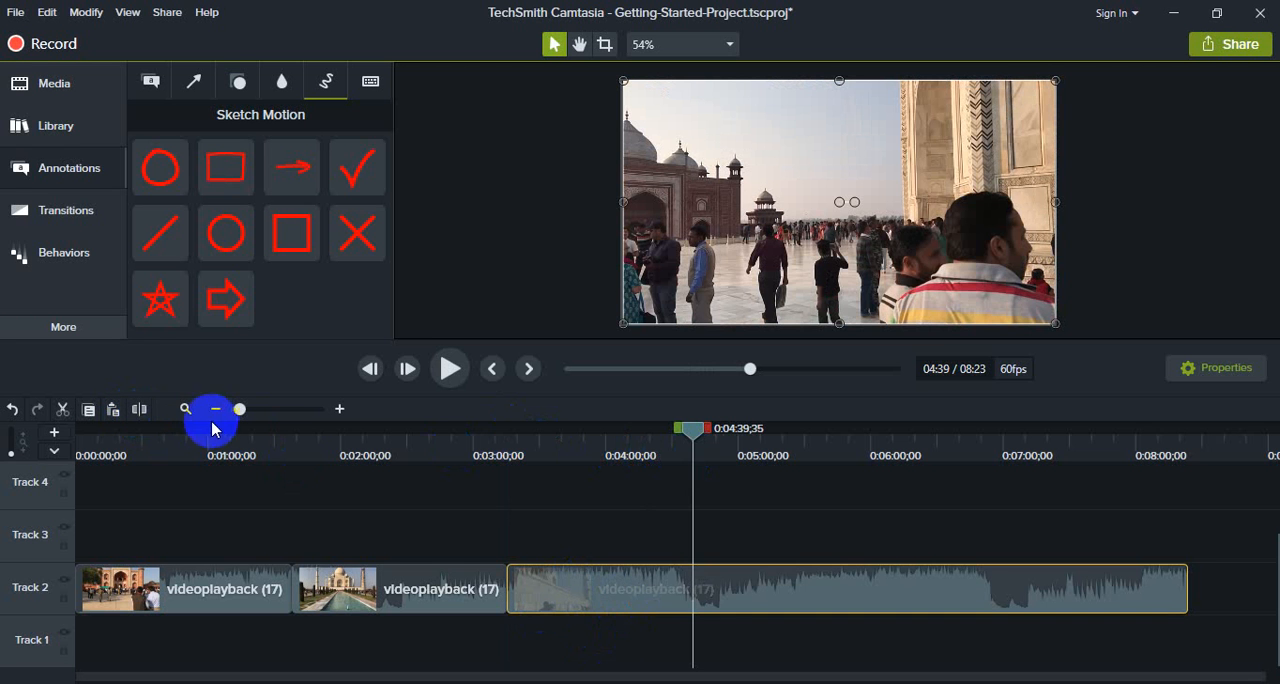
pyautogui.click(143, 412)
pyautogui.moveTo(689, 429); pyautogui.dragTo(610, 430)
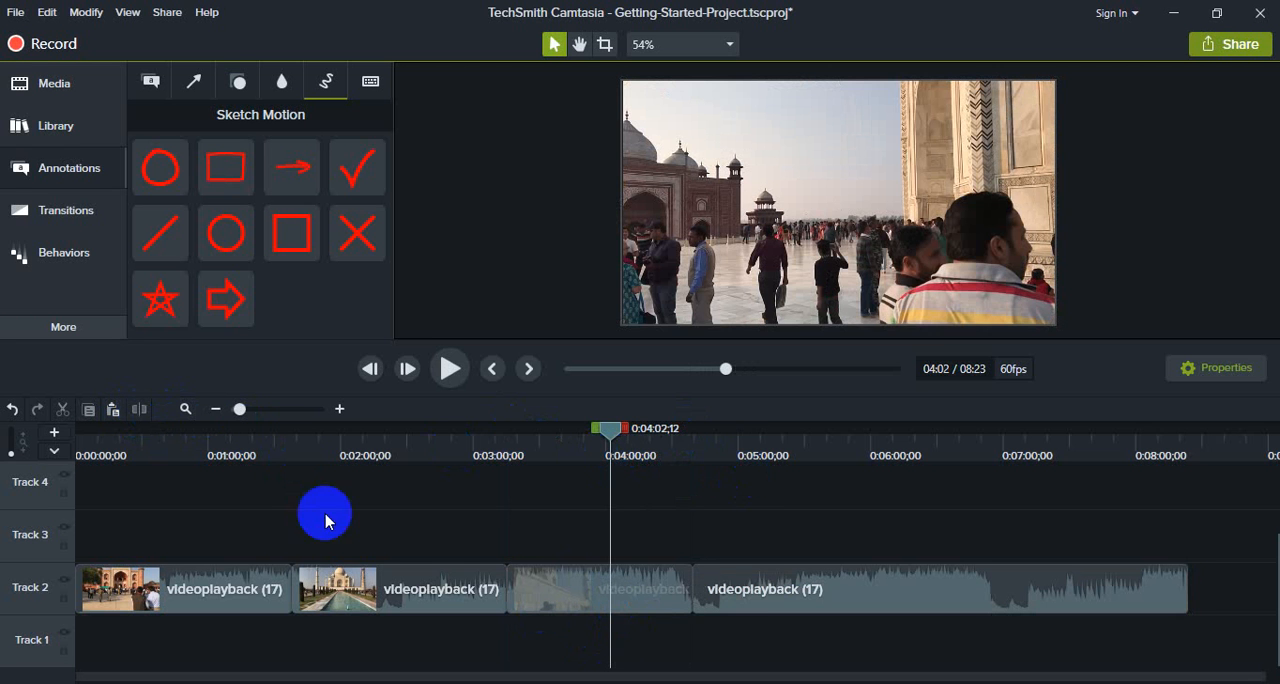
pyautogui.click(74, 168)
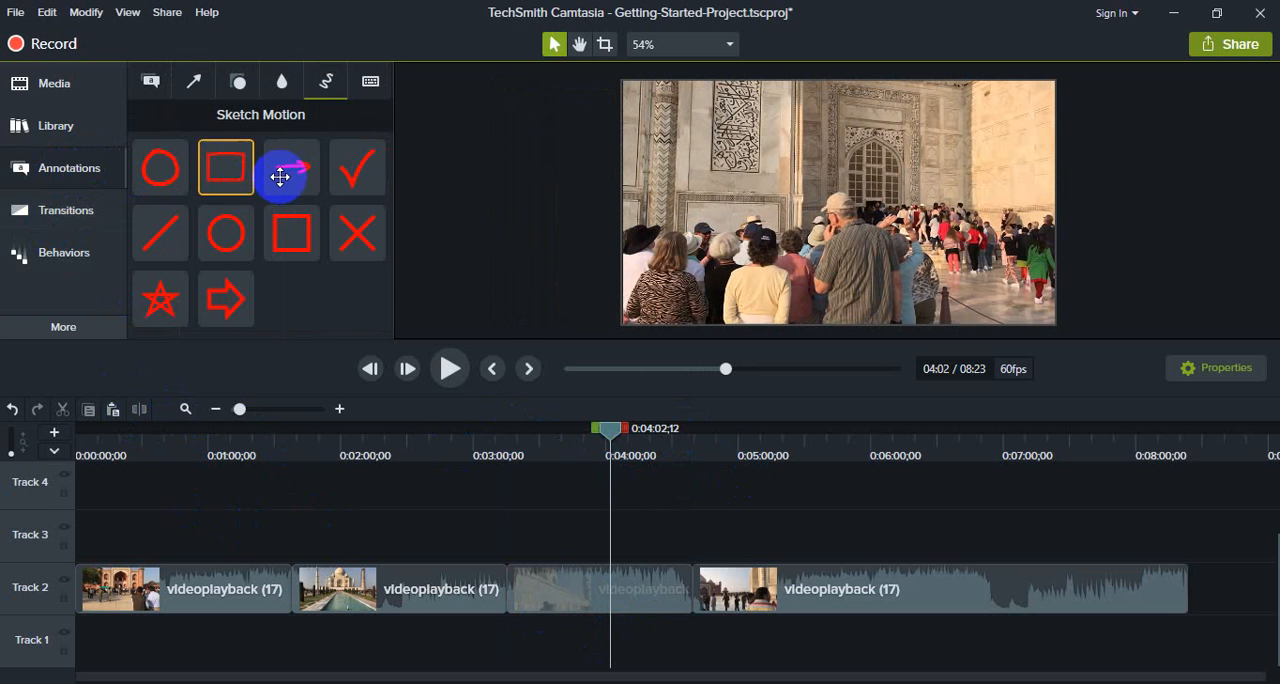
pyautogui.click(281, 99)
pyautogui.click(241, 90)
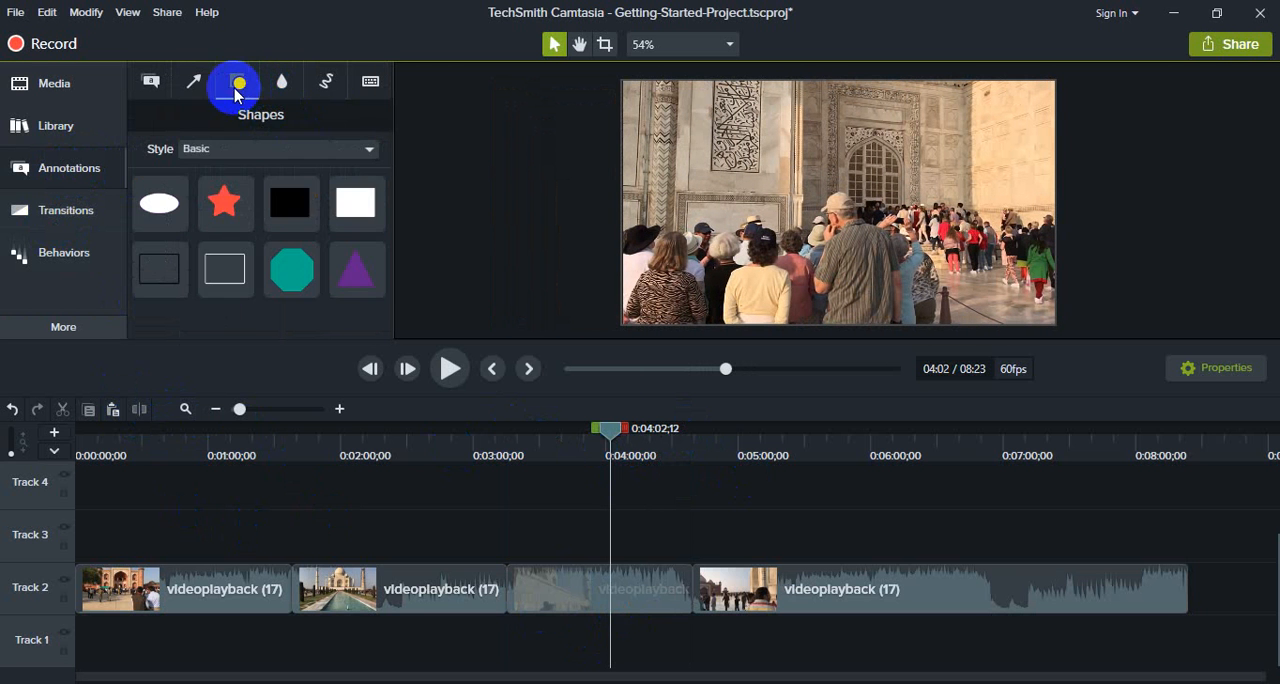
pyautogui.click(193, 86)
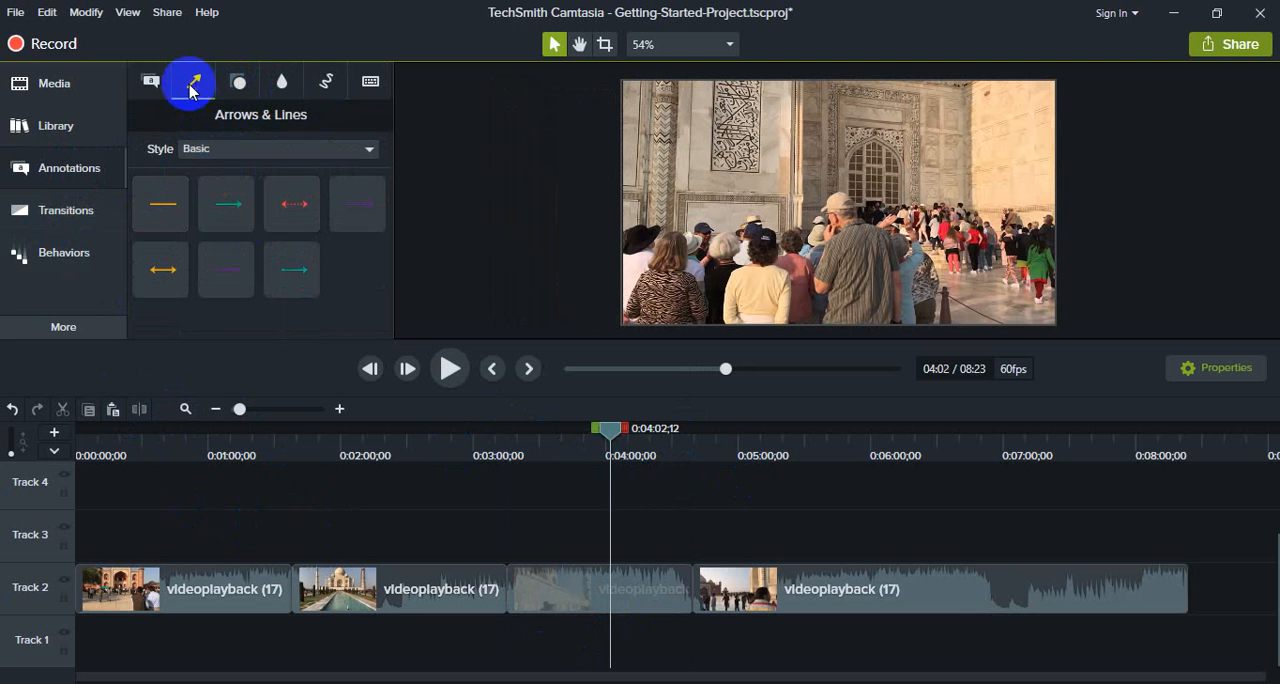
pyautogui.click(152, 83)
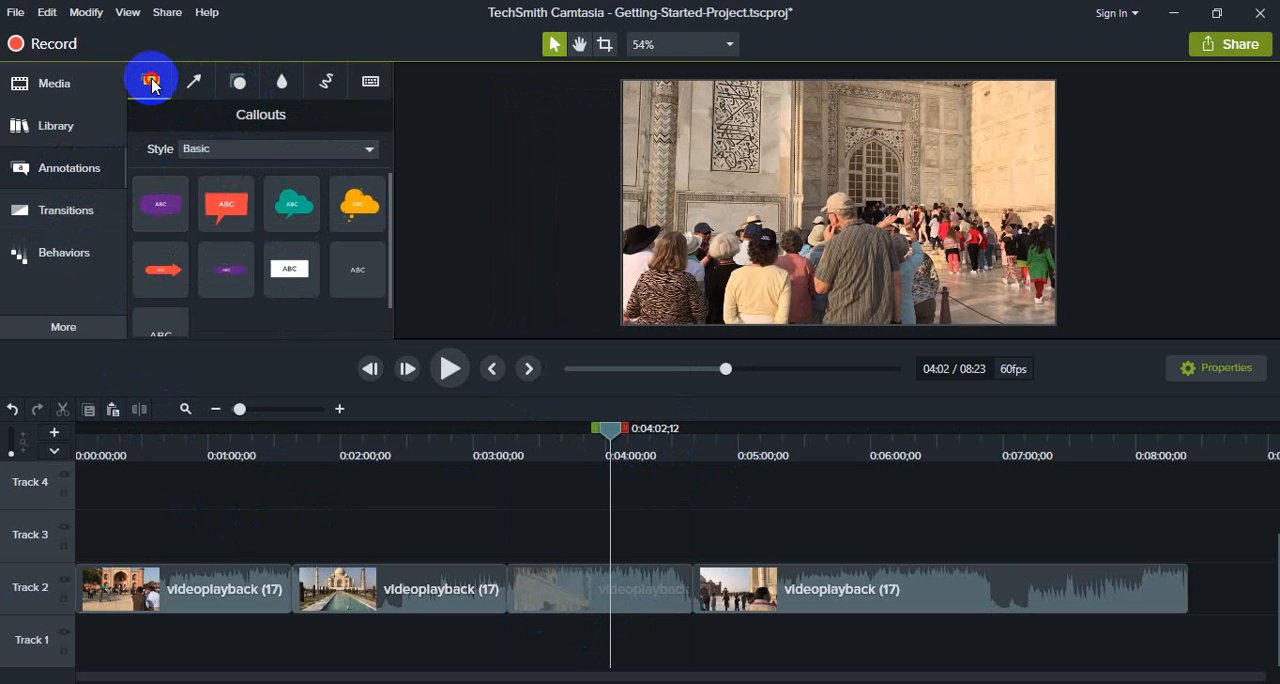
# - Add a Page roll transition between the first and second video segments on Track 2
pyautogui.click(66, 217)
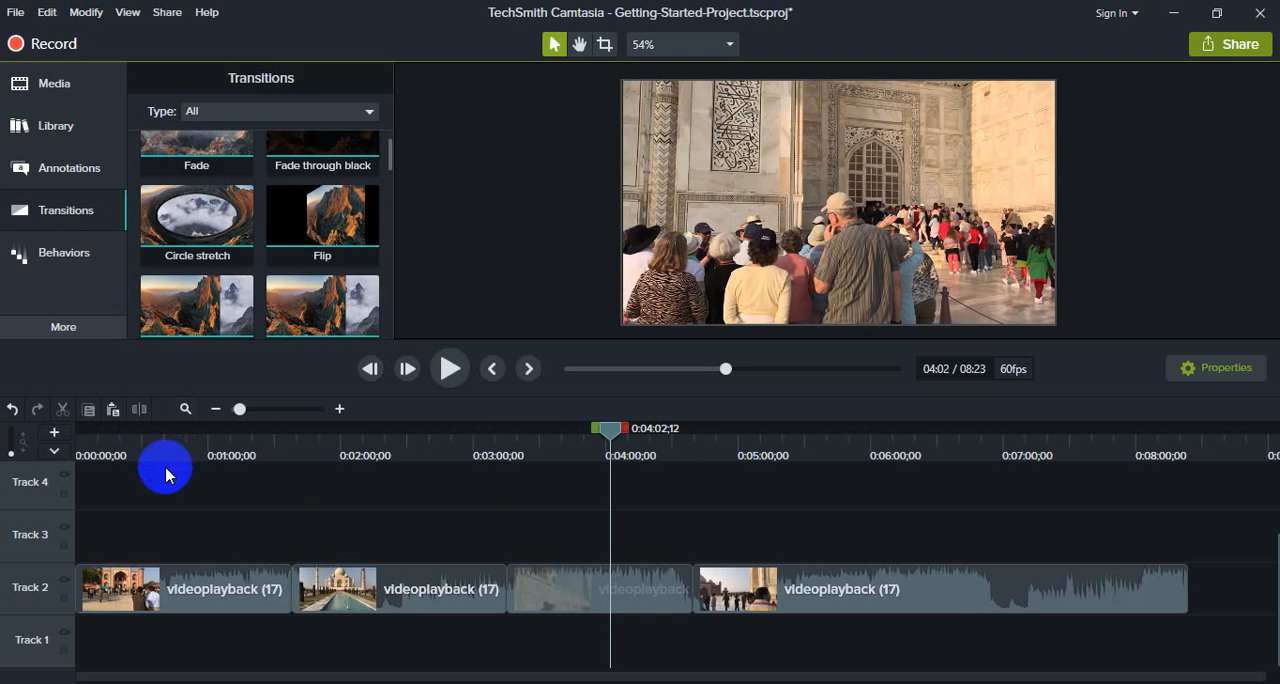
pyautogui.click(257, 597)
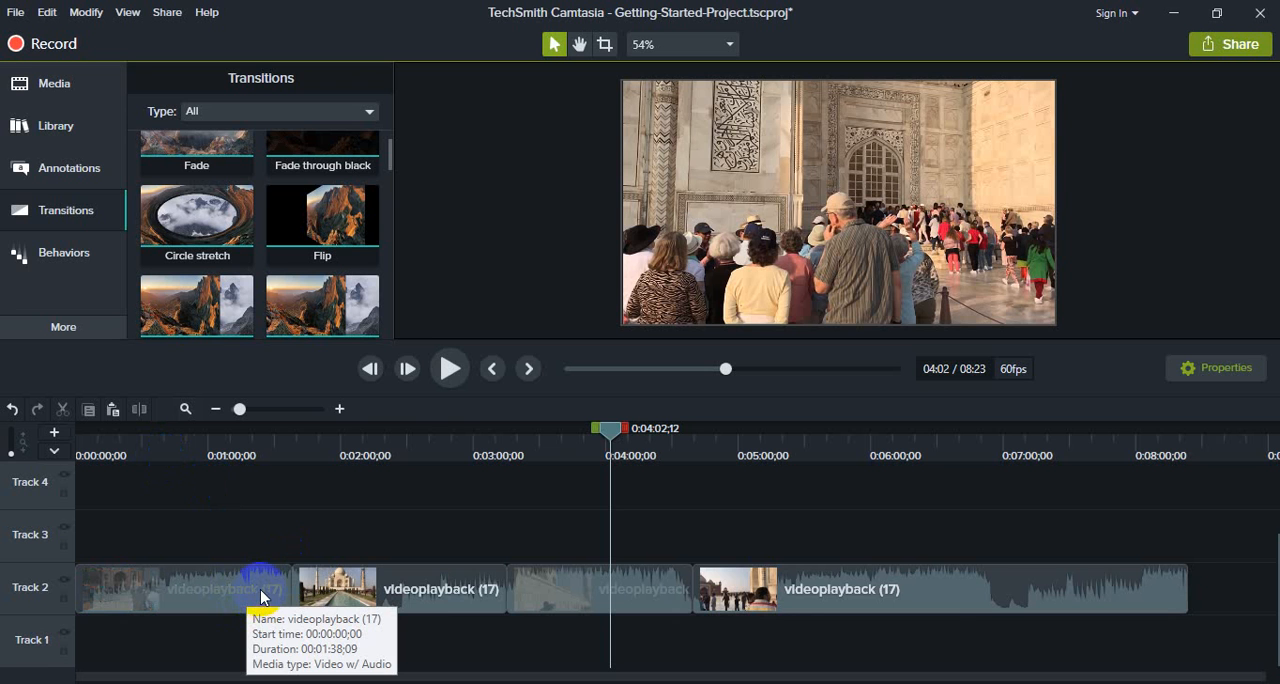
pyautogui.click(343, 590)
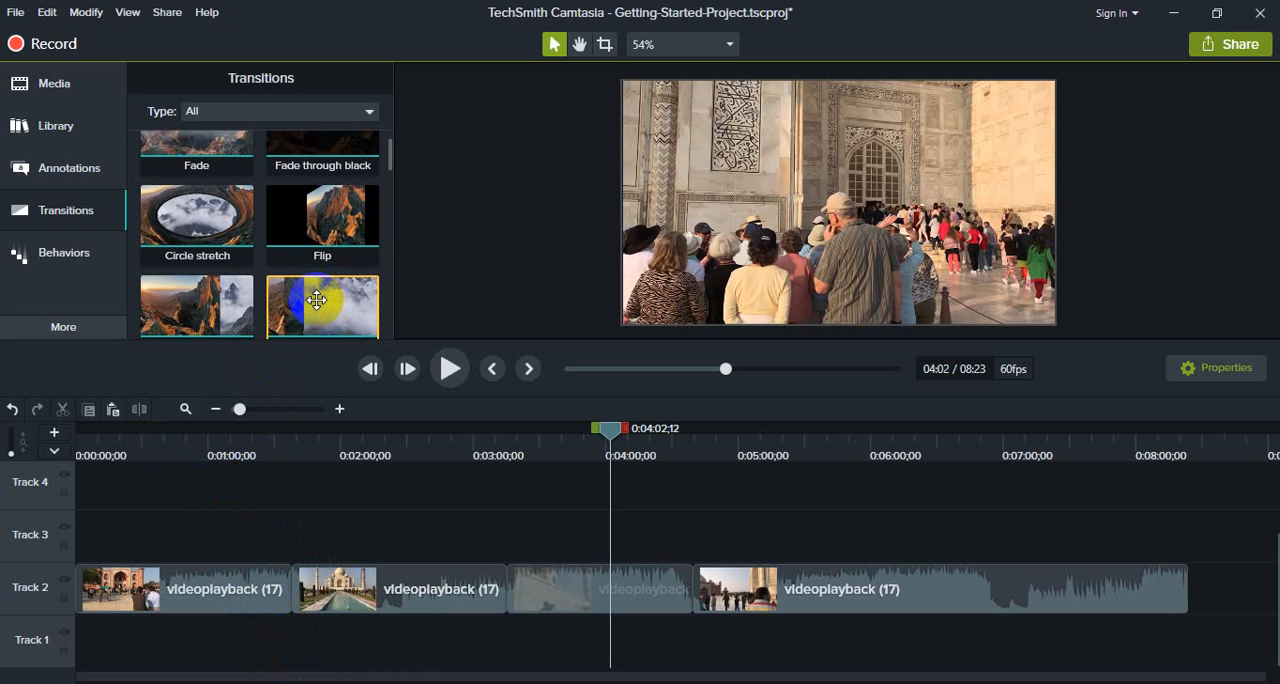
pyautogui.moveTo(317, 297); pyautogui.dragTo(296, 588)
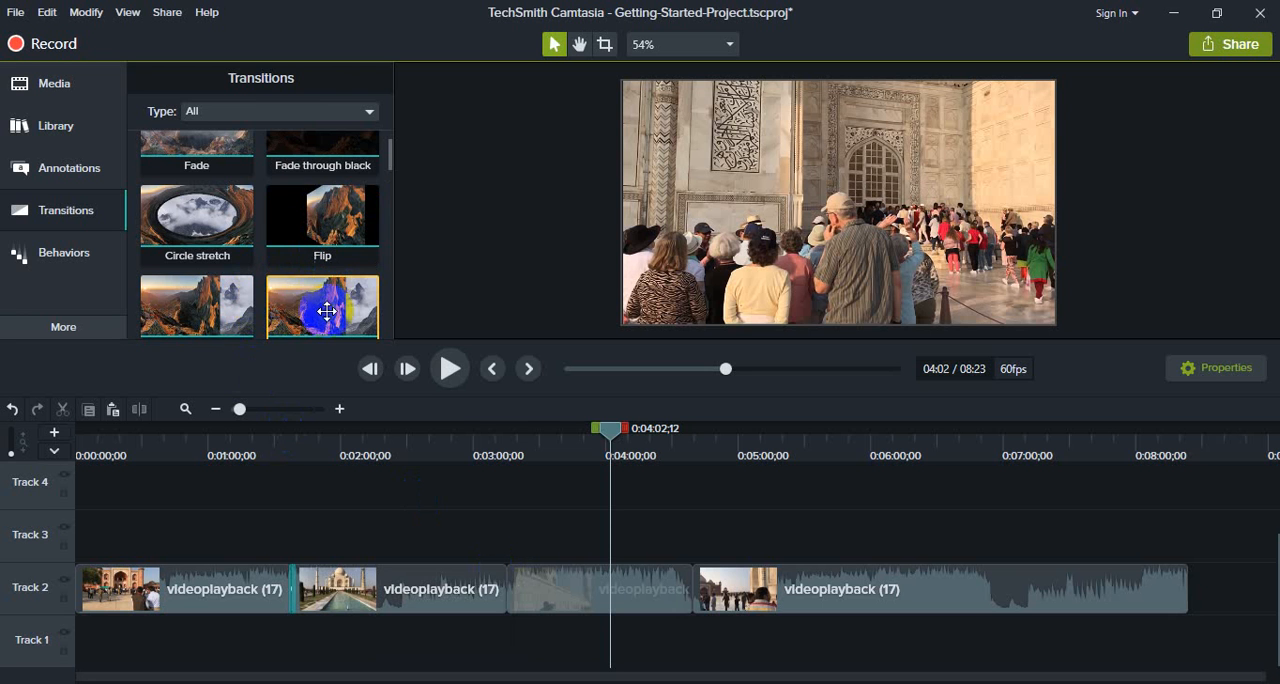
# - Add a Page turn transition between the second and third segments and a Ripple transition between the third and fourth
pyautogui.scroll(-3, 330, 318)
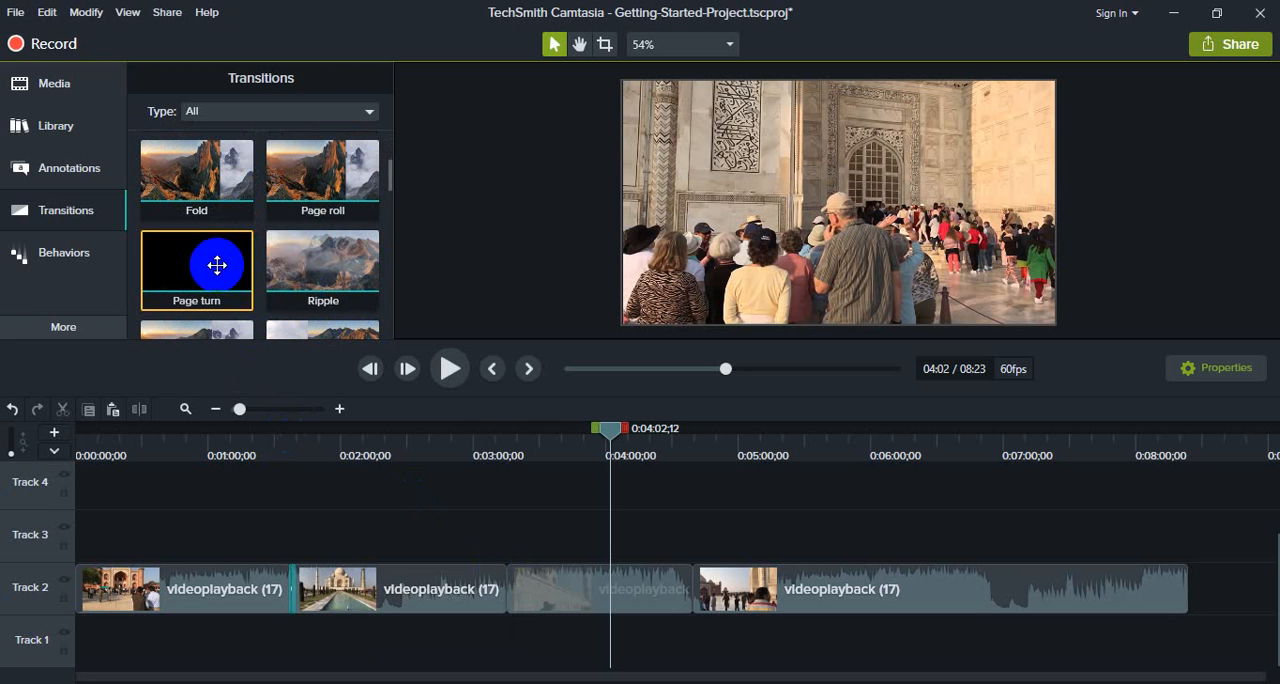
pyautogui.moveTo(200, 258); pyautogui.dragTo(490, 598)
pyautogui.scroll(-2, 325, 250)
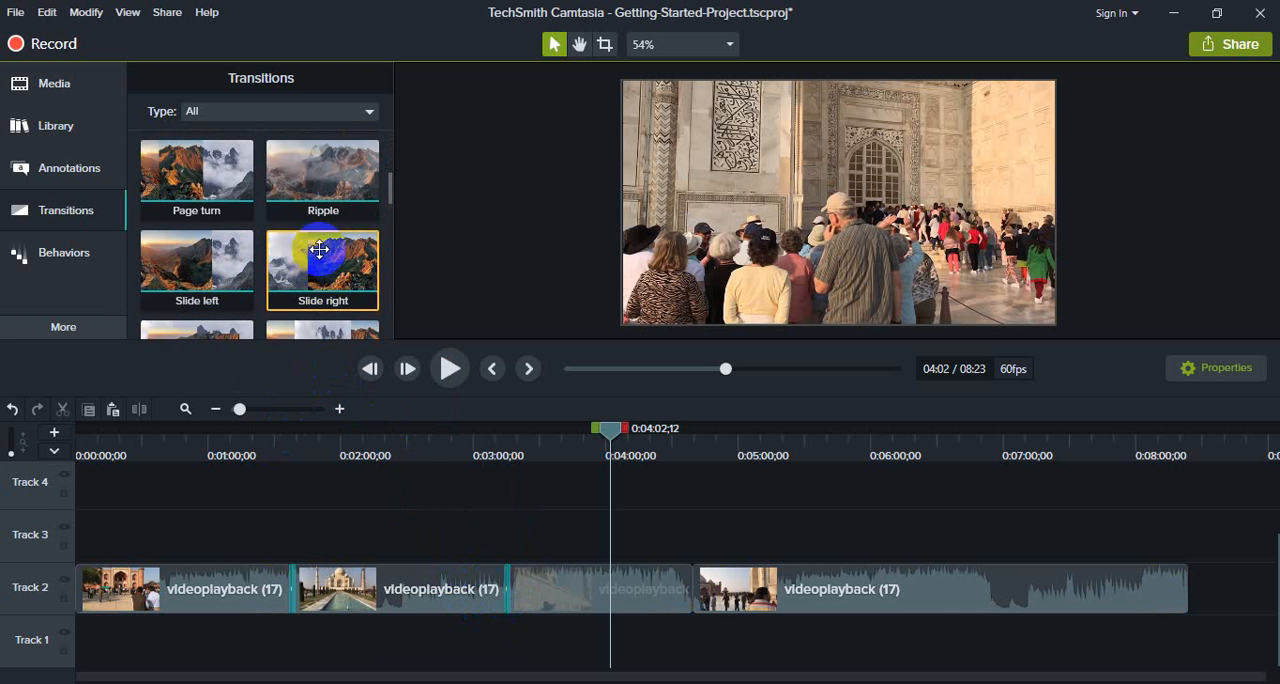
pyautogui.scroll(1, 325, 230)
pyautogui.moveTo(328, 214); pyautogui.dragTo(689, 591)
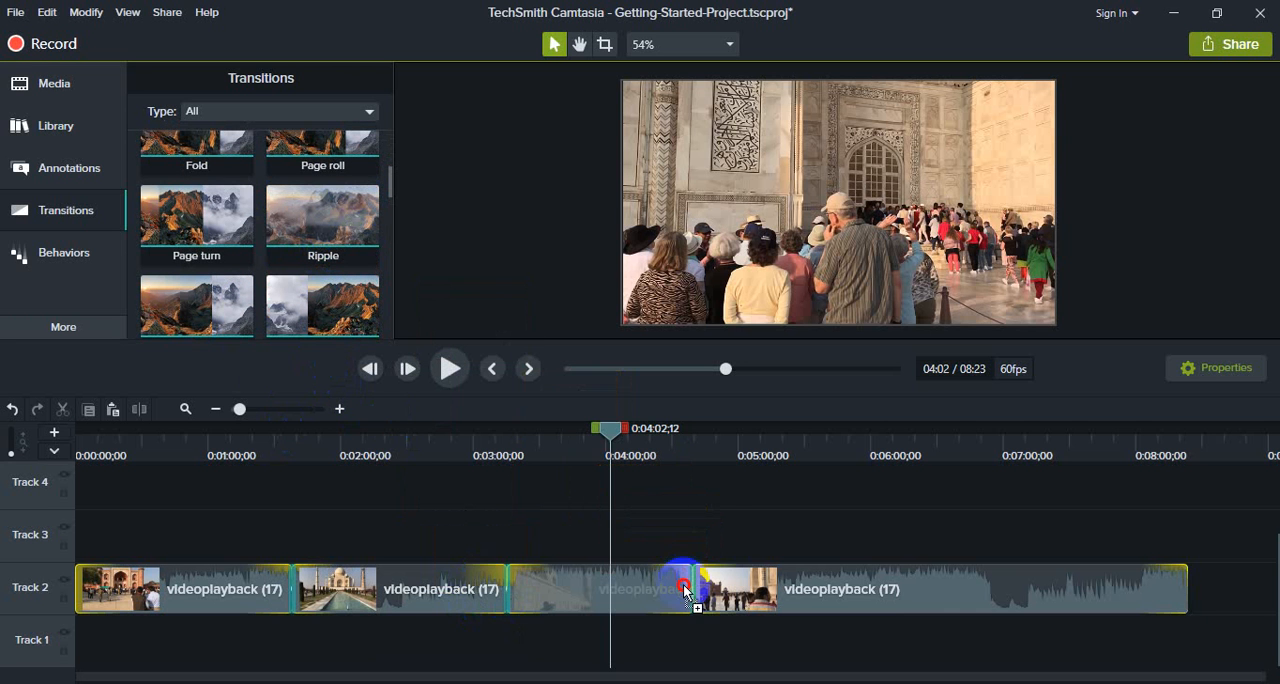
# - Play the footage across the first transition, and return the playhead to about 0:01:05
pyautogui.moveTo(610, 435); pyautogui.dragTo(285, 455)
pyautogui.click(468, 369)
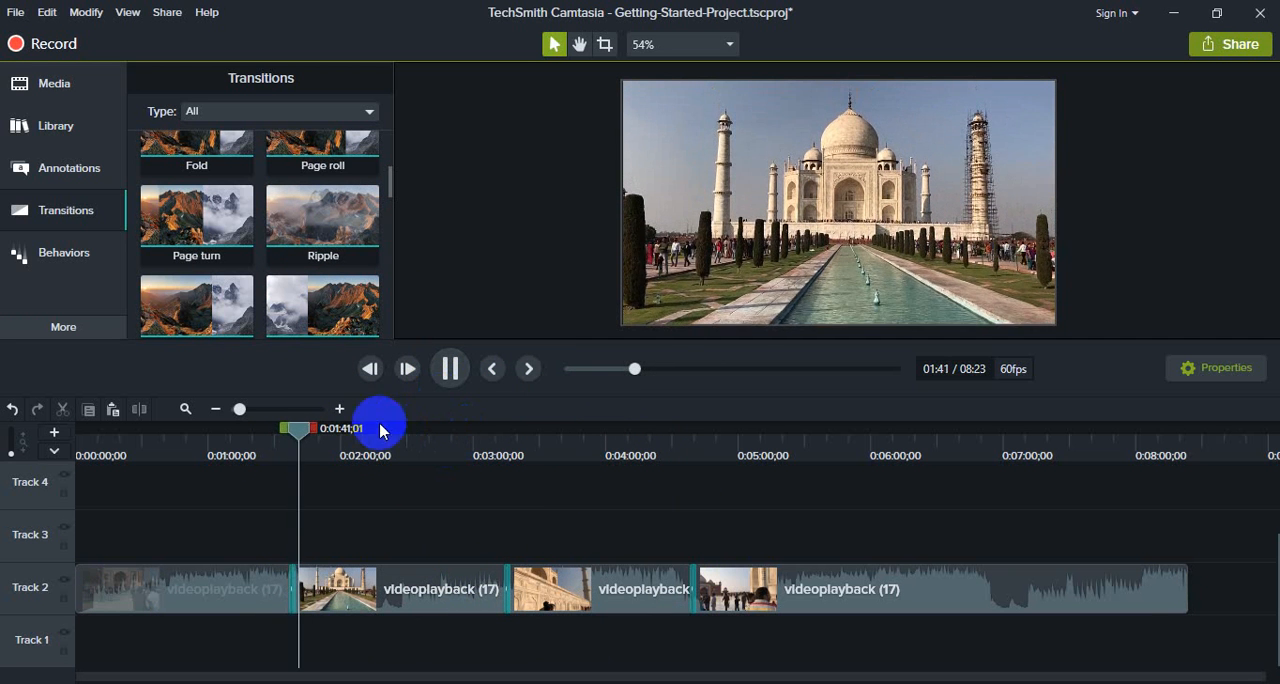
pyautogui.moveTo(303, 429); pyautogui.dragTo(217, 429)
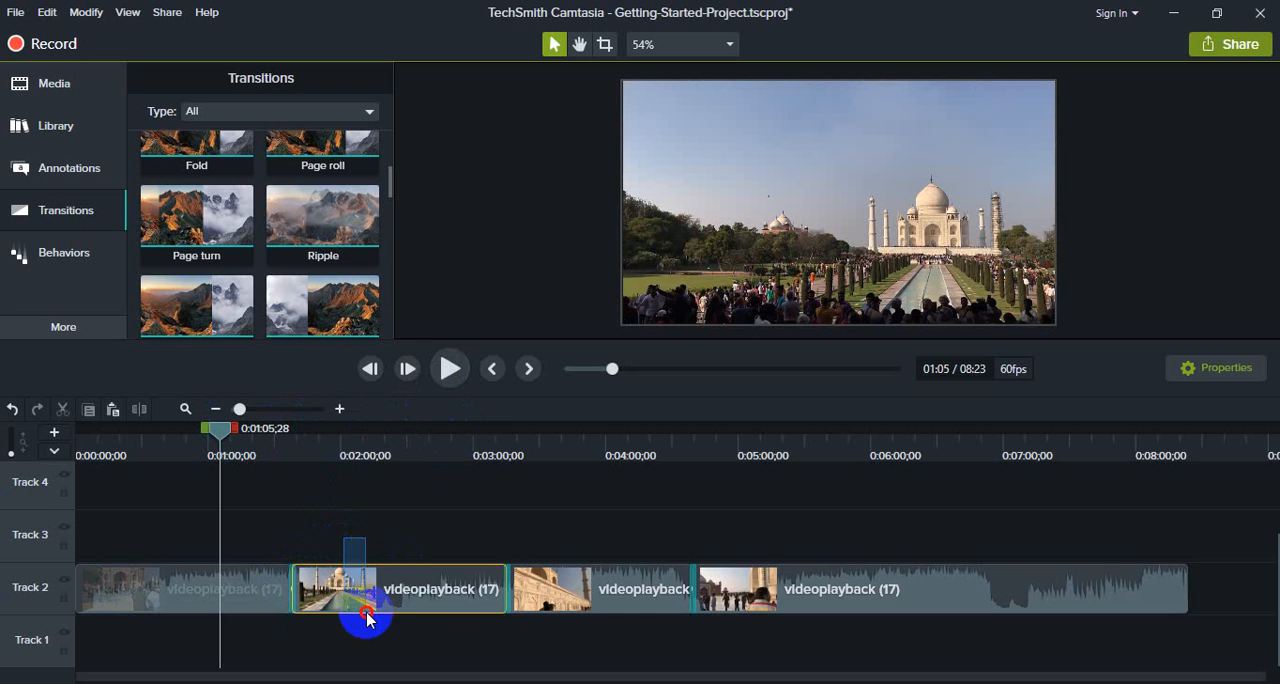
# - Undo the transitions on Track 2 back to the uncut video, and redo the three splits
pyautogui.moveTo(367, 618); pyautogui.dragTo(323, 606)
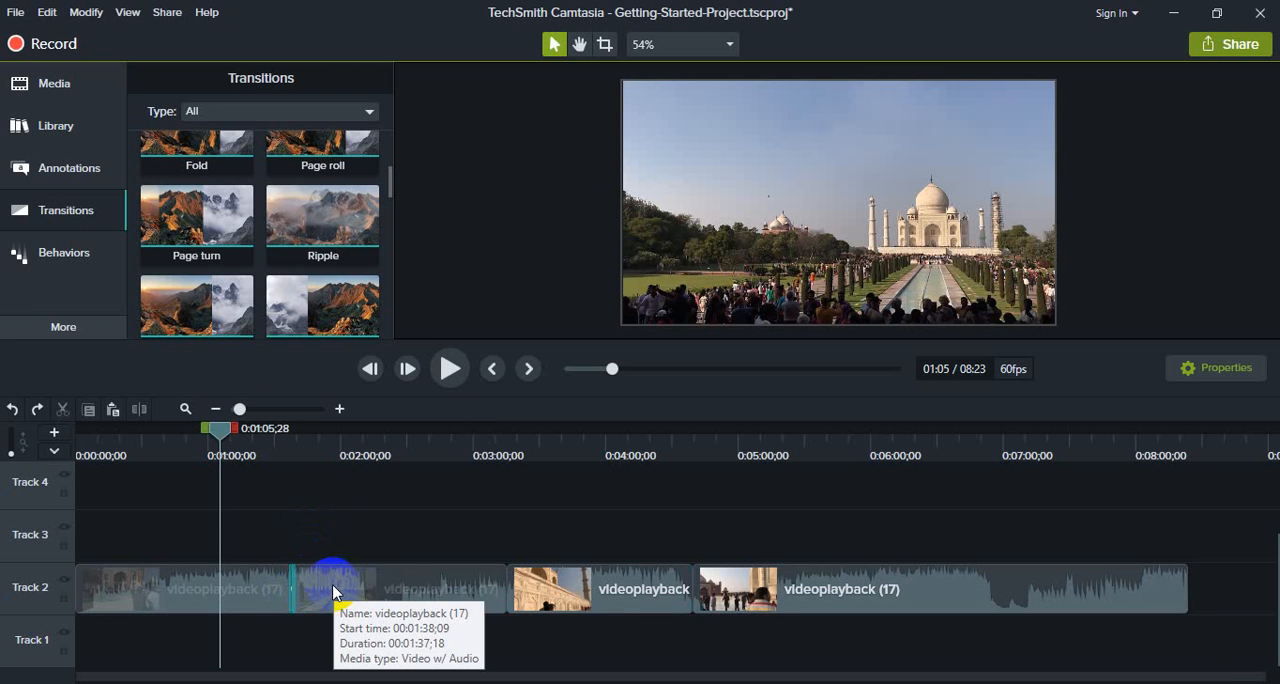
pyautogui.hotkey('ctrl', 'z')
pyautogui.hotkey('ctrl', 'z')
pyautogui.hotkey('ctrl', 'z')
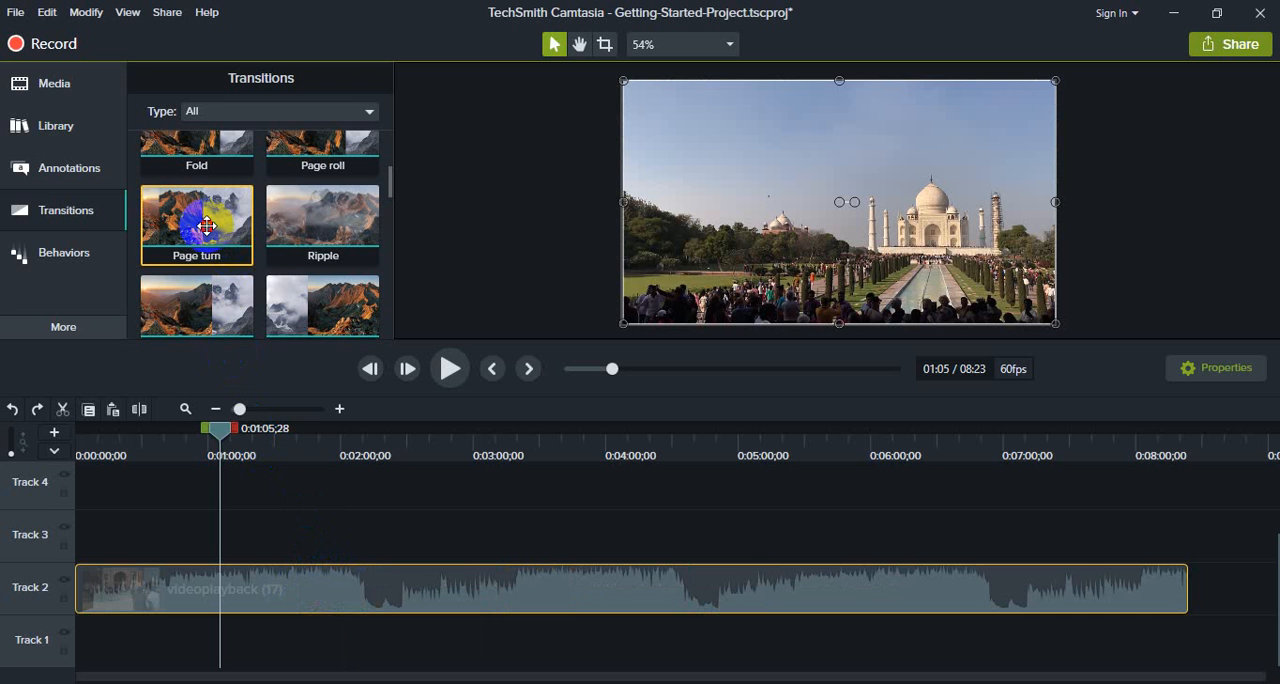
pyautogui.moveTo(206, 226); pyautogui.dragTo(266, 535)
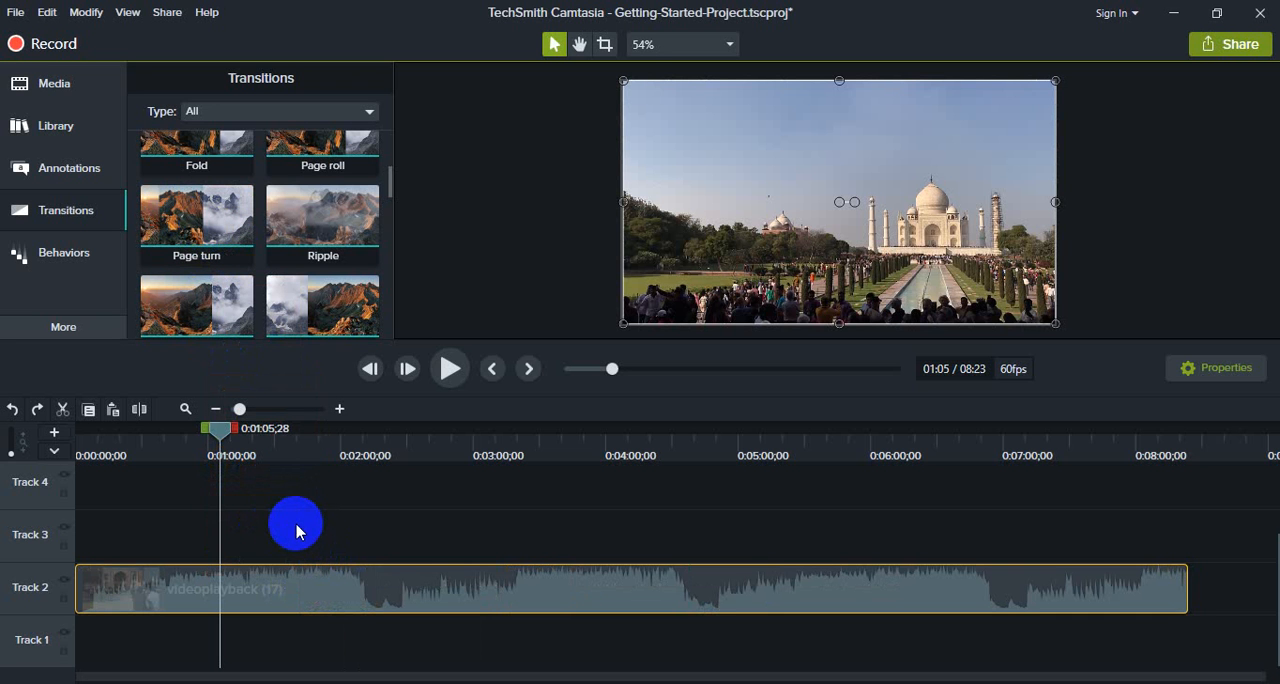
pyautogui.hotkey('ctrl', 'y')
pyautogui.hotkey('ctrl', 'y')
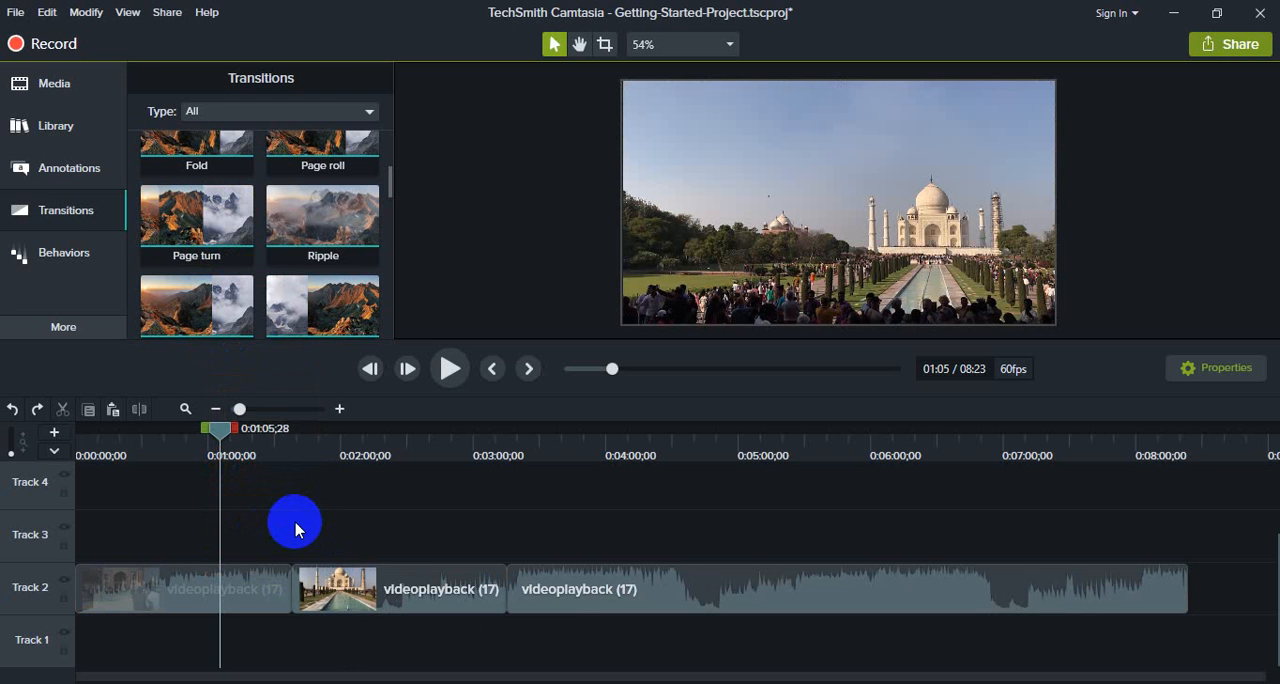
pyautogui.hotkey('ctrl', 'y')
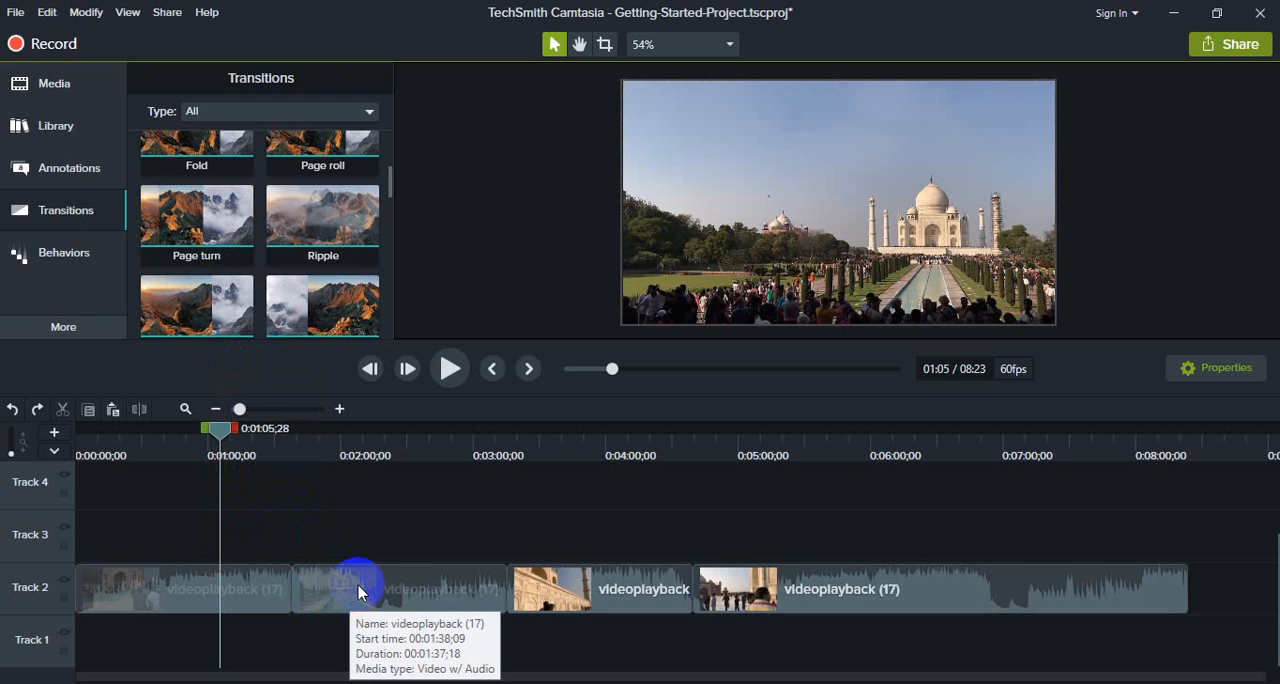
# - Apply a Slide right transition to the start of the fourth segment, and move the third and fourth segments away from the second on Track 2
pyautogui.click(360, 593)
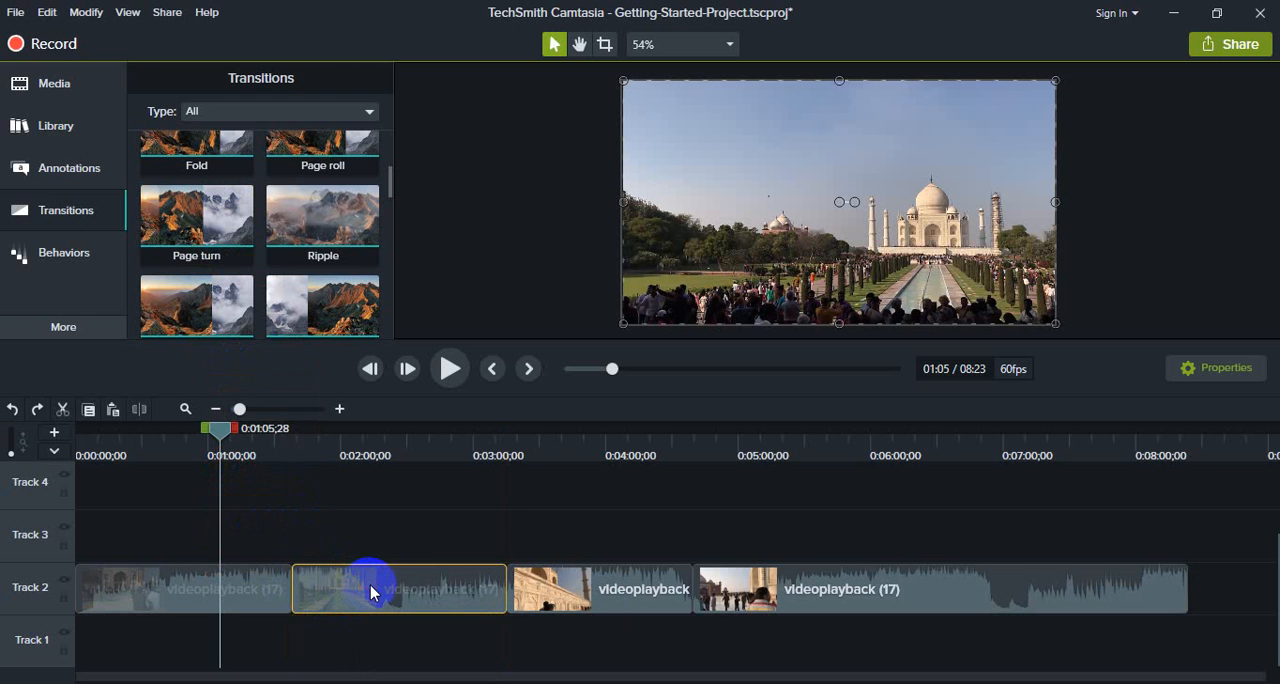
pyautogui.moveTo(866, 590); pyautogui.dragTo(880, 589)
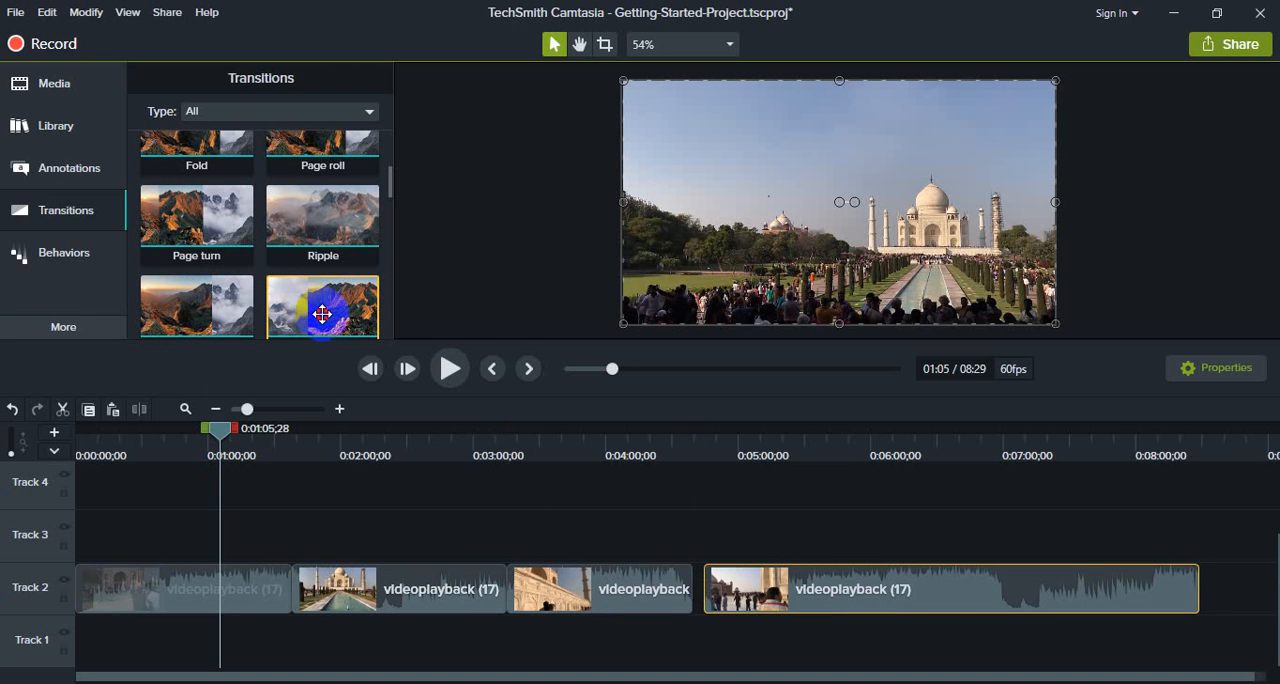
pyautogui.moveTo(322, 314); pyautogui.dragTo(705, 596)
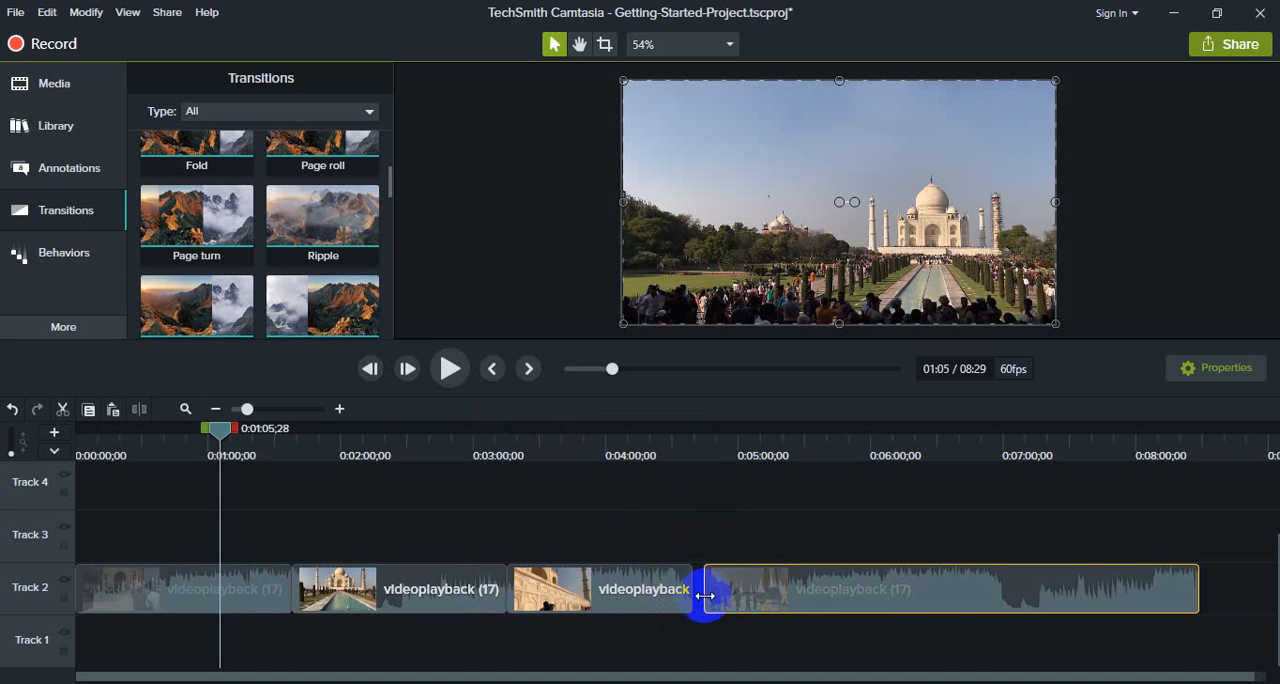
pyautogui.moveTo(326, 324); pyautogui.dragTo(690, 589)
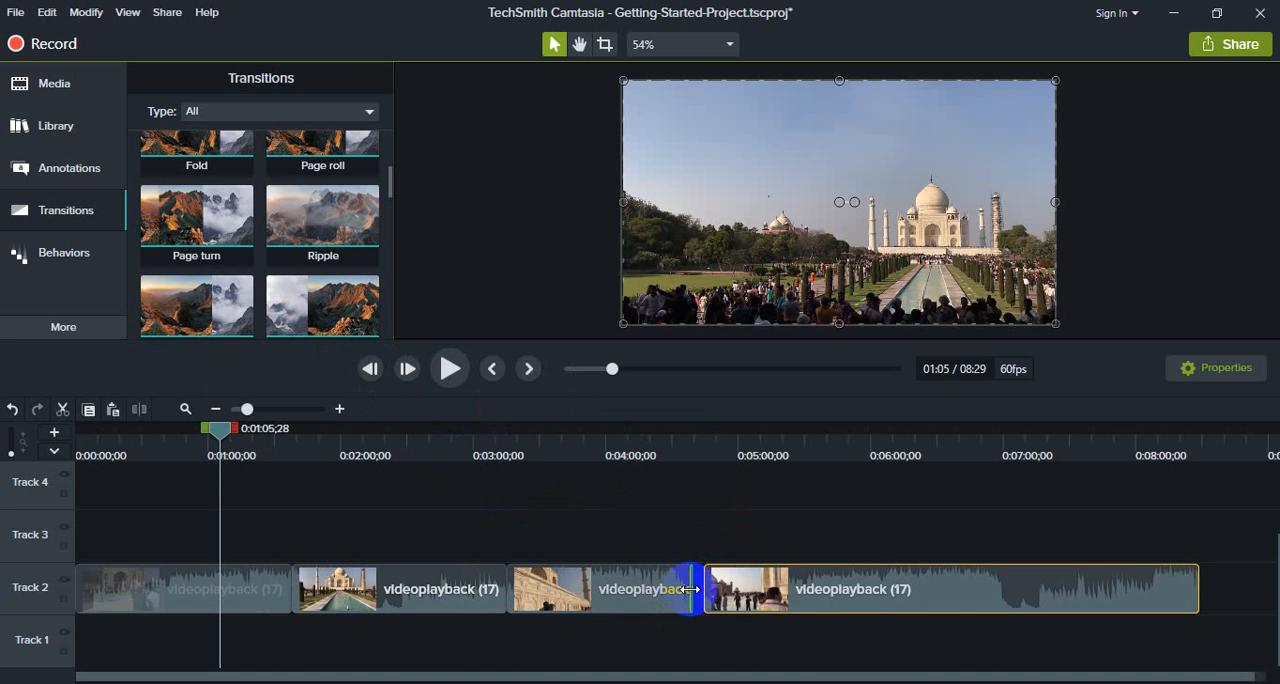
pyautogui.moveTo(305, 318); pyautogui.dragTo(706, 590)
pyautogui.moveTo(957, 596); pyautogui.dragTo(937, 597)
pyautogui.moveTo(594, 585); pyautogui.dragTo(660, 604)
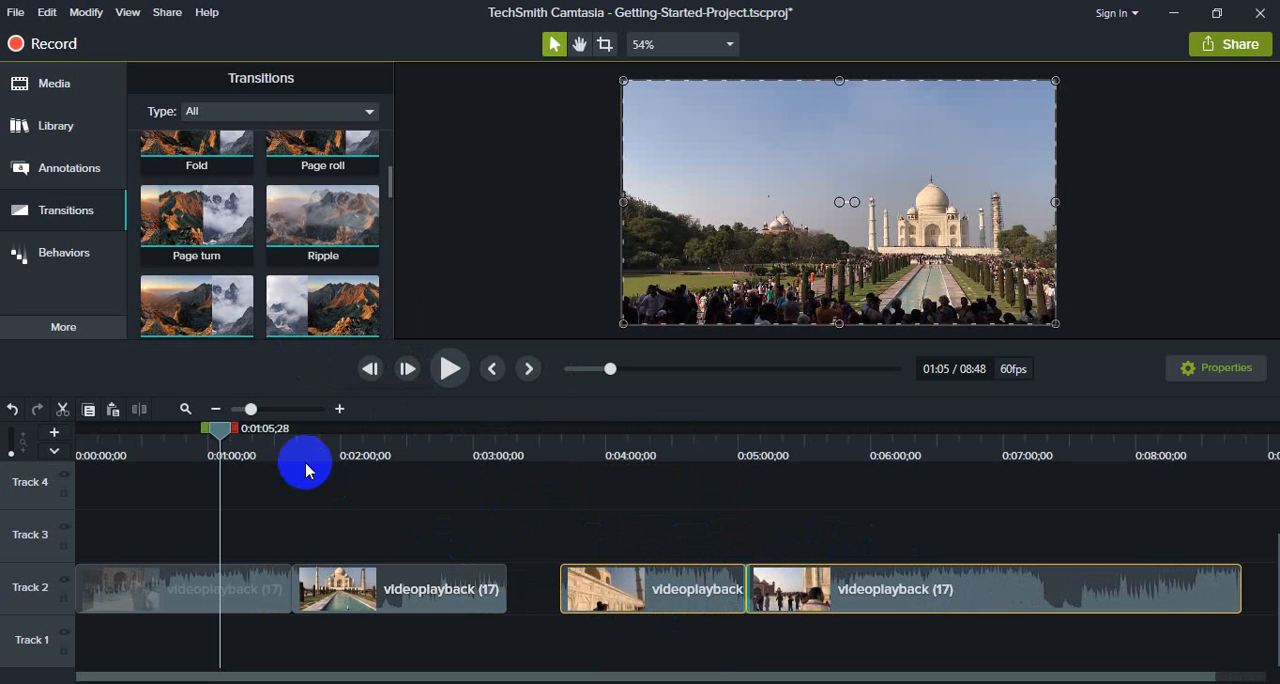
# - Add a Spiral transition to the end of the second segment and a Stretch transition to the start of the fourth
pyautogui.scroll(-1, 291, 278)
pyautogui.scroll(-2, 205, 318)
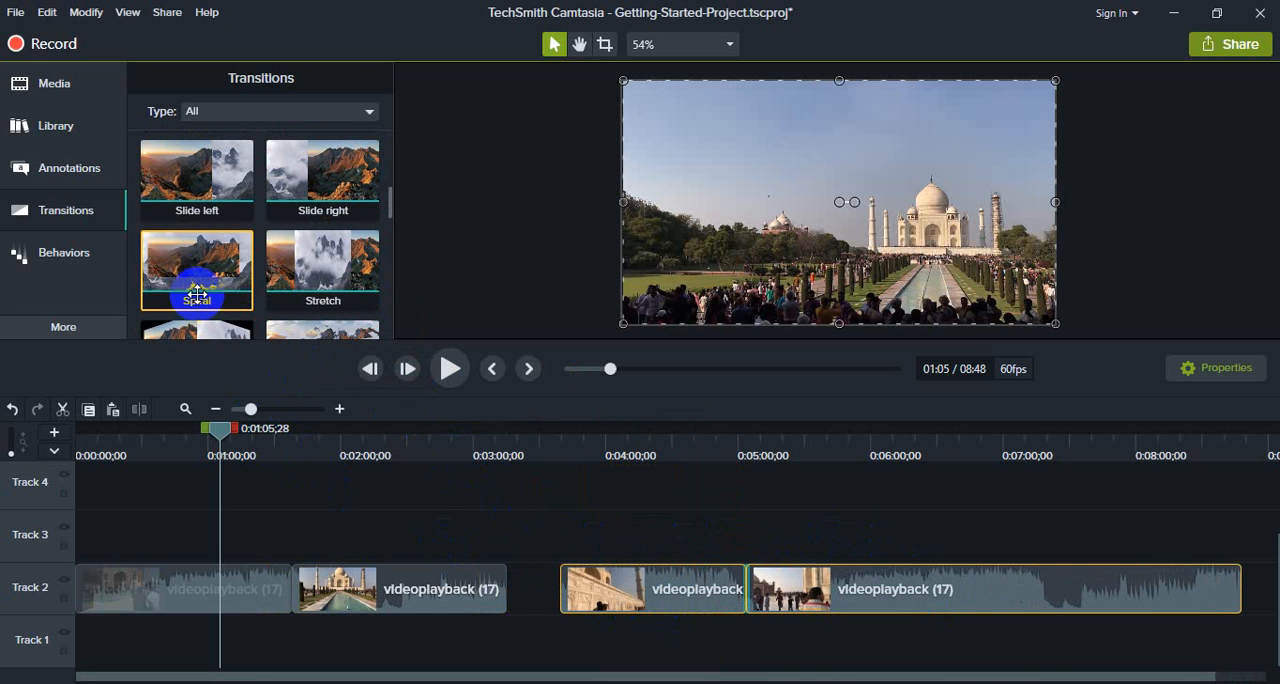
pyautogui.moveTo(196, 268)
pyautogui.mouseDown()
pyautogui.moveTo(353, 333)
pyautogui.moveTo(486, 586)
pyautogui.mouseUp()
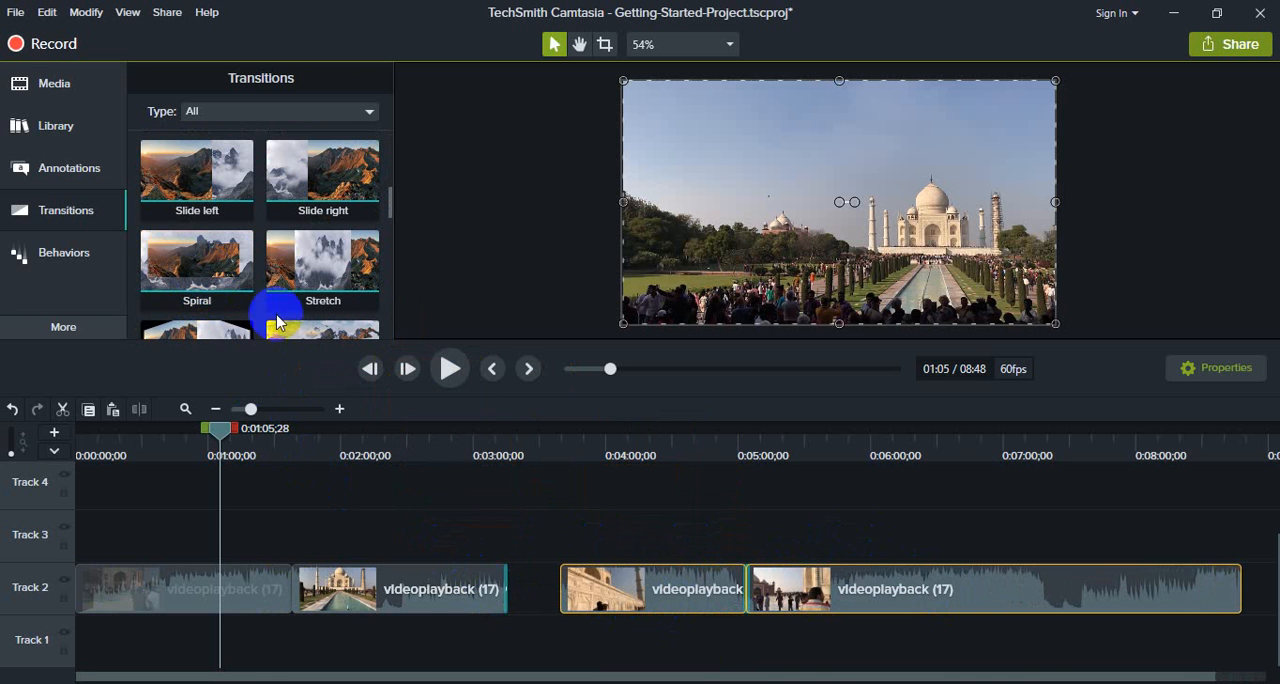
pyautogui.moveTo(323, 250); pyautogui.dragTo(786, 565)
pyautogui.moveTo(383, 571); pyautogui.dragTo(429, 583)
# - Add a transition between the first and second segments on Track 2
pyautogui.scroll(-1, 295, 310)
pyautogui.moveTo(207, 310); pyautogui.dragTo(283, 577)
pyautogui.moveTo(290, 305); pyautogui.dragTo(334, 592)
# - Close the gaps on Track 2 by moving the third and fourth segments back against the second
pyautogui.click(640, 523)
pyautogui.click(659, 605)
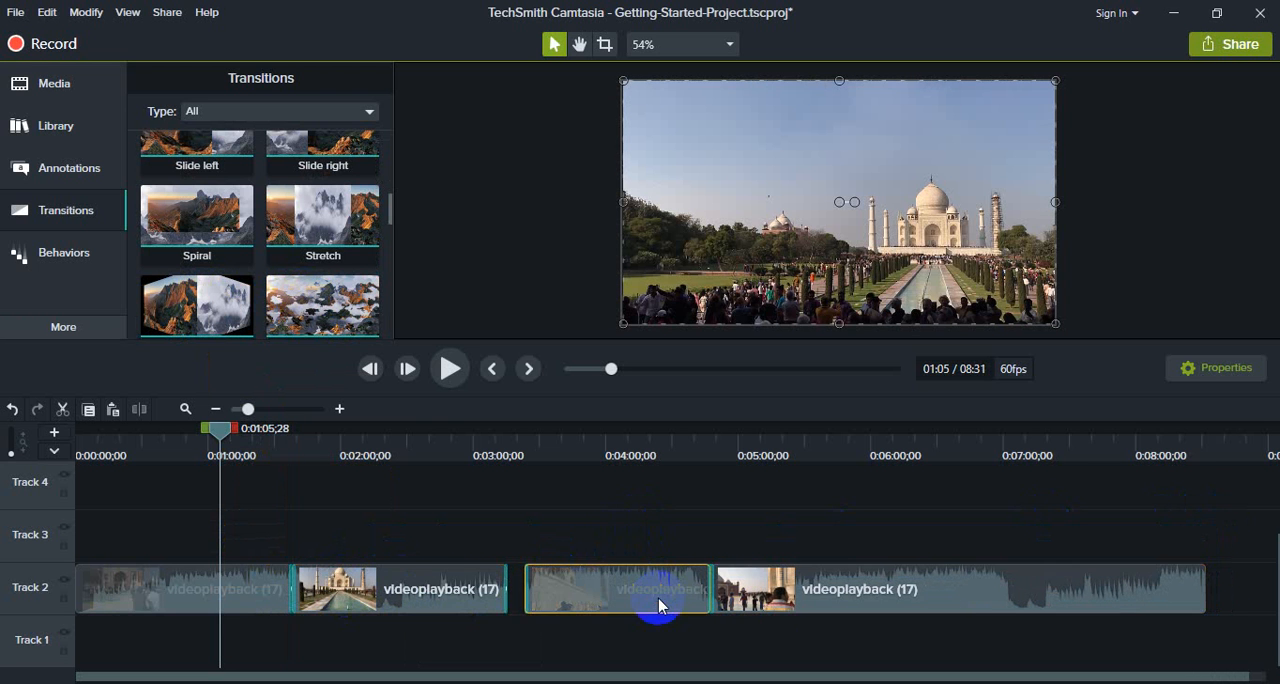
pyautogui.moveTo(659, 605); pyautogui.dragTo(605, 595)
pyautogui.moveTo(740, 592); pyautogui.dragTo(713, 592)
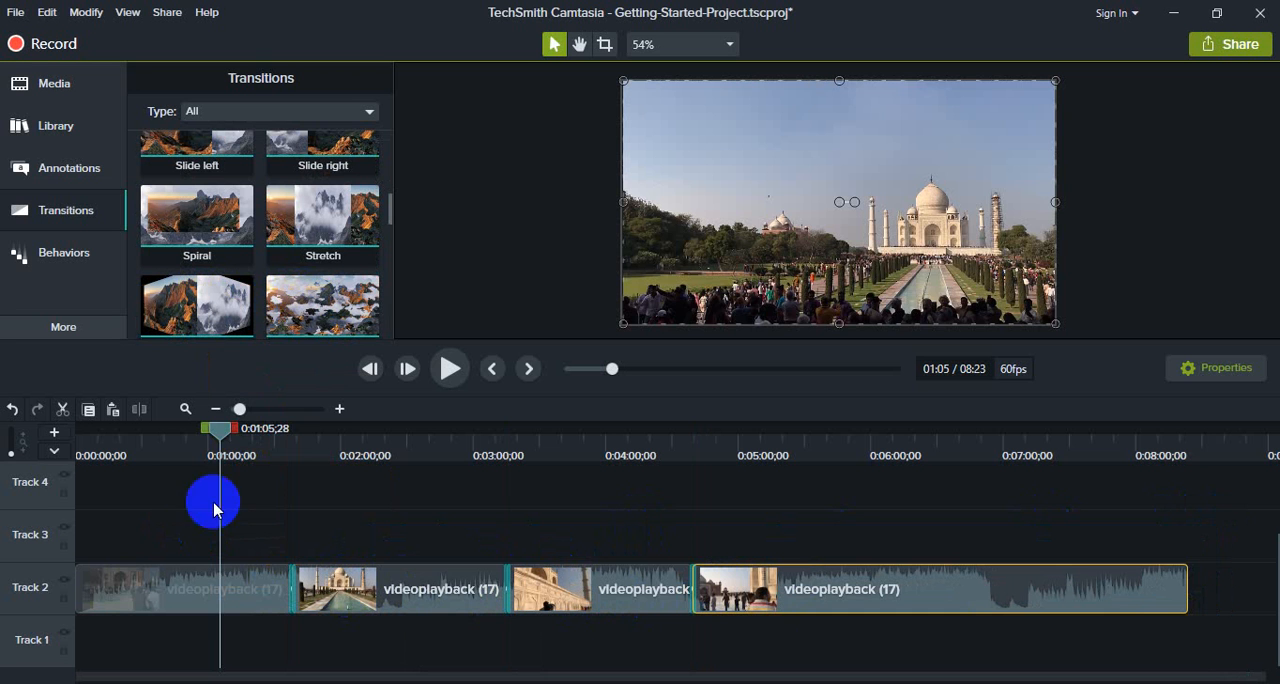
# - Play the footage across each of the three transitions on Track 2
pyautogui.moveTo(228, 441); pyautogui.dragTo(292, 436)
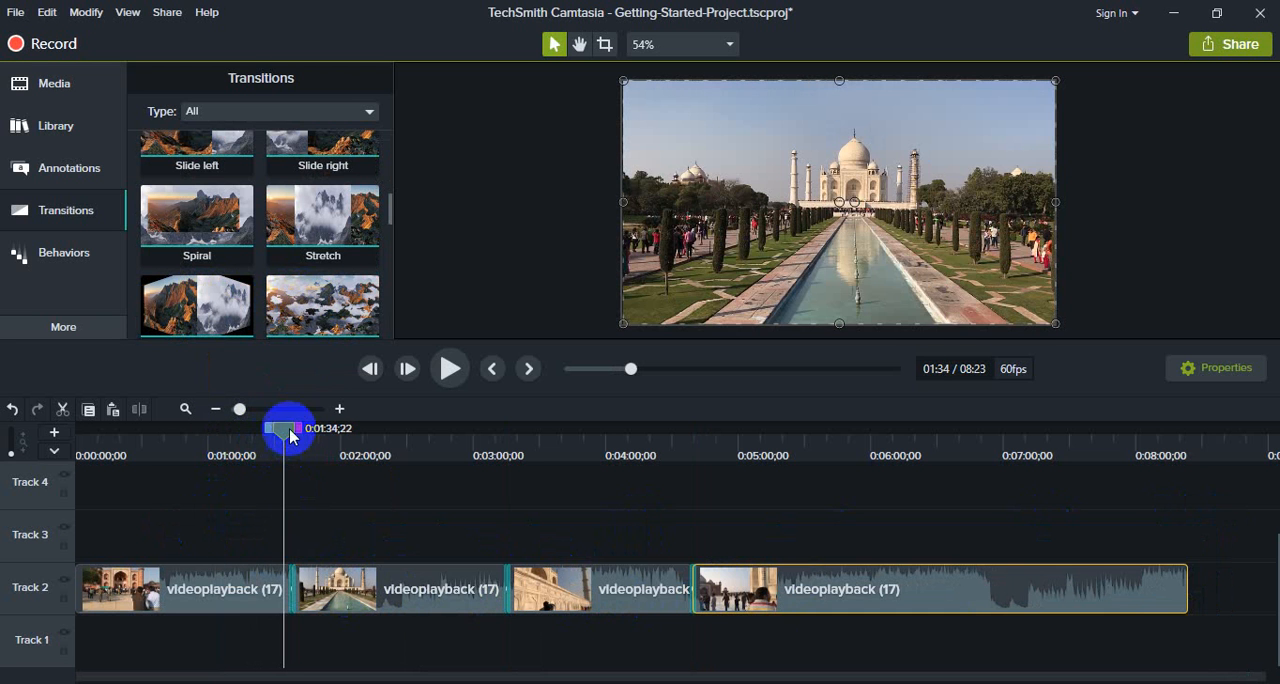
pyautogui.click(449, 380)
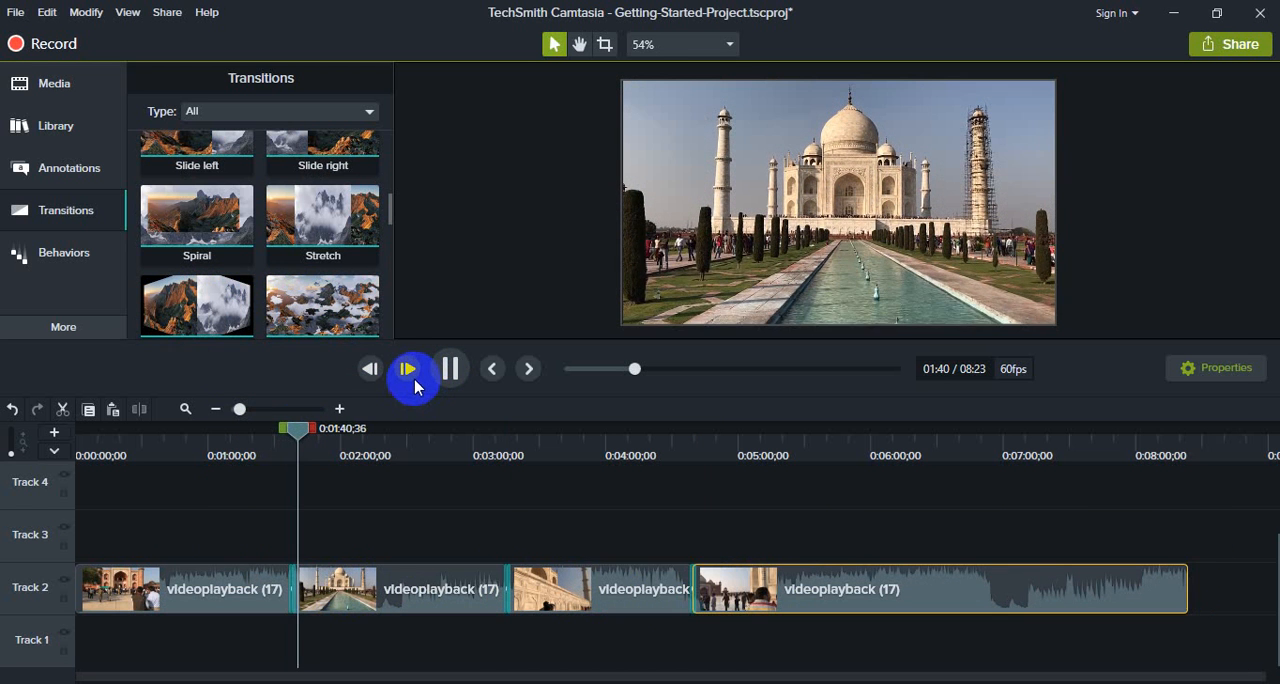
pyautogui.moveTo(300, 429); pyautogui.dragTo(477, 472)
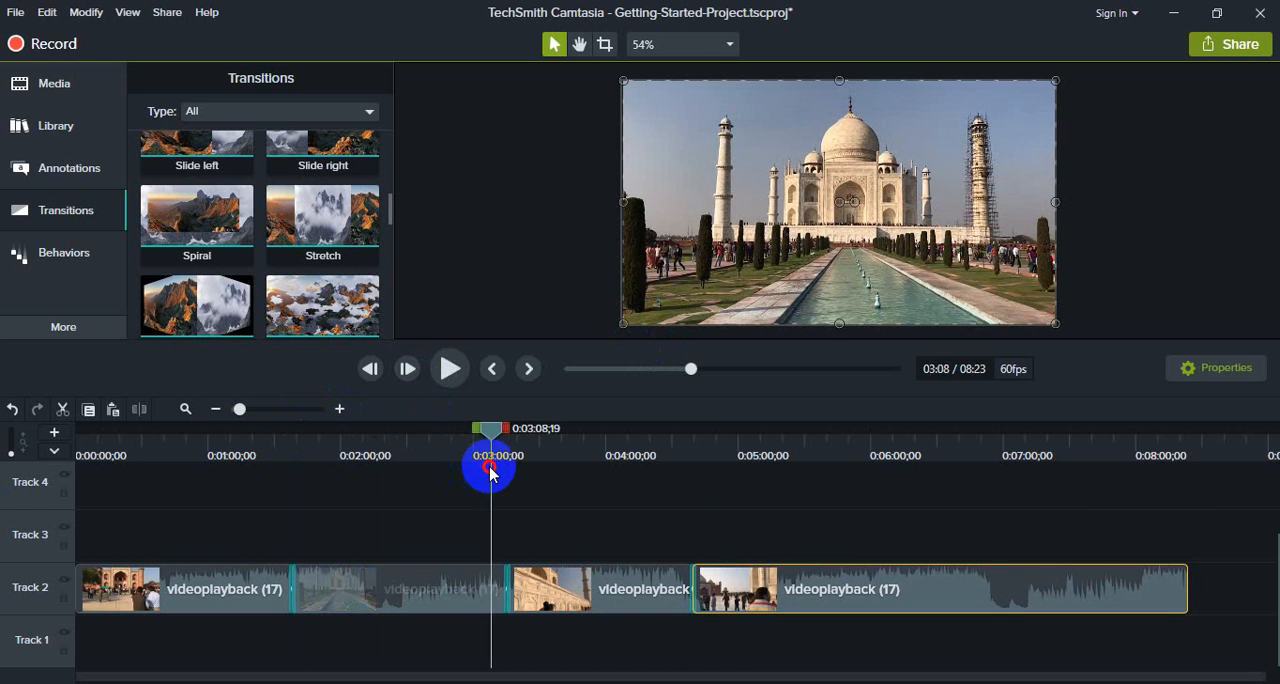
pyautogui.click(447, 368)
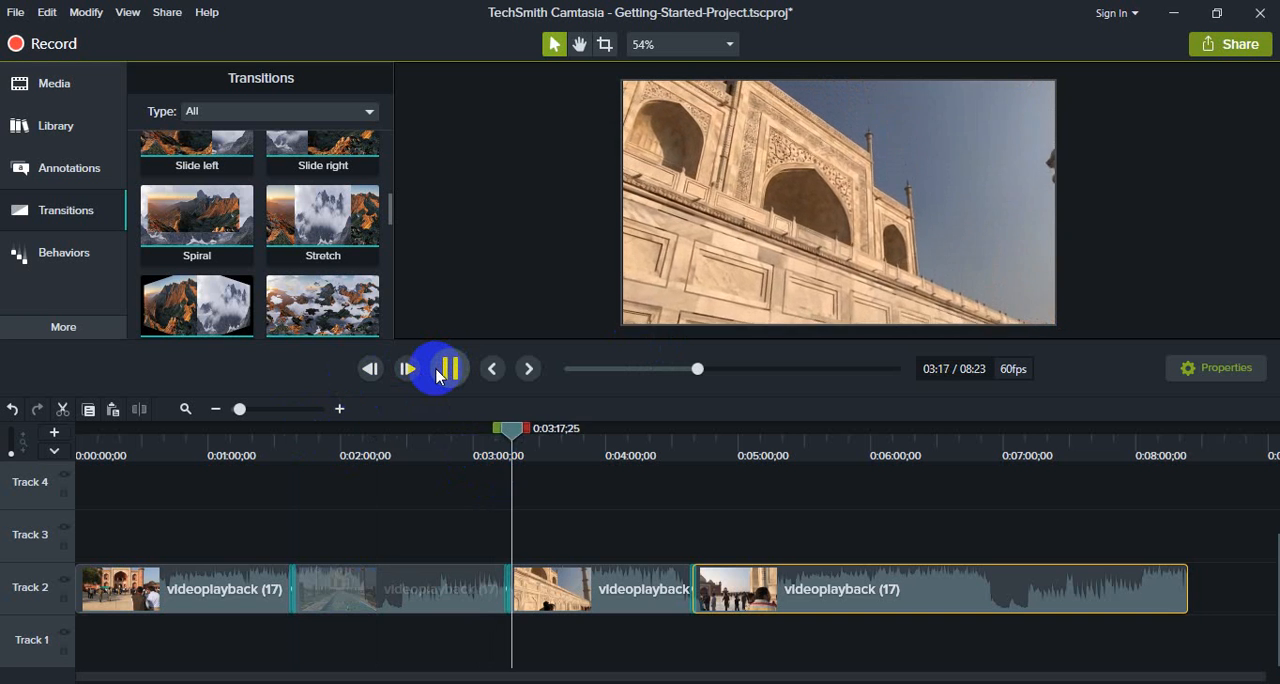
pyautogui.moveTo(513, 432); pyautogui.dragTo(686, 450)
pyautogui.click(449, 368)
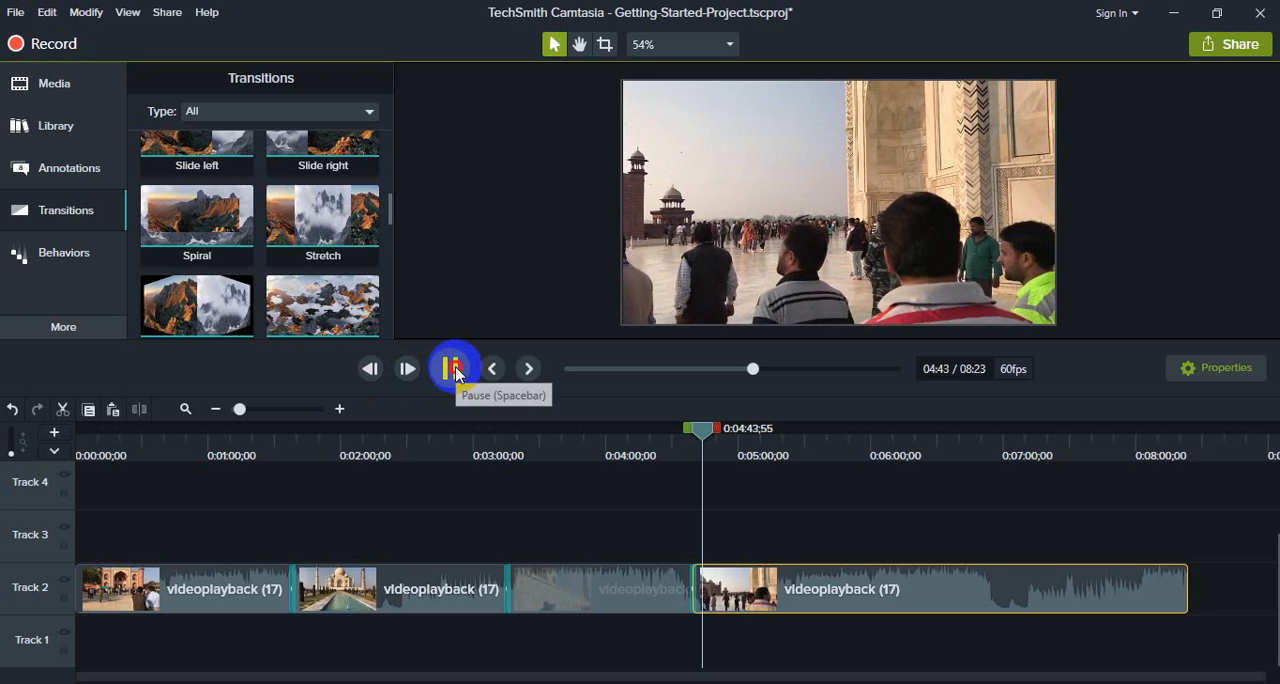
pyautogui.click(450, 368)
# - Browse the available transitions, and look over the callout and shape annotations
pyautogui.click(62, 211)
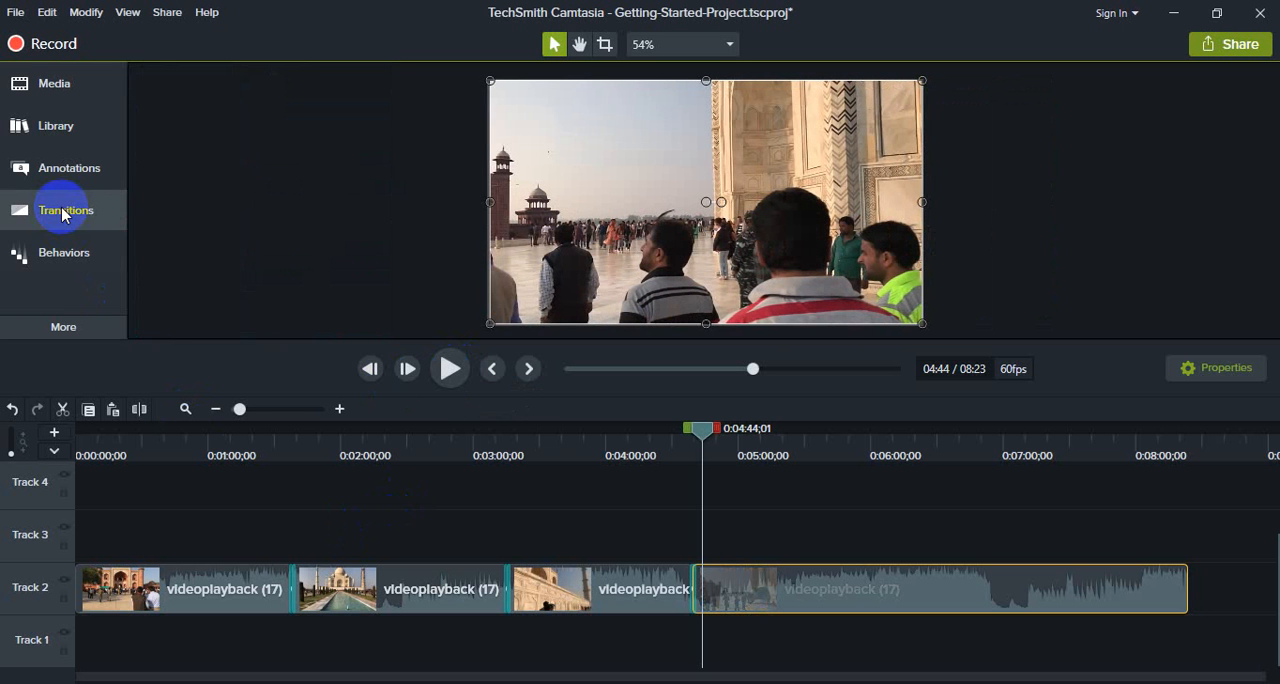
pyautogui.scroll(-4, 238, 208)
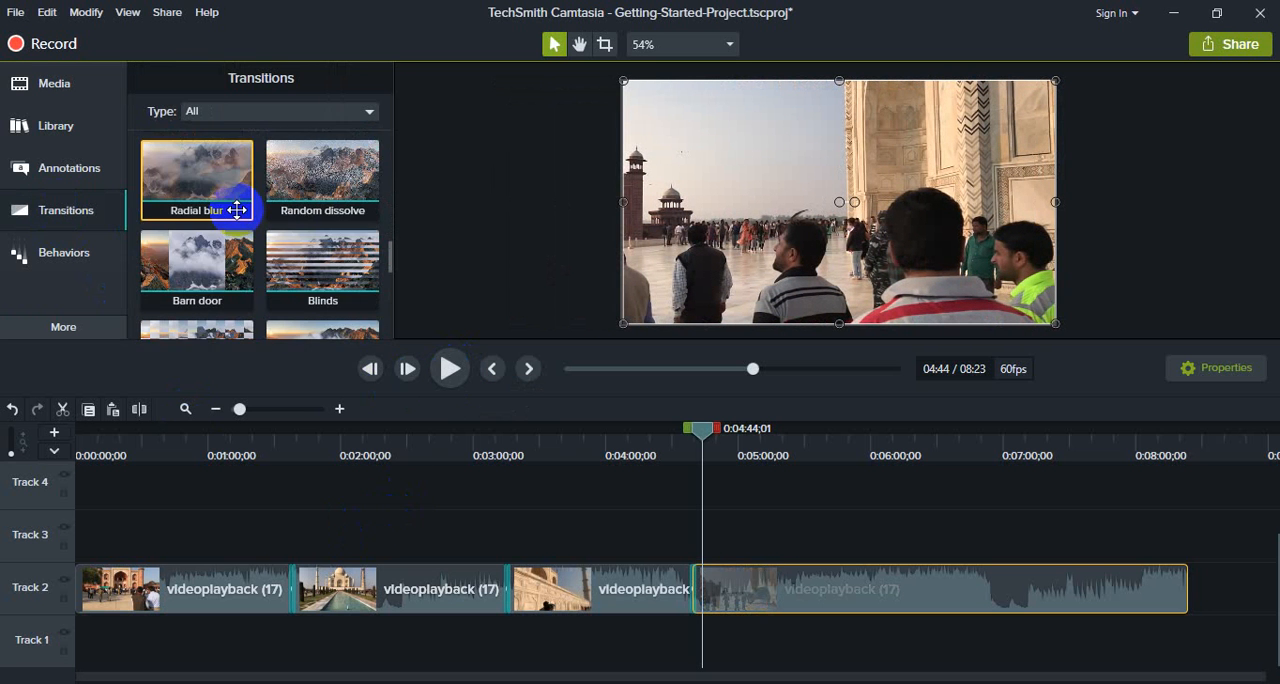
pyautogui.scroll(-6, 240, 230)
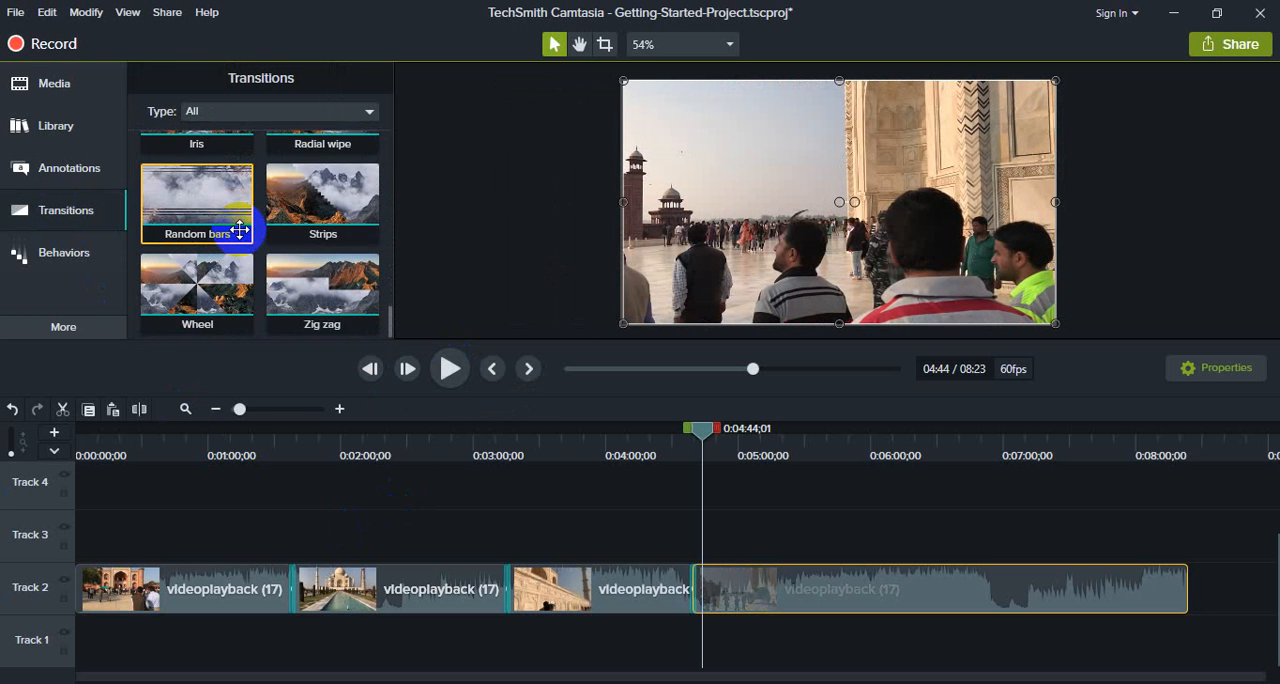
pyautogui.scroll(4, 240, 229)
pyautogui.scroll(10, 240, 229)
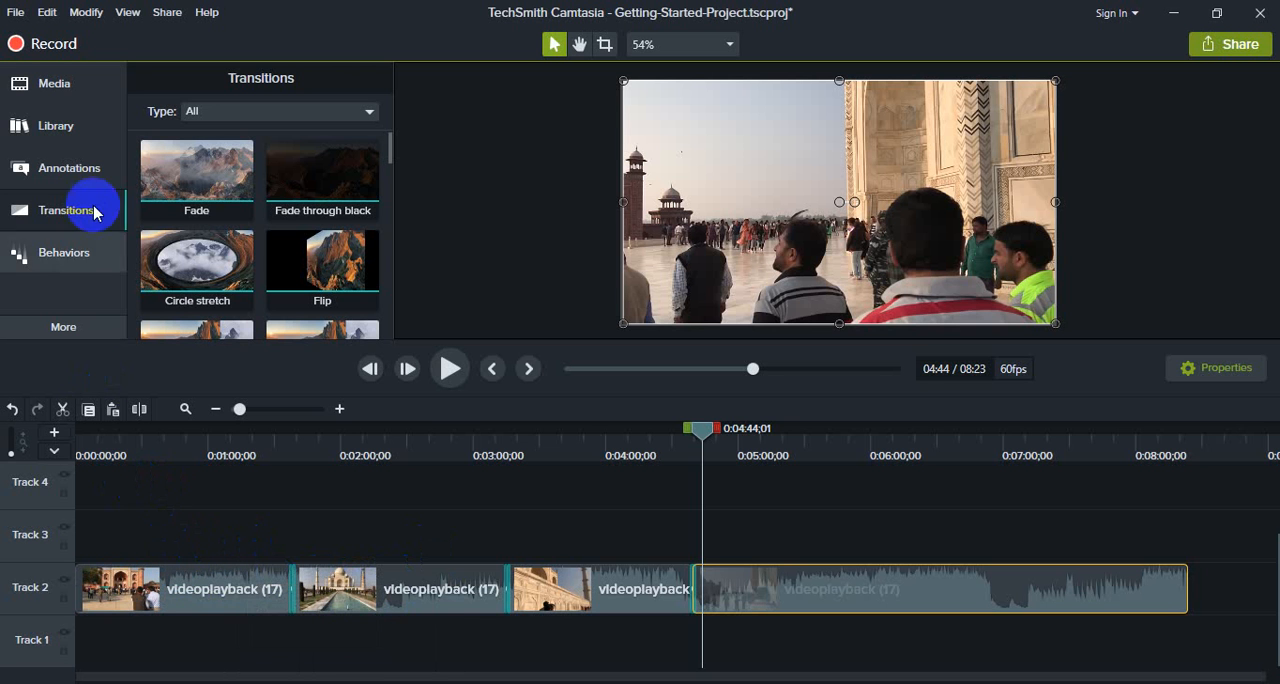
pyautogui.click(72, 172)
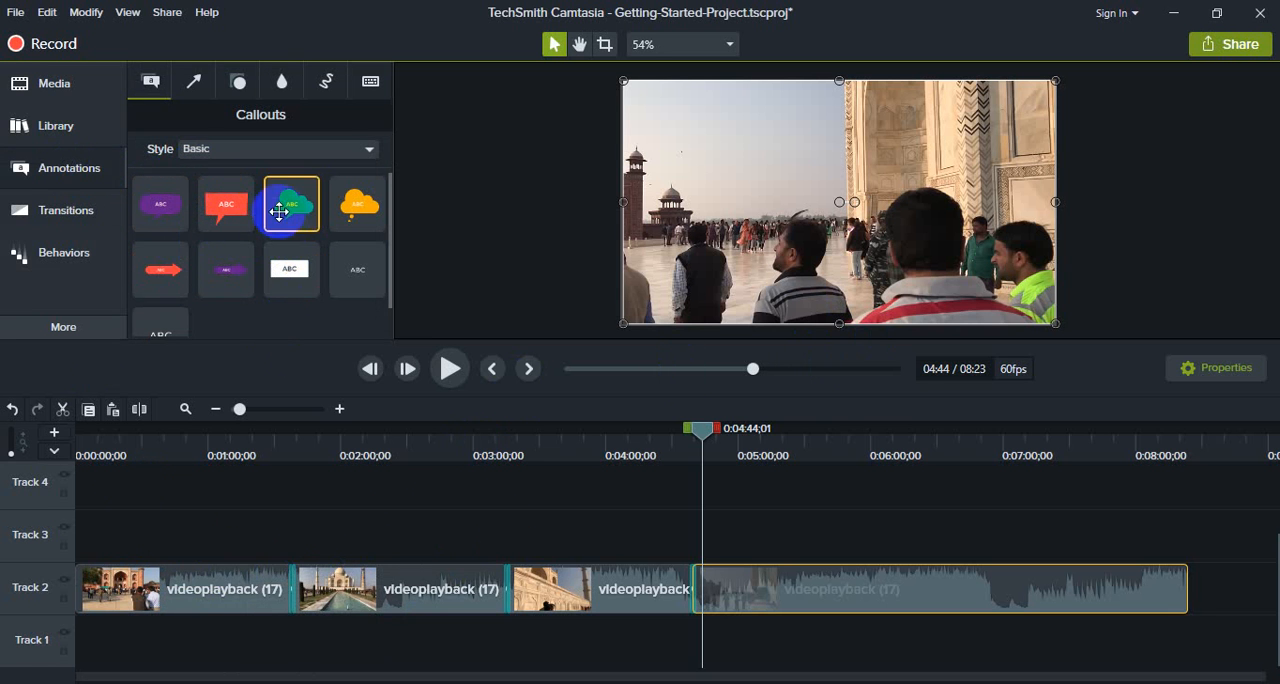
pyautogui.click(241, 84)
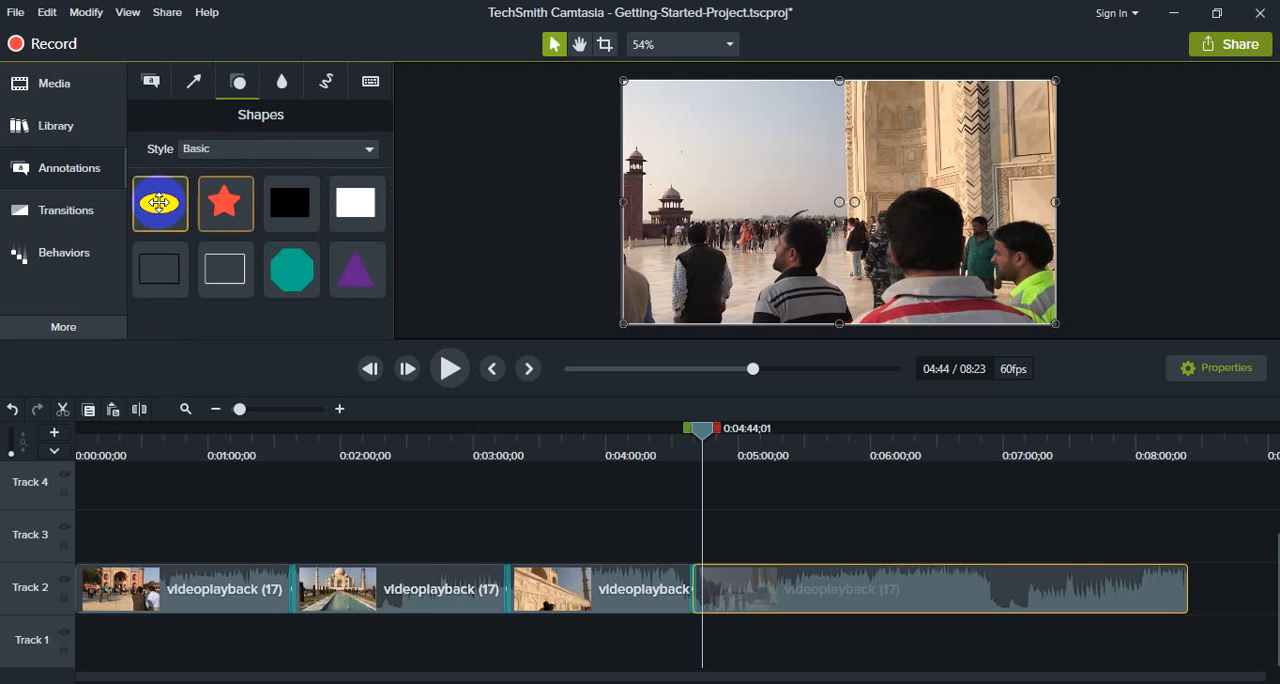
pyautogui.click(70, 170)
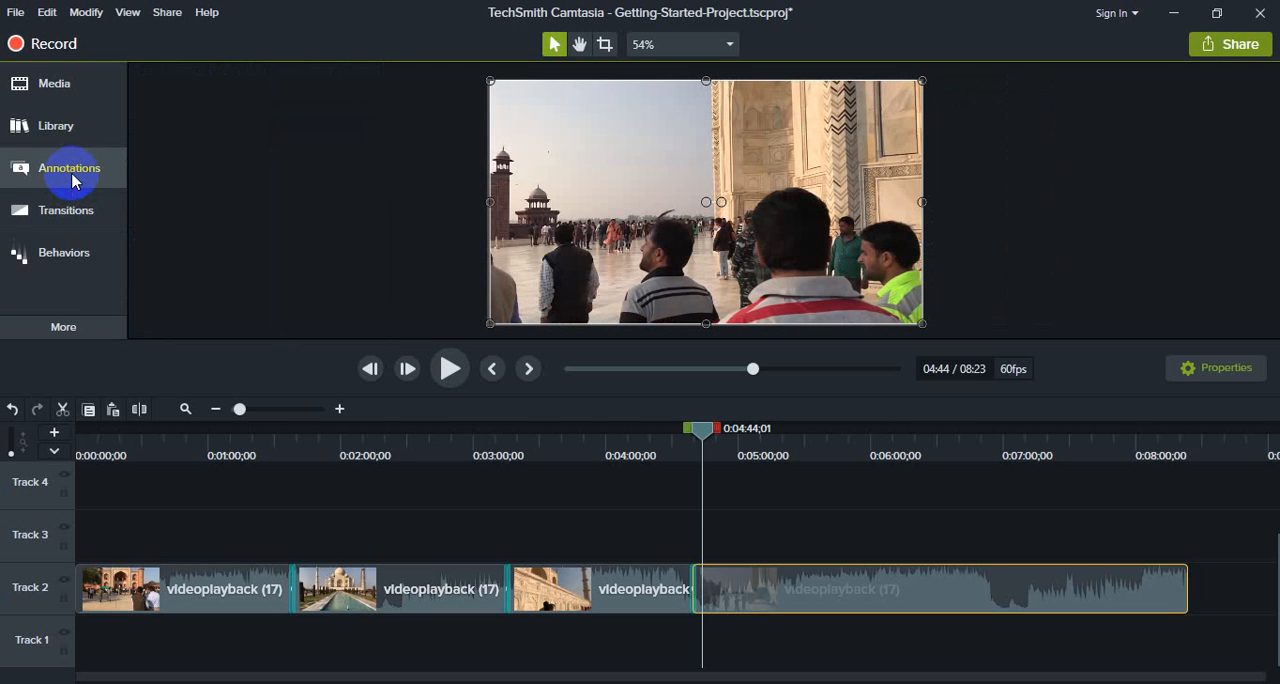
# - Show the transitions again and replay the footage across the join between the third and fourth segments
pyautogui.click(88, 212)
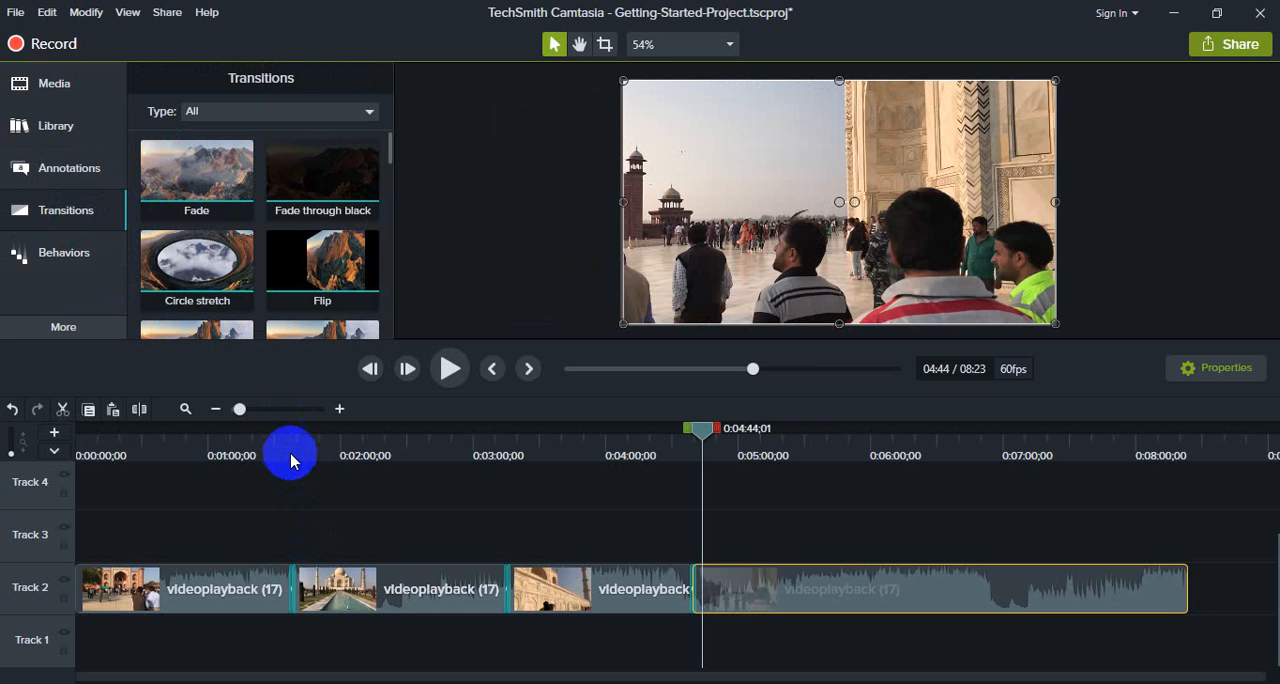
pyautogui.moveTo(698, 437); pyautogui.dragTo(682, 458)
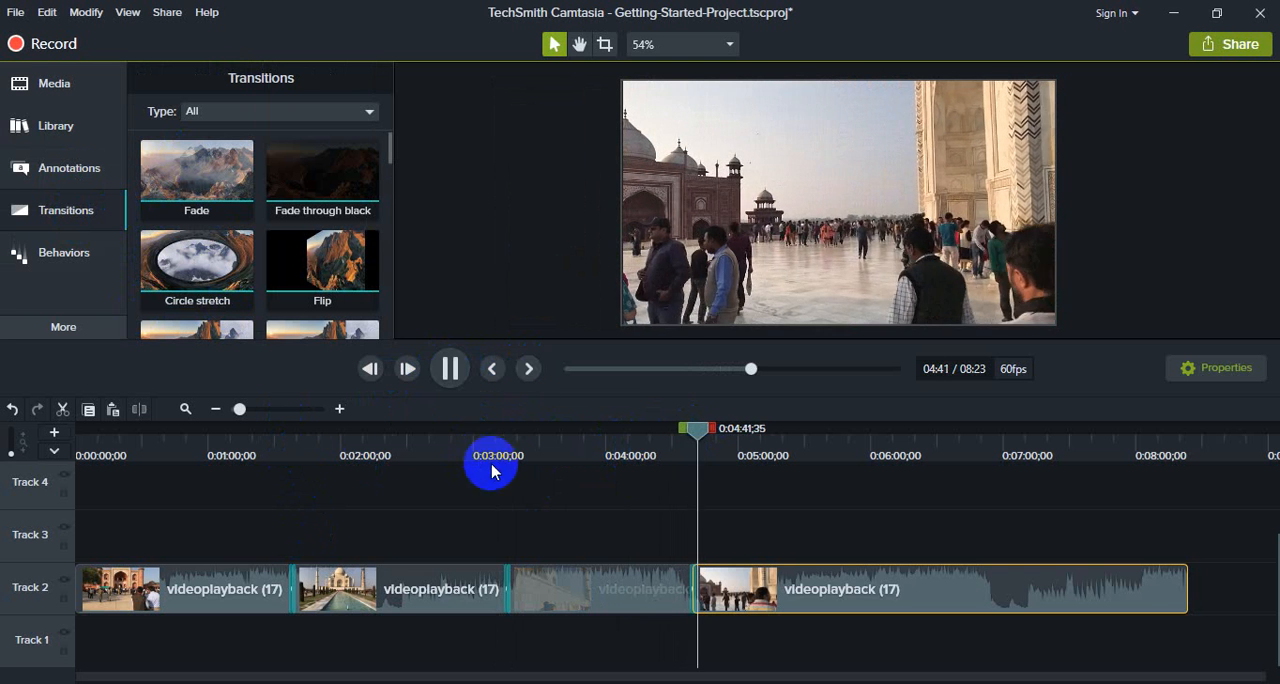
pyautogui.click(450, 370)
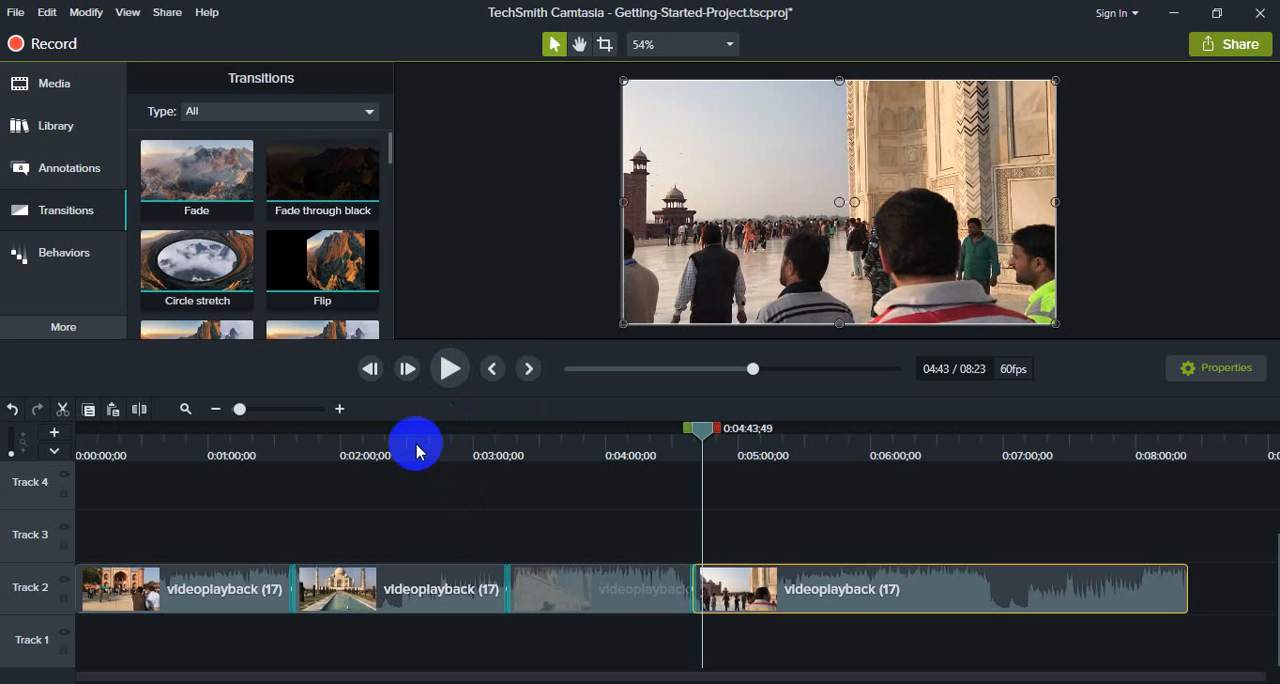